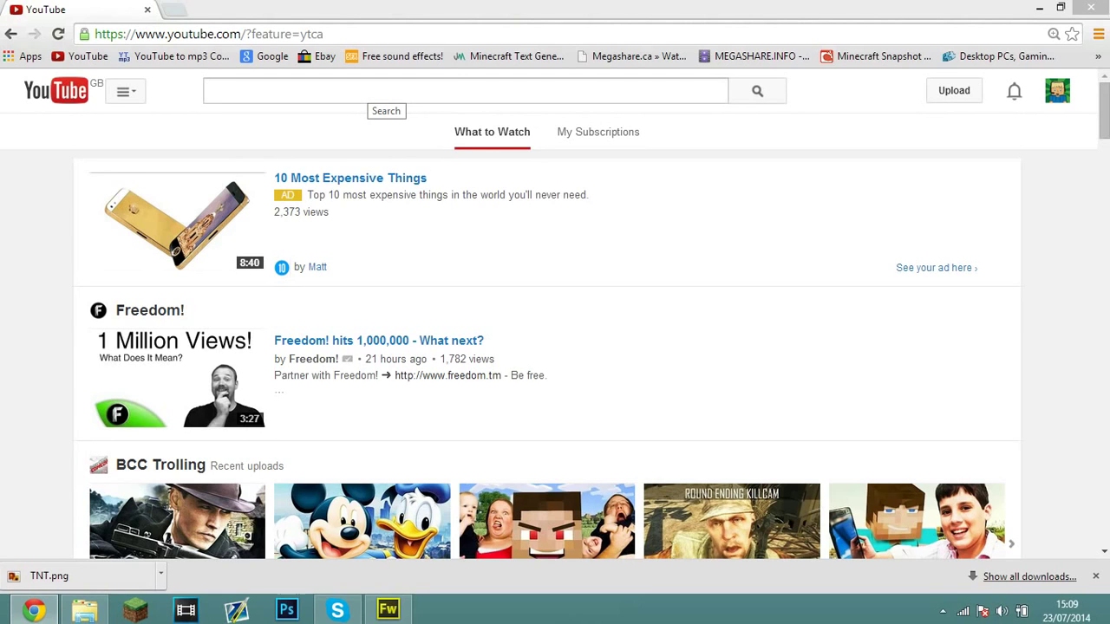
- Open the signed-in account's own YouTube channel page, TrollCastHD
click(368, 88)
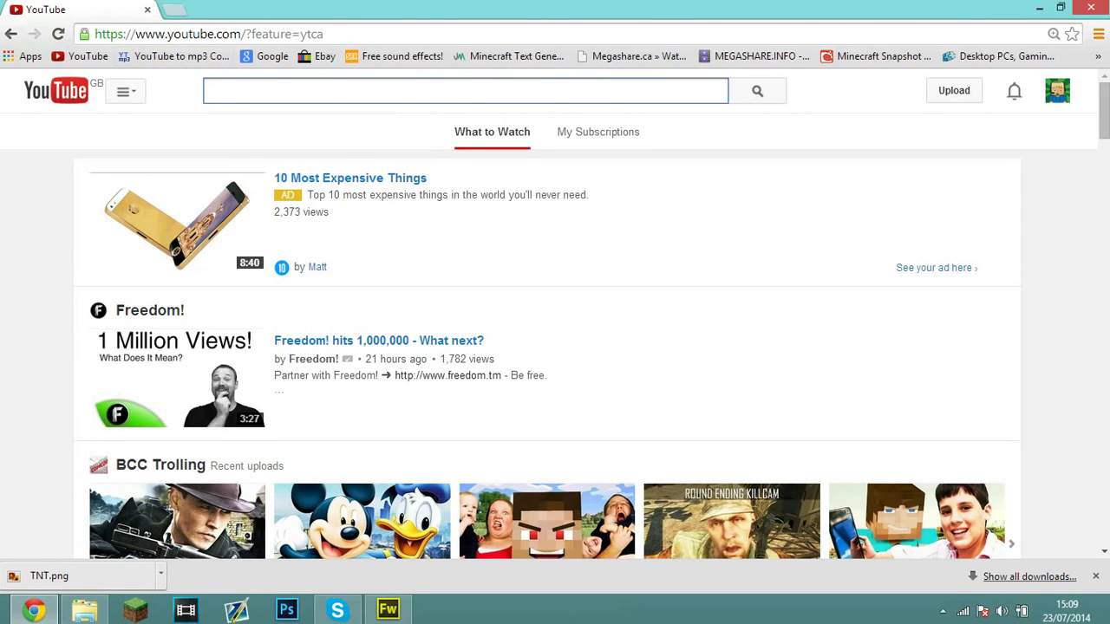
click(123, 91)
click(78, 164)
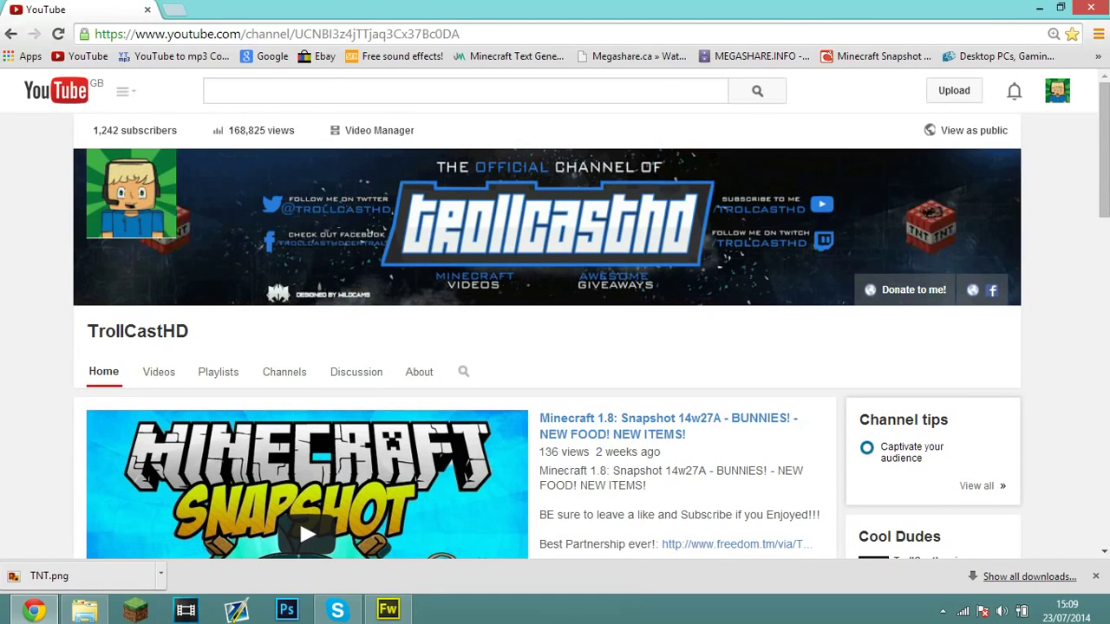
- Search YouTube for captainsparklez and open the CaptainSparklez channel page
click(217, 91)
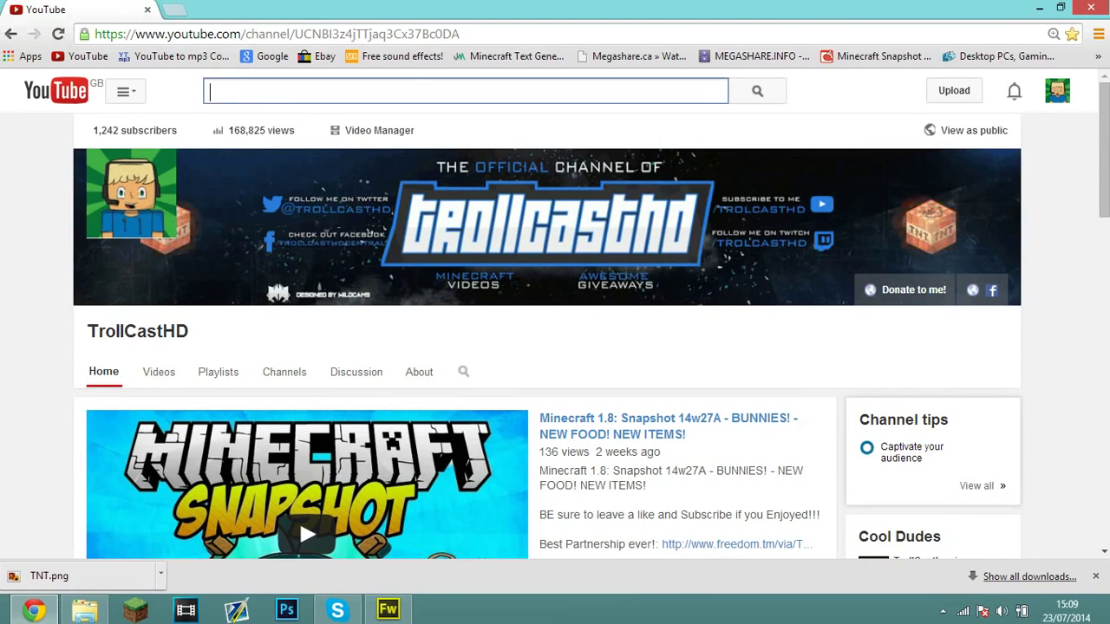
text(captain)
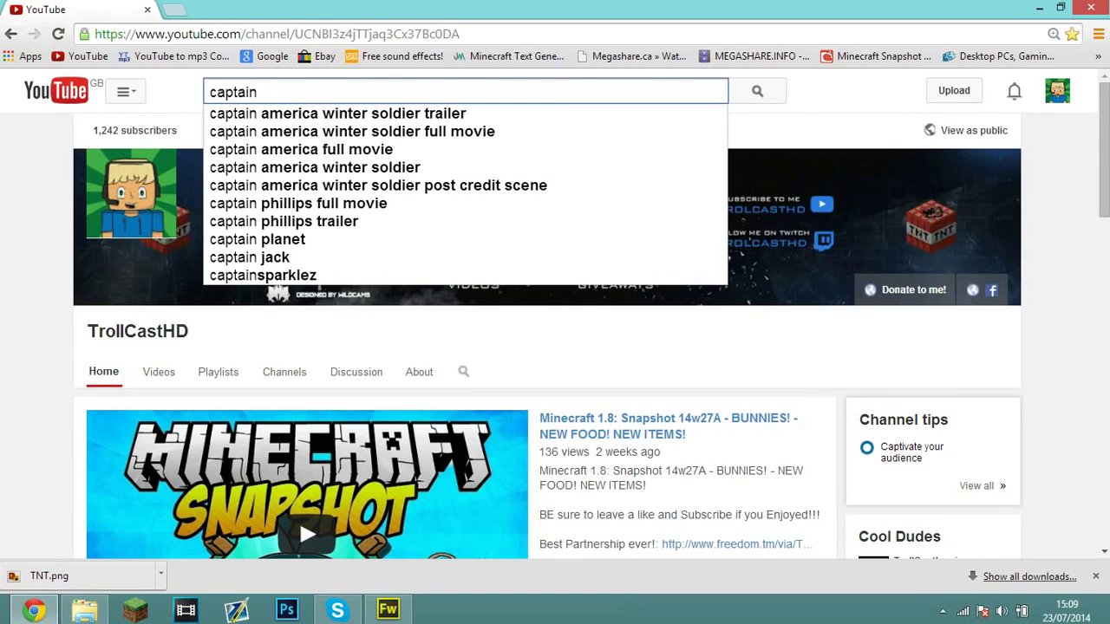
key(Down)
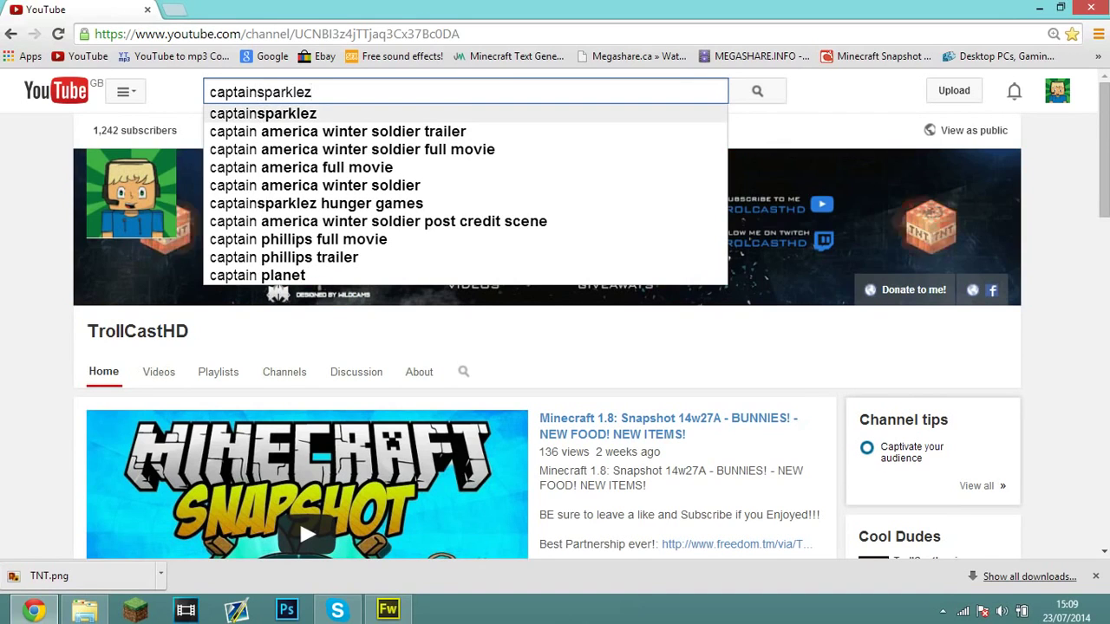
key(Return)
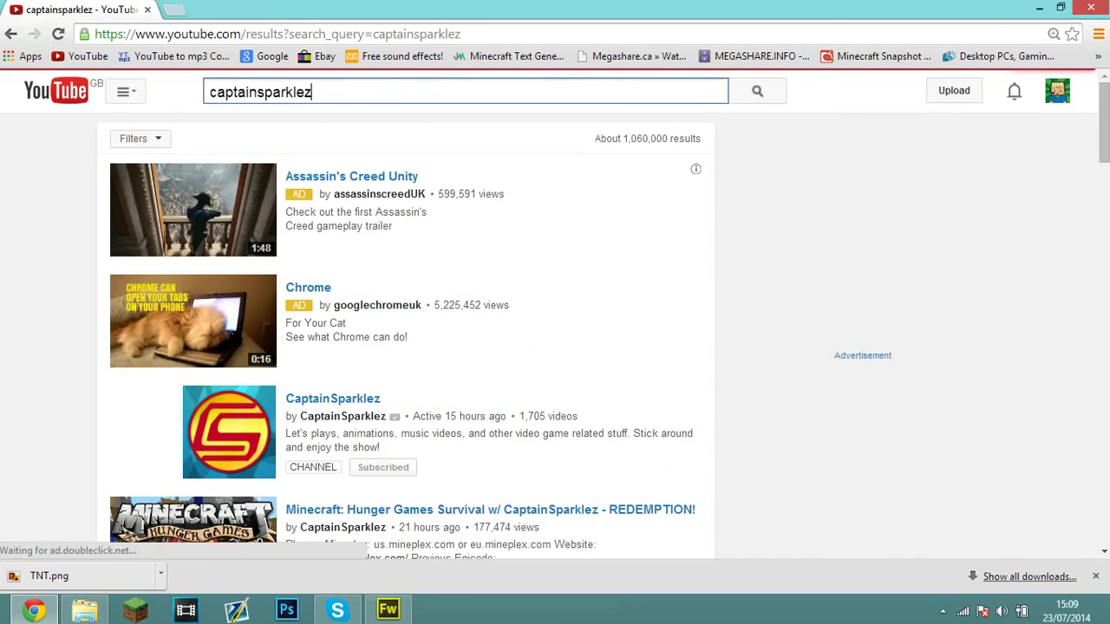
click(333, 399)
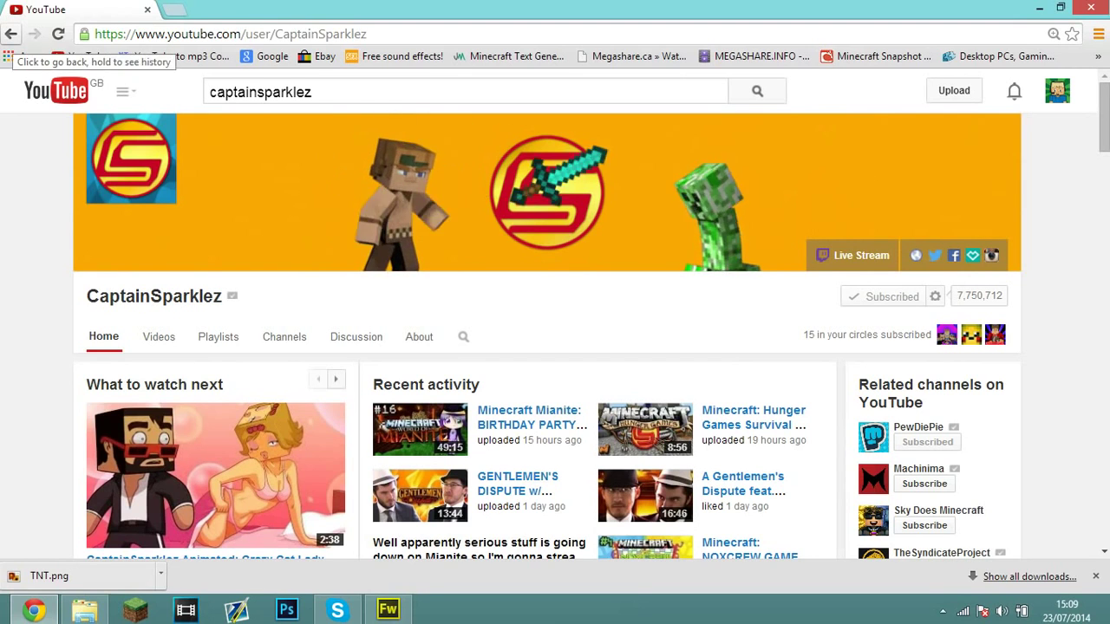
- Return to the TrollCastHD channel and view its channel art upload dialog, closing it without uploading anything
click(123, 91)
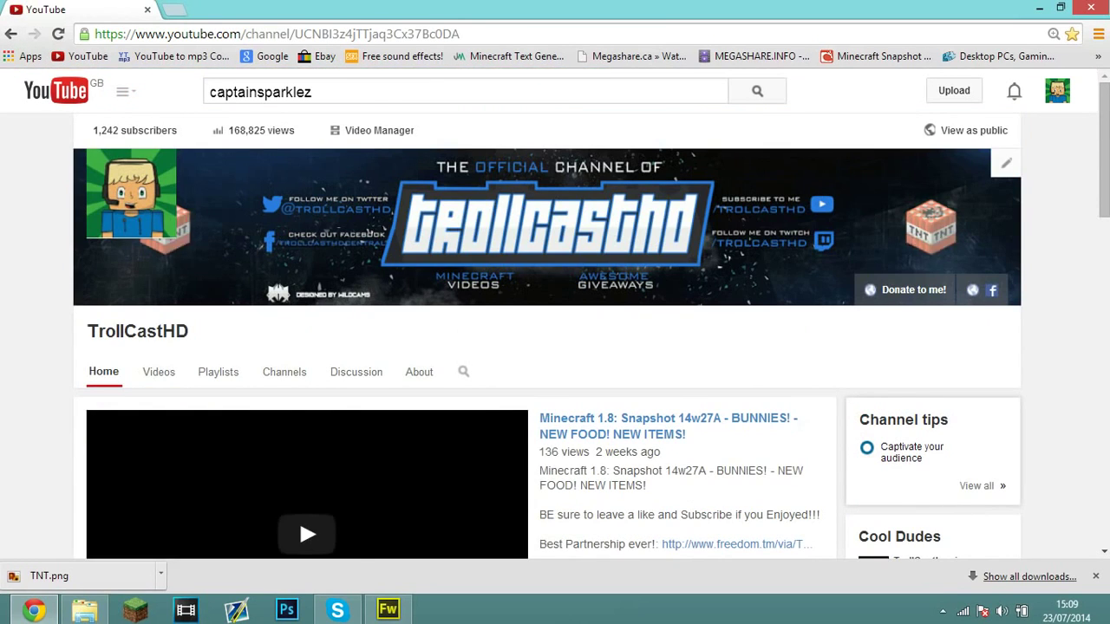
click(1006, 163)
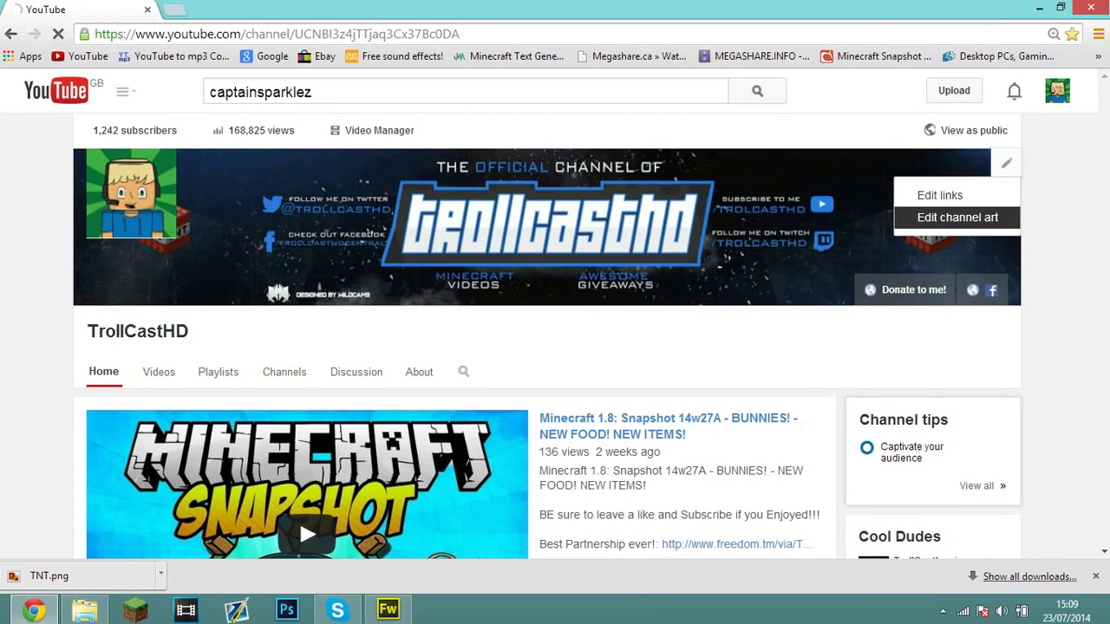
click(954, 215)
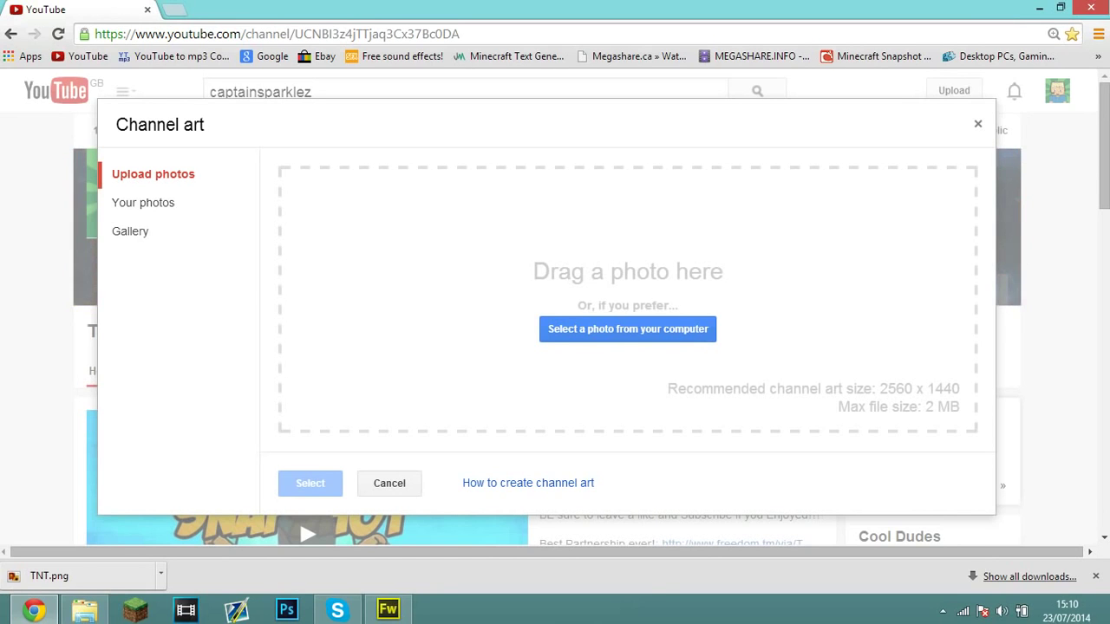
key(Escape)
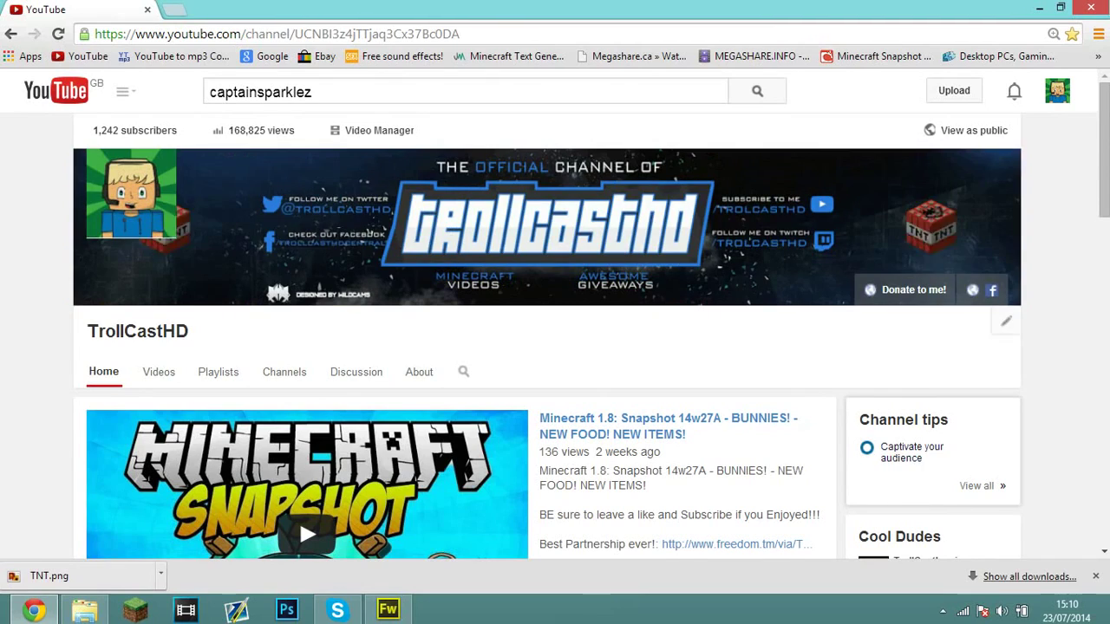
- Switch to Adobe Fireworks and bring up the TrollcastHD.jpg banner document
key(super+d)
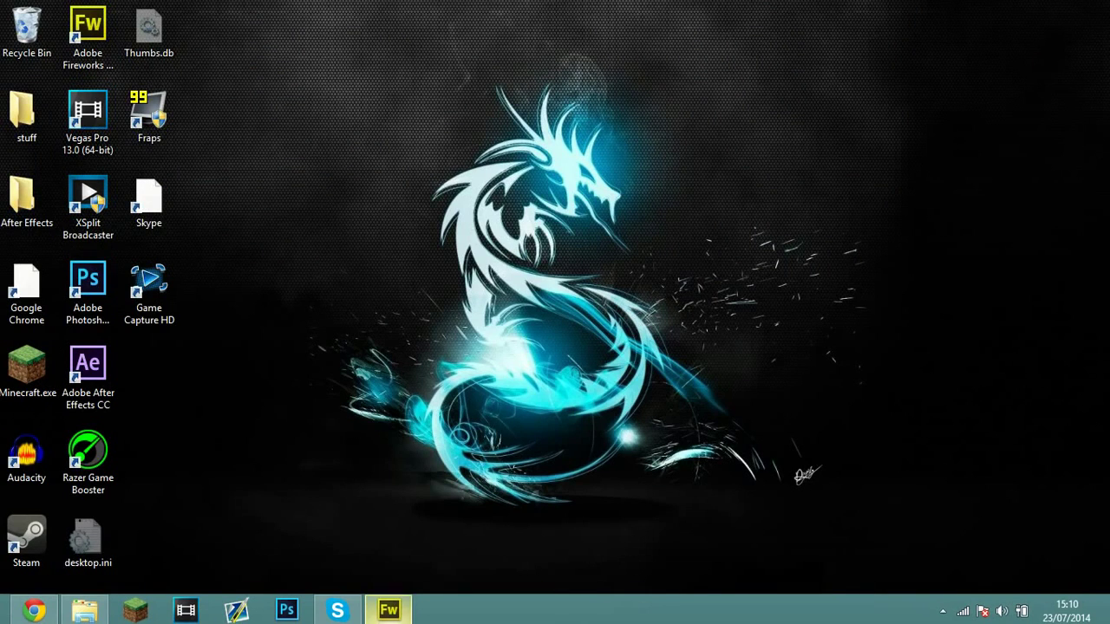
click(388, 610)
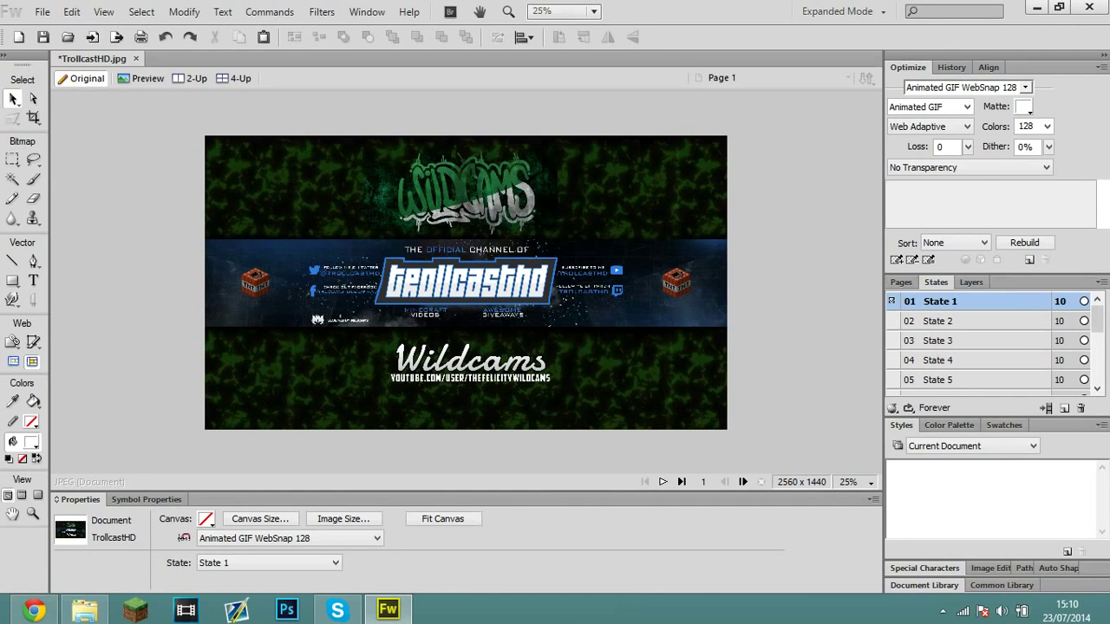
mouse_move(34, 611)
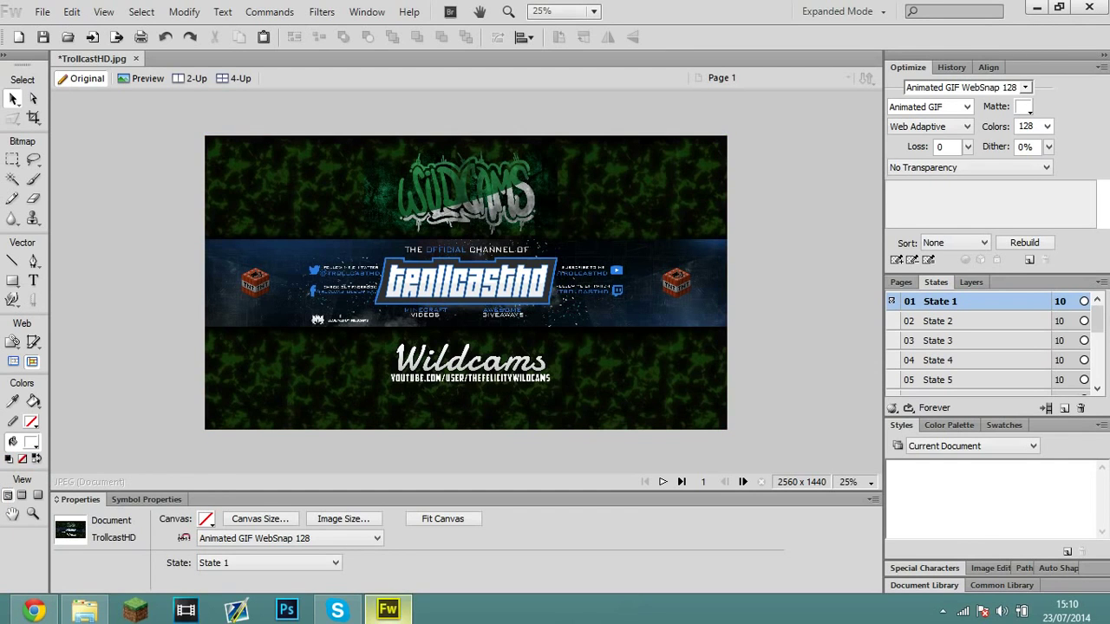
click(388, 609)
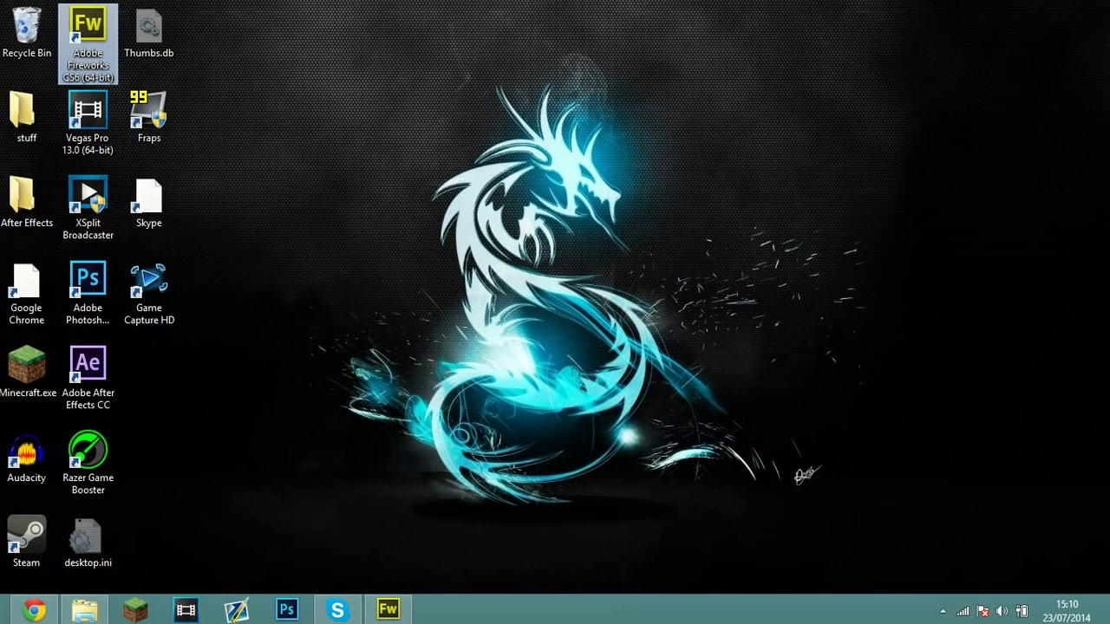
click(387, 609)
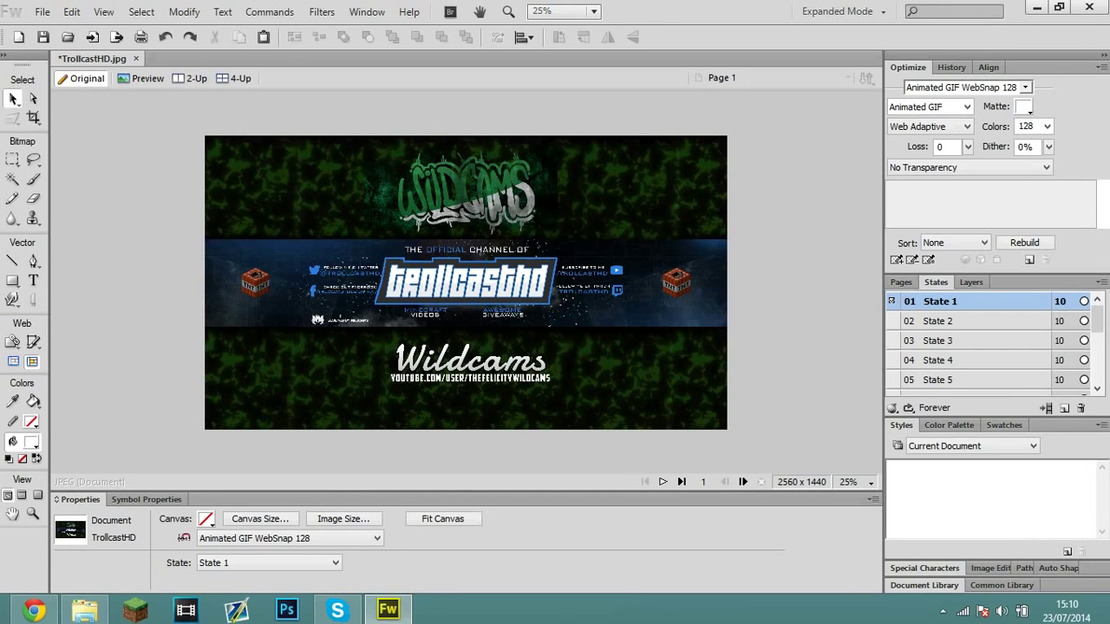
- Look through animation states 2 to 5 of the banner to compare their frames
mouse_move(1097, 319)
mouse_down()
mouse_move(1097, 365)
mouse_move(1097, 314)
mouse_up()
click(938, 321)
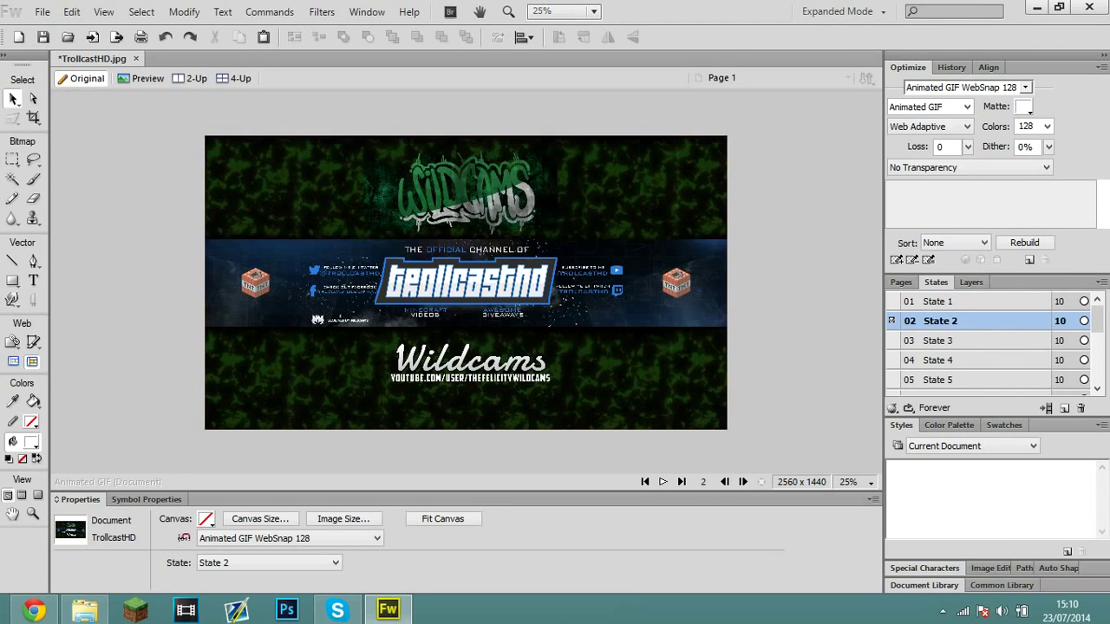
click(937, 340)
drag(1096, 321, 1097, 318)
click(938, 341)
click(938, 360)
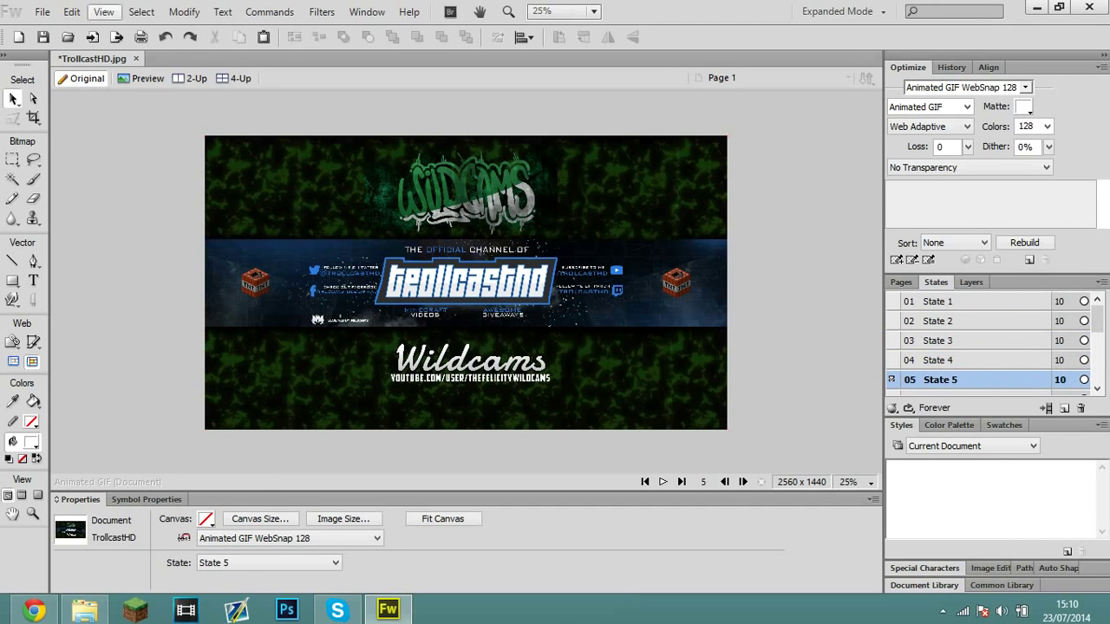
click(42, 11)
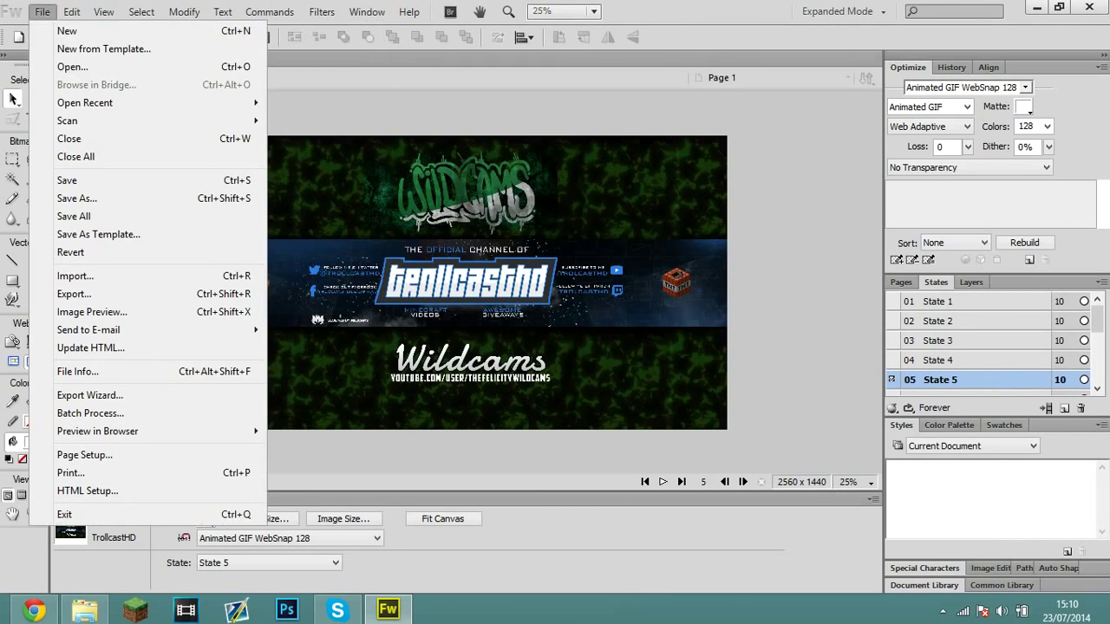
click(67, 30)
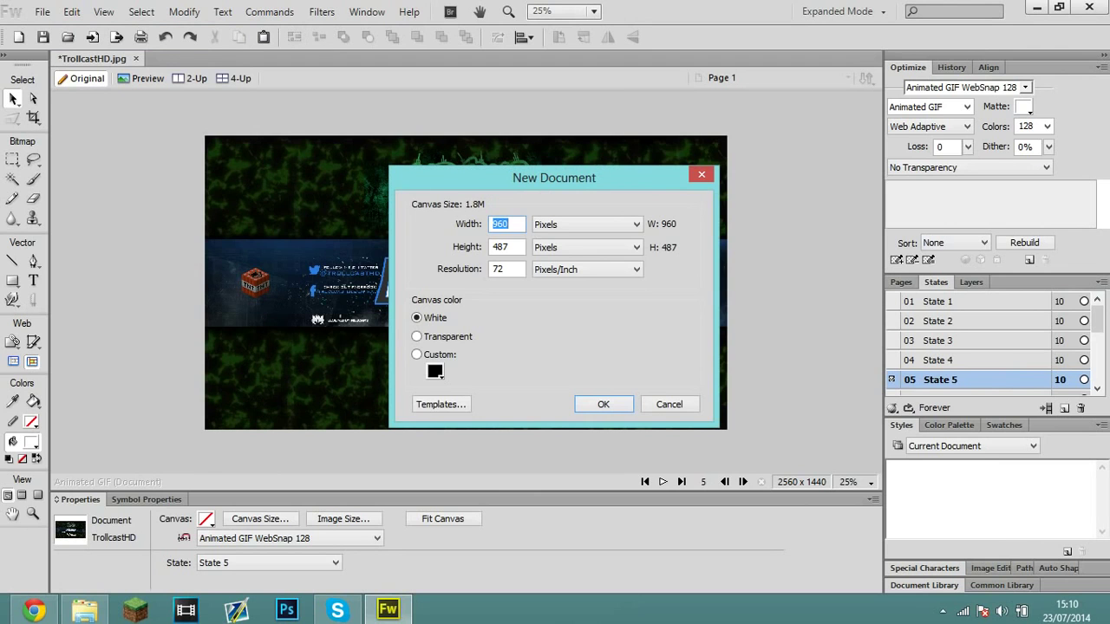
drag(554, 178, 450, 160)
click(597, 157)
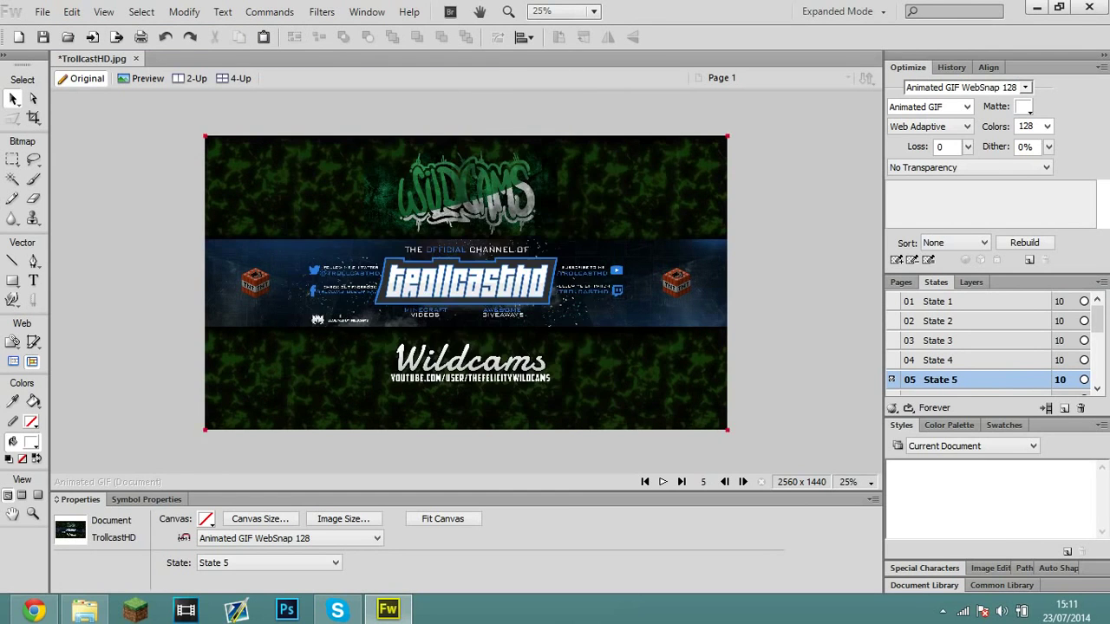
- Select all artwork in State 5 and move it up to Y -32
key(ctrl+a)
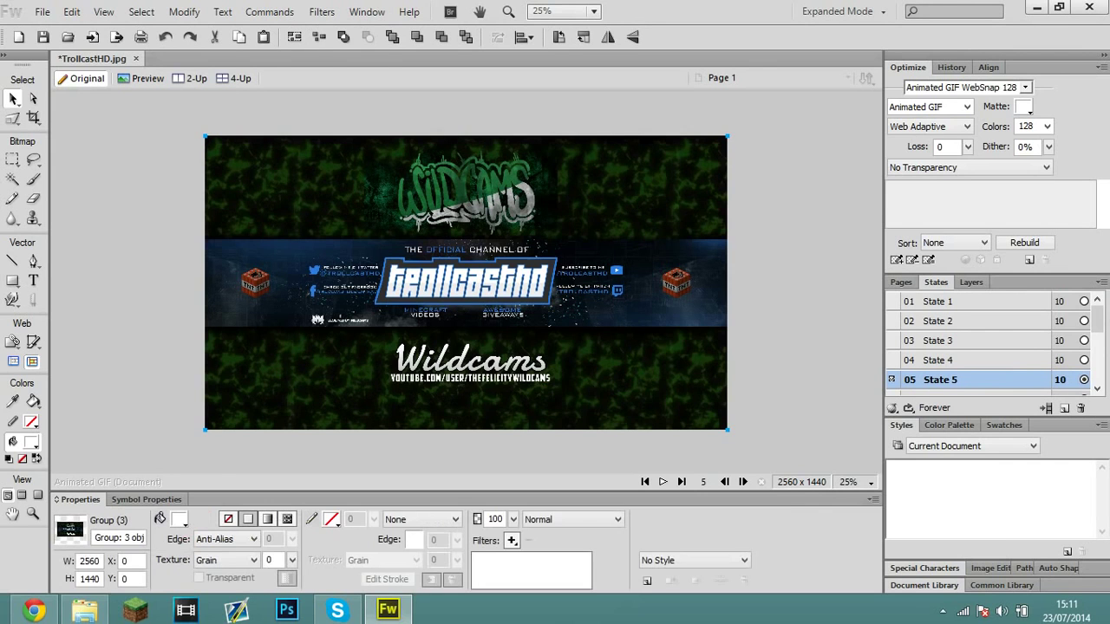
mouse_move(466, 283)
mouse_down()
mouse_move(541, 283)
mouse_move(490, 250)
mouse_move(466, 275)
mouse_up()
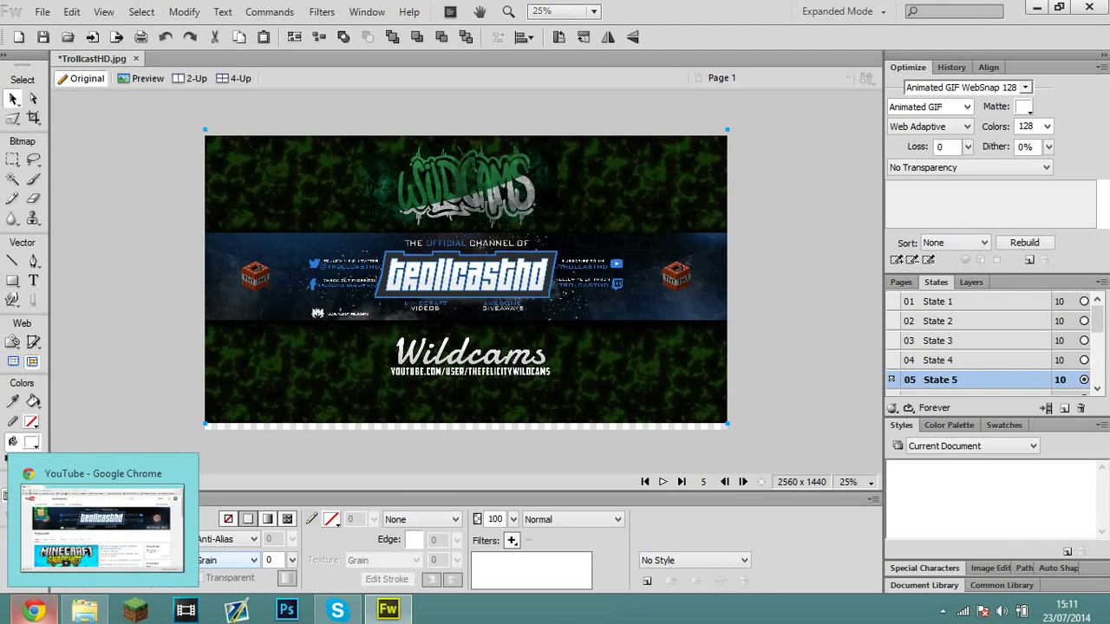
- Switch to Chrome and inspect the TrollCastHD channel banner element in the developer tools
click(33, 610)
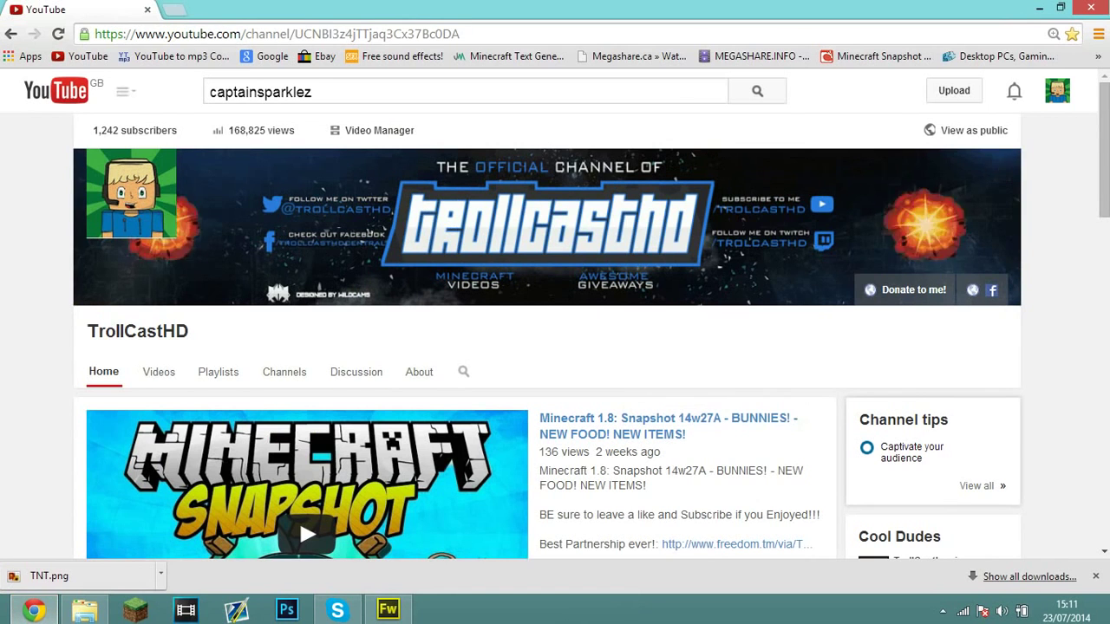
key(alt+Tab)
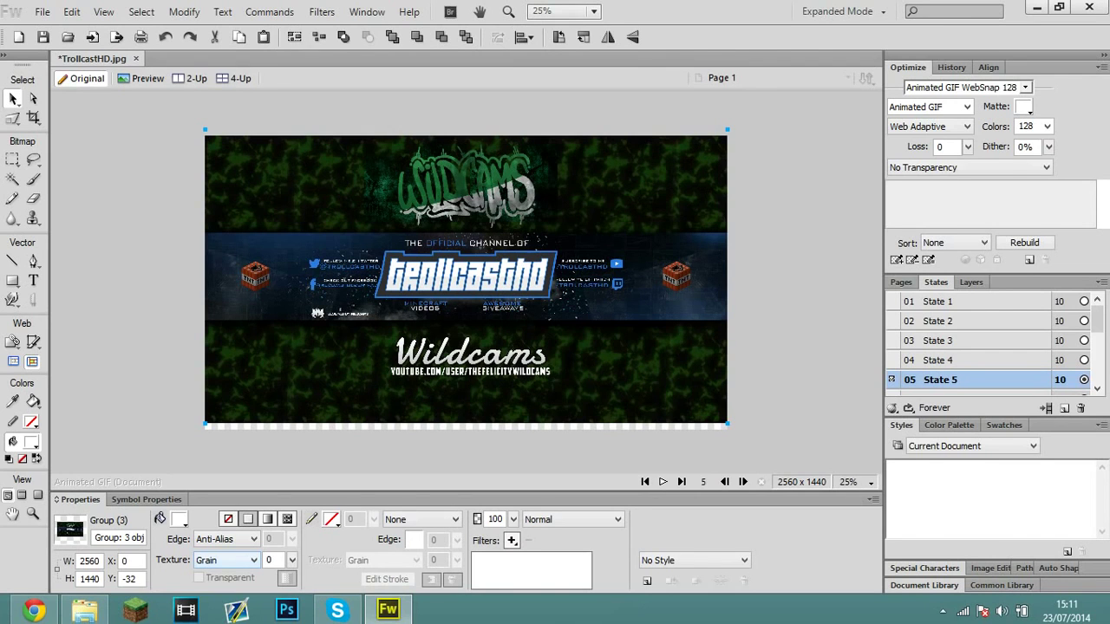
key(alt+Tab)
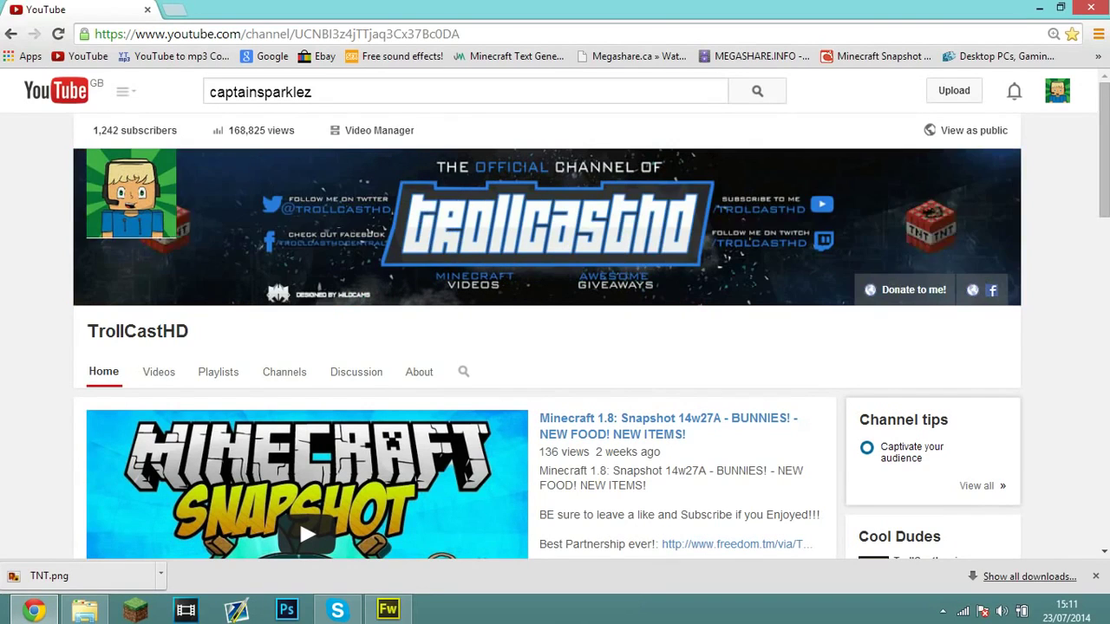
right_click(523, 193)
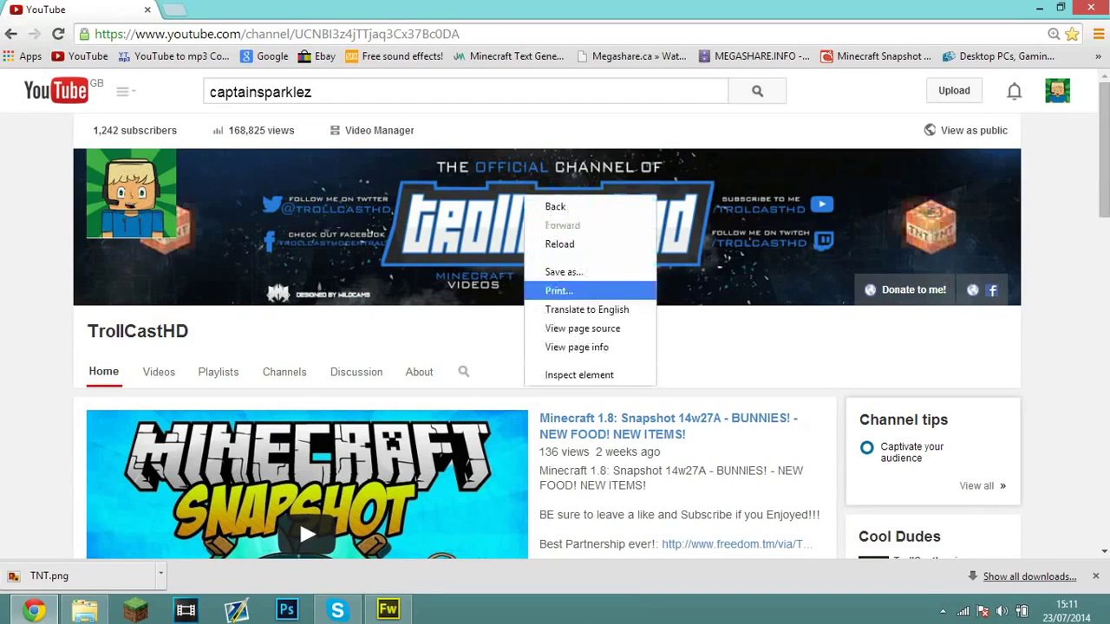
click(580, 375)
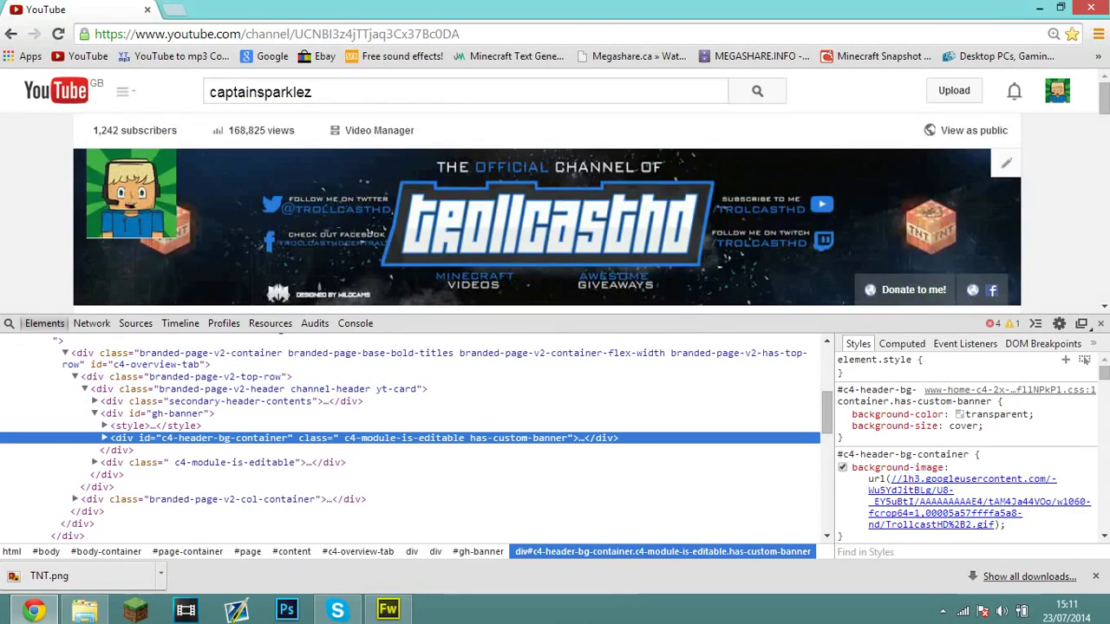
right_click(404, 212)
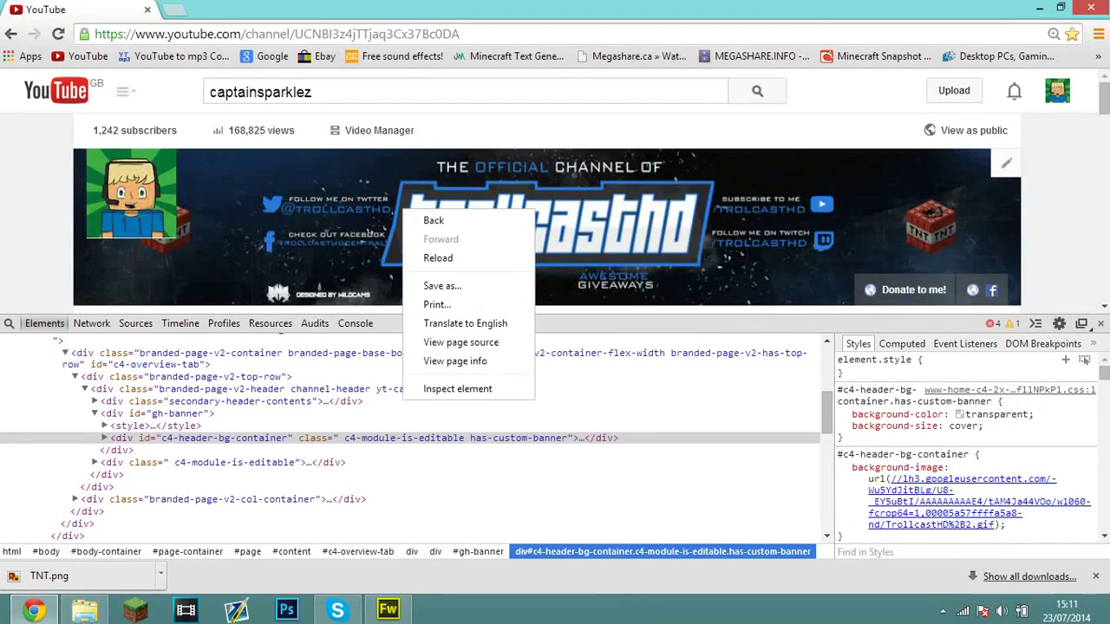
click(458, 390)
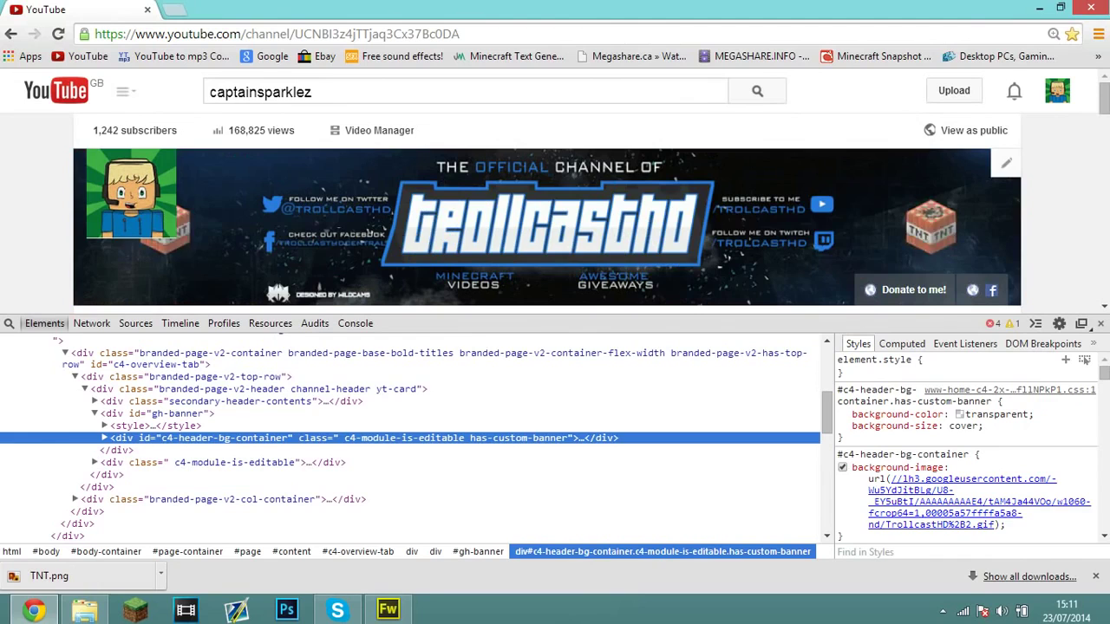
- Try to open the banner by copying its background-image URL value into a new browser tab, and return to the YouTube tab
click(877, 480)
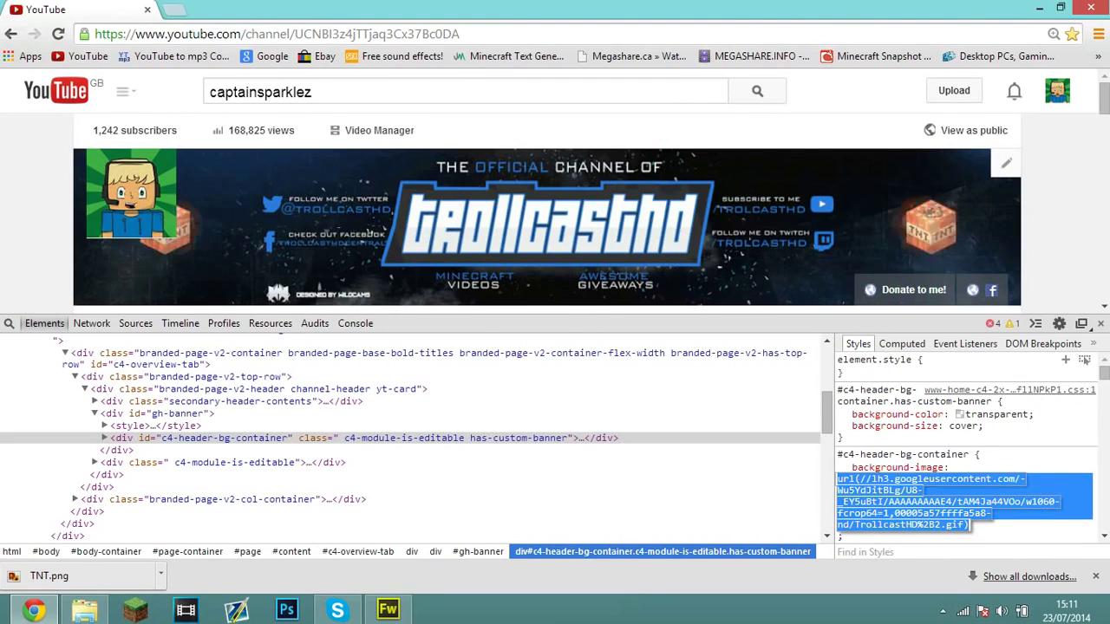
right_click(945, 513)
click(715, 349)
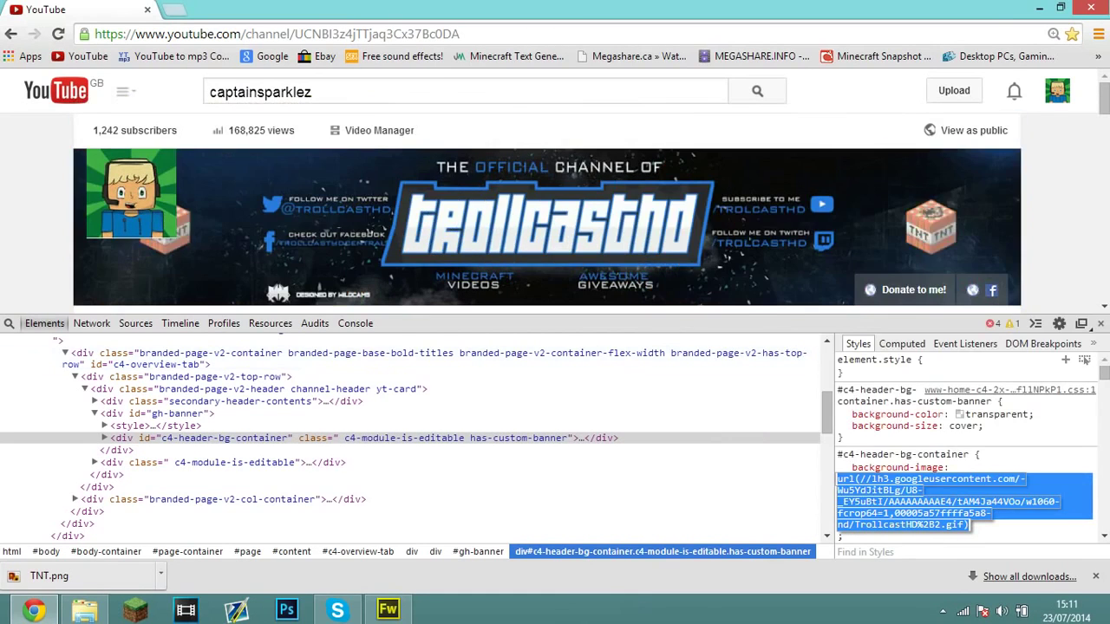
key(ctrl+t)
key(ctrl+v)
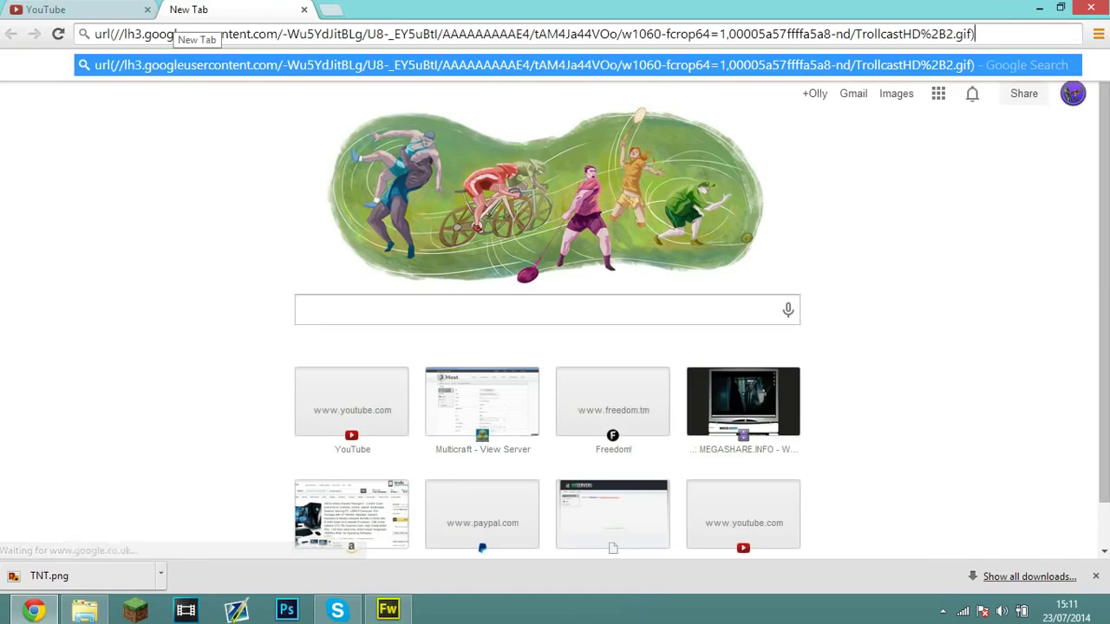
key(Return)
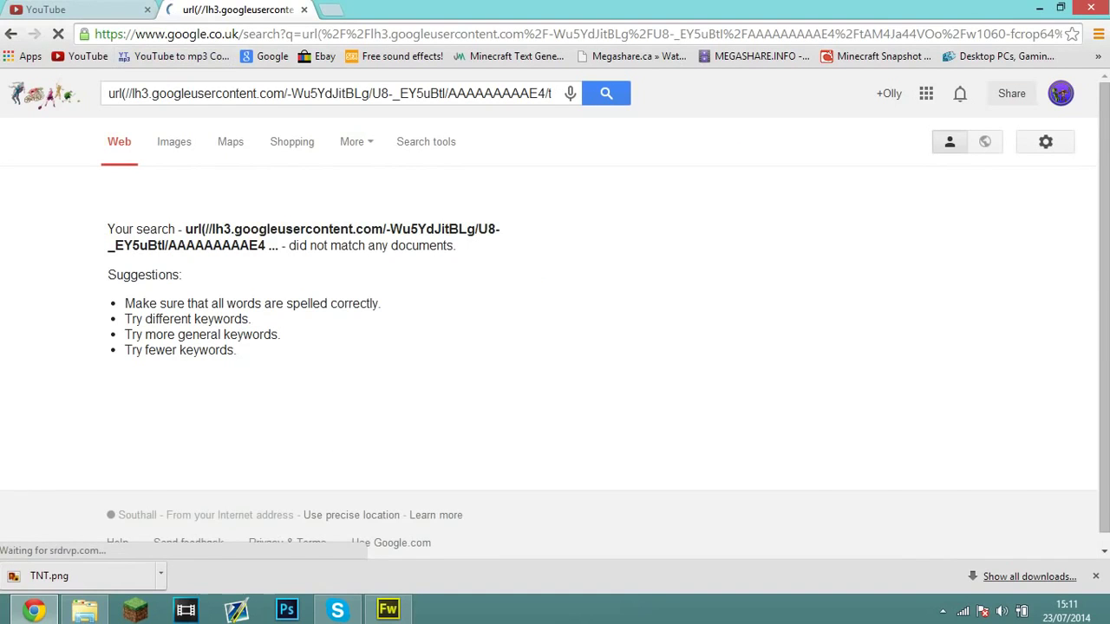
click(80, 10)
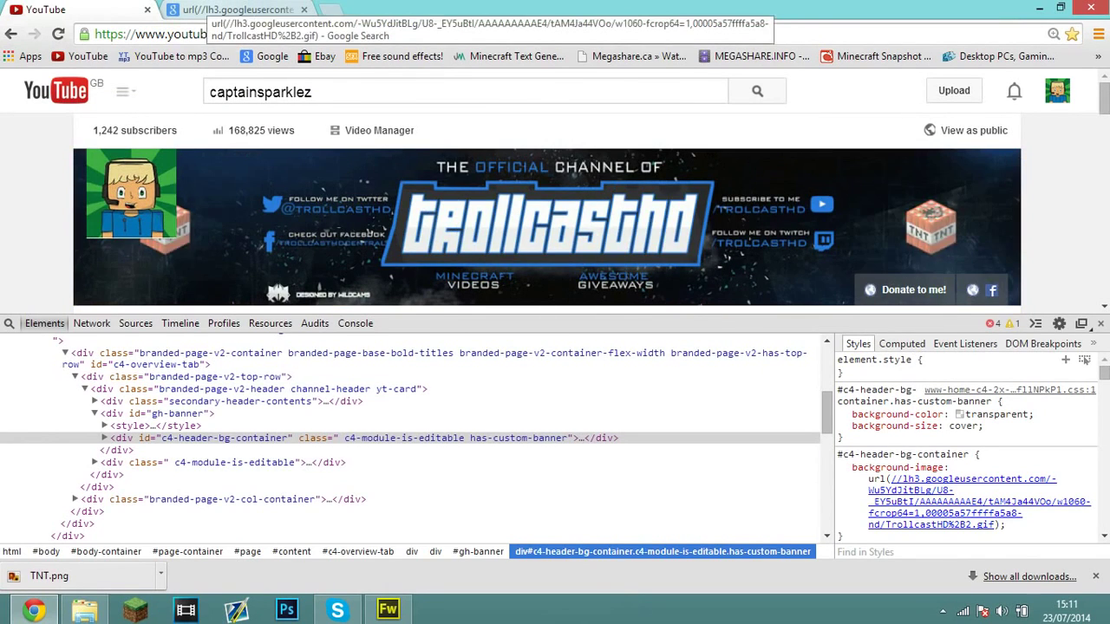
- Open the banner GIF in the existing Google search tab by loading its copied URL without the leading "url("
click(236, 10)
key(ctrl+l)
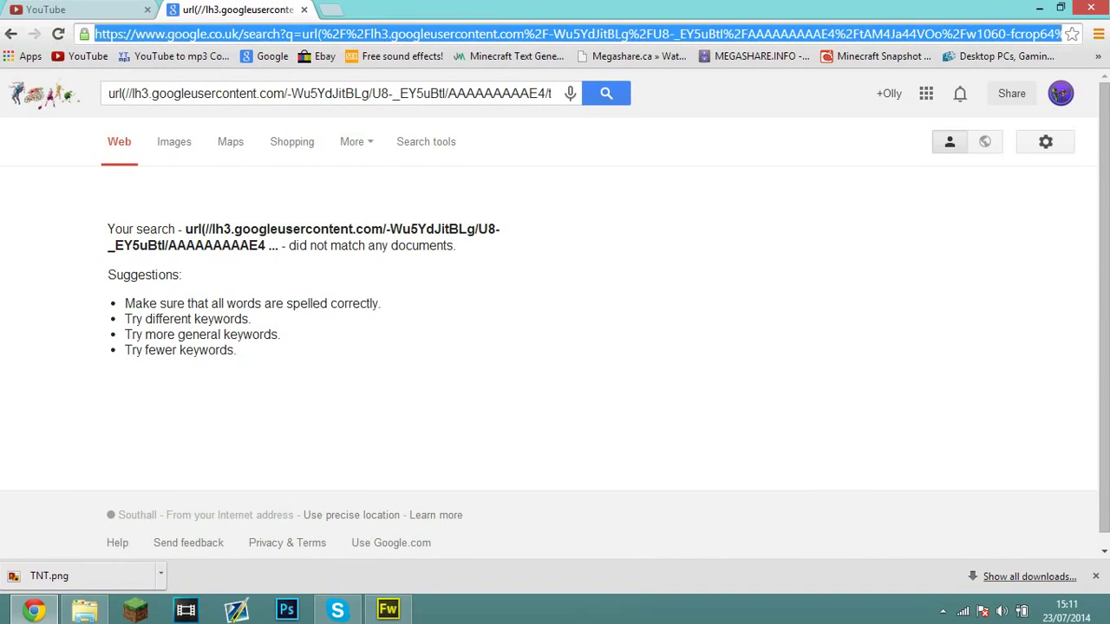
key(ctrl+v)
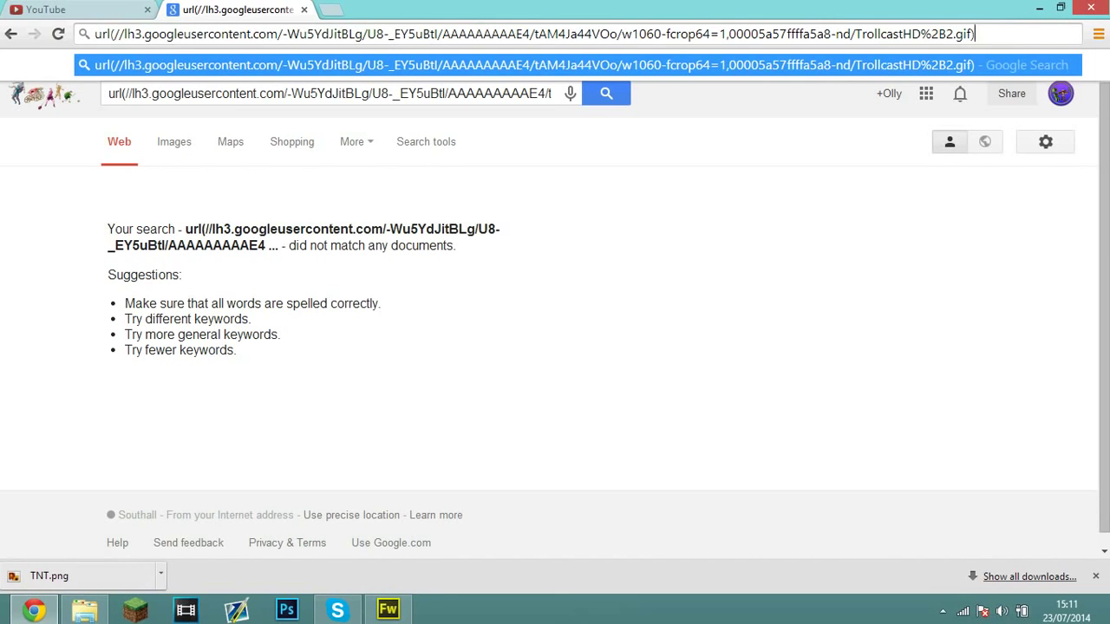
drag(114, 34, 93, 35)
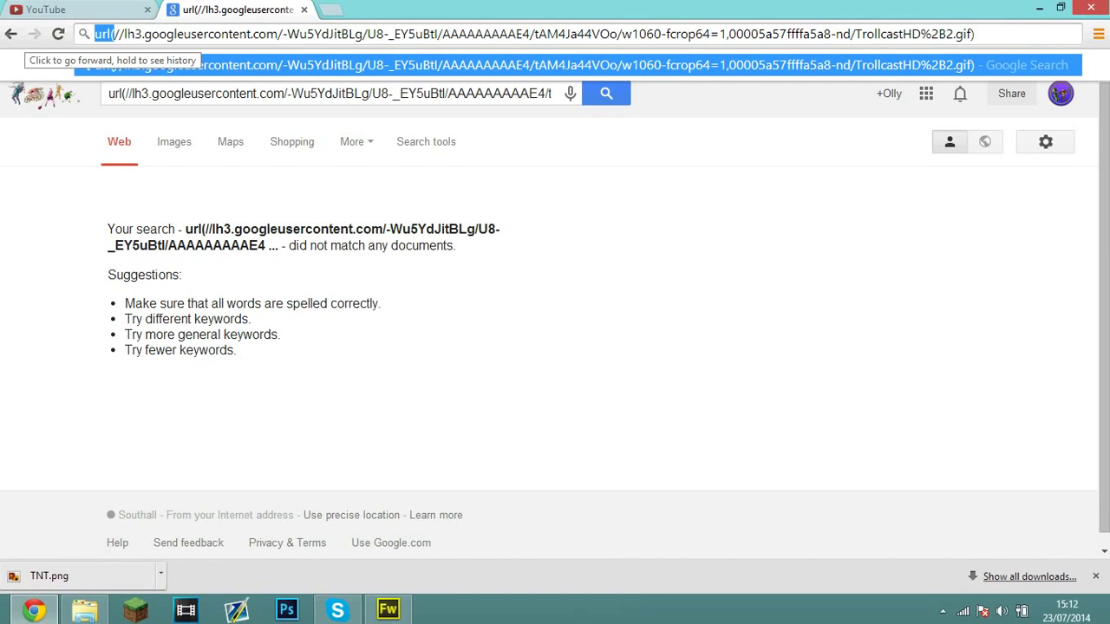
key(Delete)
key(Delete)
key(Delete)
key(Delete)
key(Return)
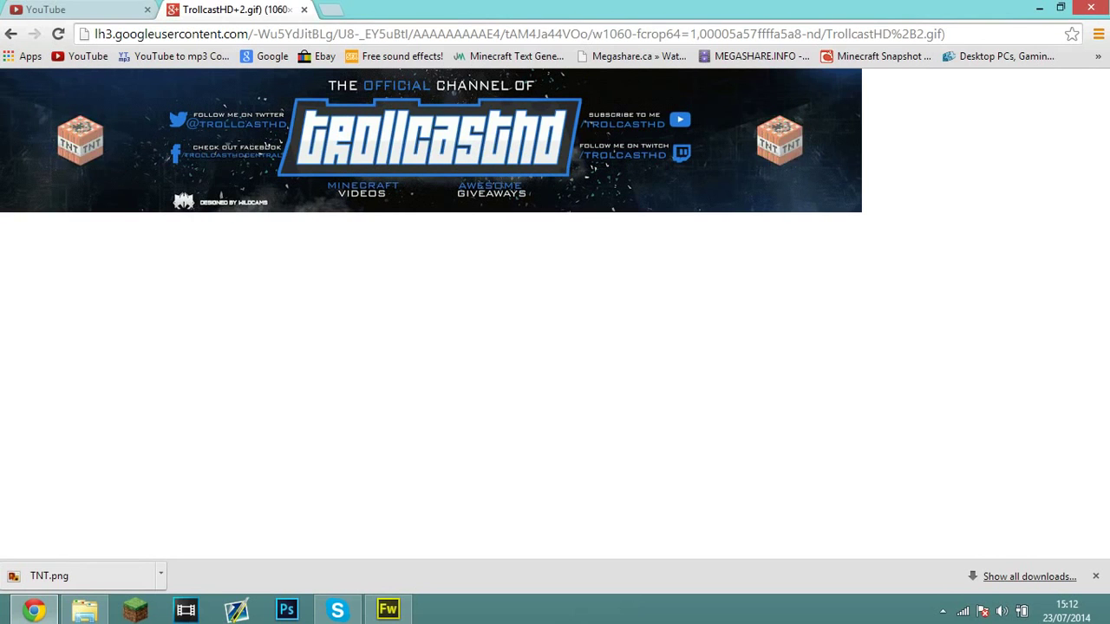
right_click(228, 127)
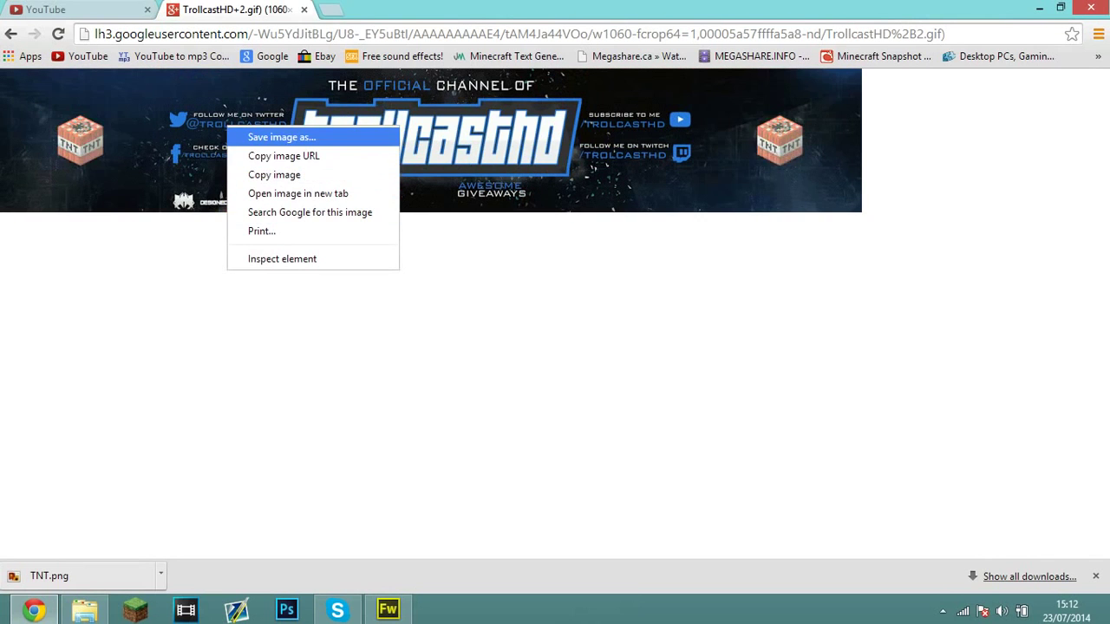
click(281, 137)
drag(275, 12, 832, 212)
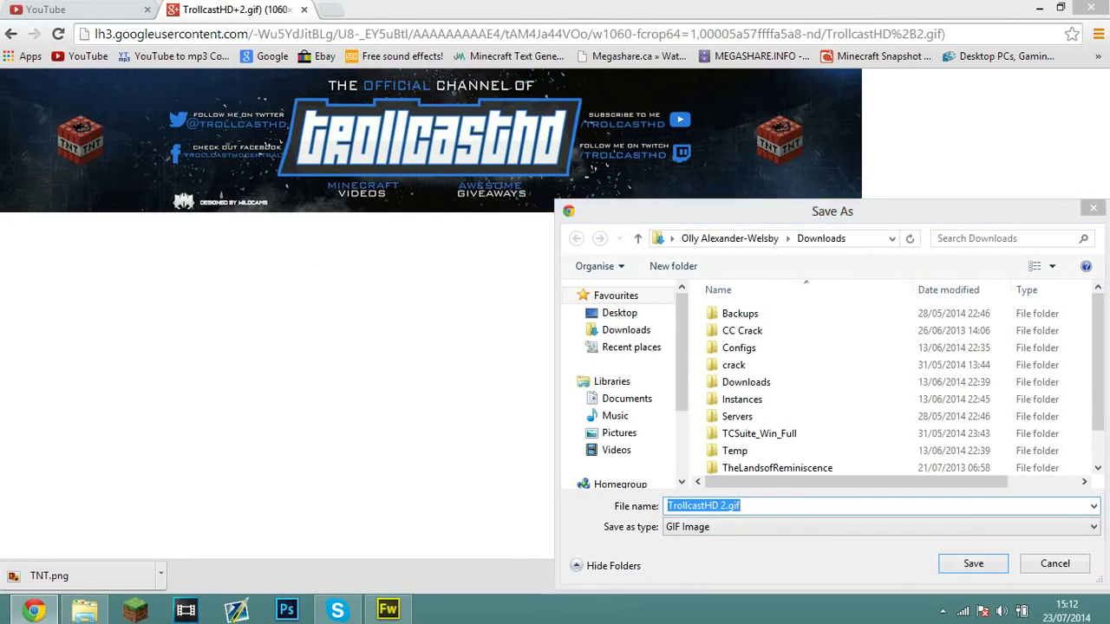
click(388, 609)
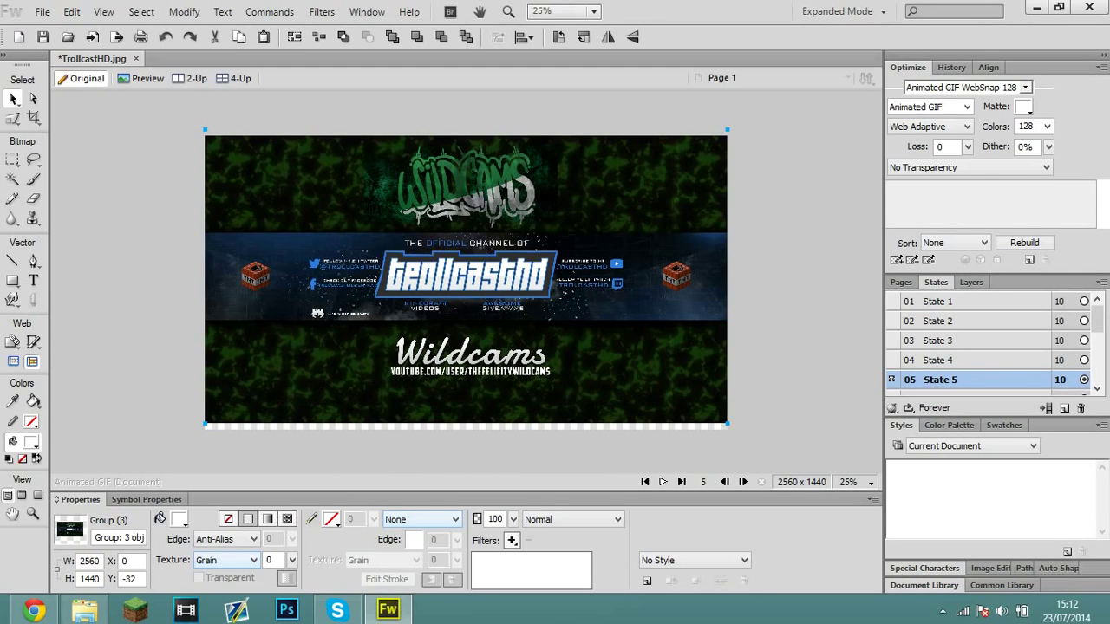
click(41, 12)
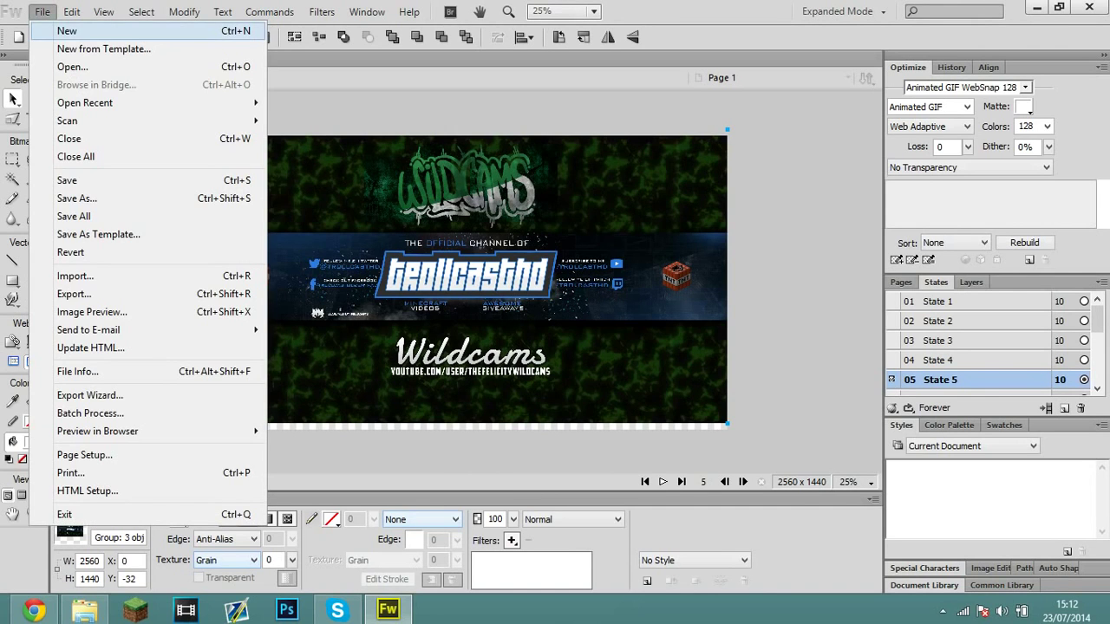
click(103, 49)
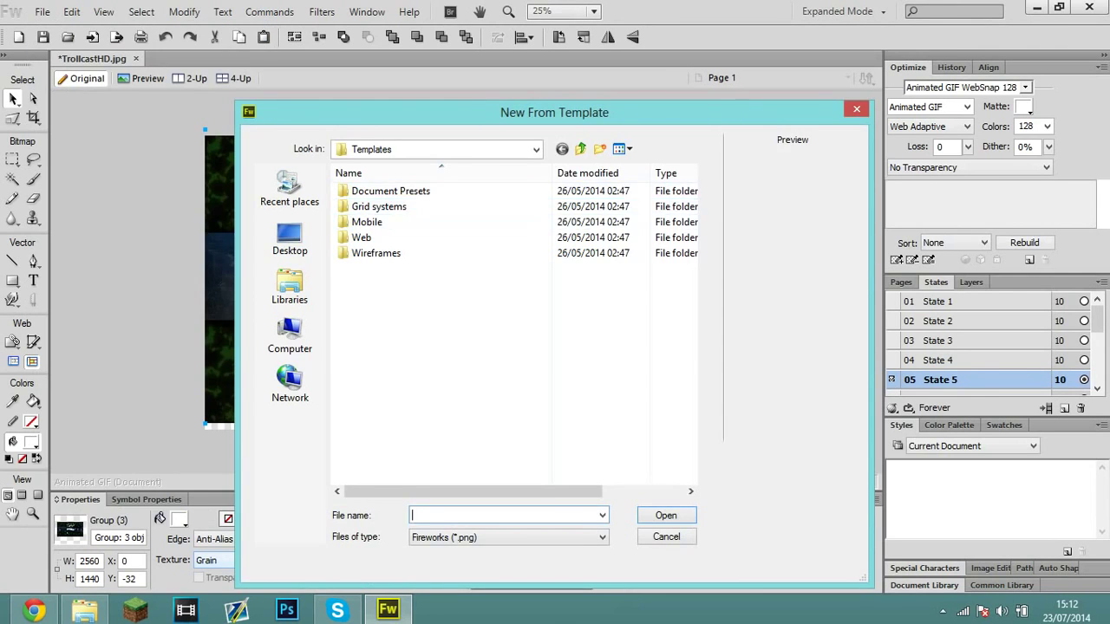
click(856, 108)
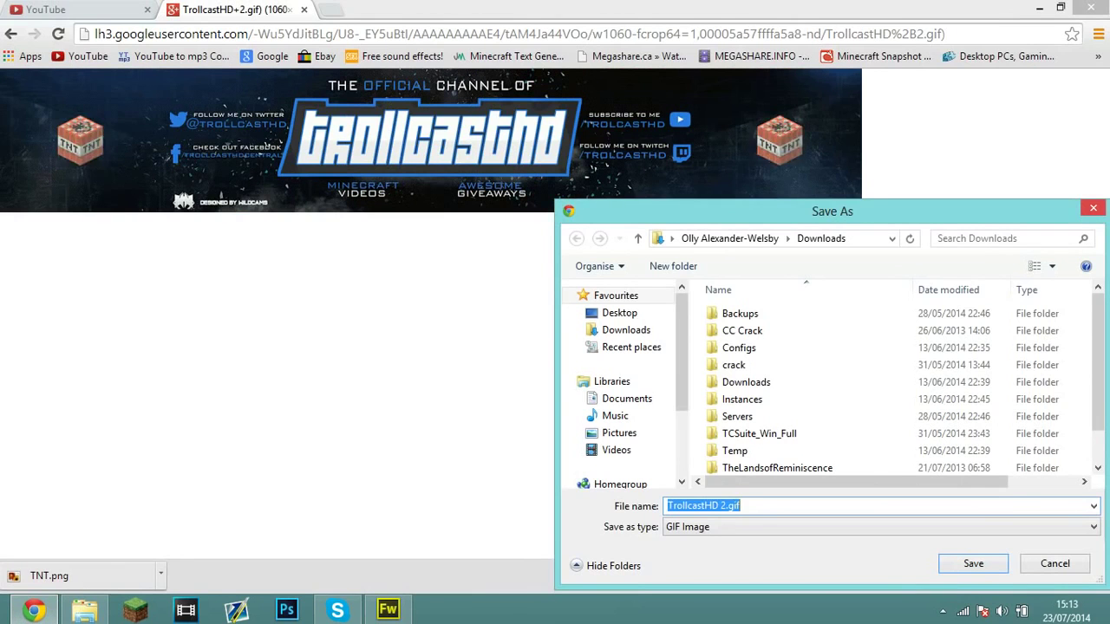
click(1092, 208)
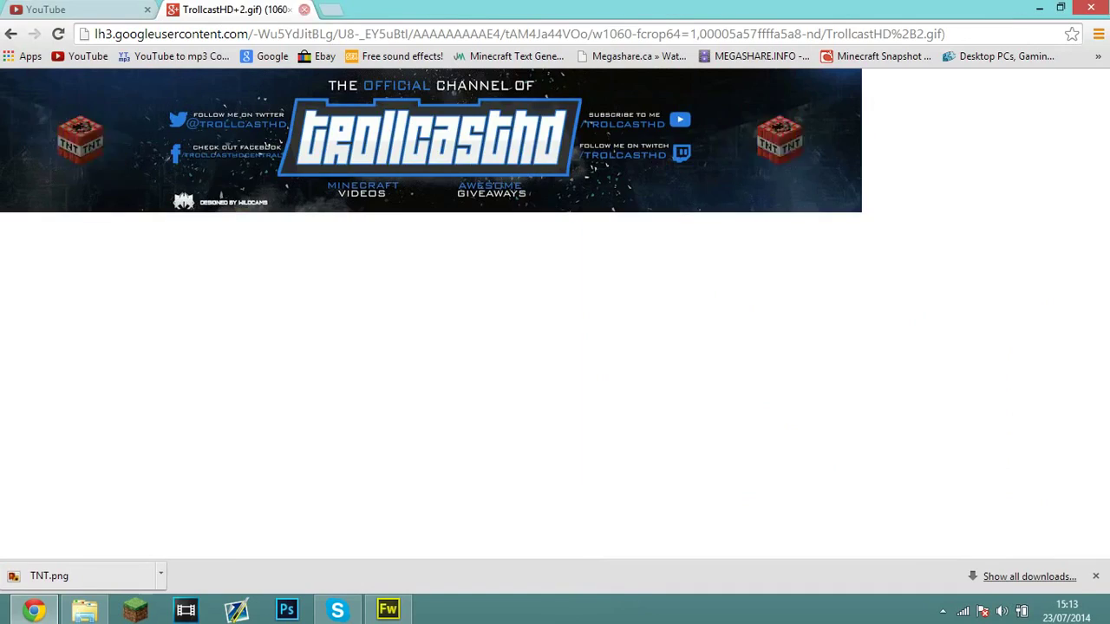
- Close the banner image tab and the developer tools, and go to the YouTube subscriptions page
click(303, 9)
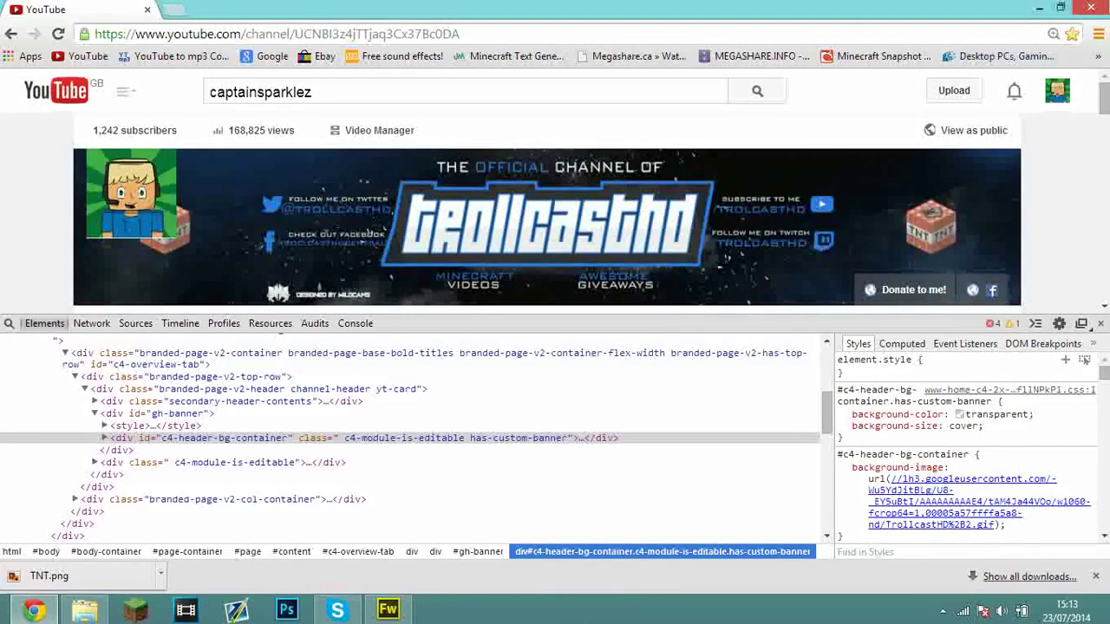
key(F12)
scroll(299, 436, down, 1)
scroll(548, 338, up, 1)
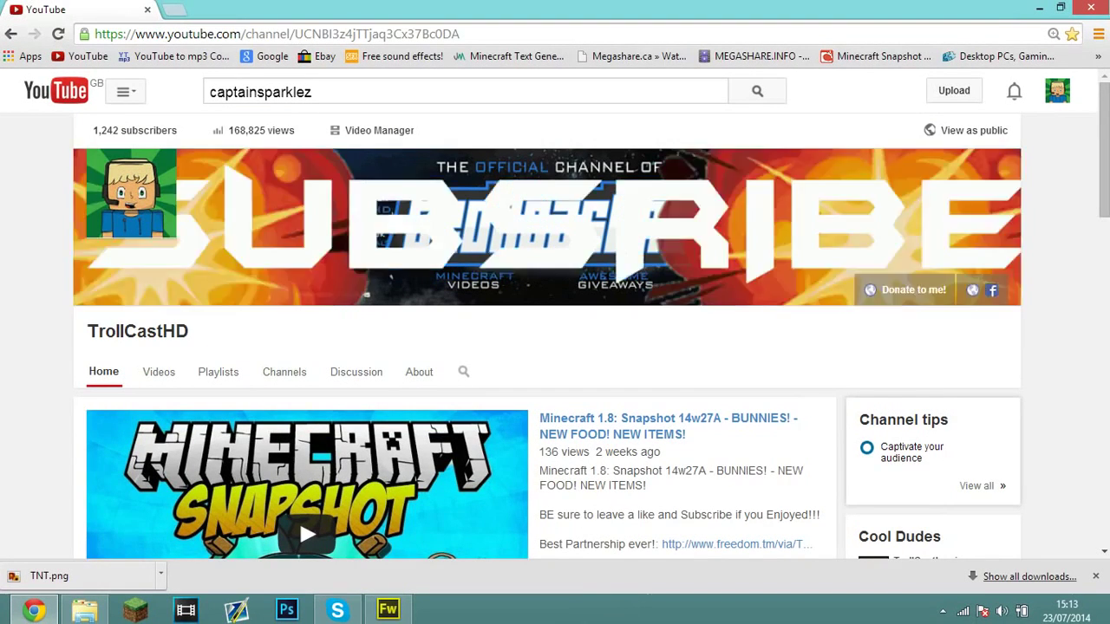
click(126, 91)
click(94, 188)
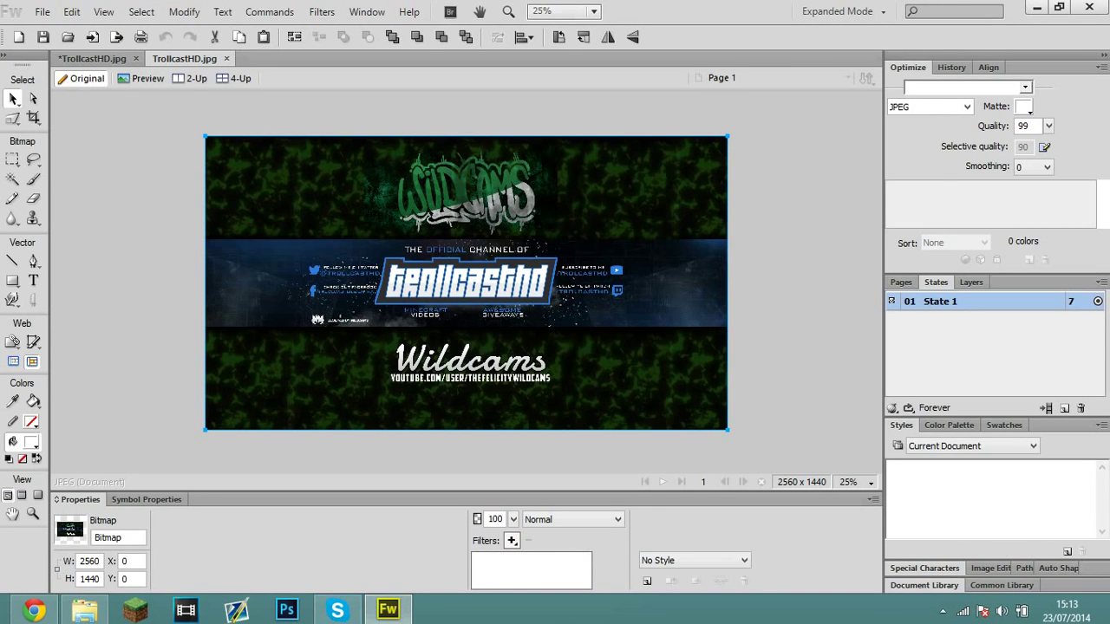
- Return to the animated TrollcastHD banner document in Fireworks and look through States 12 to 14
click(338, 611)
click(338, 611)
click(100, 59)
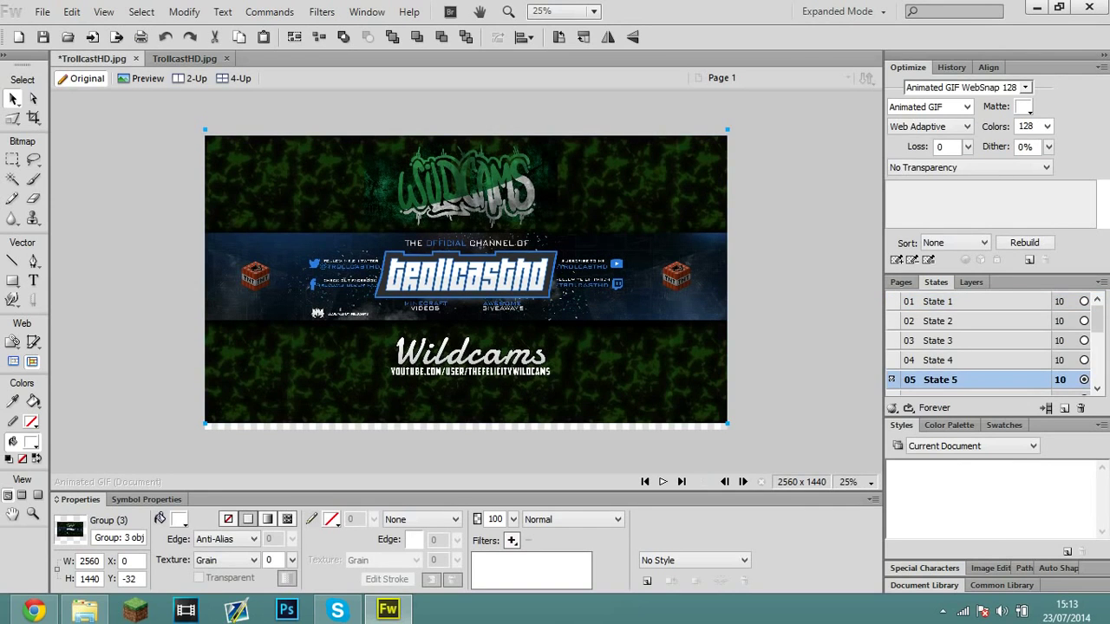
drag(1098, 320, 1098, 371)
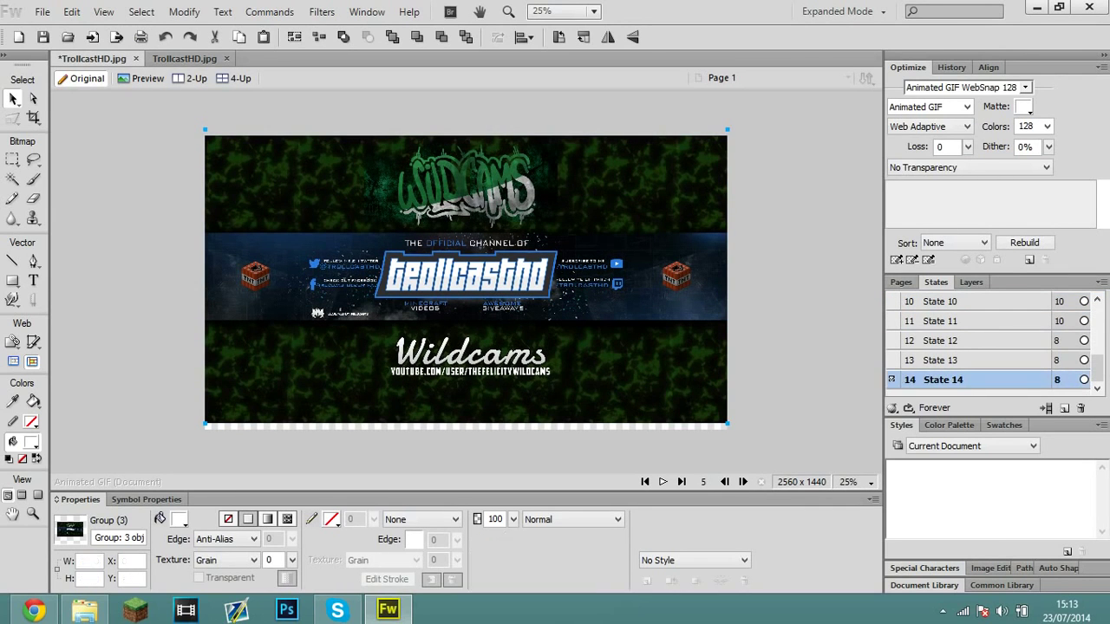
click(962, 380)
key(Page_Up)
key(Page_Up)
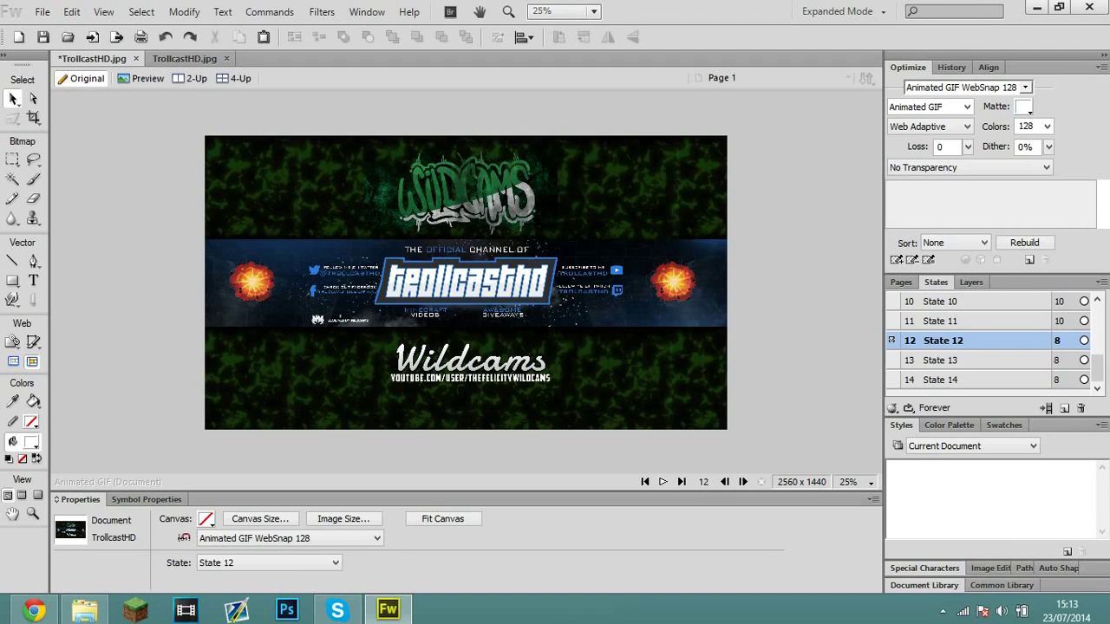
click(963, 380)
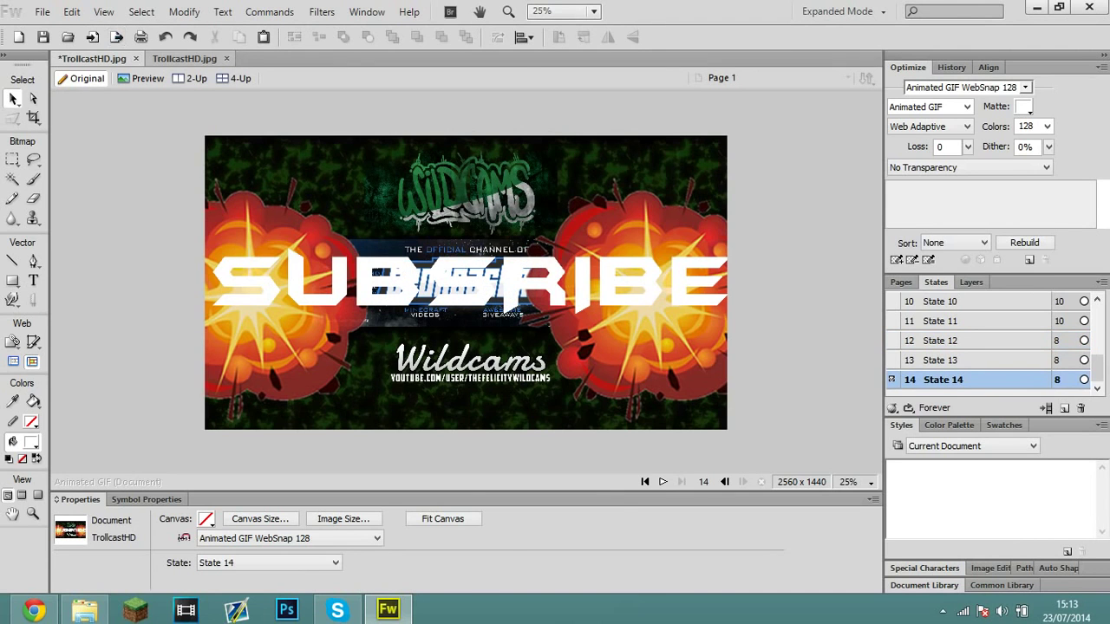
- Look at the base banner in the single-state TrollcastHD.jpg document and reactivate the Pointer tool
click(185, 59)
key(ctrl+a)
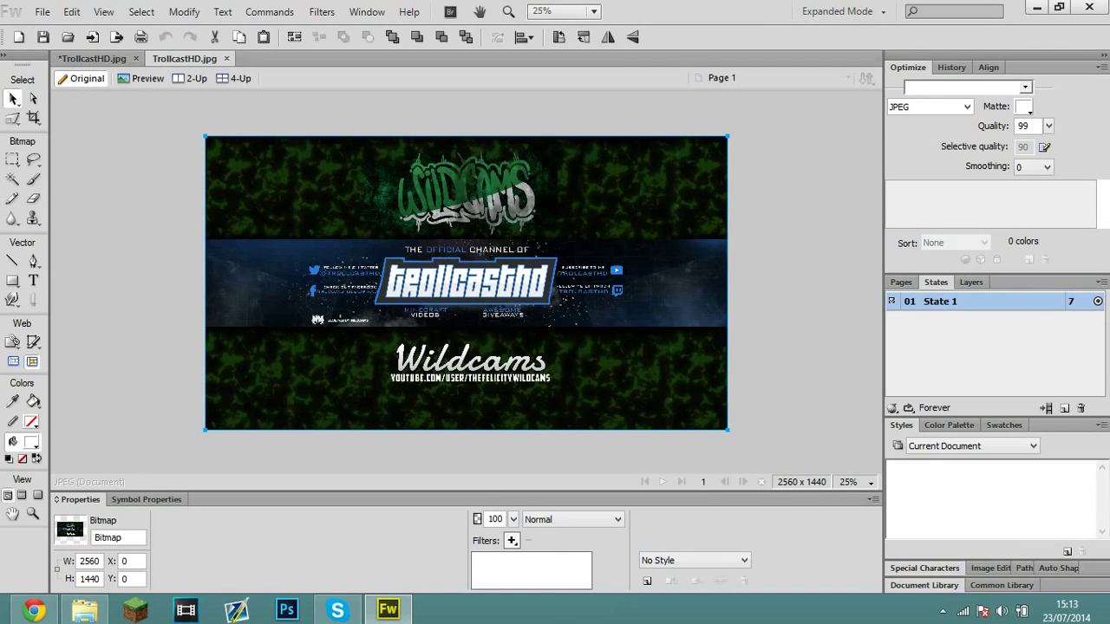
key(n)
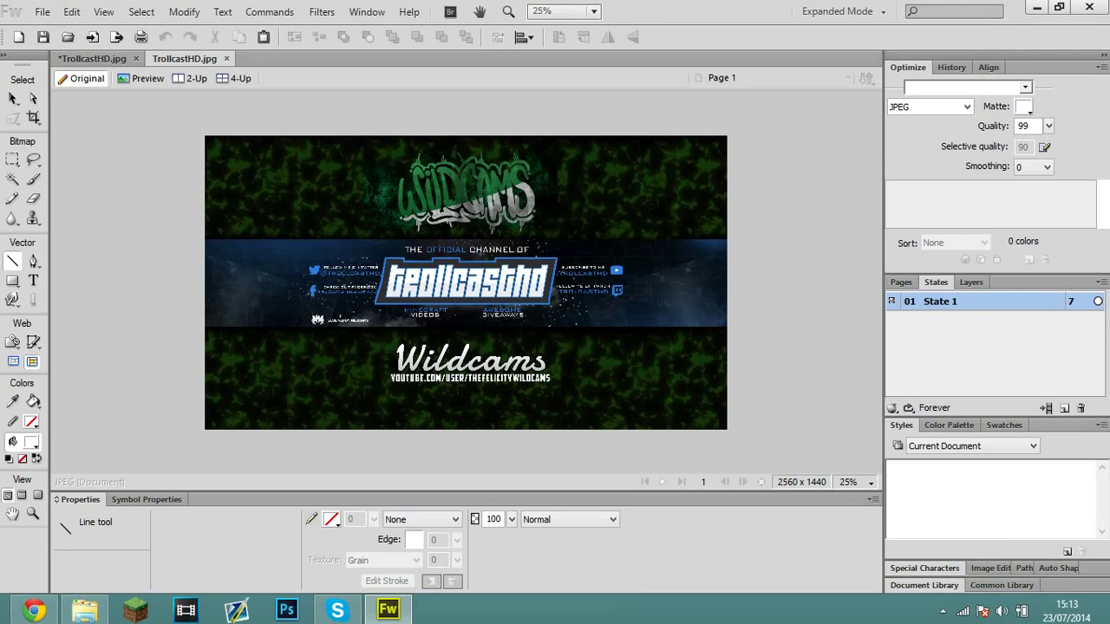
click(34, 610)
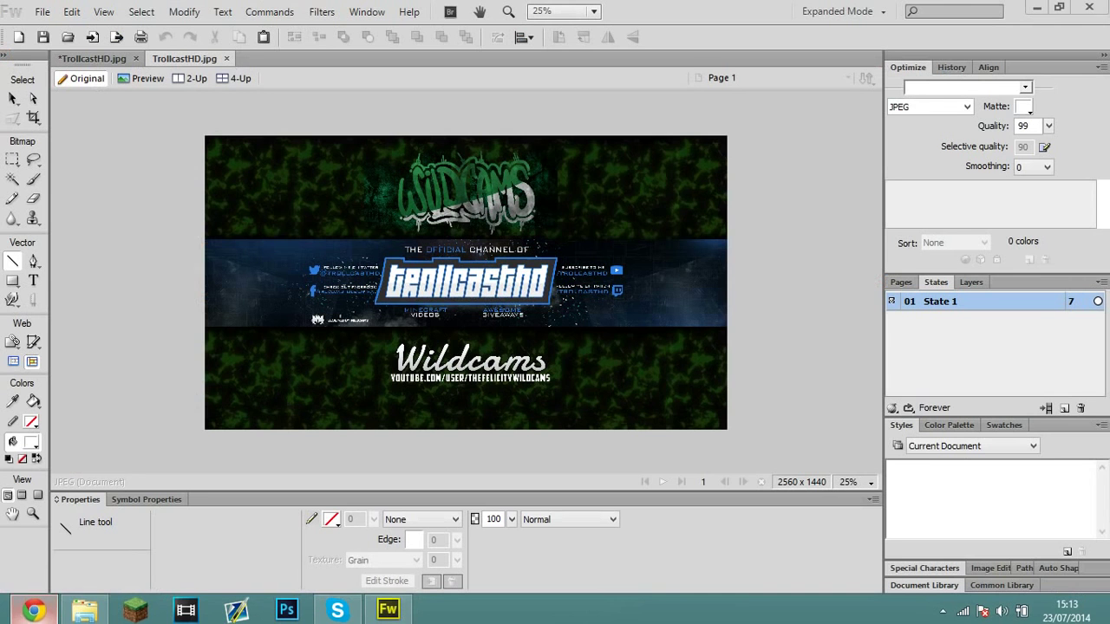
click(33, 611)
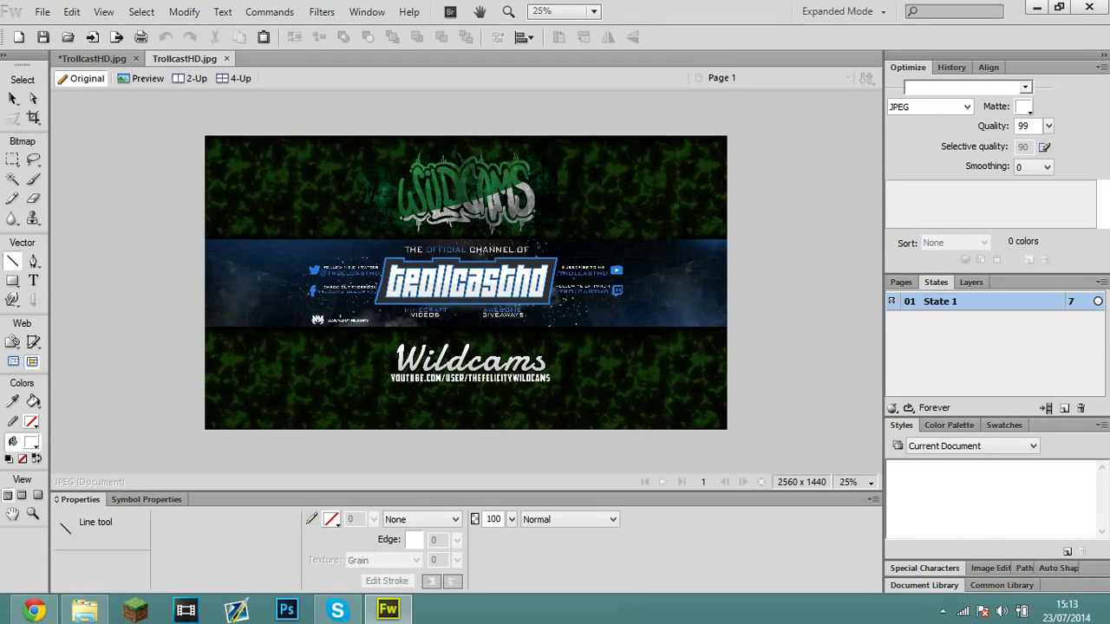
click(13, 98)
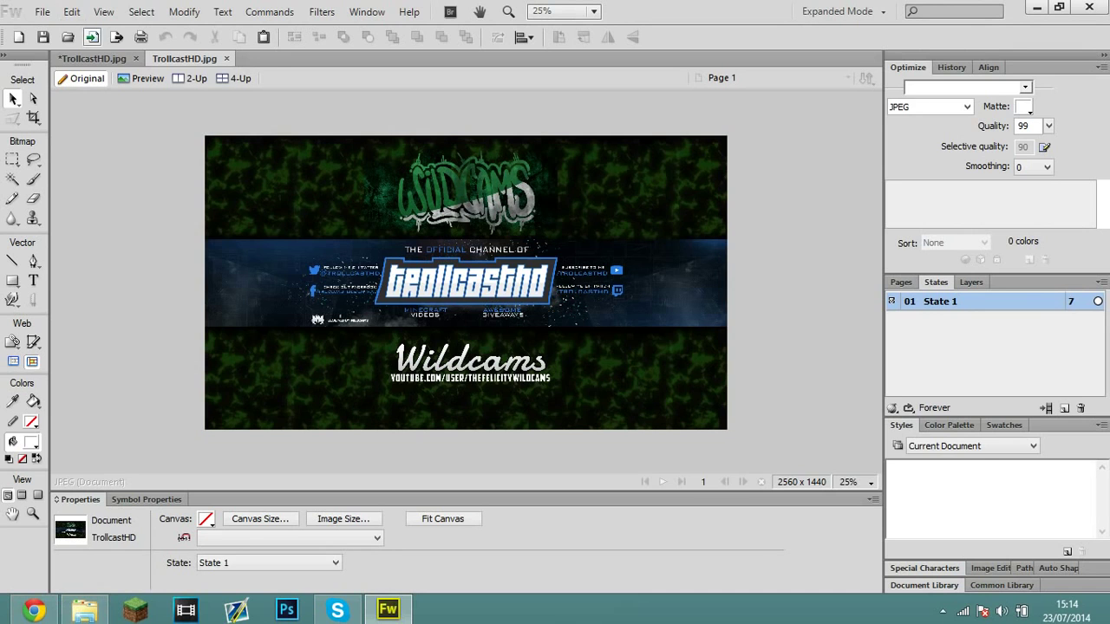
- Copy both TNT blocks from State 1 of the animated banner and paste them into the single-state TrollcastHD.jpg document
click(92, 59)
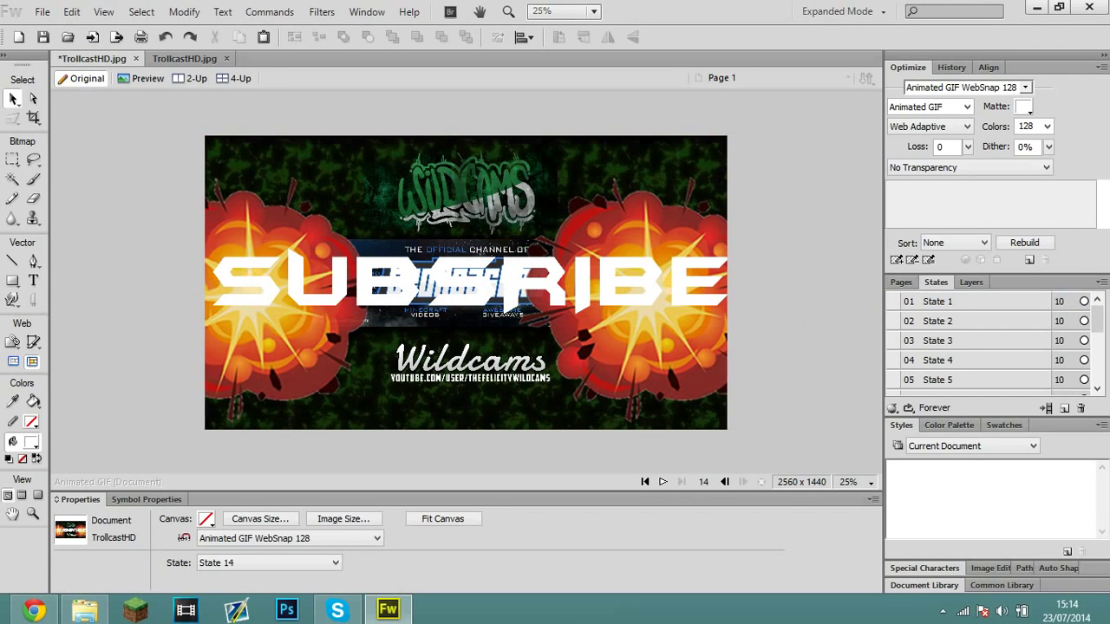
click(971, 302)
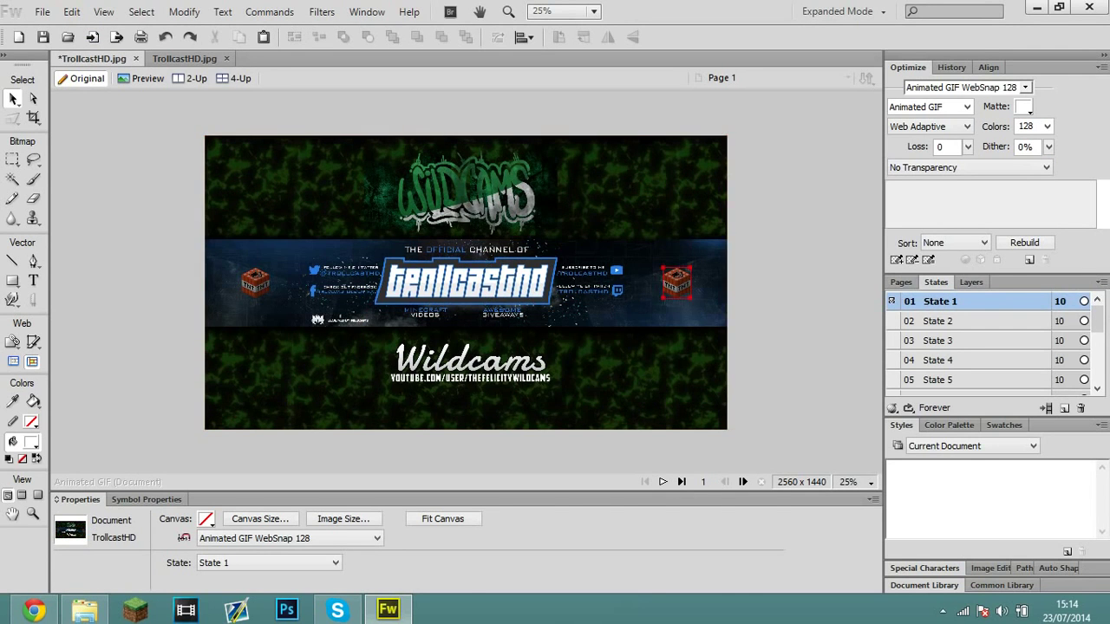
click(676, 283)
click(255, 282)
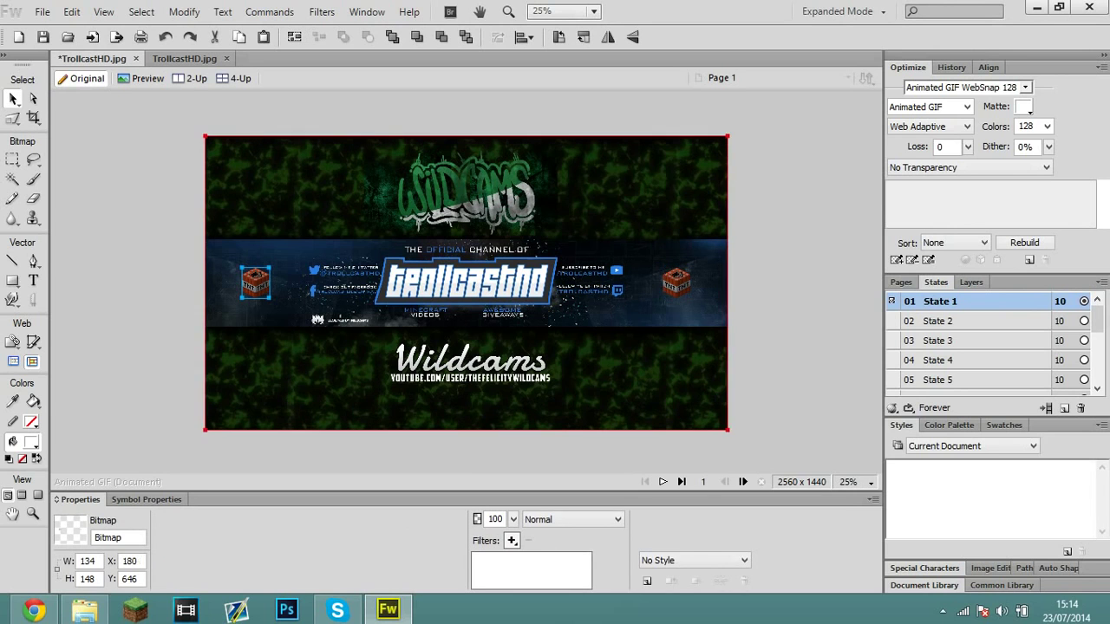
shift+click(676, 283)
click(184, 58)
key(ctrl+v)
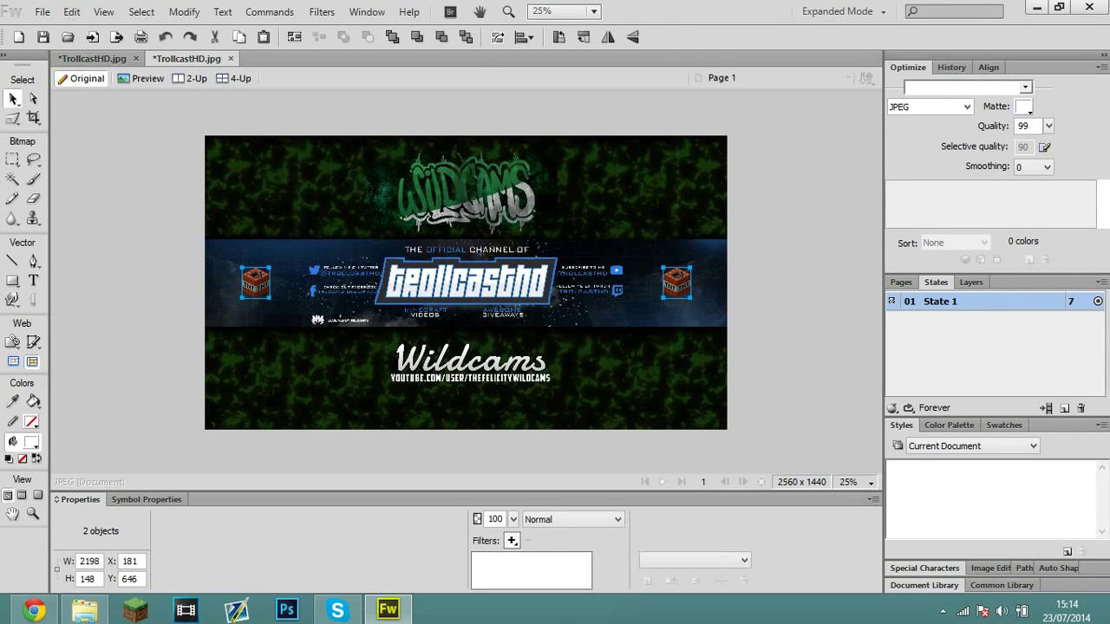
- Switch to Chrome, search Google Images for "tnt minecraft" in a new tab, and browse the results
click(34, 610)
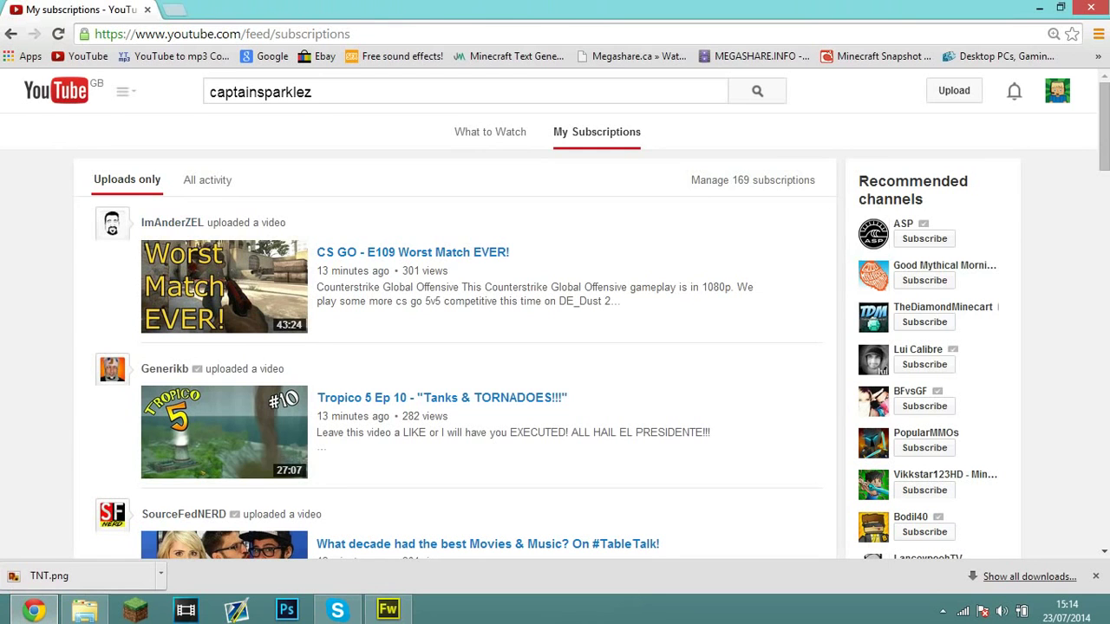
key(ctrl+t)
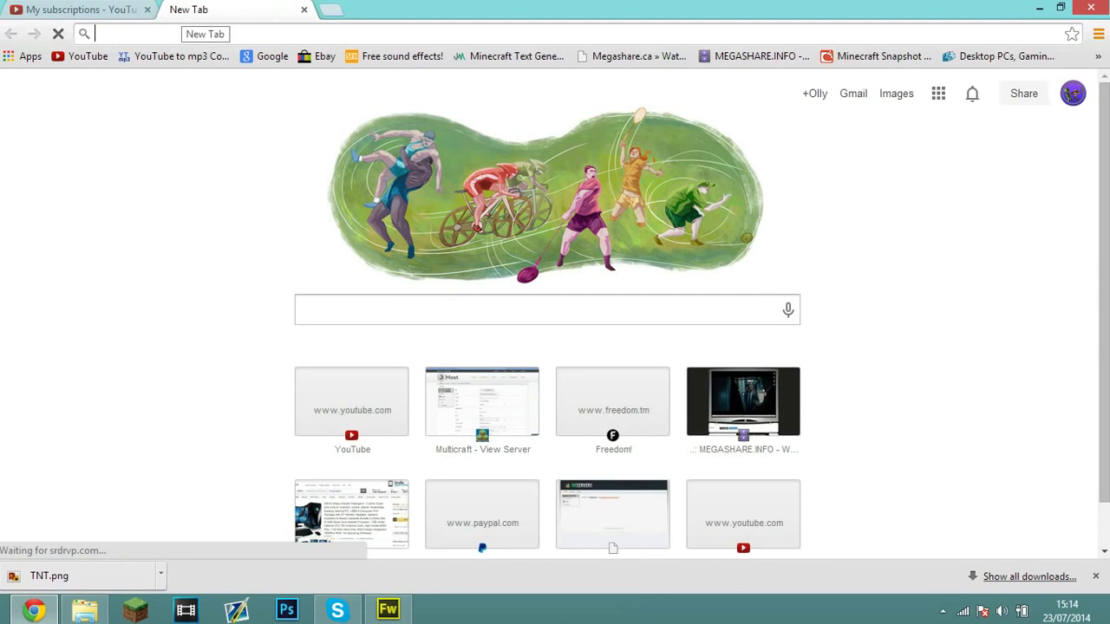
text(tnt minecraft)
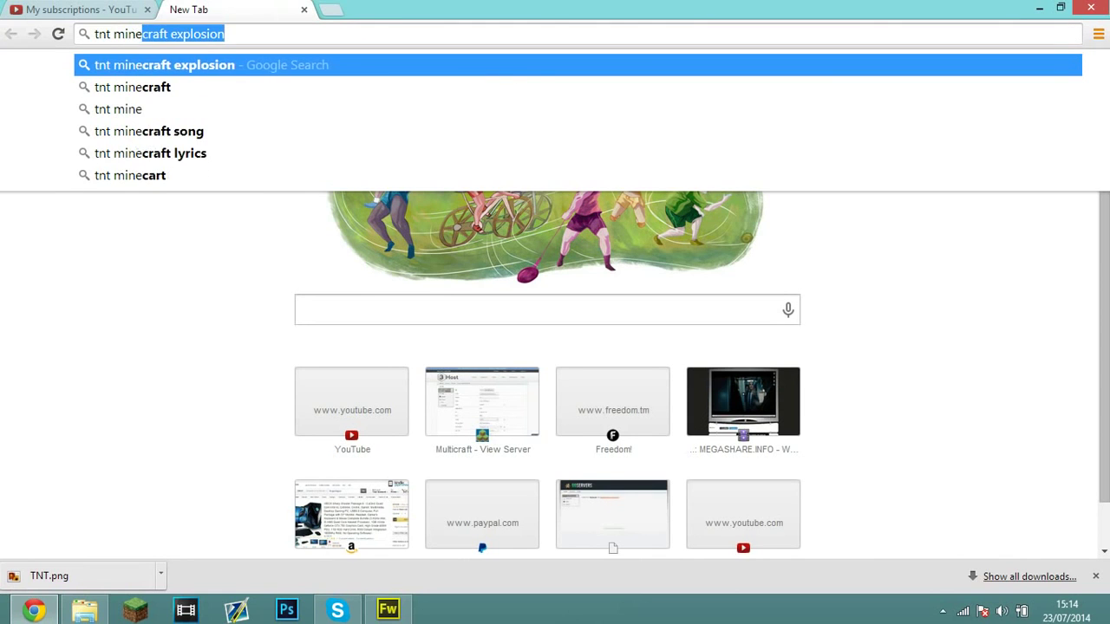
key(BackSpace)
key(Return)
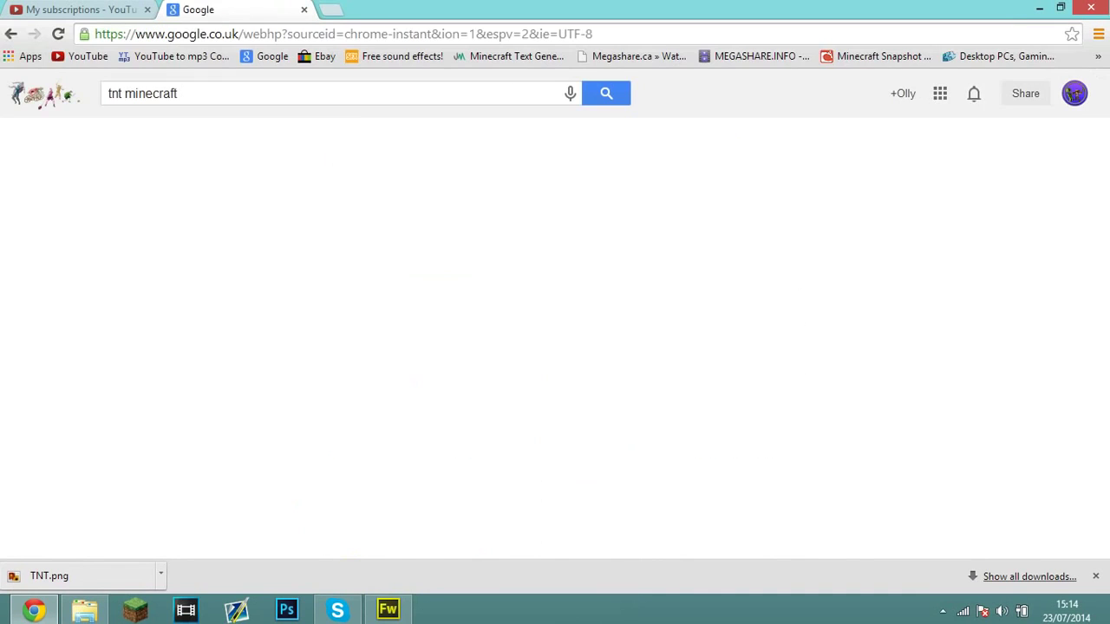
click(173, 141)
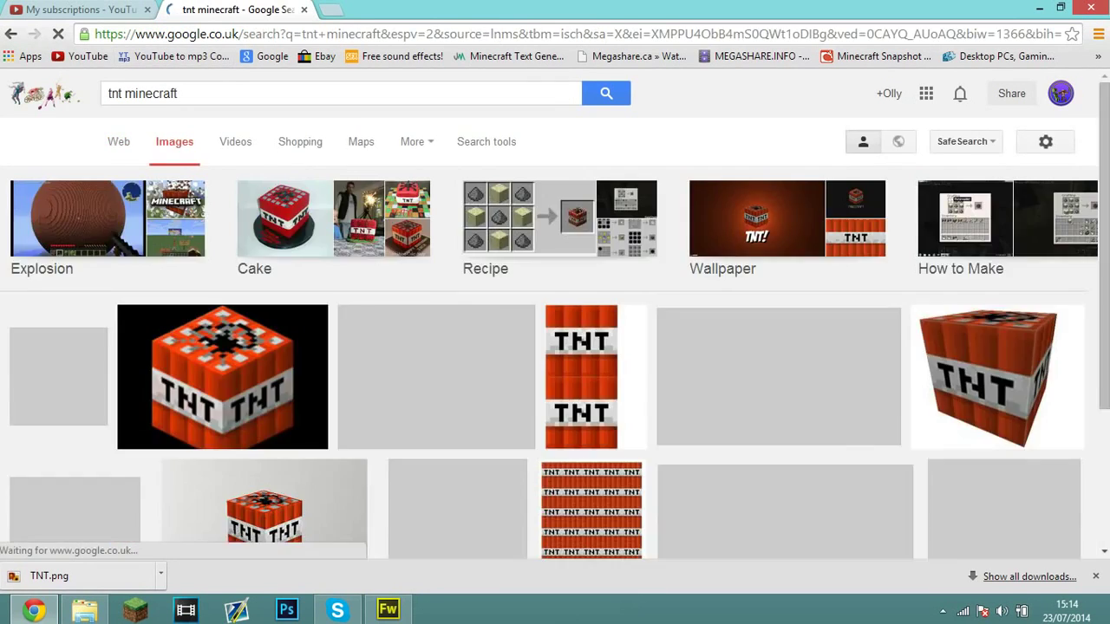
scroll(458, 381, down, 2)
scroll(434, 336, down, 1)
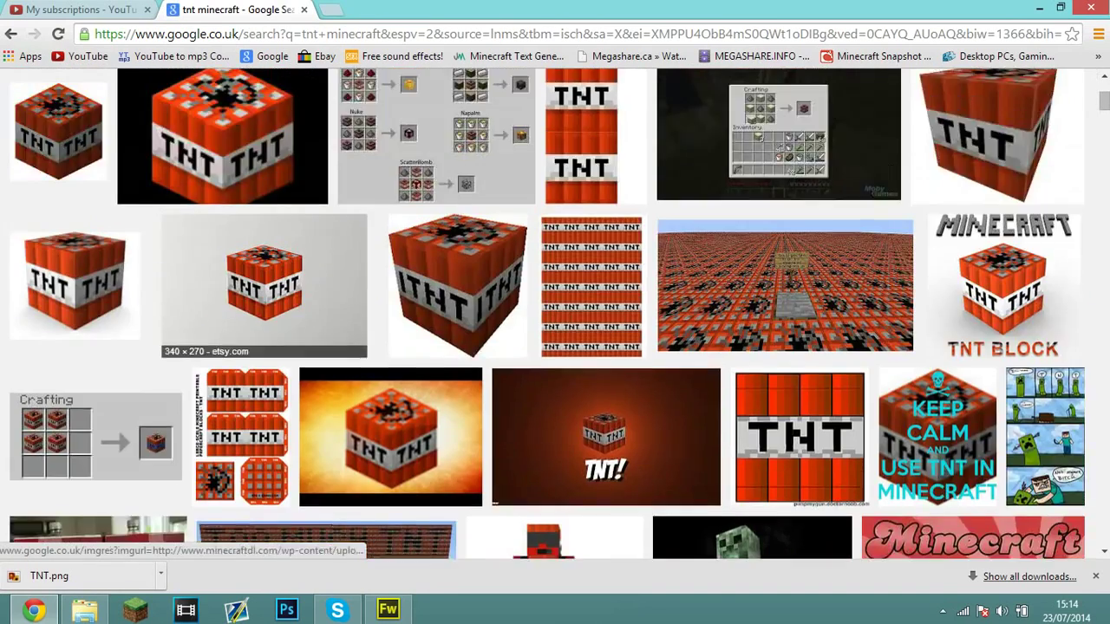
scroll(347, 321, up, 3)
- Search Google Images for "redstone lamp" and switch back to Fireworks
drag(199, 94, 102, 94)
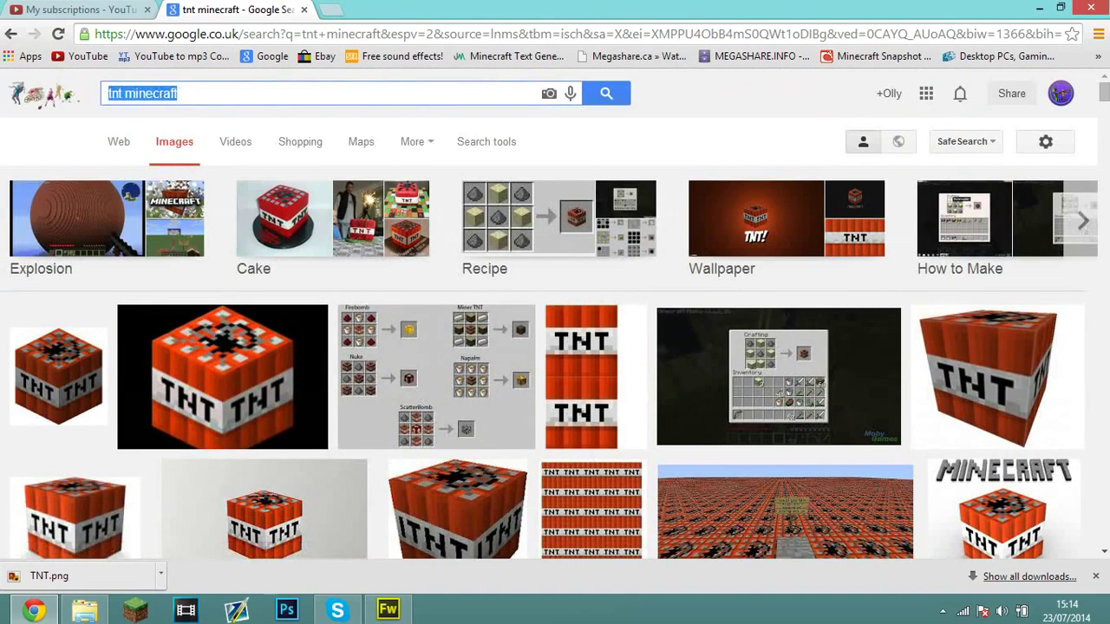
text(redstone lamp)
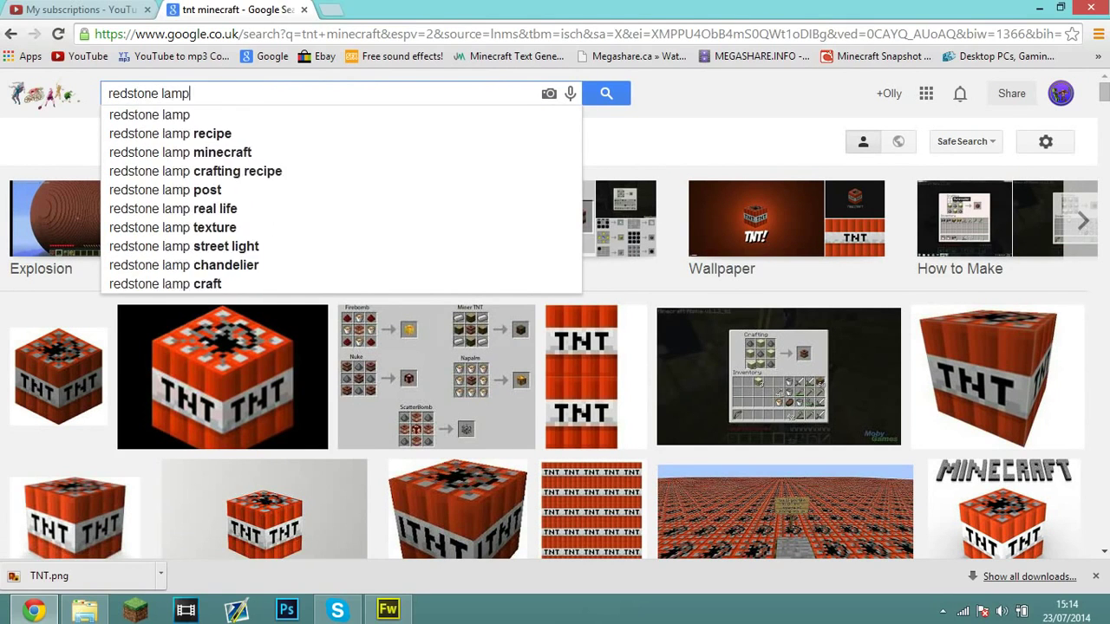
key(Return)
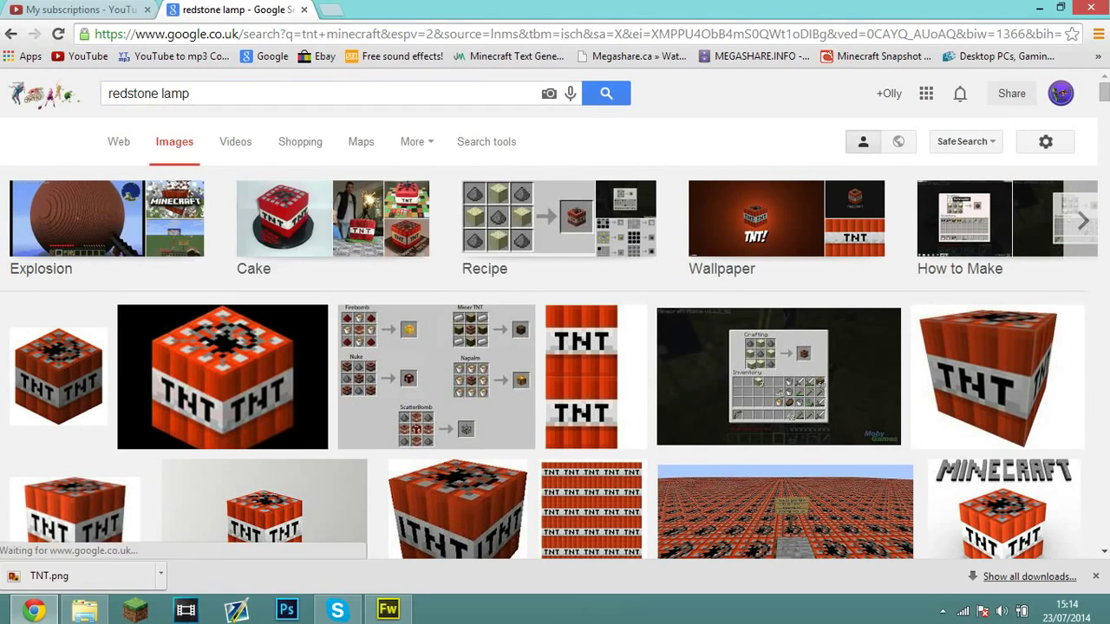
key(alt+Tab)
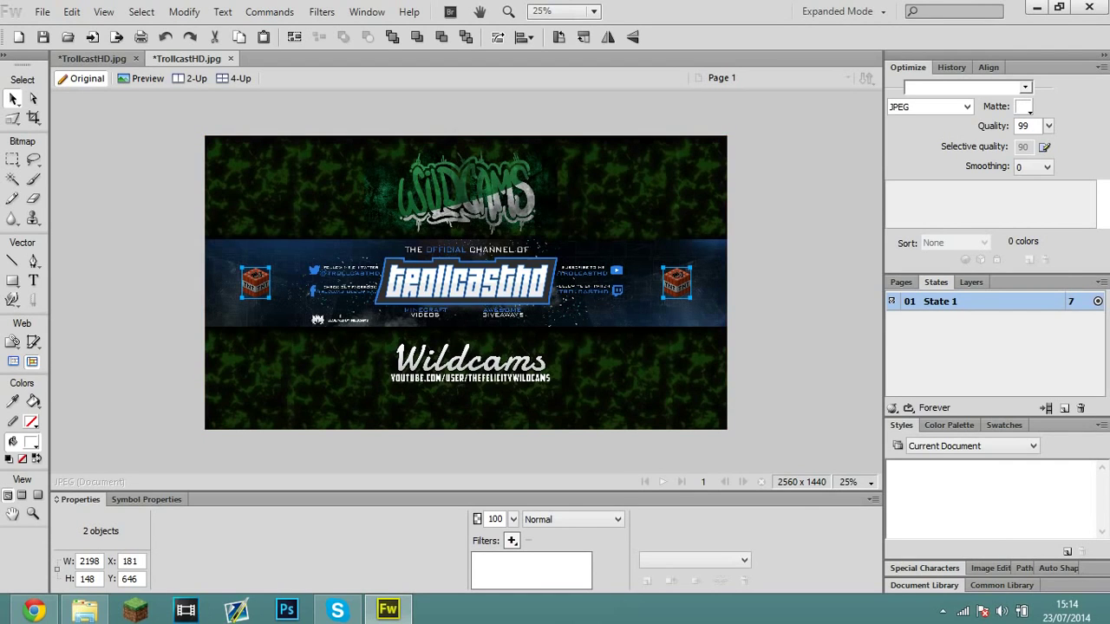
- Try adding one blank state after State 1 of the banner, compare it with State 1, and delete it
right_click(924, 304)
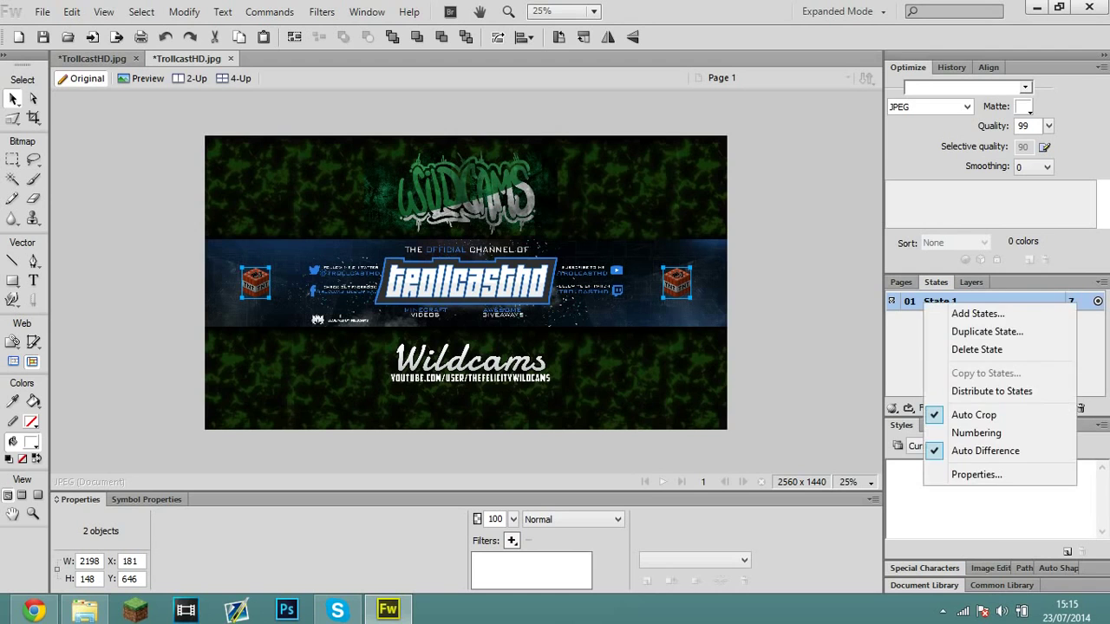
click(954, 314)
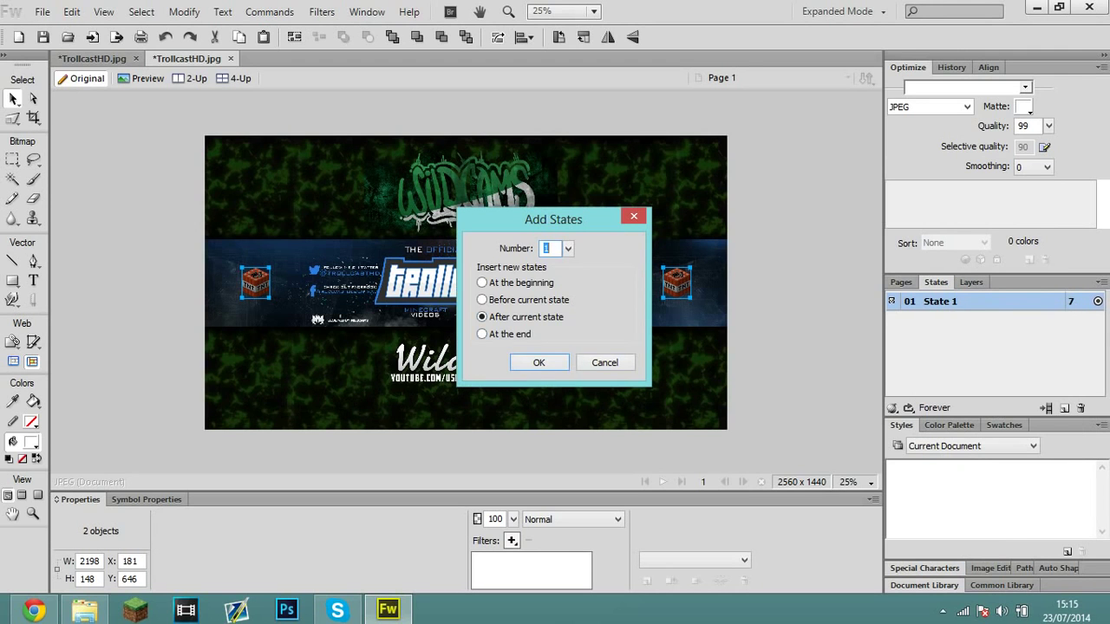
key(Return)
click(940, 302)
click(939, 320)
click(940, 301)
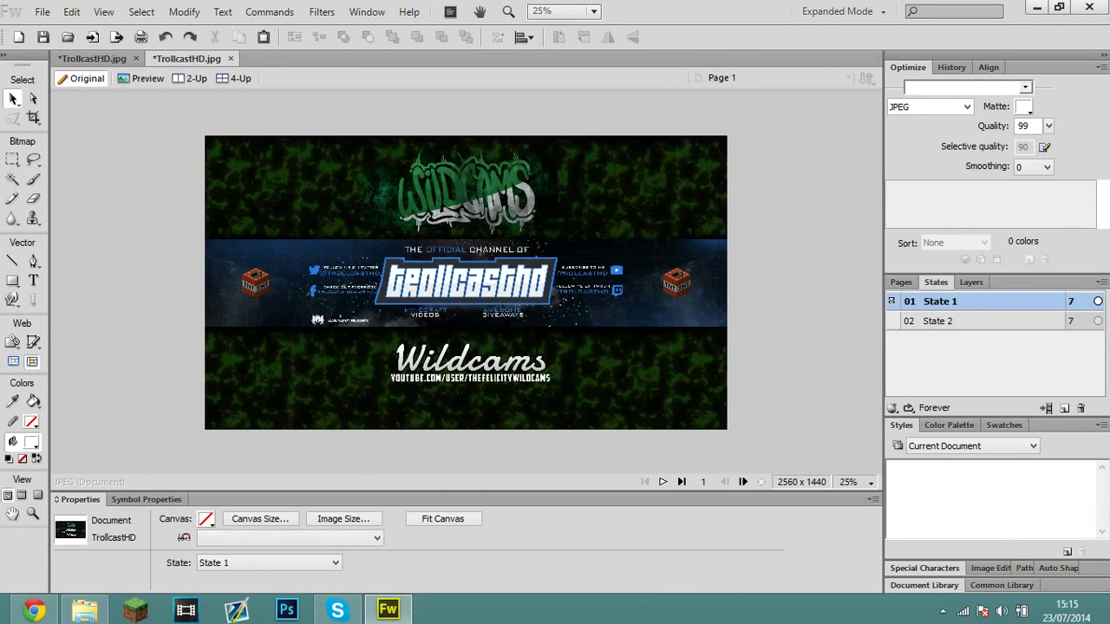
click(940, 321)
click(940, 302)
click(466, 282)
right_click(932, 319)
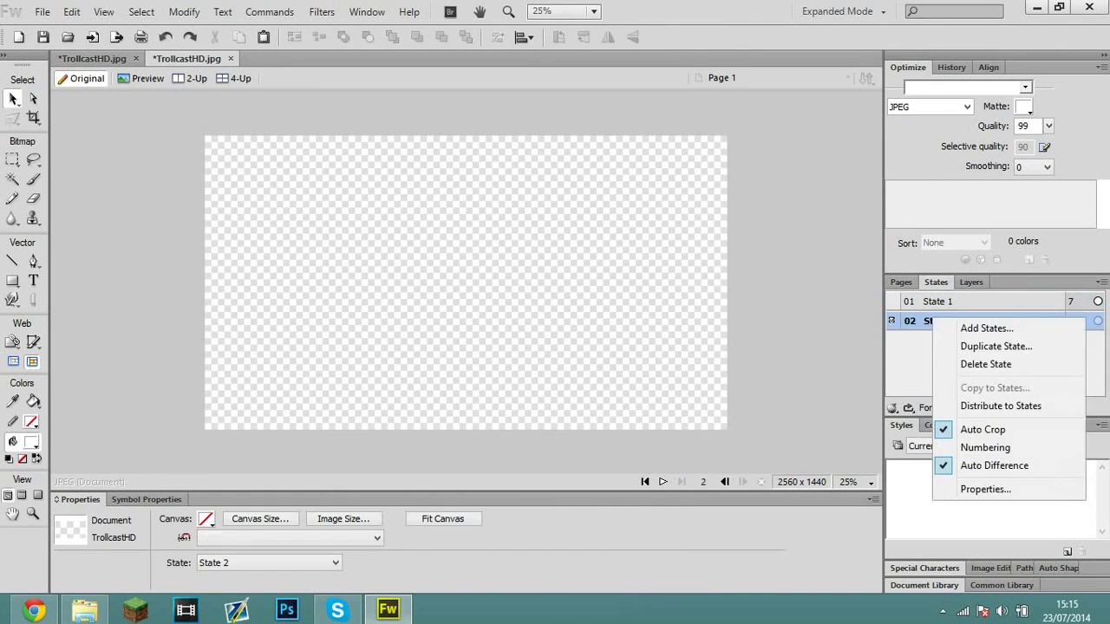
click(962, 365)
- Duplicate State 1 once and preview the two-state animation
right_click(958, 302)
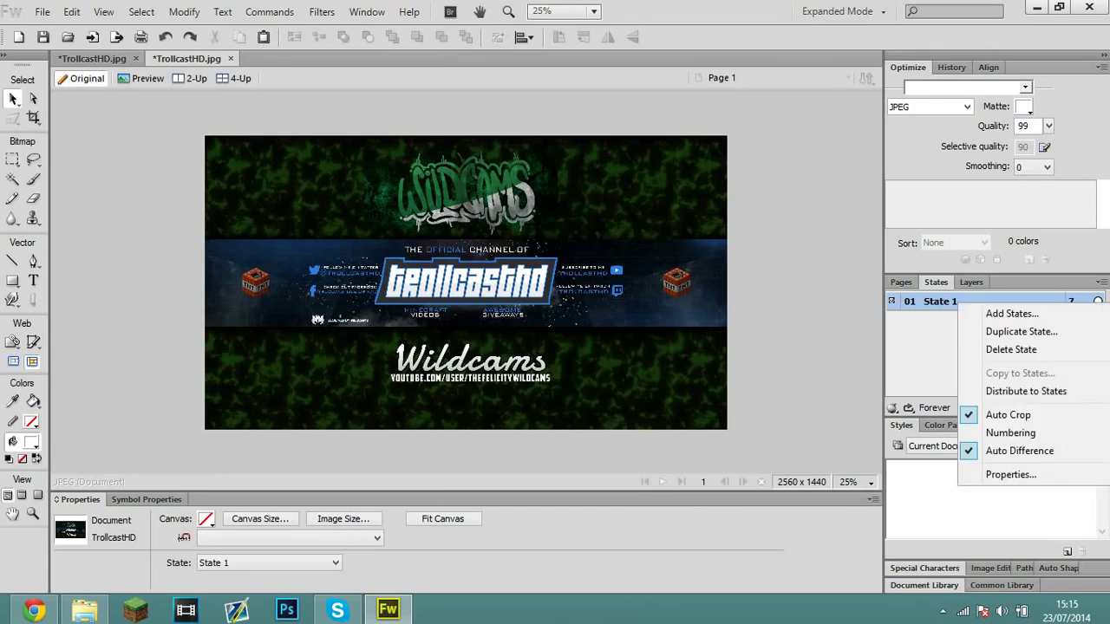
click(997, 332)
click(538, 362)
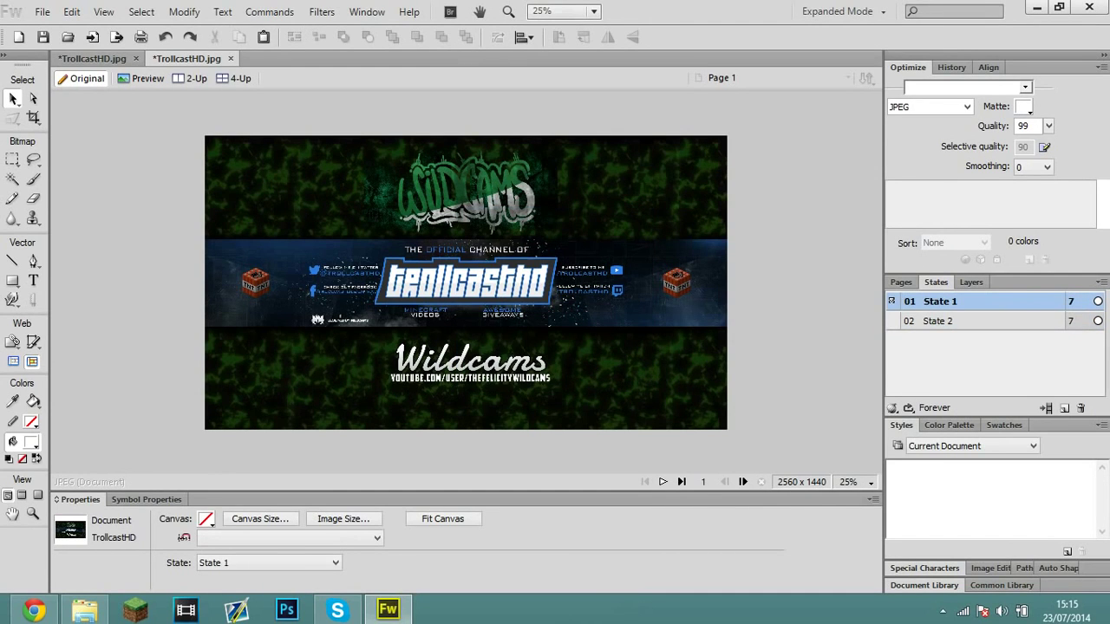
click(662, 481)
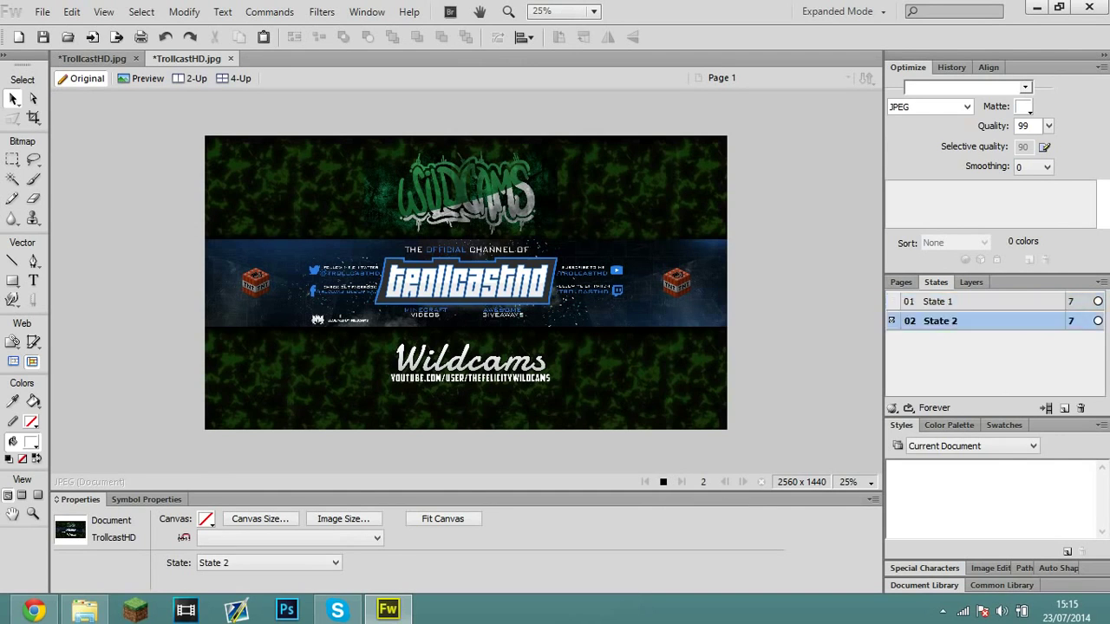
click(662, 481)
- Group the two TNT blocks in State 2 into a single object
click(958, 320)
click(957, 302)
click(958, 321)
click(676, 283)
shift+click(255, 282)
right_click(255, 282)
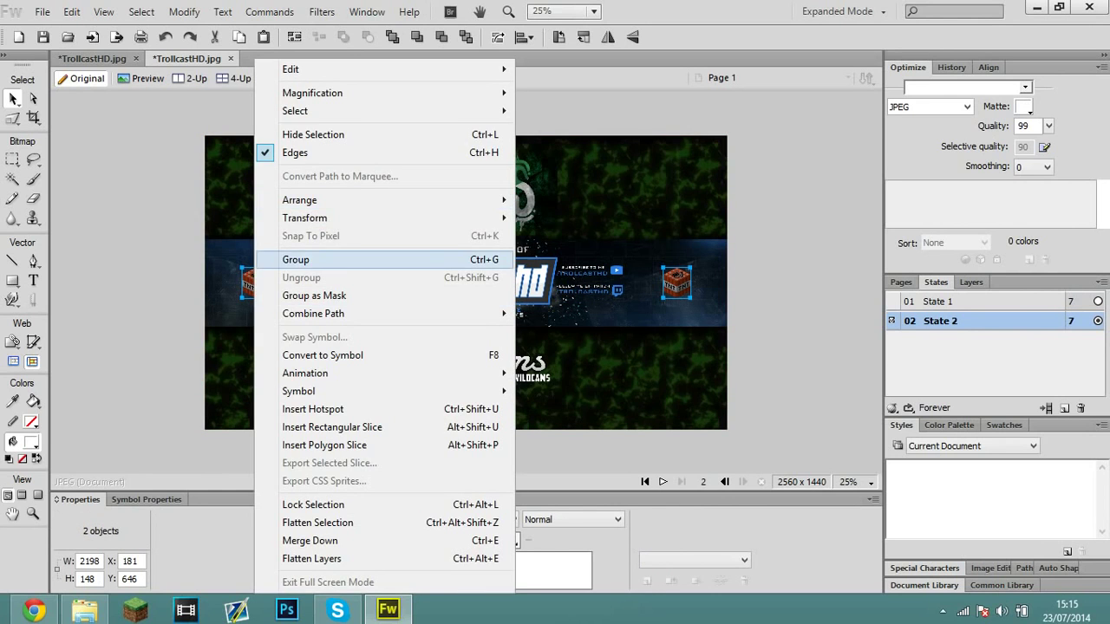
click(295, 259)
- Compare State 1 with State 2 and check the document's layers and pages
click(958, 302)
click(958, 320)
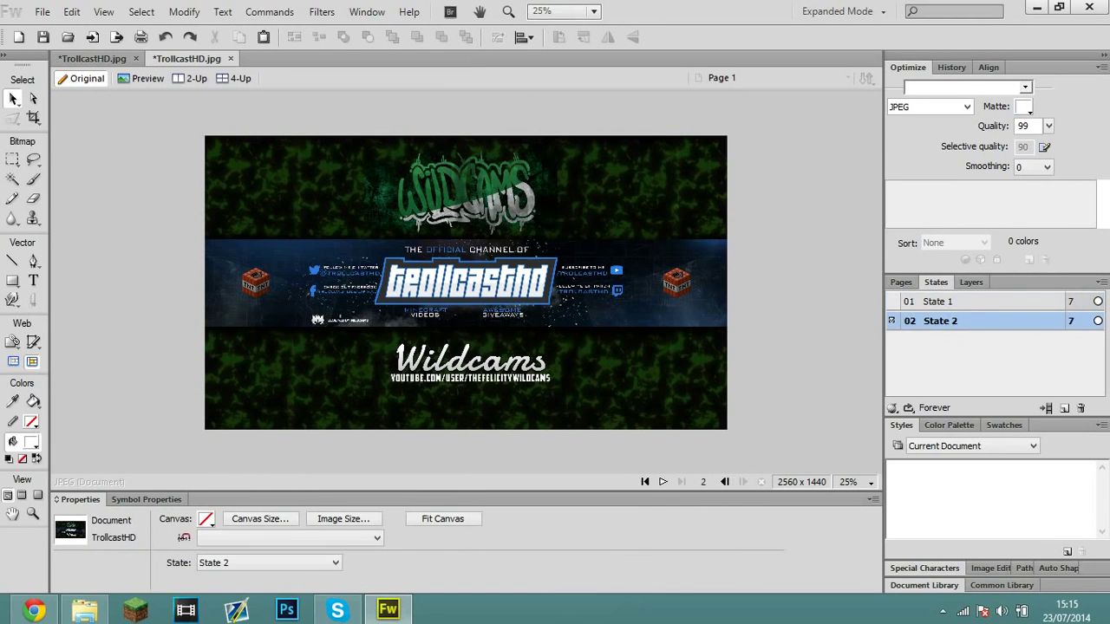
click(957, 301)
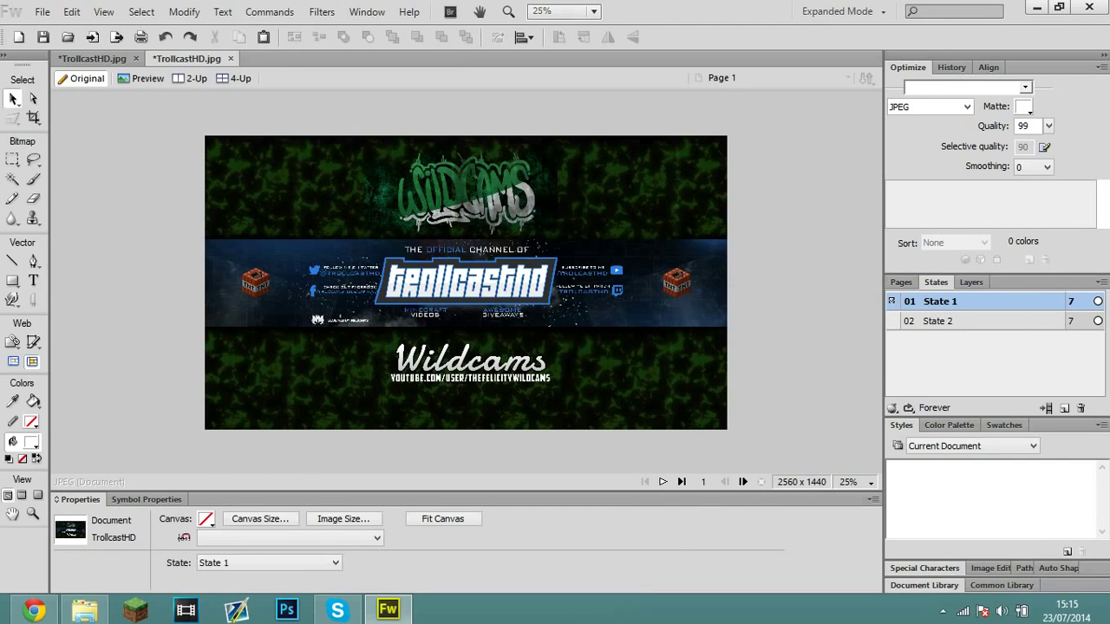
click(958, 321)
click(677, 282)
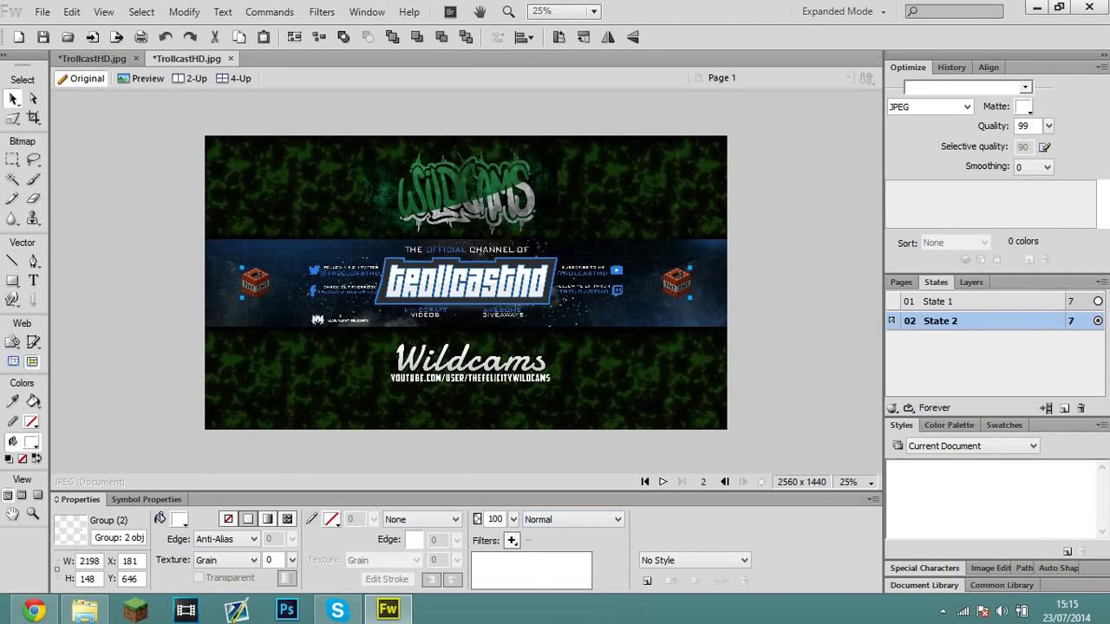
click(971, 282)
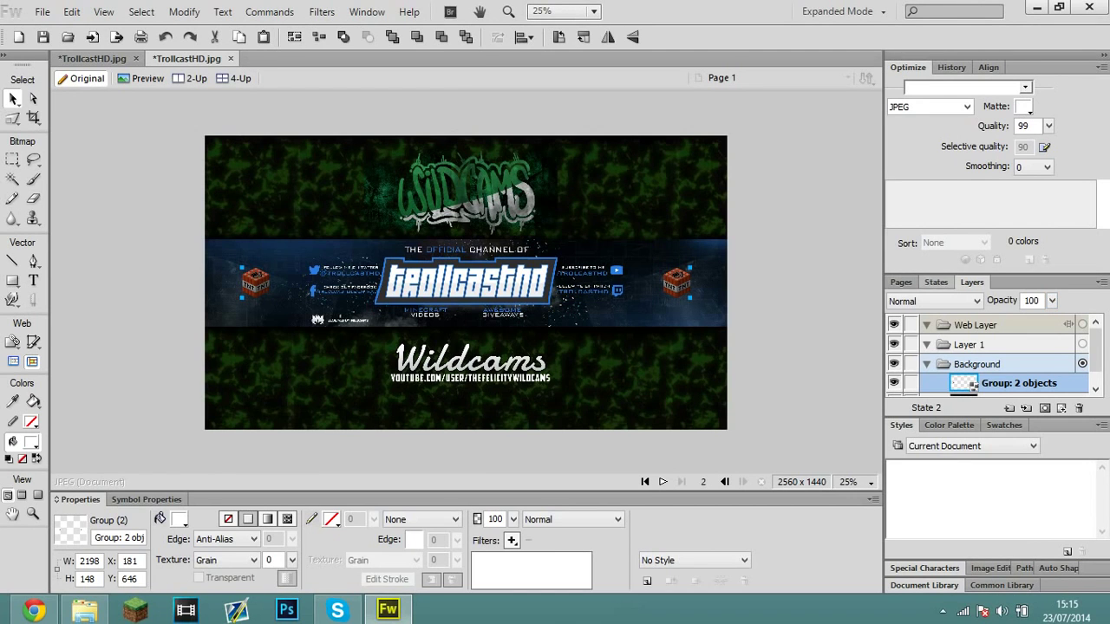
click(900, 282)
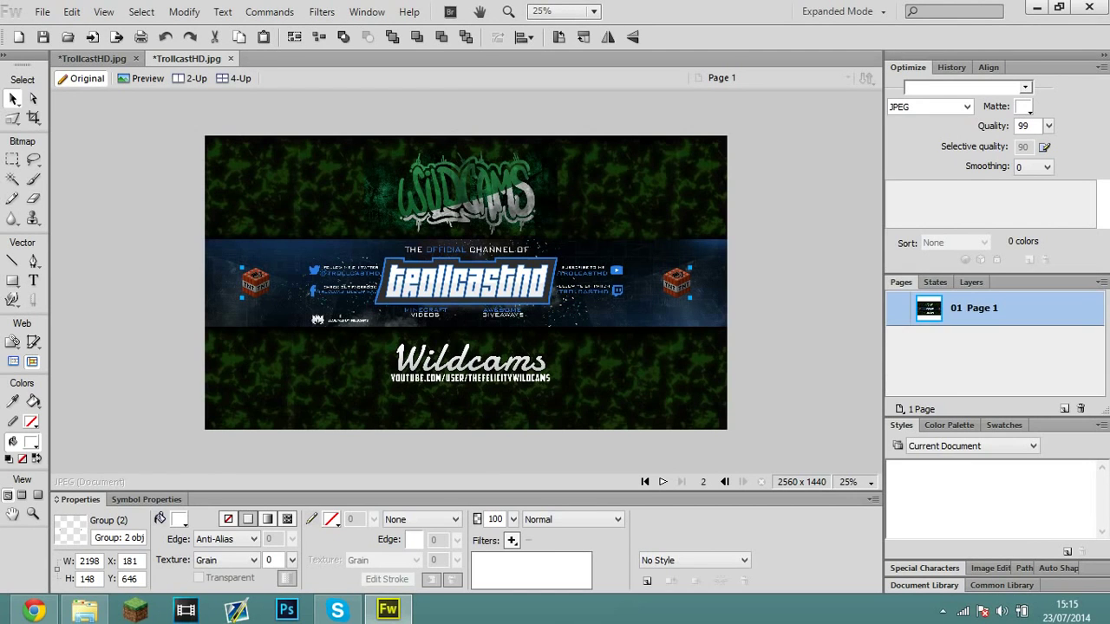
click(935, 282)
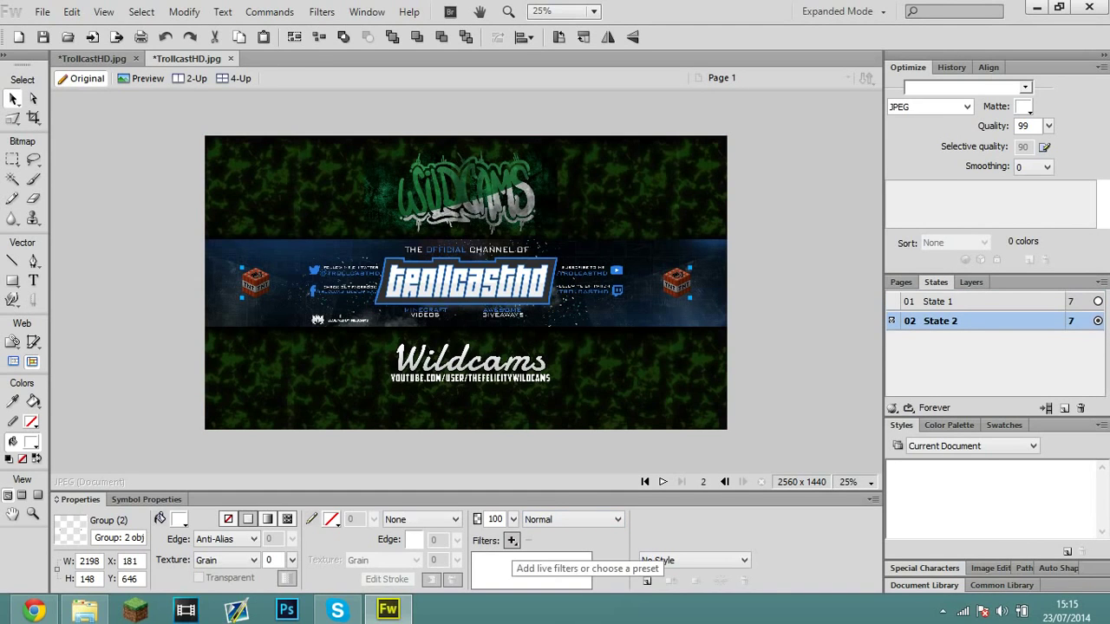
click(940, 321)
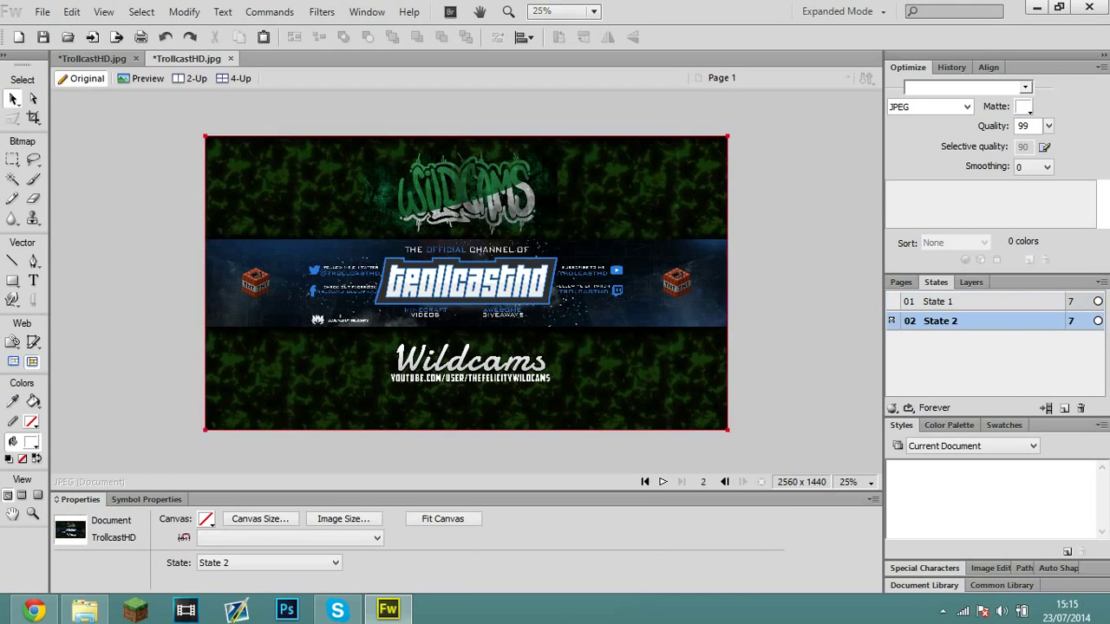
- Apply a Brightness/Contrast live filter to the TNT group in State 2 with brightness 46 and contrast 0
click(677, 282)
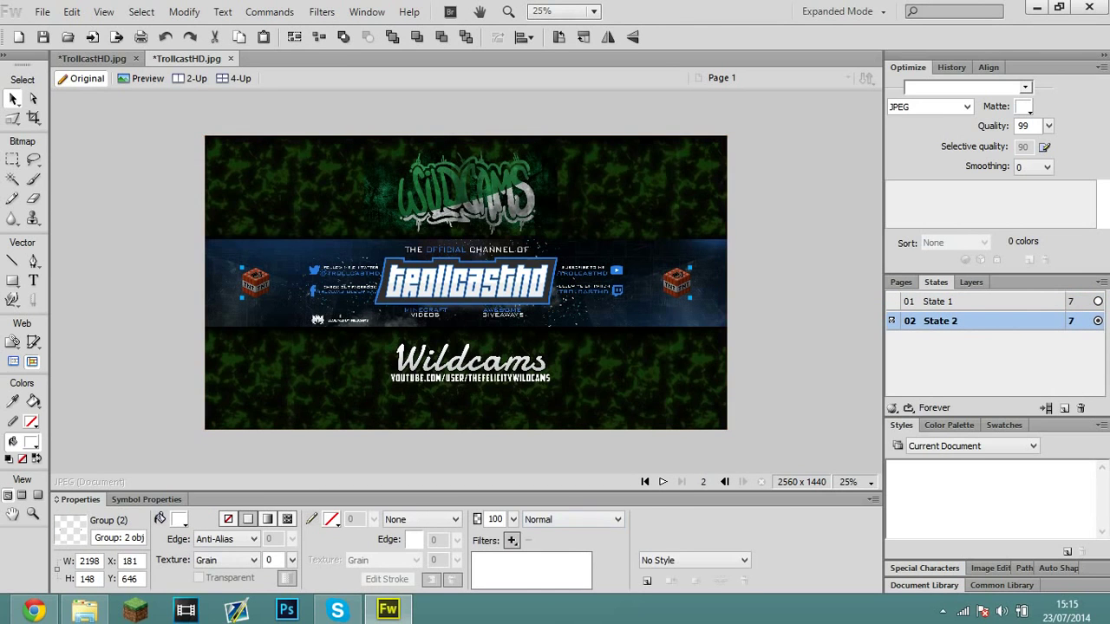
click(511, 540)
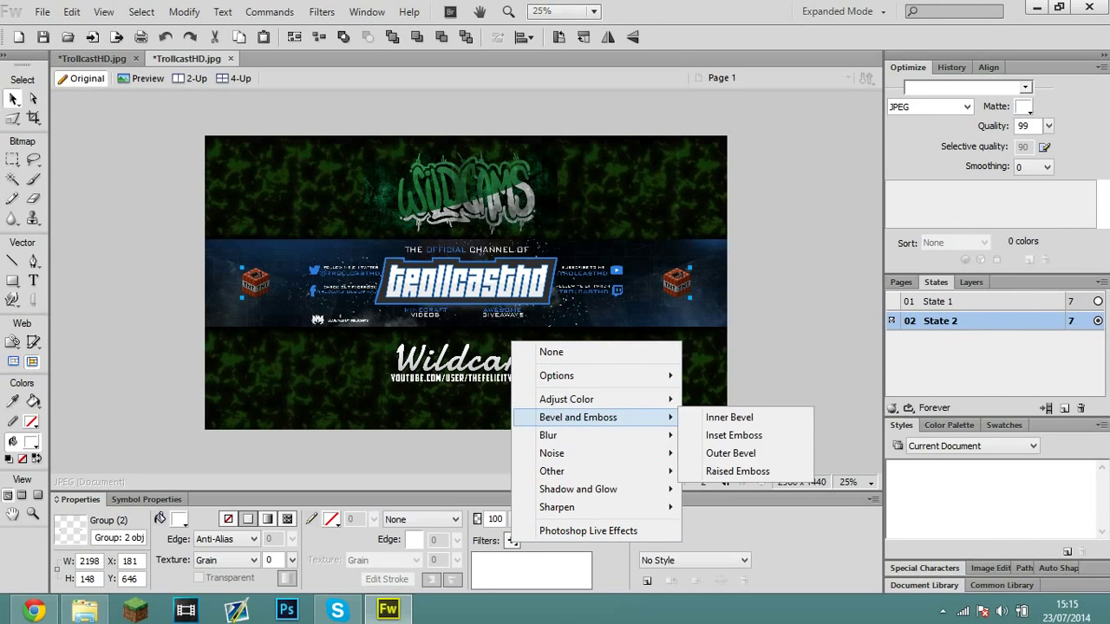
mouse_move(572, 399)
click(751, 417)
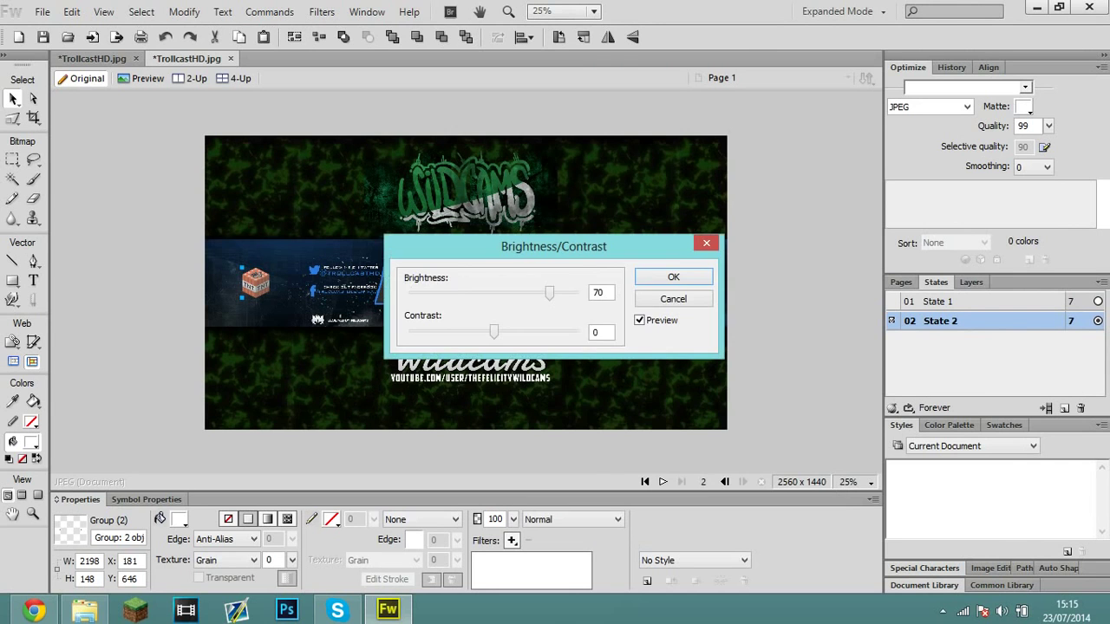
drag(553, 246, 684, 379)
drag(680, 426, 624, 426)
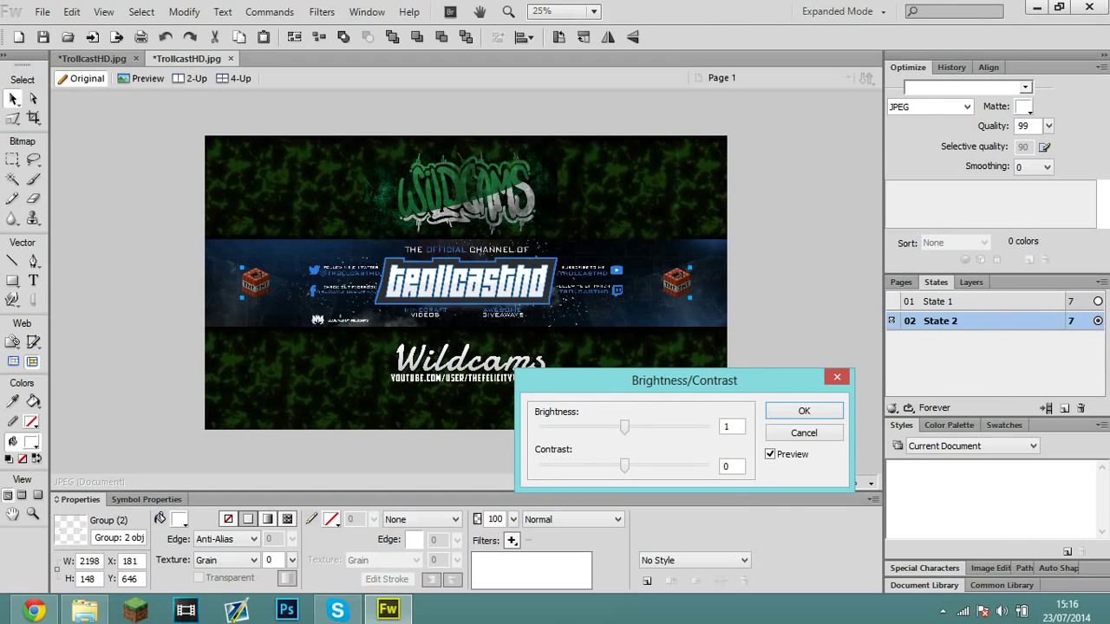
drag(624, 427, 661, 427)
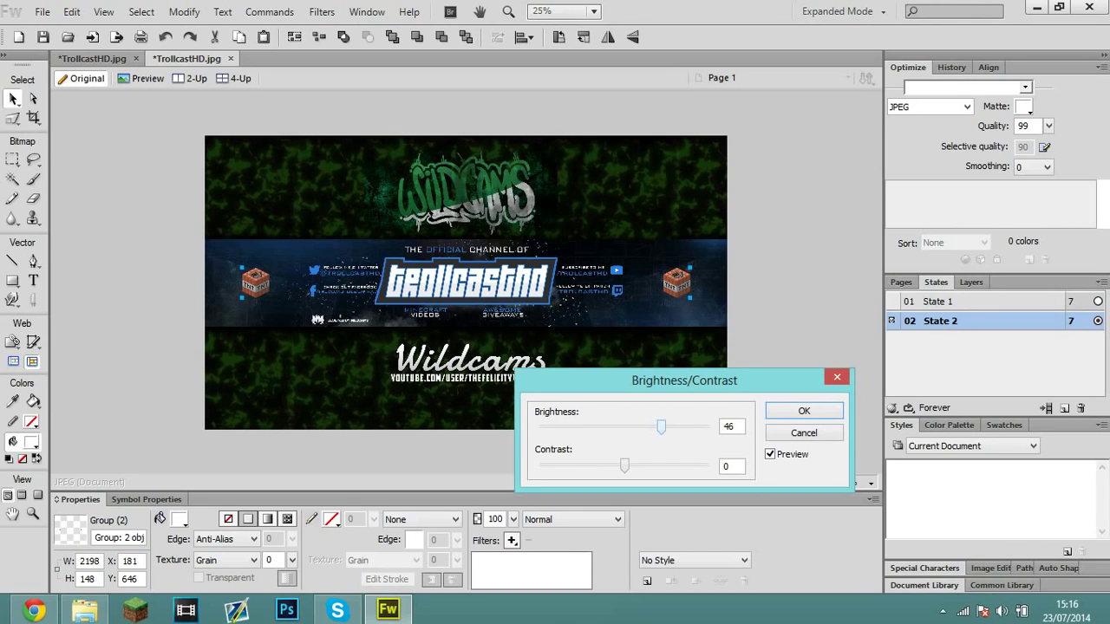
click(804, 411)
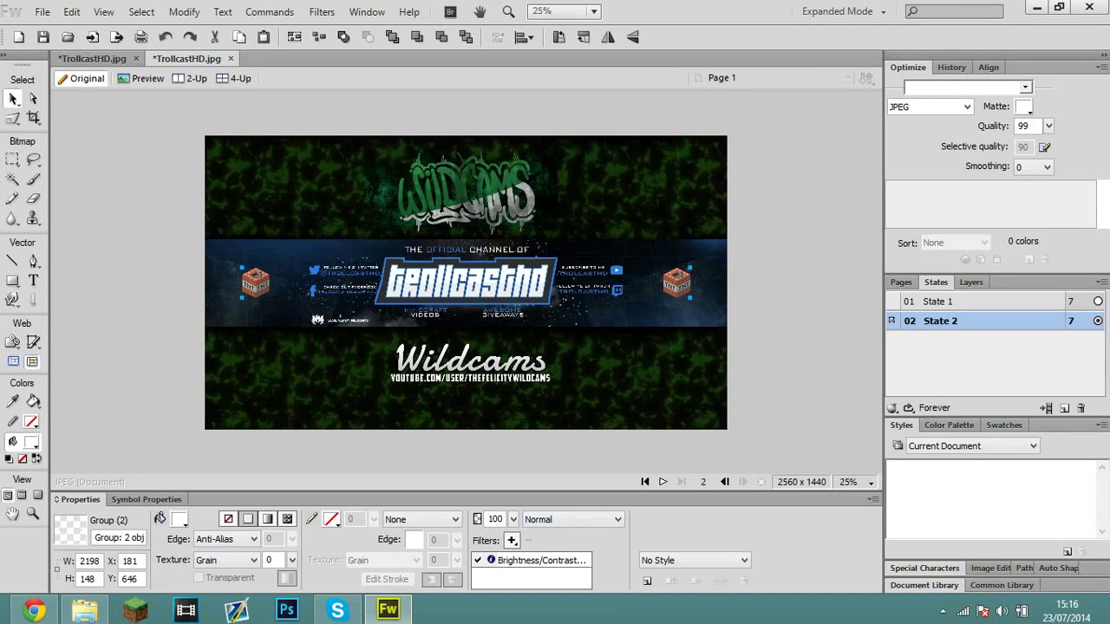
- Duplicate State 2 once, inserting the copy after the current state
right_click(977, 321)
click(1006, 346)
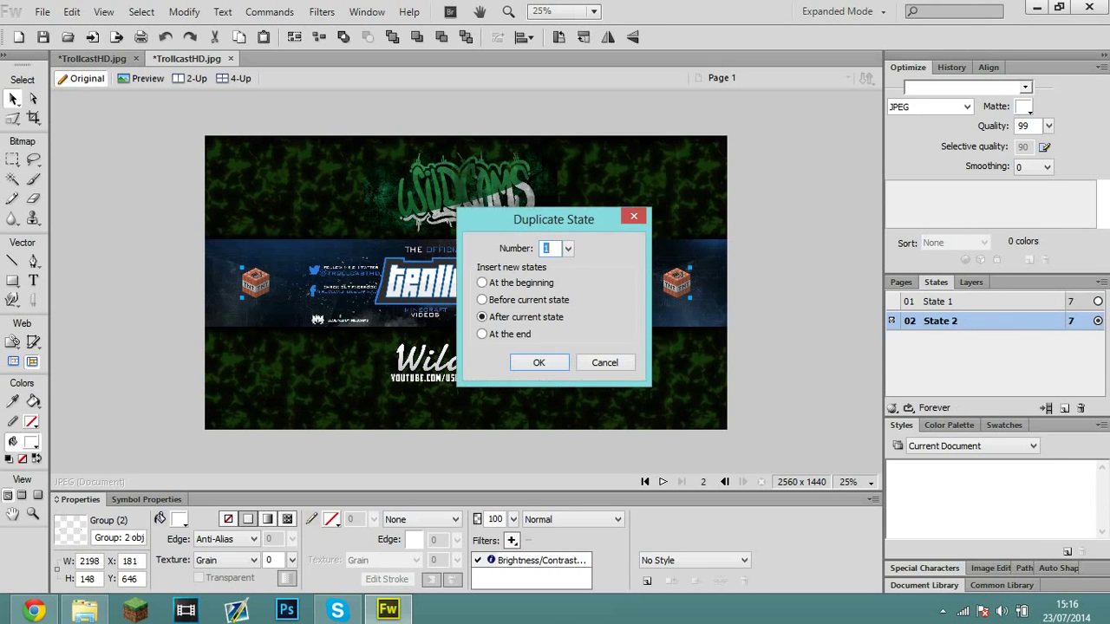
click(539, 363)
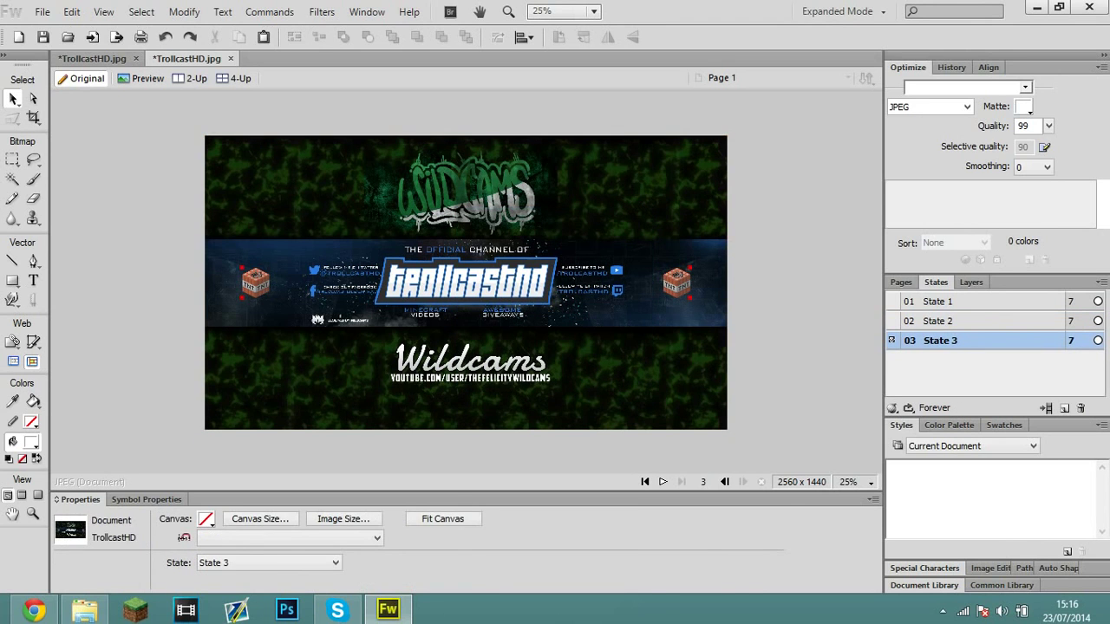
- Raise the brightness of the TNT group's existing Brightness/Contrast filter in State 3 and compare the three states
click(676, 283)
click(512, 540)
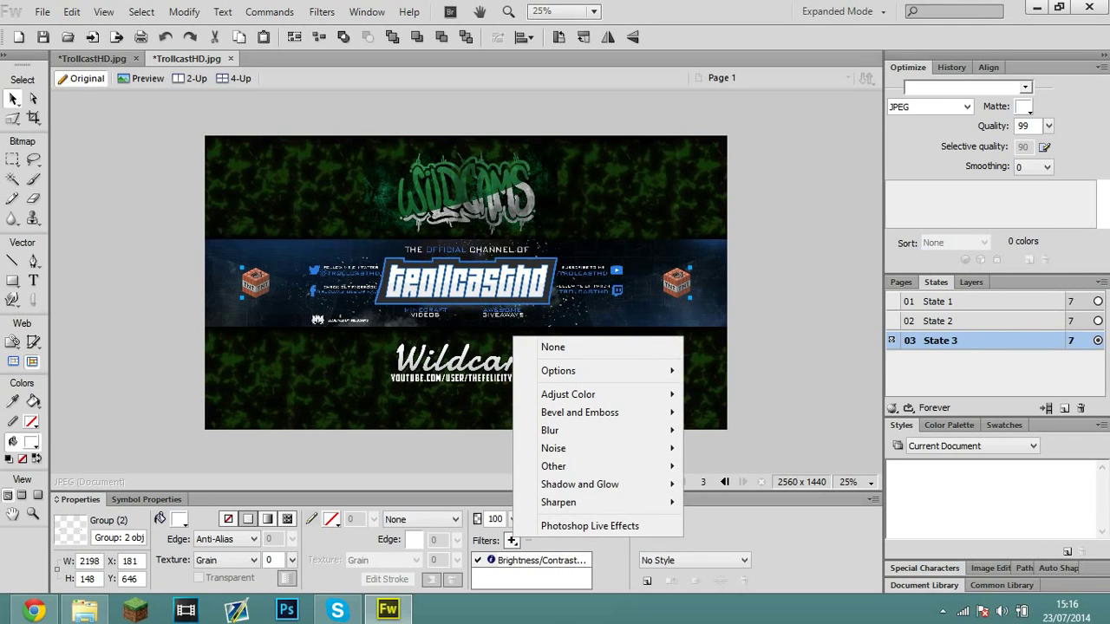
double_click(541, 561)
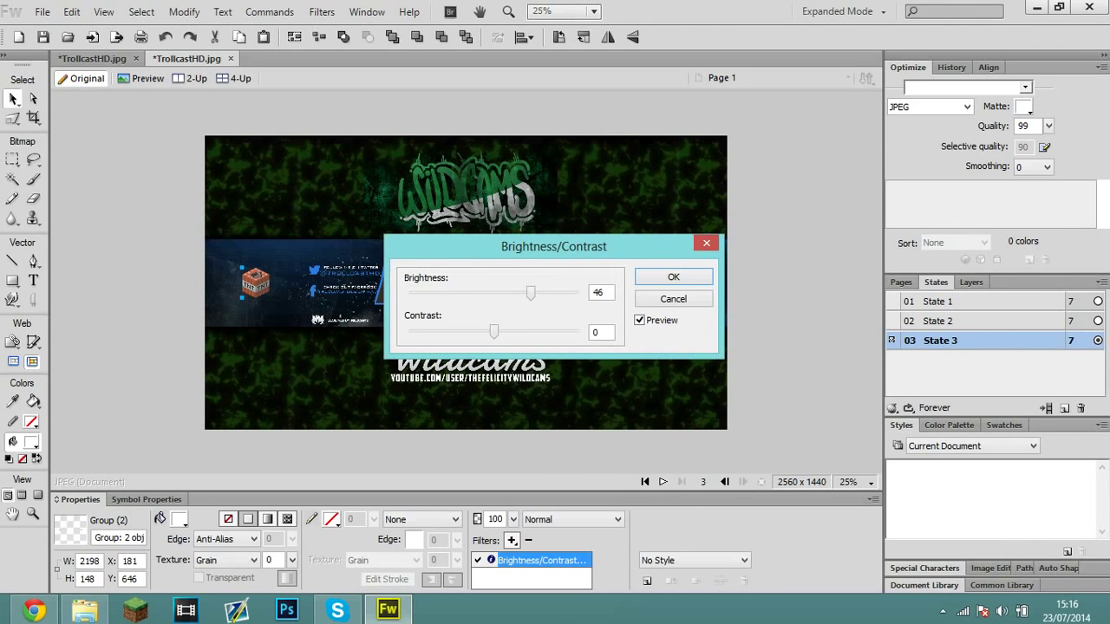
drag(520, 246, 712, 379)
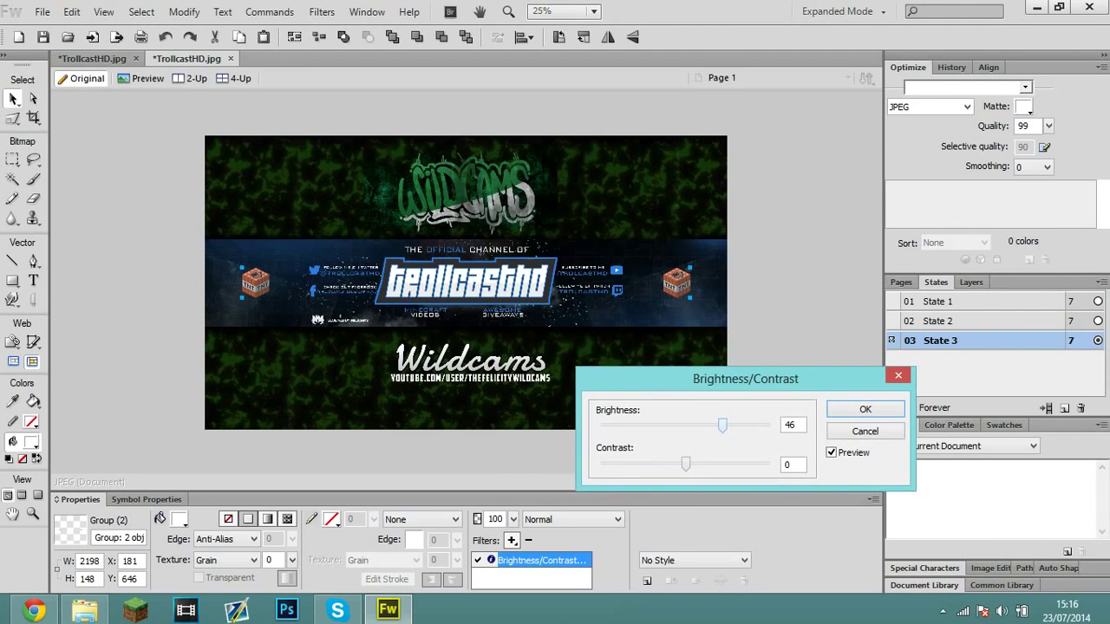
drag(722, 425, 738, 425)
click(864, 409)
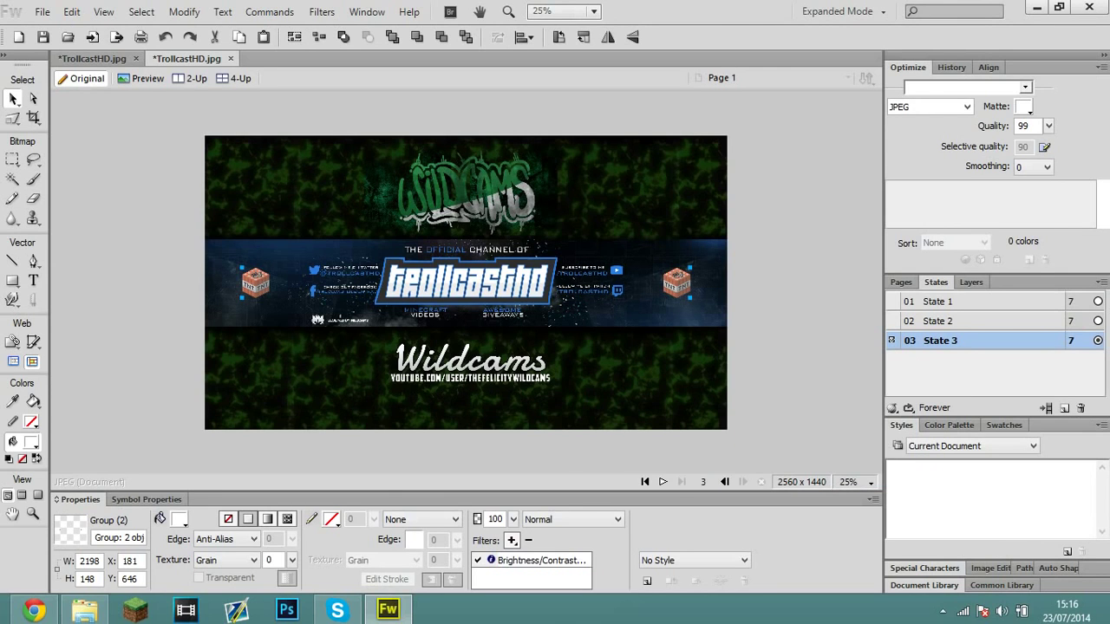
click(954, 321)
click(954, 302)
key(Page_Down)
key(Page_Down)
key(Page_Up)
key(Page_Down)
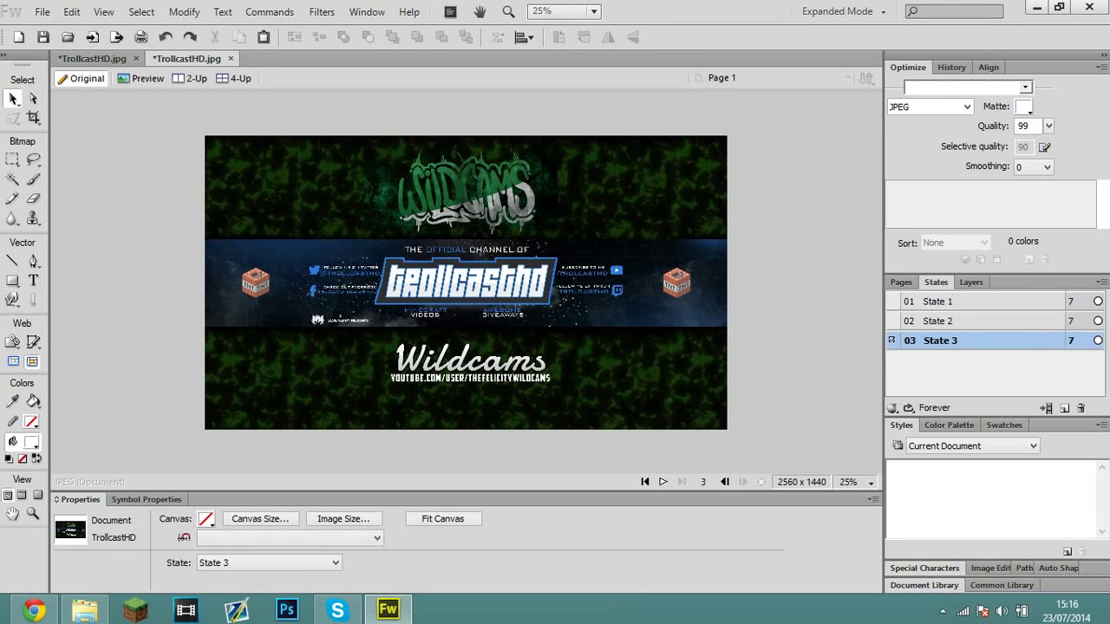
- Duplicate State 3 once, inserting the copy after the current state
right_click(956, 340)
click(992, 366)
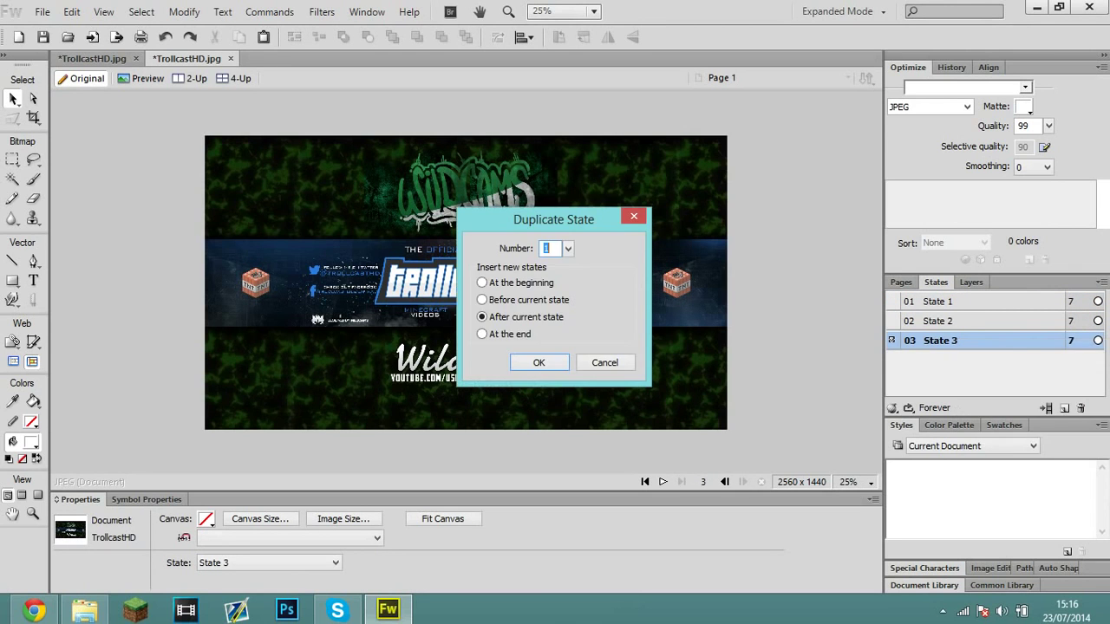
key(Return)
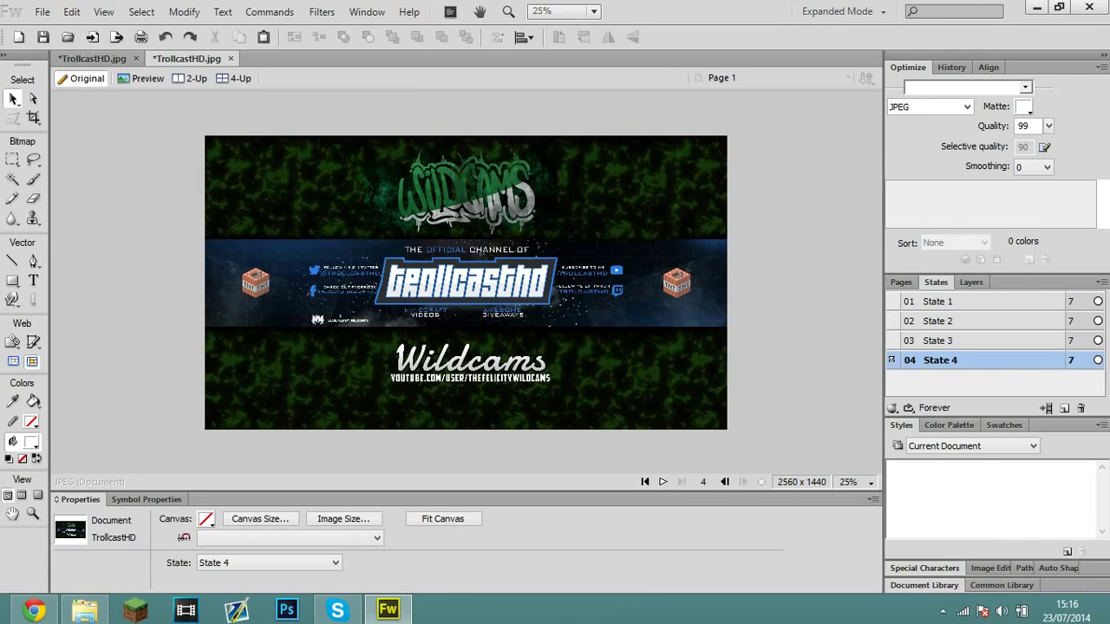
- Set the brightness of the TNT group's existing Brightness/Contrast filter in State 4 to 100 and play the animation
click(676, 282)
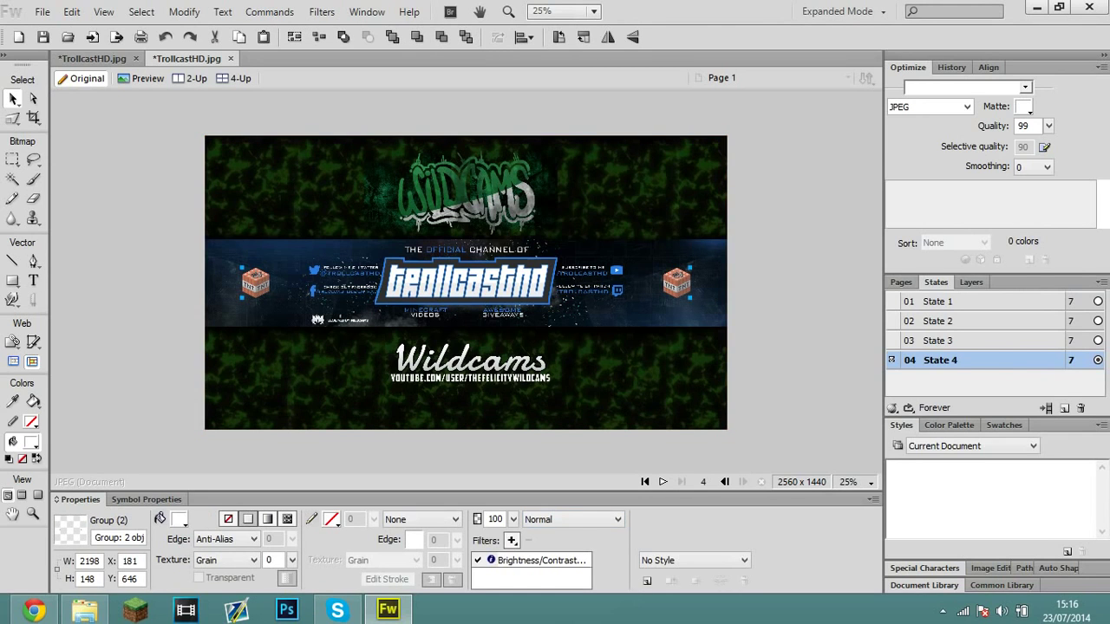
double_click(541, 561)
drag(548, 293, 573, 293)
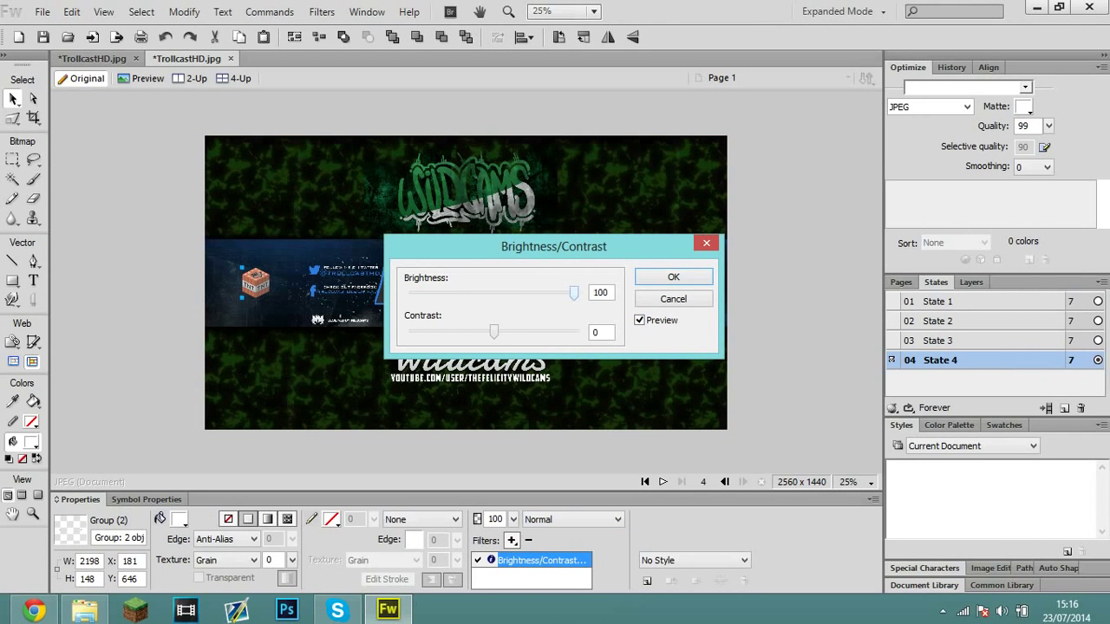
click(673, 278)
click(937, 341)
click(937, 321)
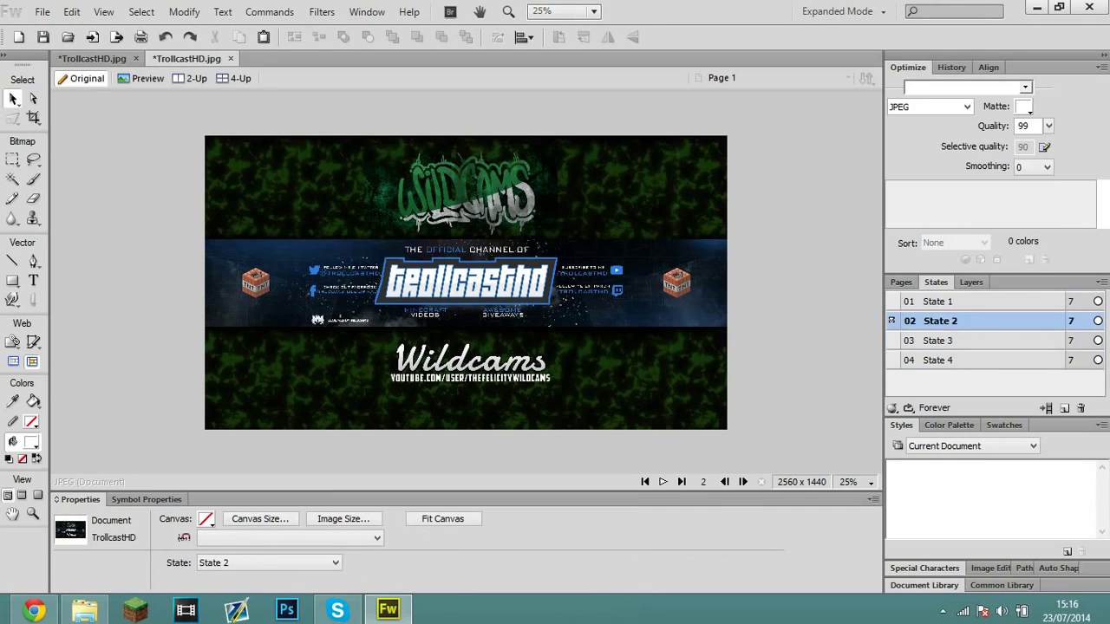
click(939, 302)
click(663, 481)
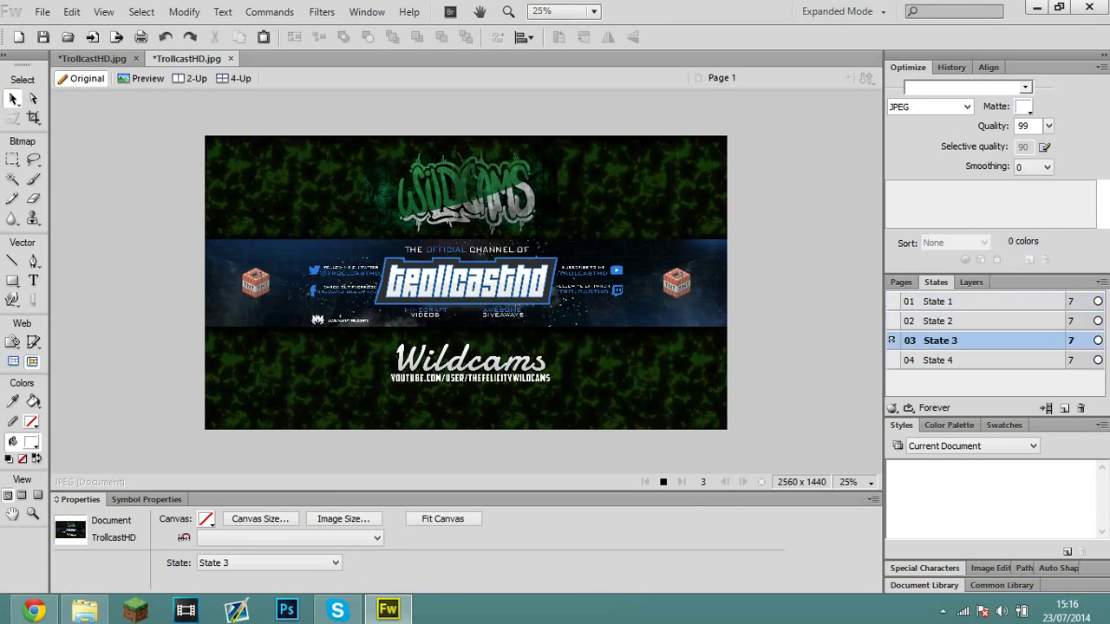
click(663, 482)
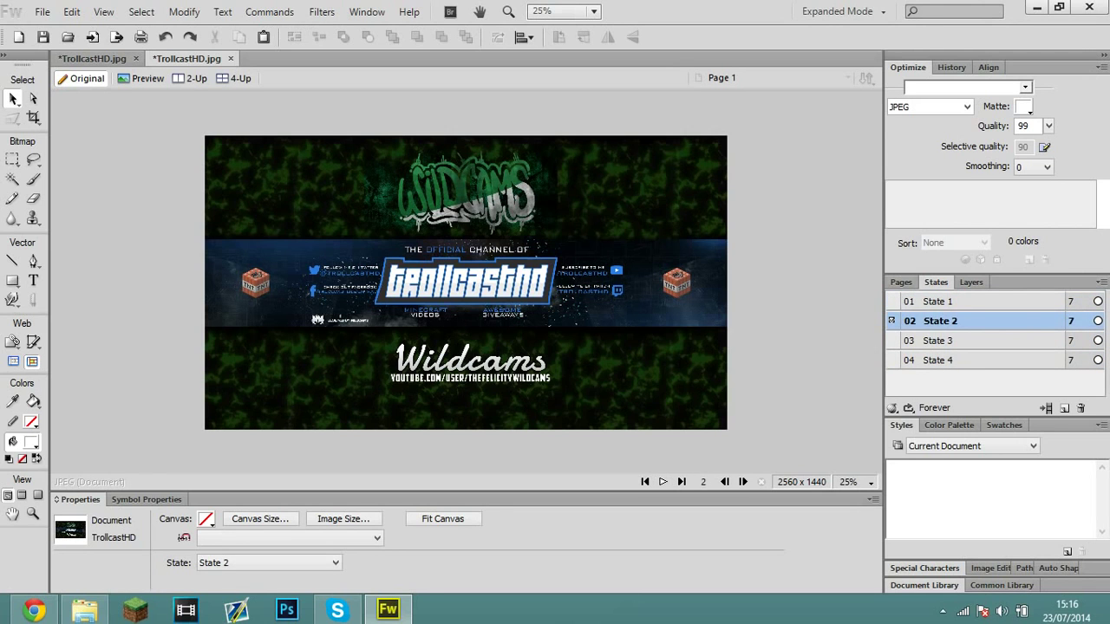
- Set the state delay of all four states to 10/100 second
click(939, 302)
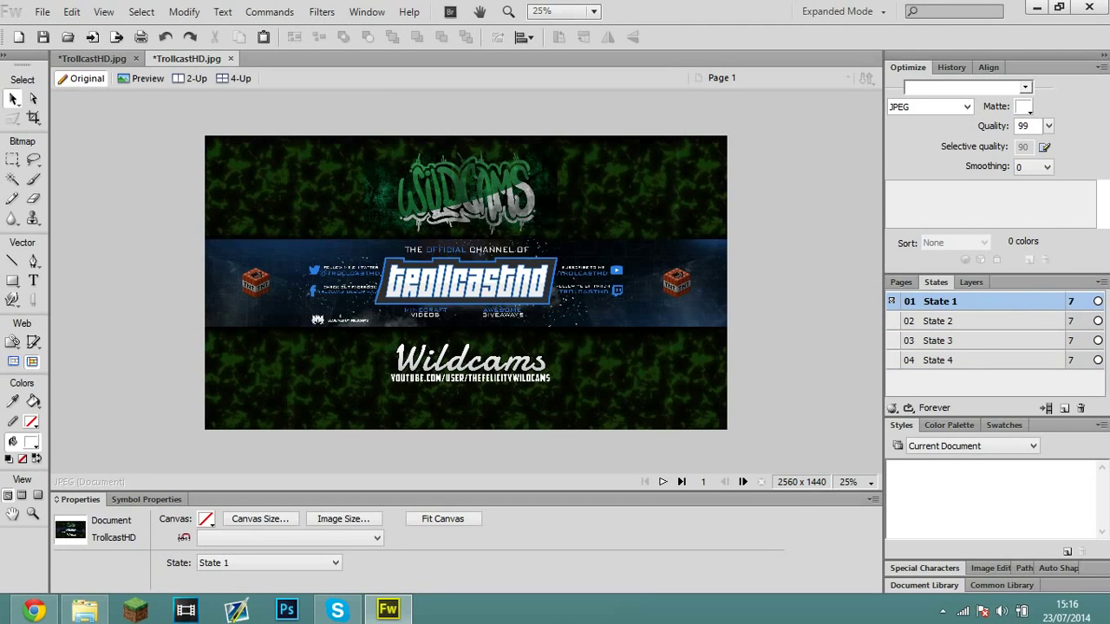
shift+click(938, 360)
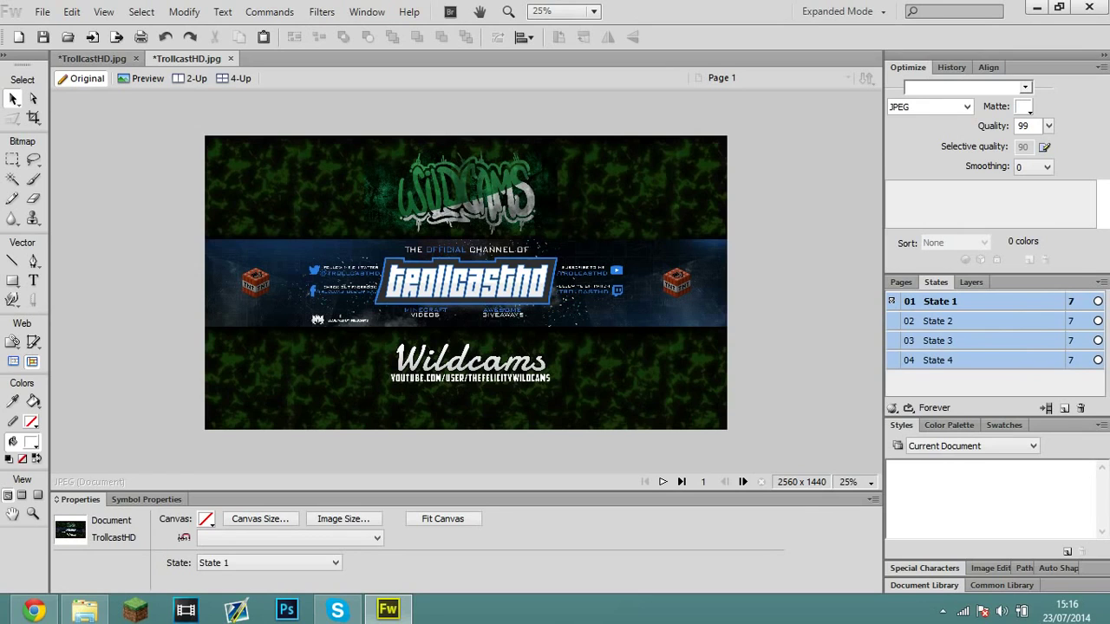
double_click(1072, 301)
text(10)
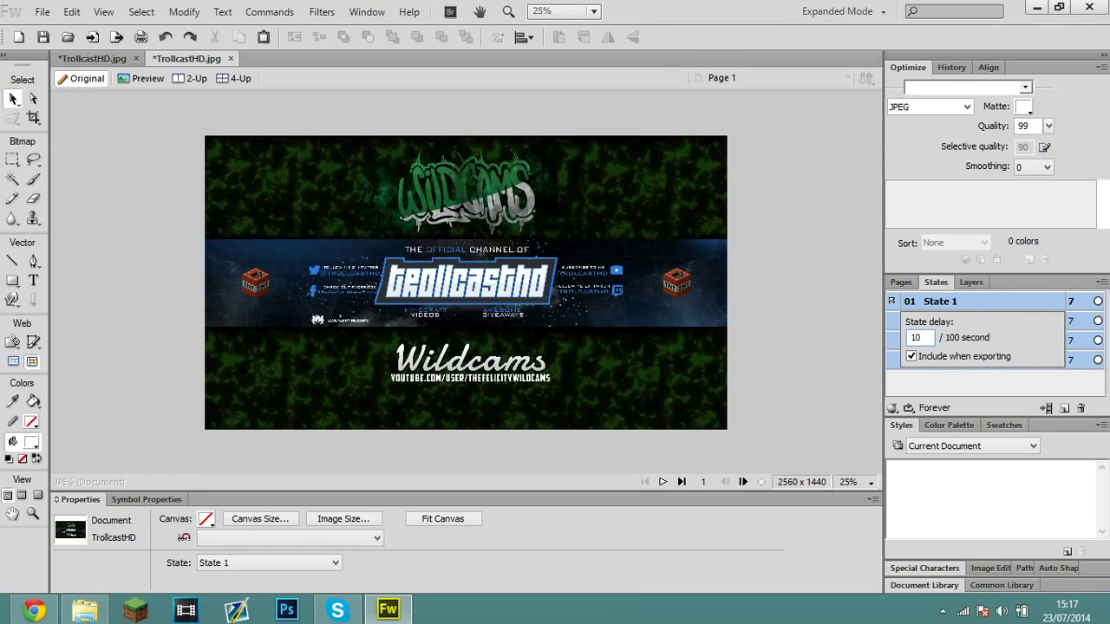
key(Return)
- Compare the TNT brightness across the four states and duplicate State 3 once, inserting the copy at the end
click(939, 321)
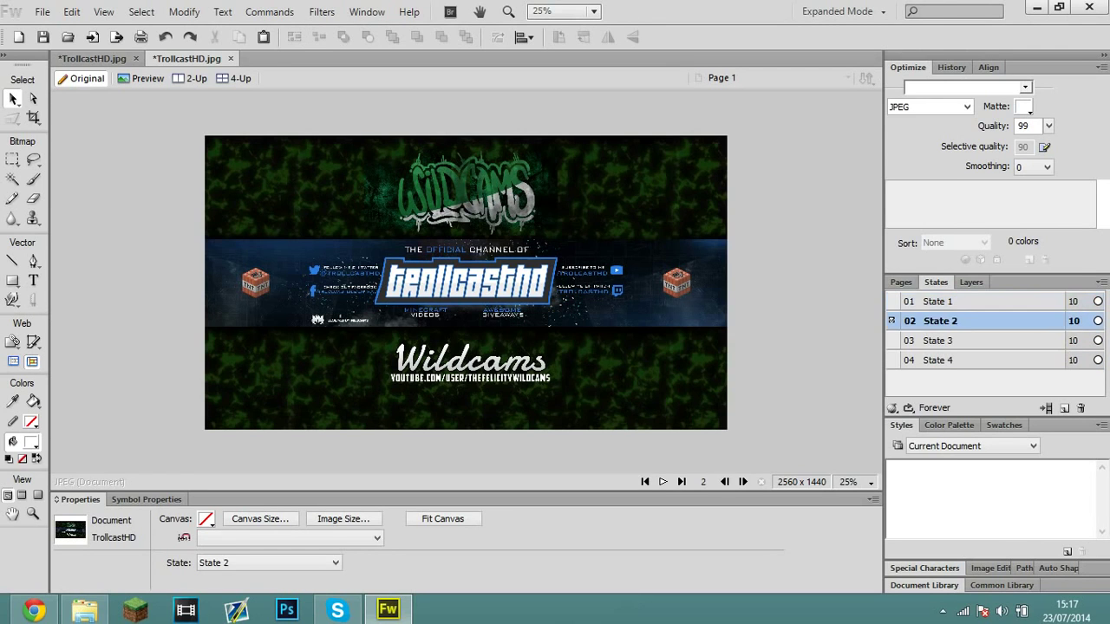
click(939, 360)
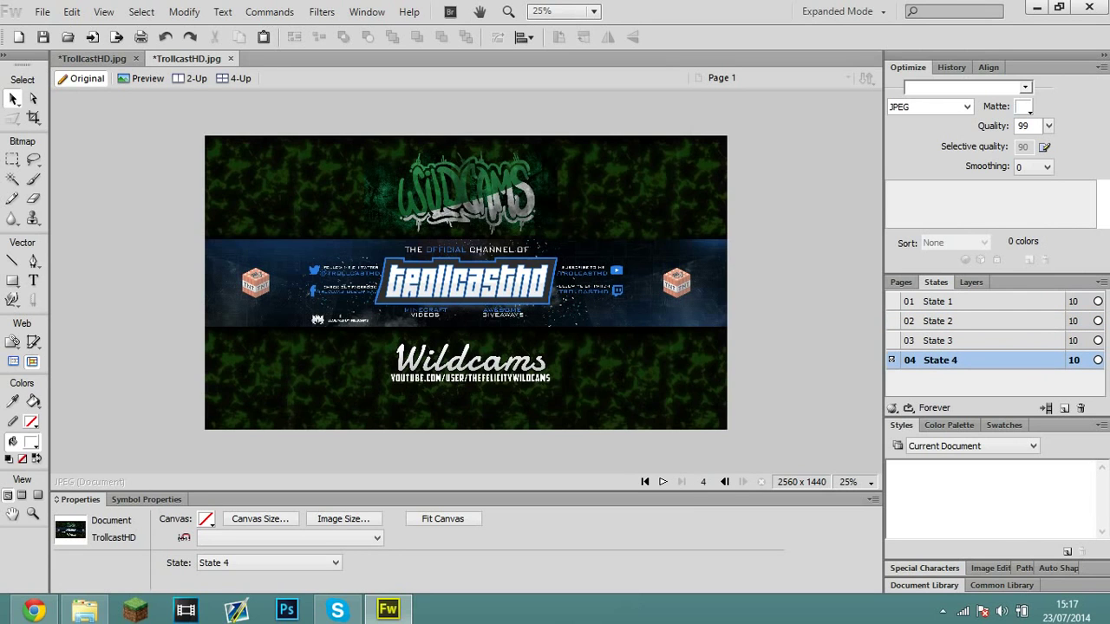
click(940, 301)
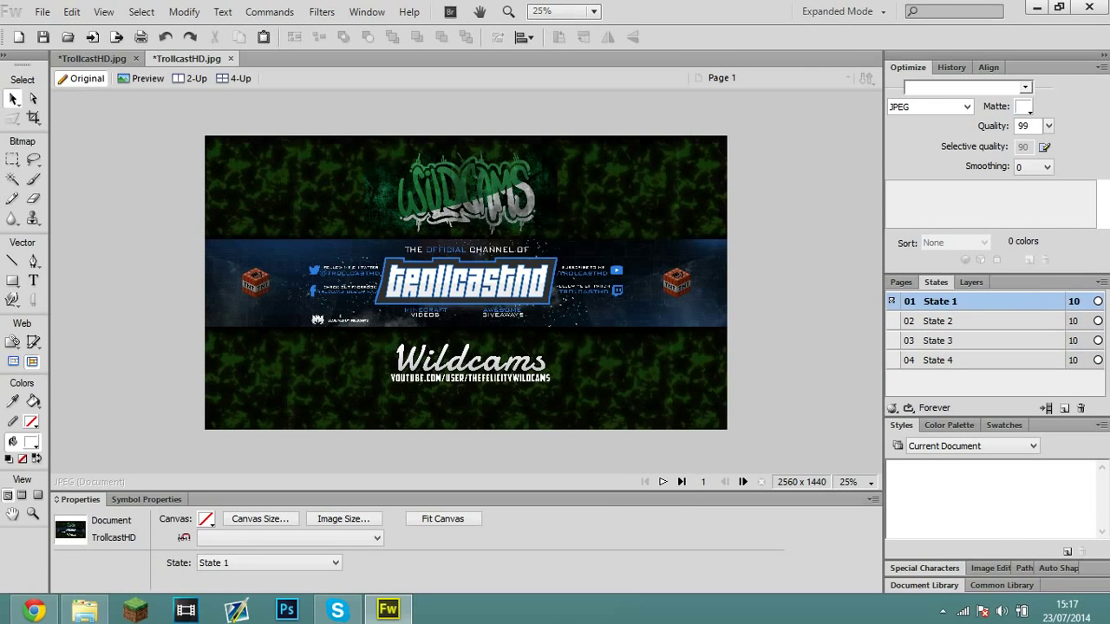
click(940, 320)
click(940, 341)
click(940, 360)
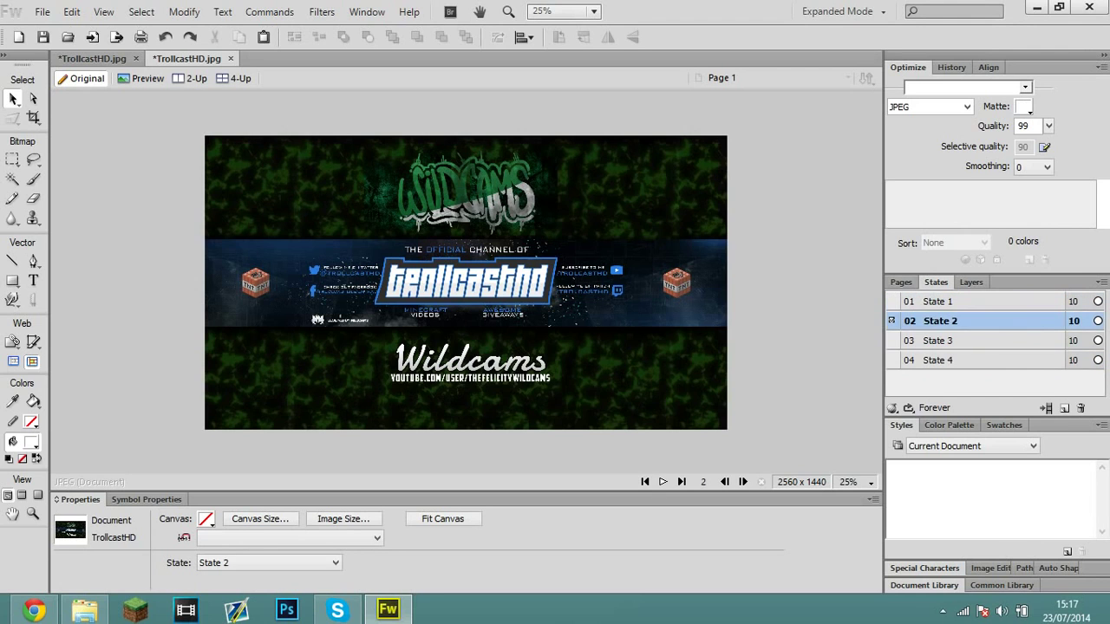
click(939, 341)
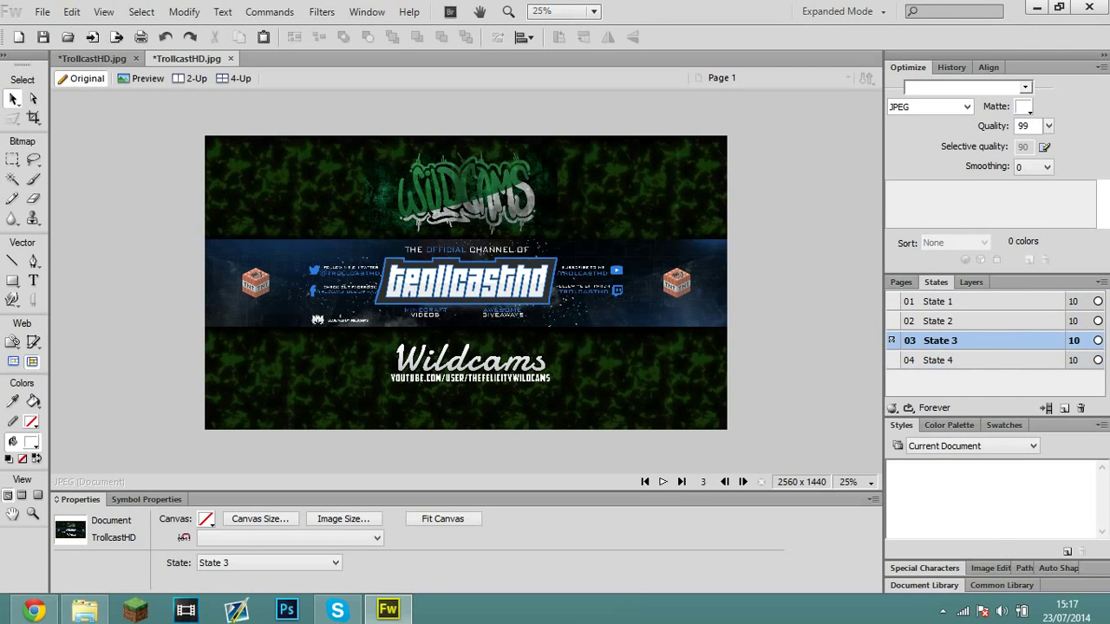
right_click(959, 340)
click(997, 364)
click(482, 334)
click(539, 362)
- Check the order of the states and duplicate State 2 once, inserting the copy at the end
click(940, 360)
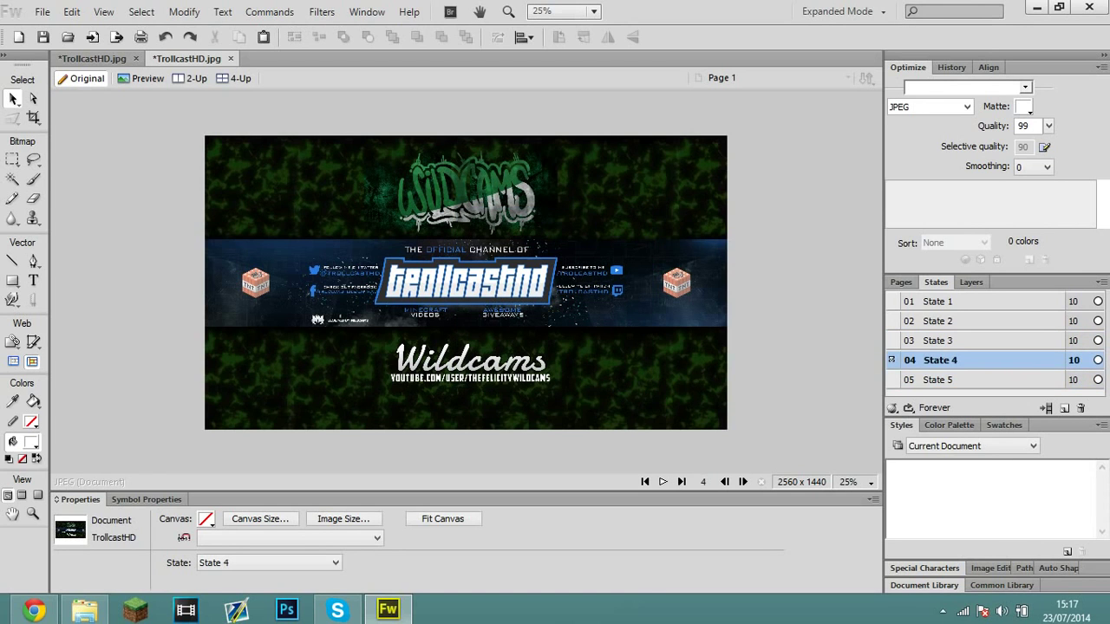
key(Page_Down)
click(940, 321)
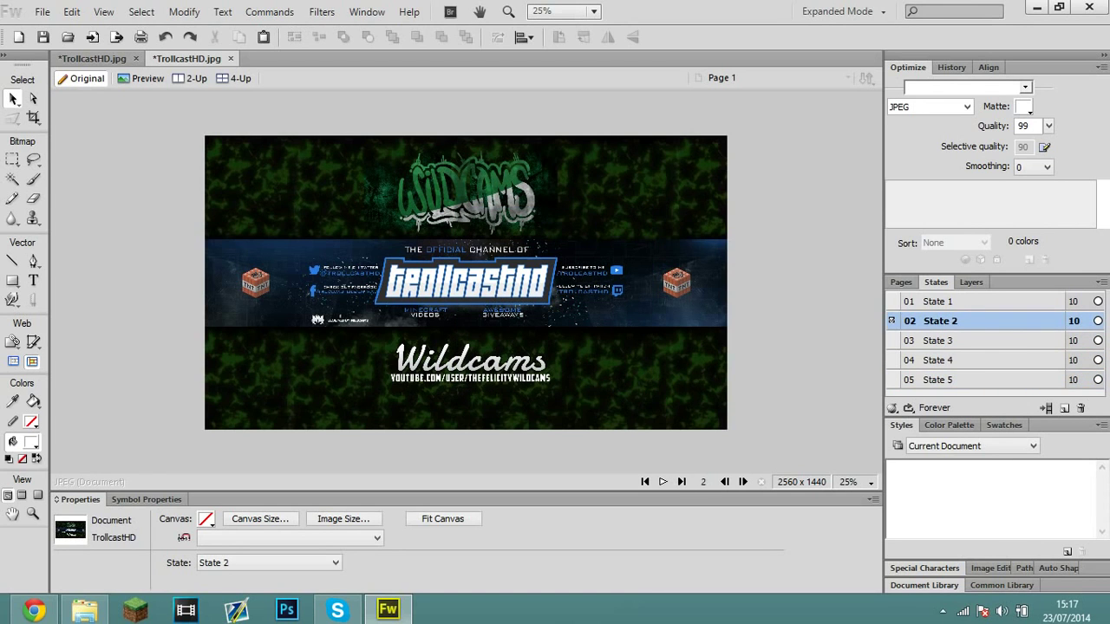
click(945, 301)
click(945, 341)
click(946, 321)
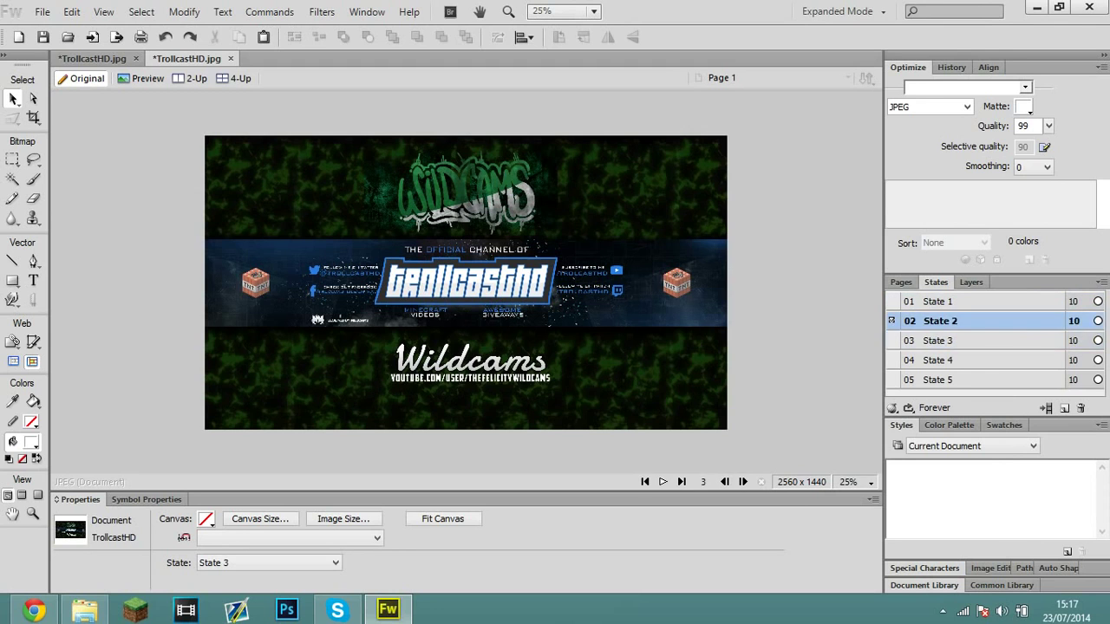
right_click(946, 319)
click(1010, 348)
click(483, 334)
click(539, 362)
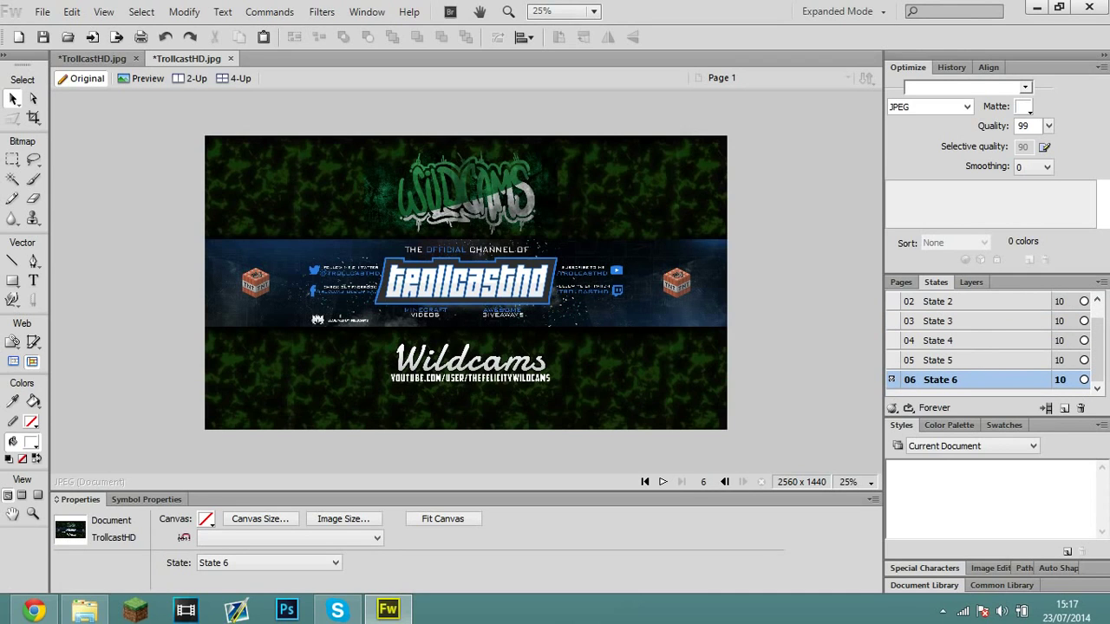
- Go through States 1 to 6 in order to examine how the TNT blocks brighten and fade
scroll(989, 342, up, 1)
click(957, 302)
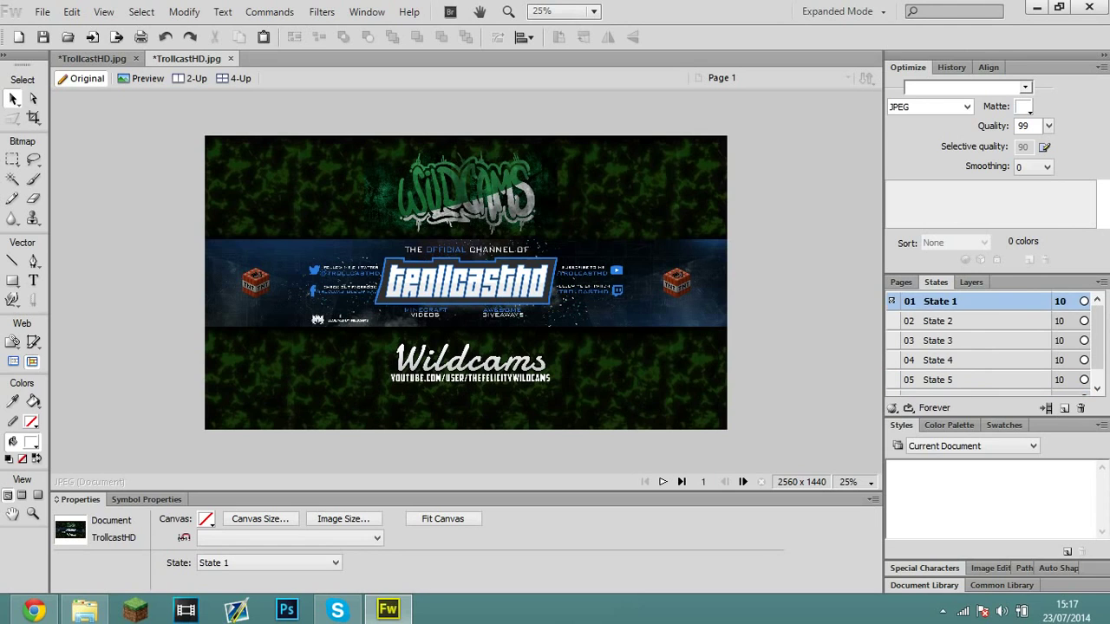
click(957, 320)
click(957, 340)
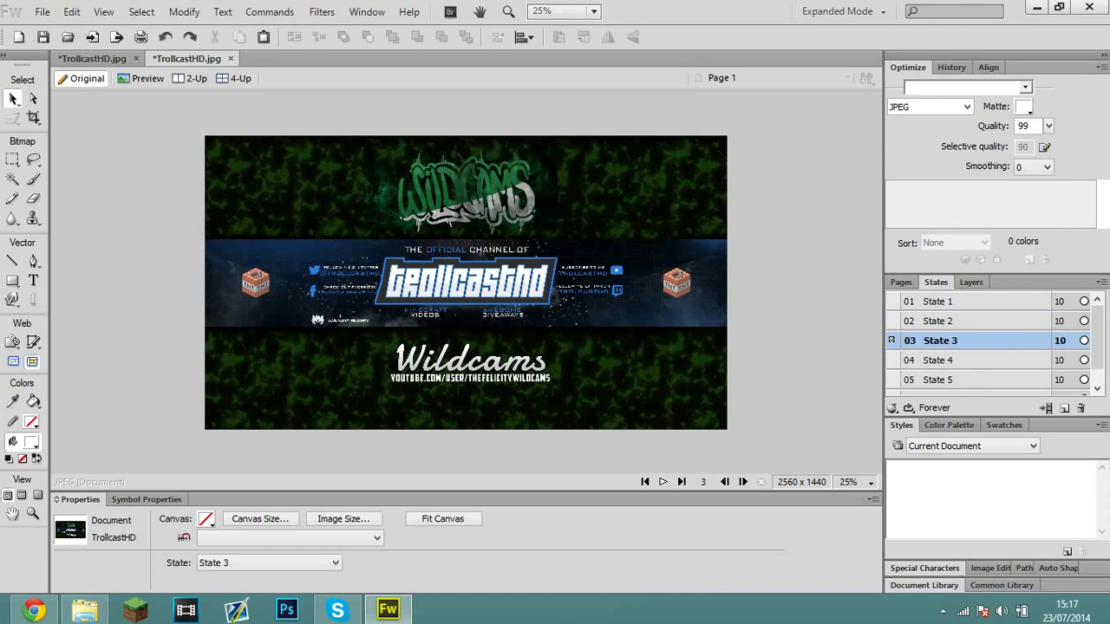
click(957, 359)
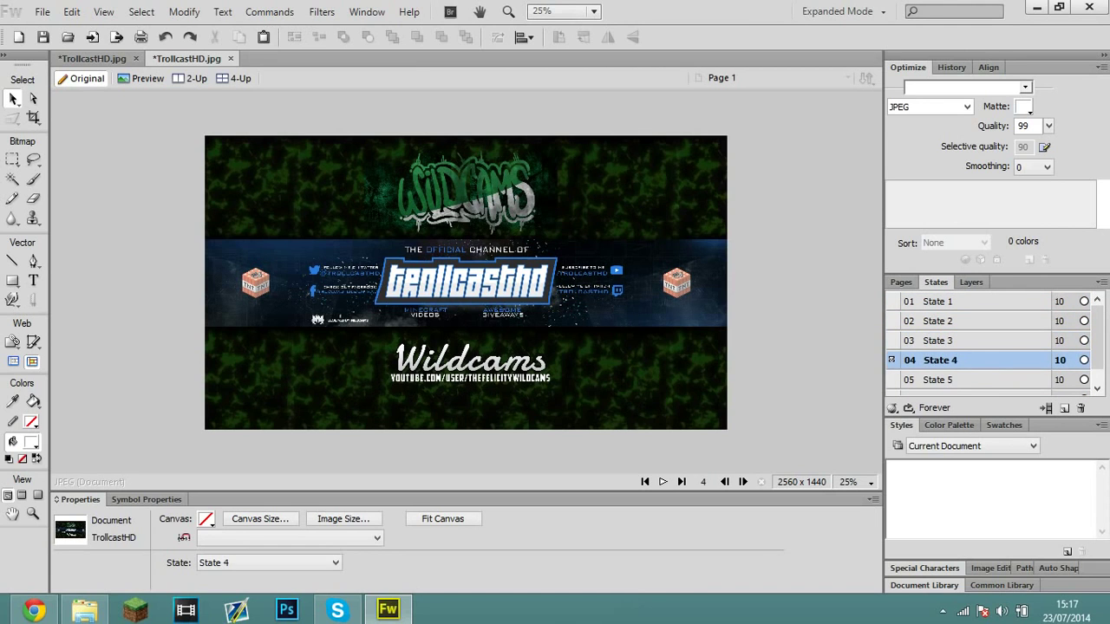
drag(1096, 343, 1096, 359)
click(957, 359)
click(957, 380)
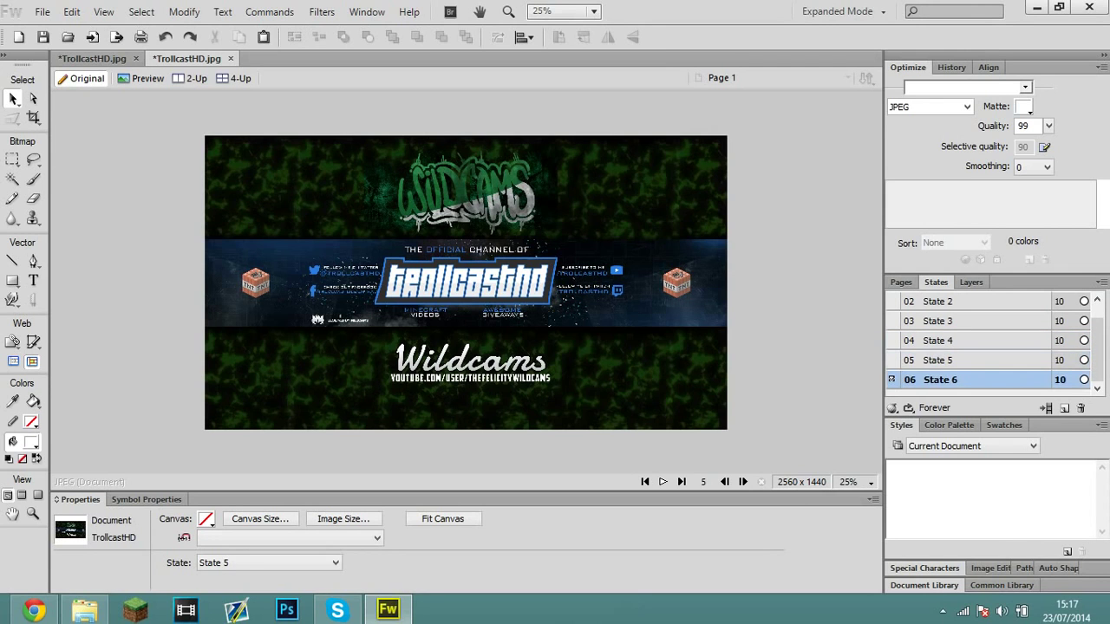
- Duplicate State 1 once, inserting the copy at the end, and play the animation
scroll(988, 347, up, 1)
right_click(958, 304)
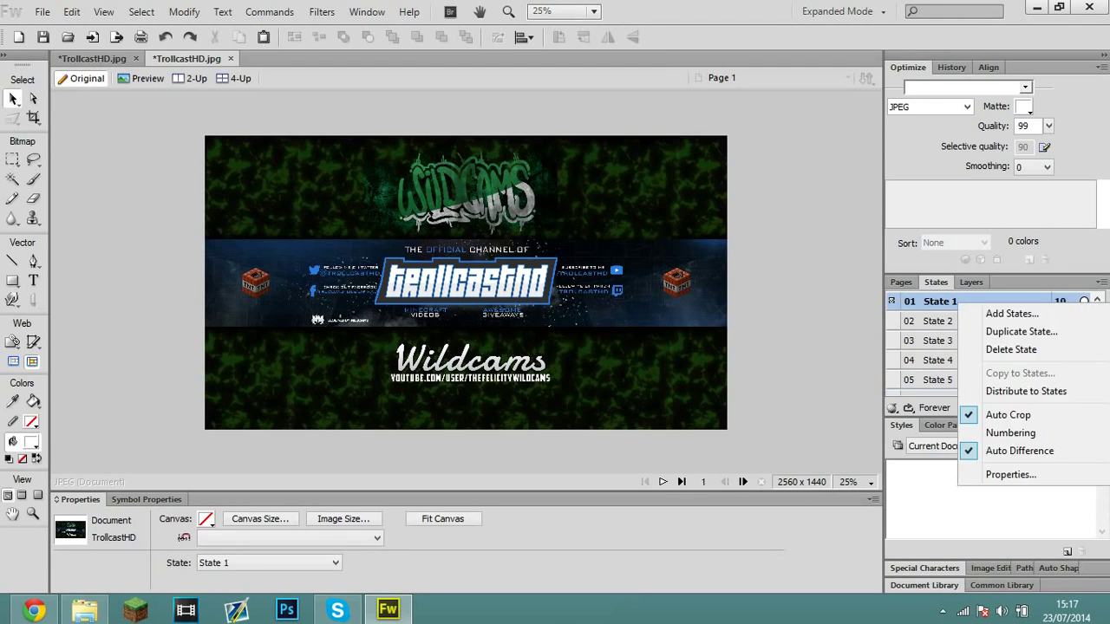
click(1021, 331)
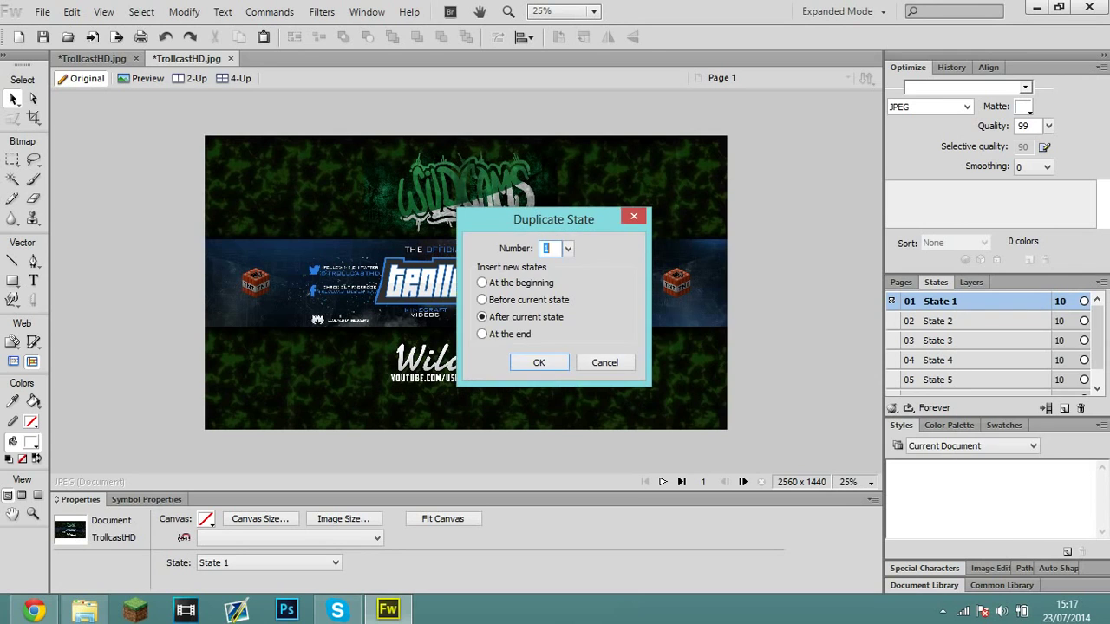
click(482, 334)
click(538, 363)
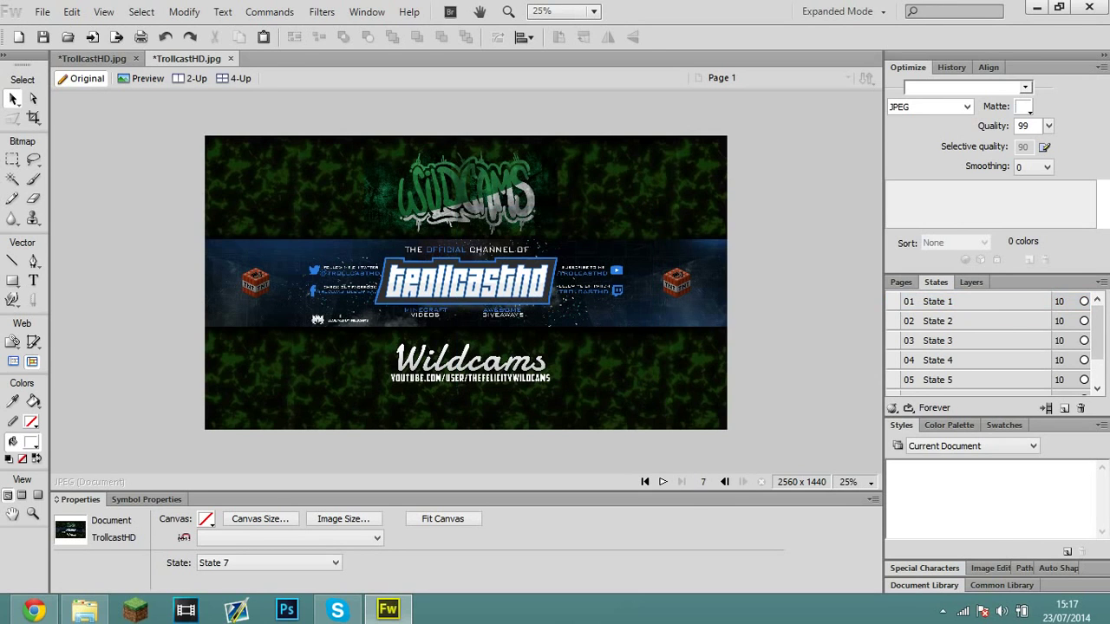
click(662, 482)
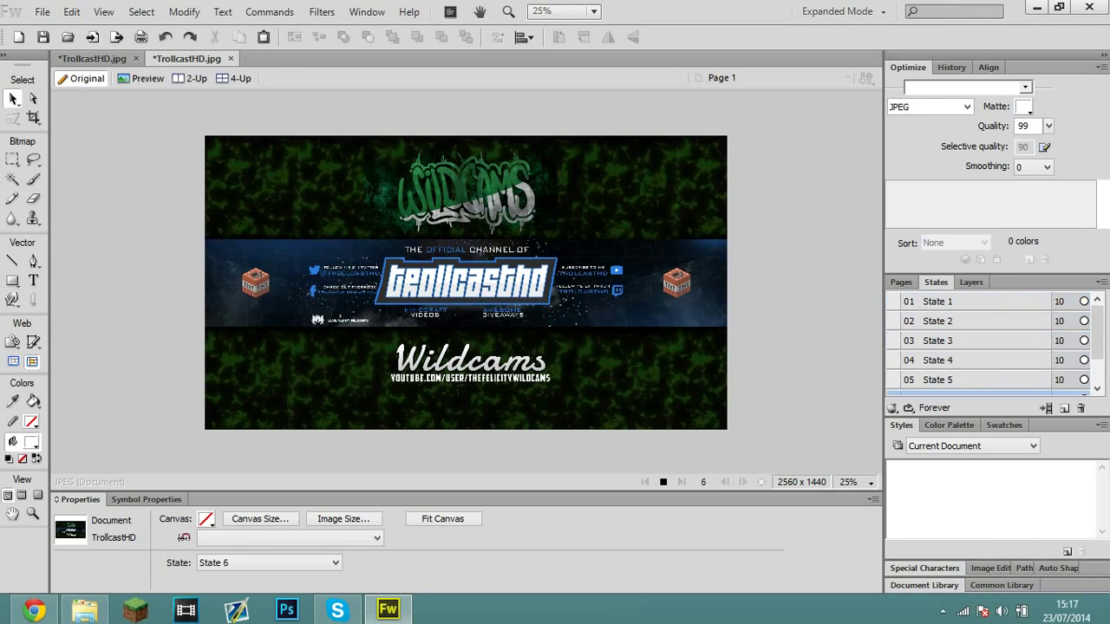
click(663, 482)
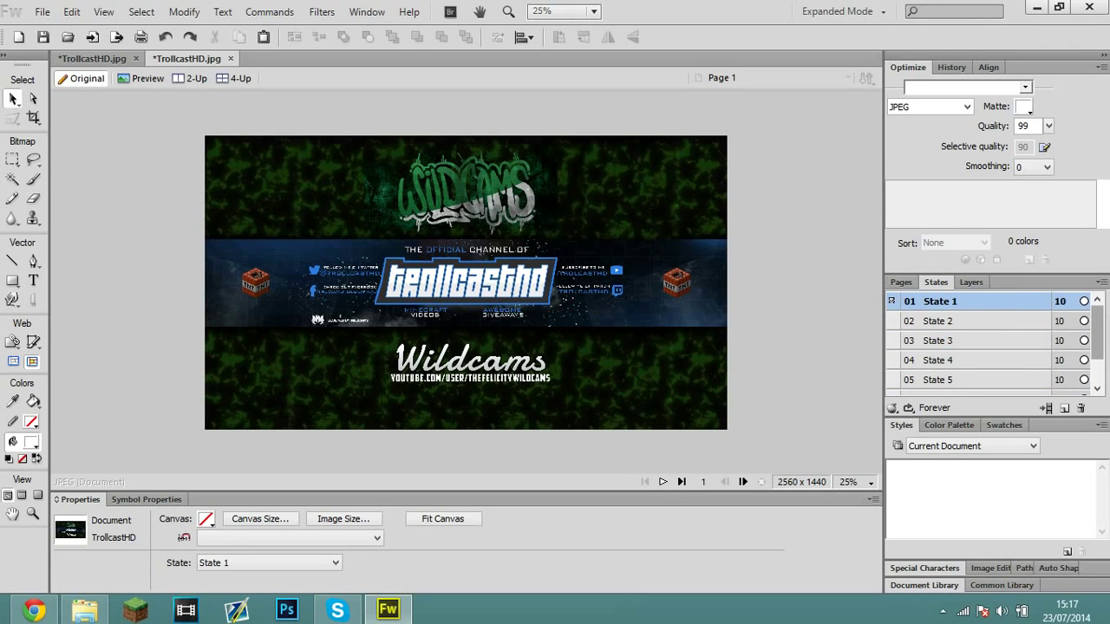
- Compare the last two states and duplicate State 6 once, inserting the copy at the end
drag(1097, 334, 1096, 358)
click(980, 380)
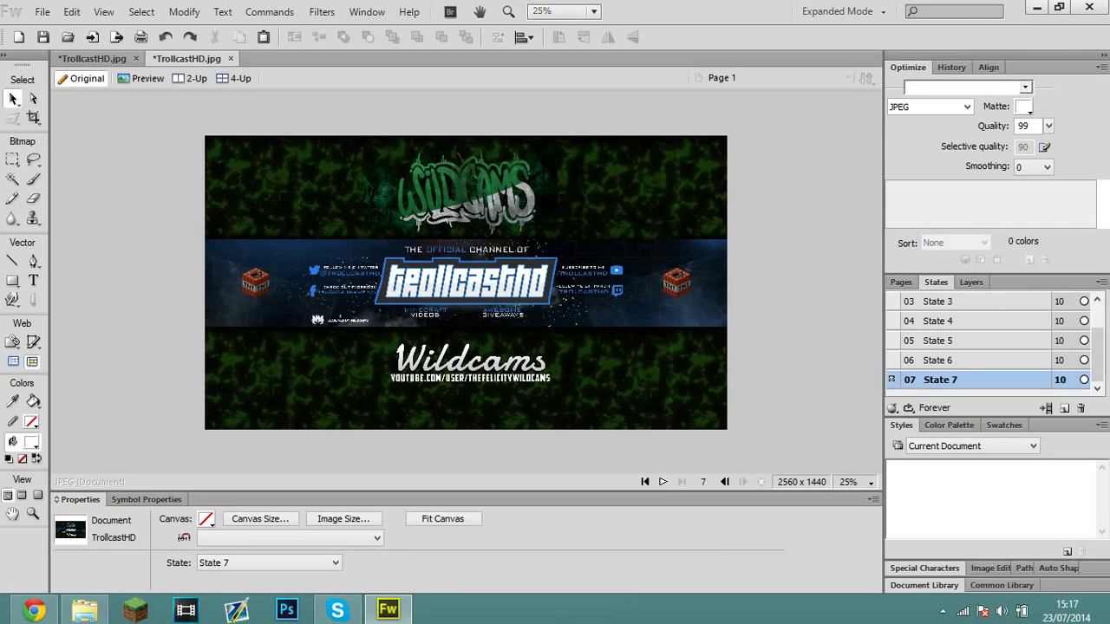
click(979, 360)
click(979, 380)
click(957, 359)
right_click(957, 360)
click(997, 388)
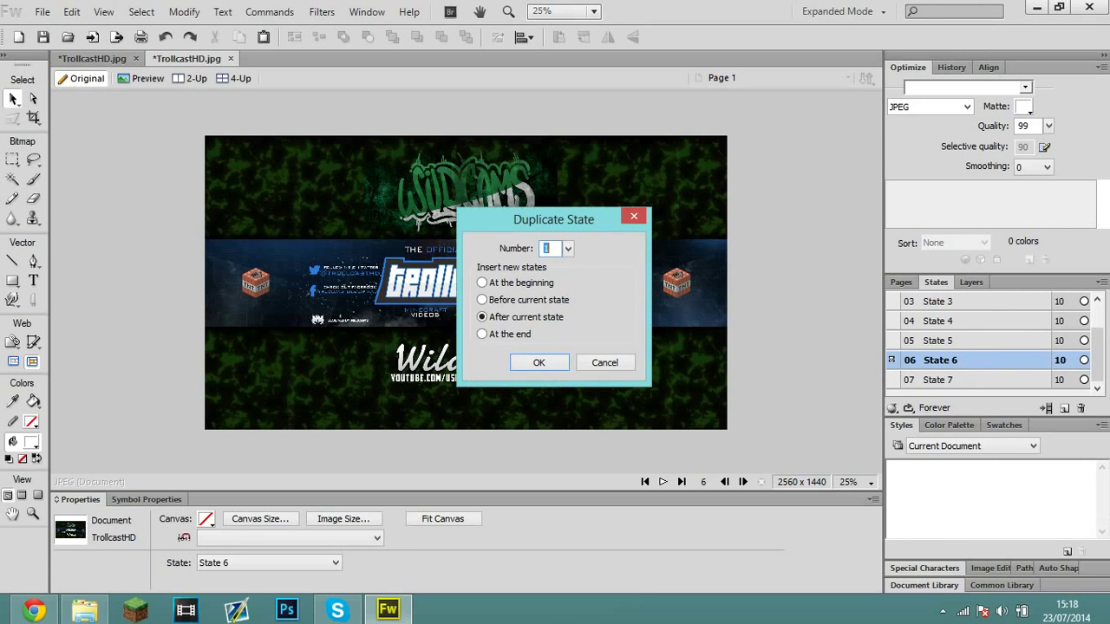
click(482, 334)
click(538, 363)
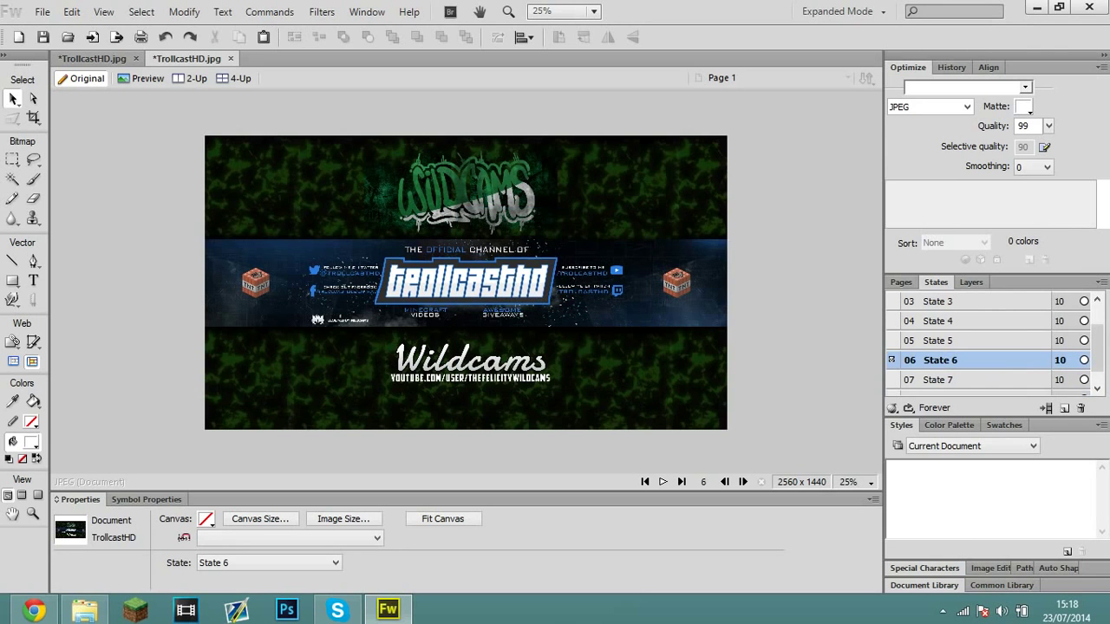
- Duplicate State 5 once, inserting the copy at the end
right_click(957, 340)
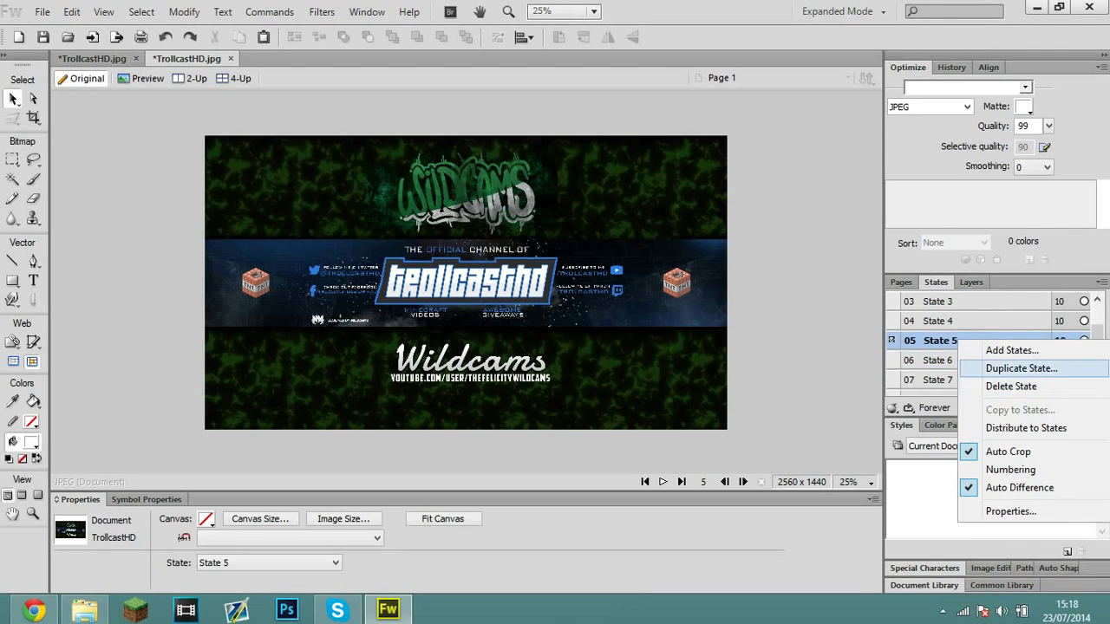
click(997, 366)
click(482, 333)
click(538, 362)
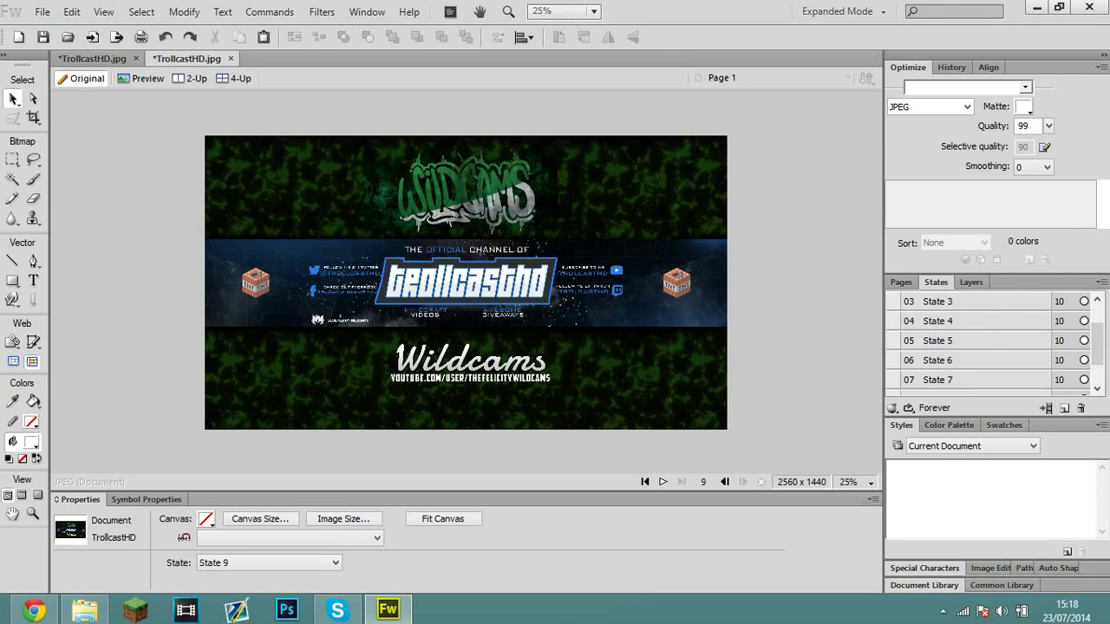
- Duplicate State 4 once, inserting the copy at the end, and check States 8 to 10
right_click(957, 322)
click(940, 301)
click(939, 321)
right_click(957, 321)
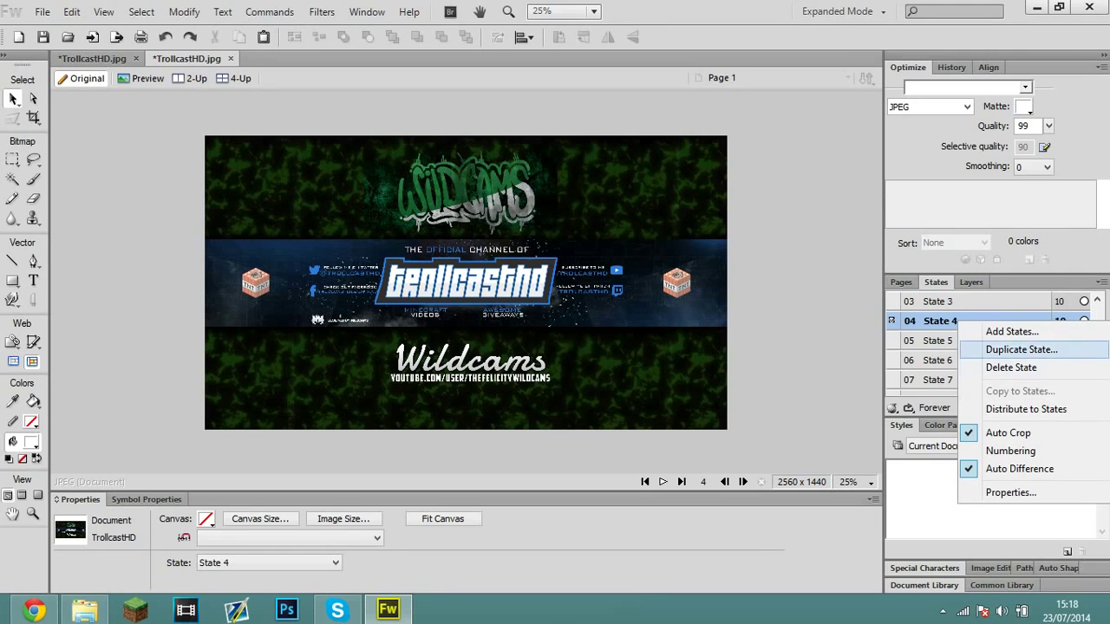
click(1021, 349)
click(482, 334)
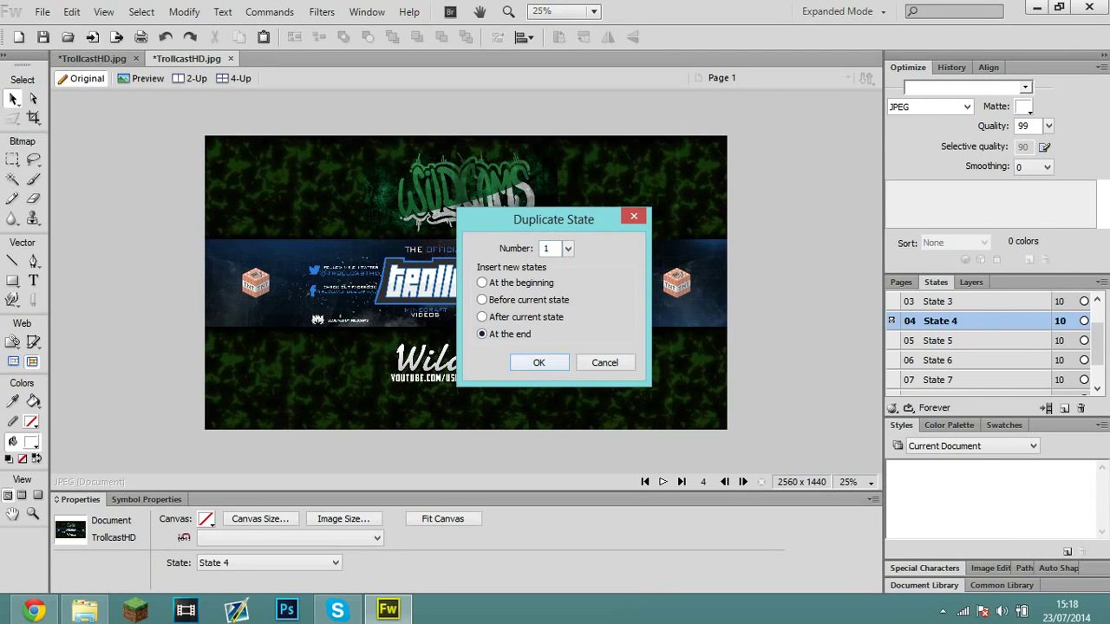
click(538, 362)
drag(1096, 339, 1096, 364)
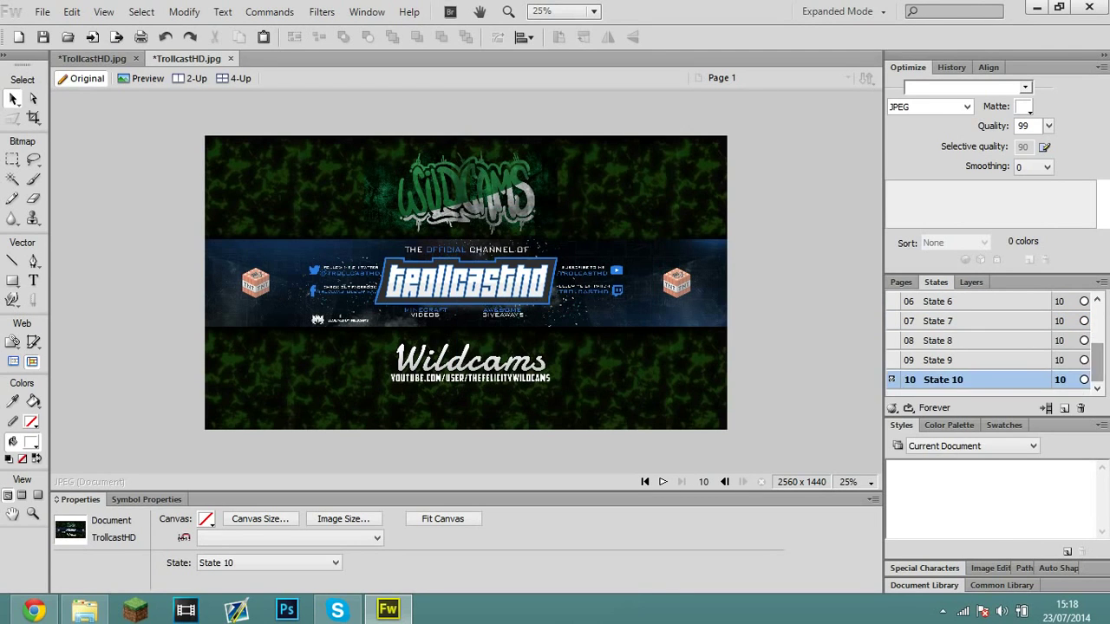
click(940, 341)
click(940, 360)
click(942, 380)
- Switch to Chrome and search Google Images for "explosion"
click(34, 610)
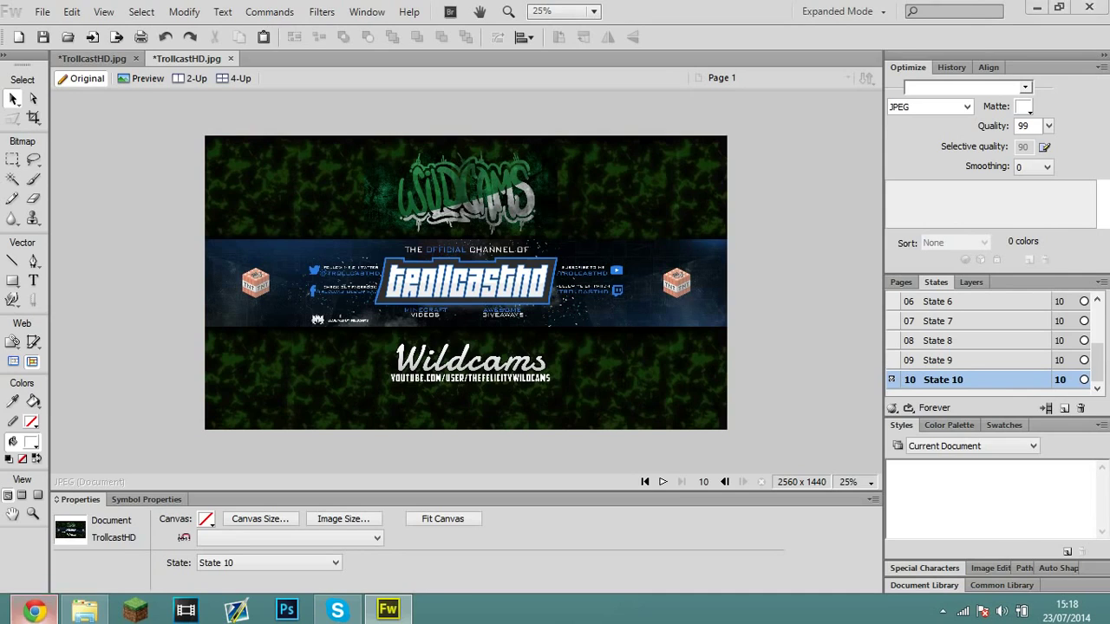
triple_click(149, 93)
key(BackSpace)
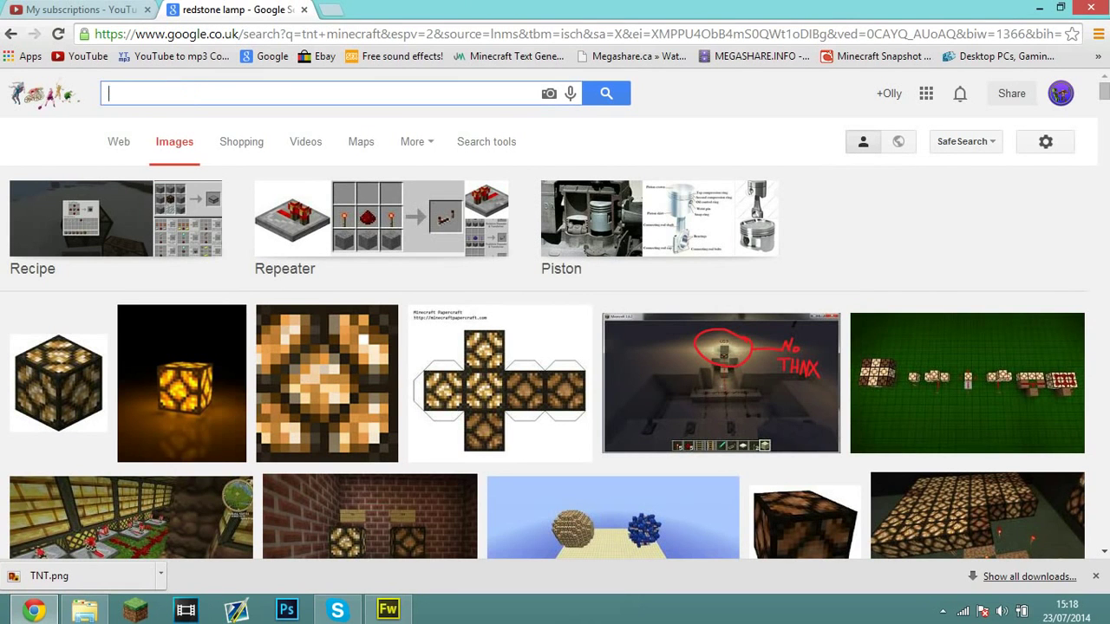
text(e)
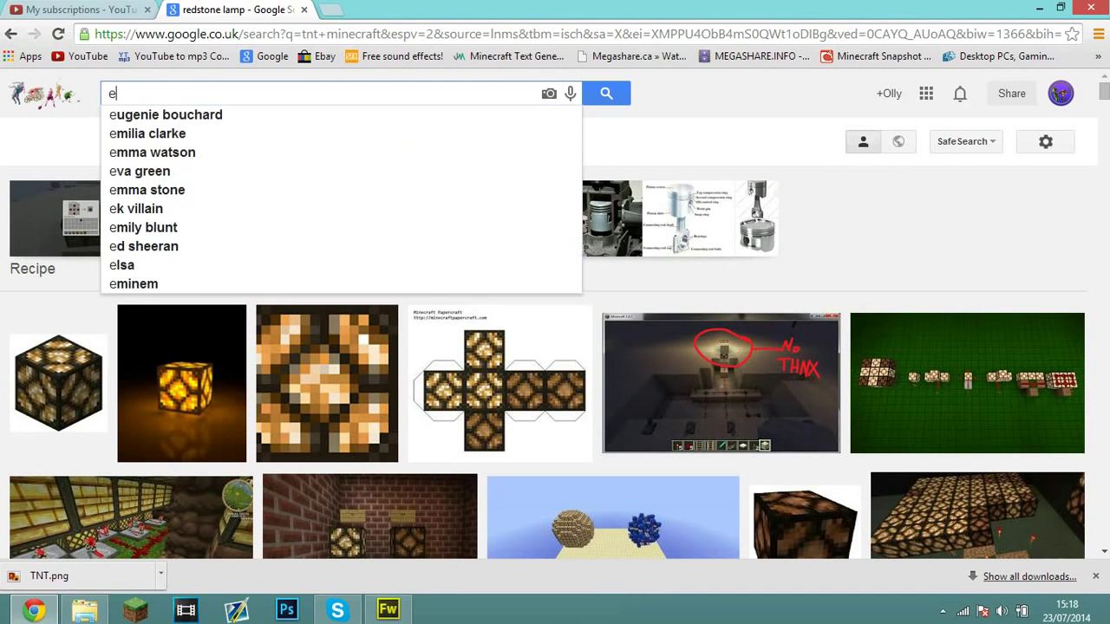
text(xplo)
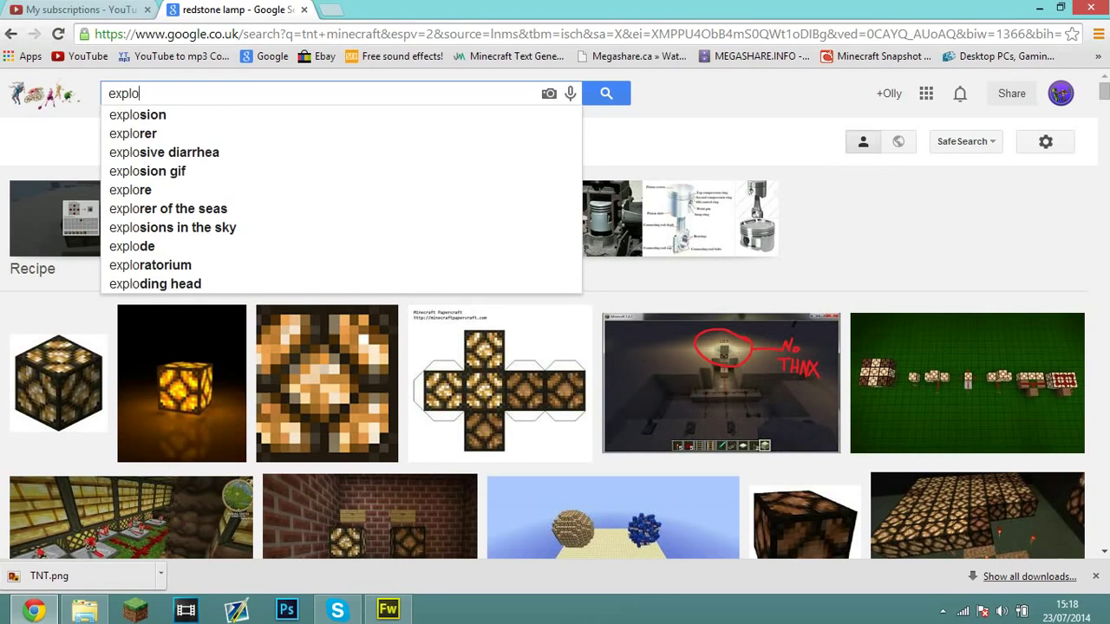
key(Down)
key(Return)
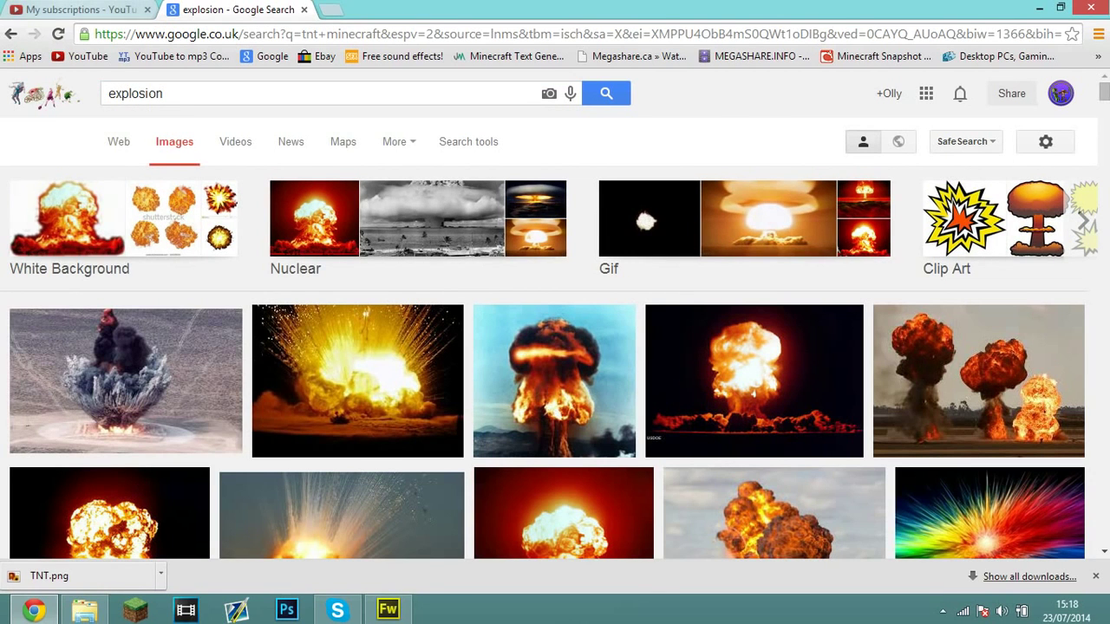
double_click(135, 93)
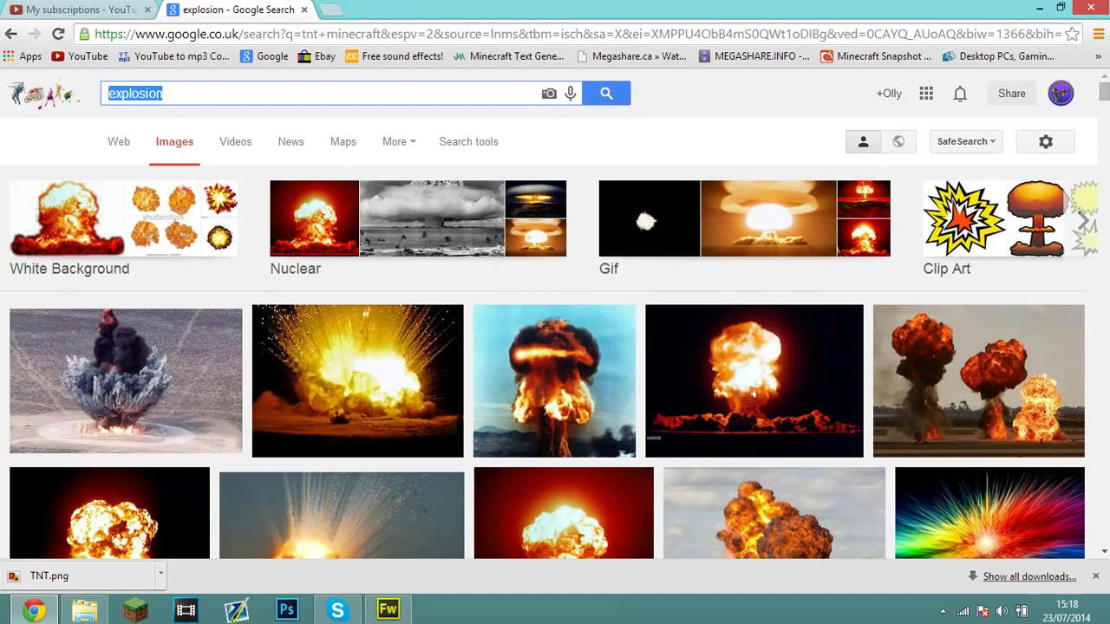
text(minecrat)
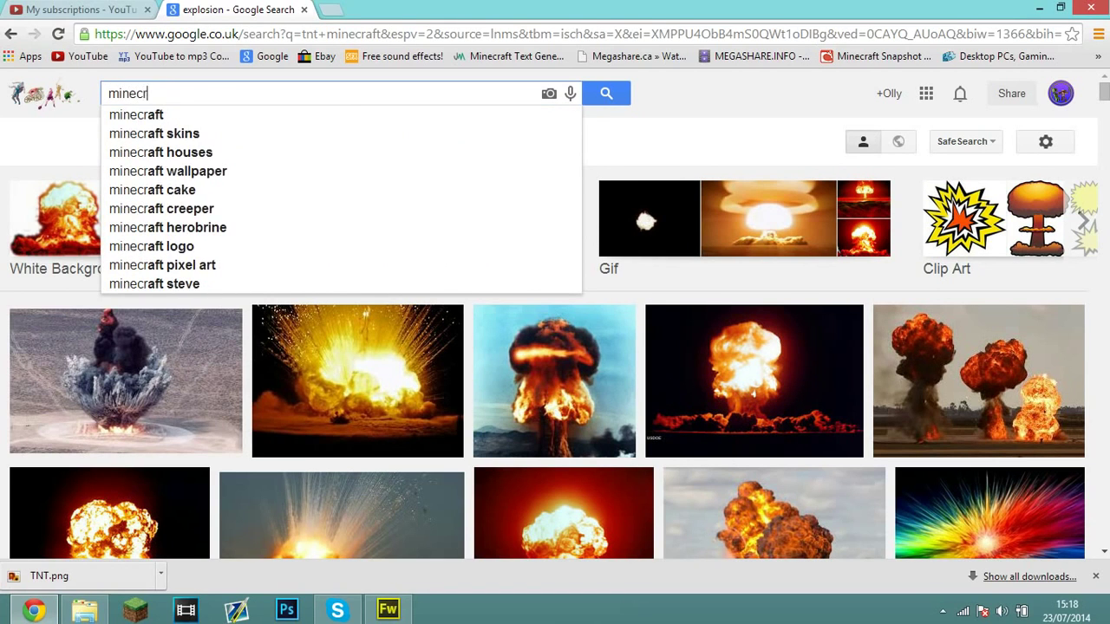
key(BackSpace)
key(BackSpace)
key(BackSpace)
key(BackSpace)
key(BackSpace)
key(BackSpace)
key(BackSpace)
key(BackSpace)
key(BackSpace)
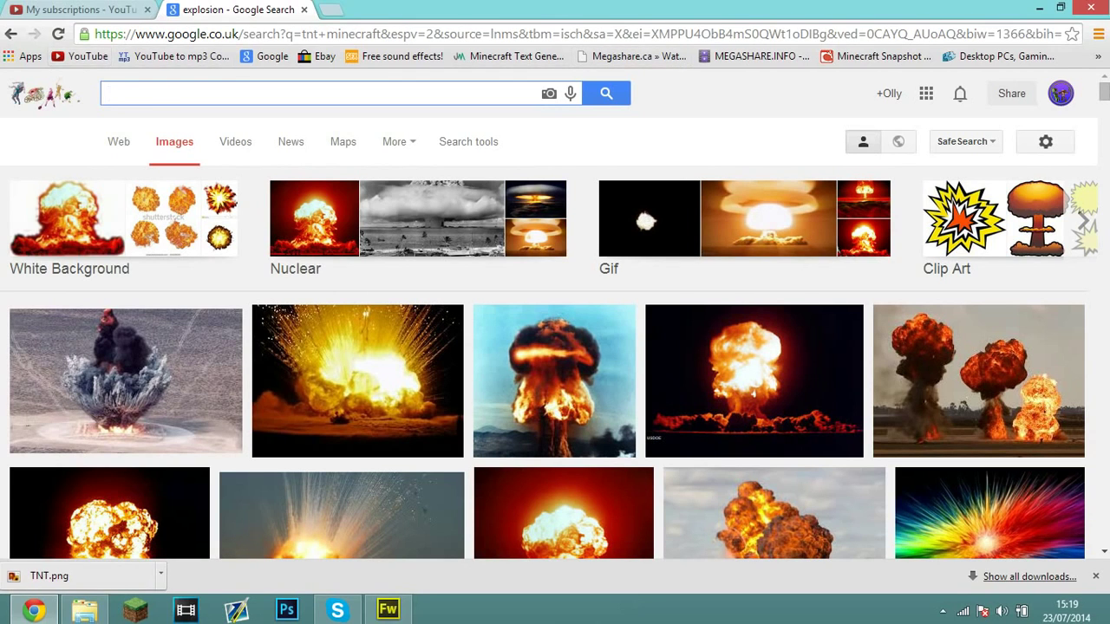
- Search Google Images for "cartoon explosion"
text(exp)
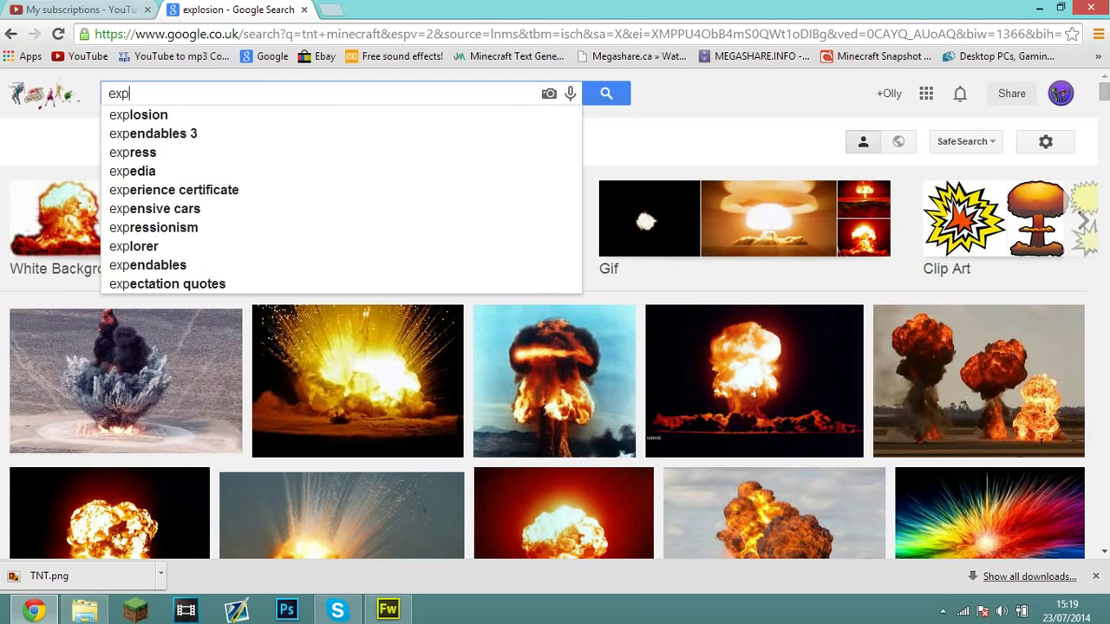
text(losi)
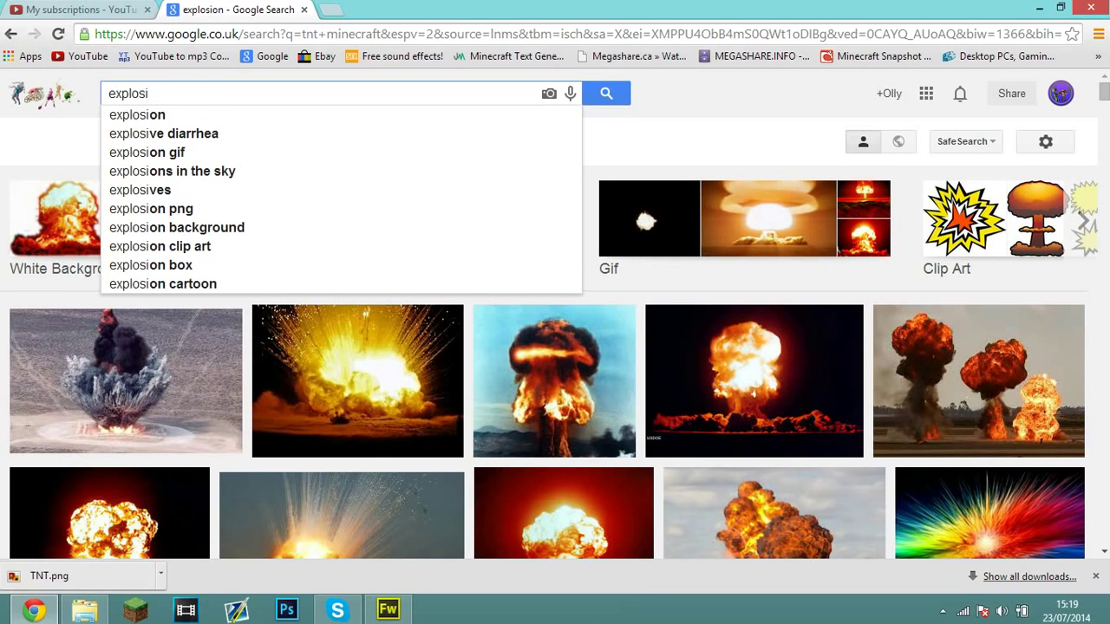
text(on)
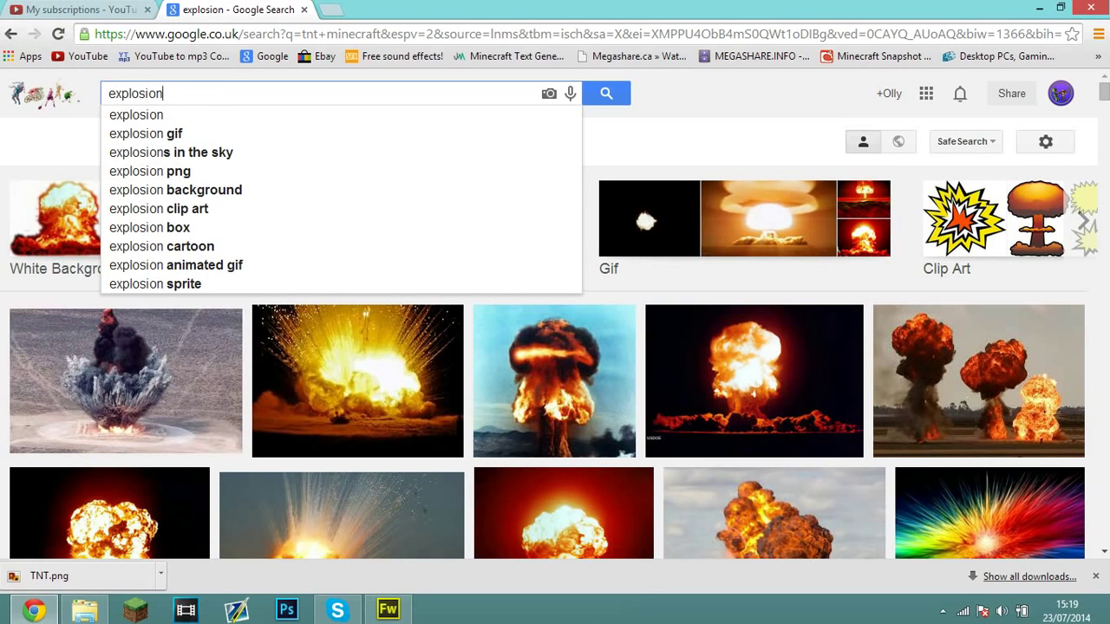
click(109, 94)
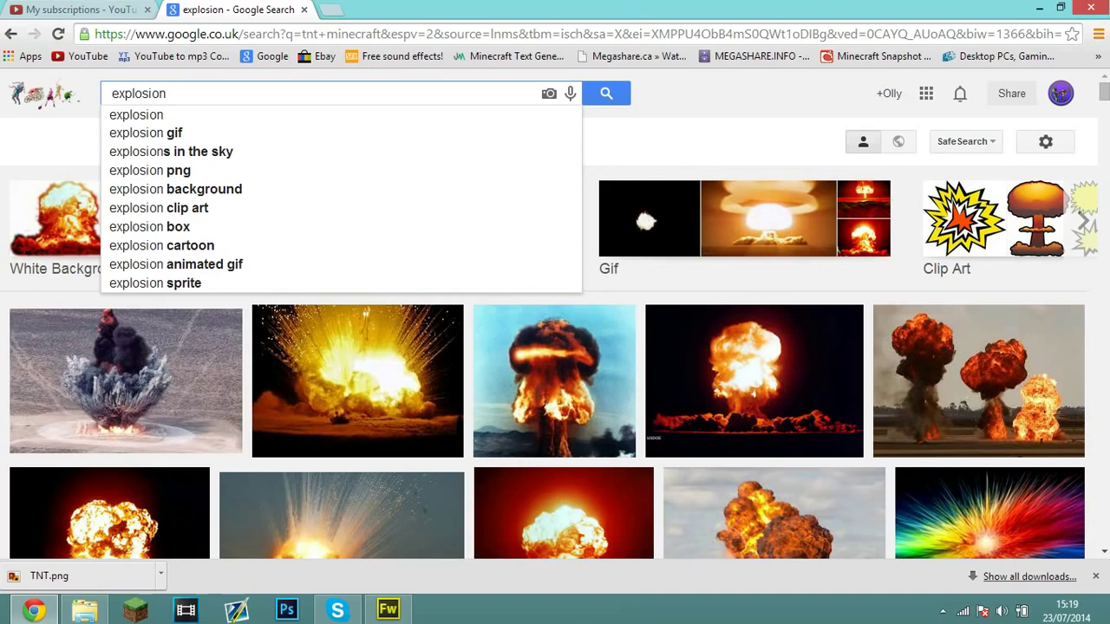
key(BackSpace)
text(cartoon)
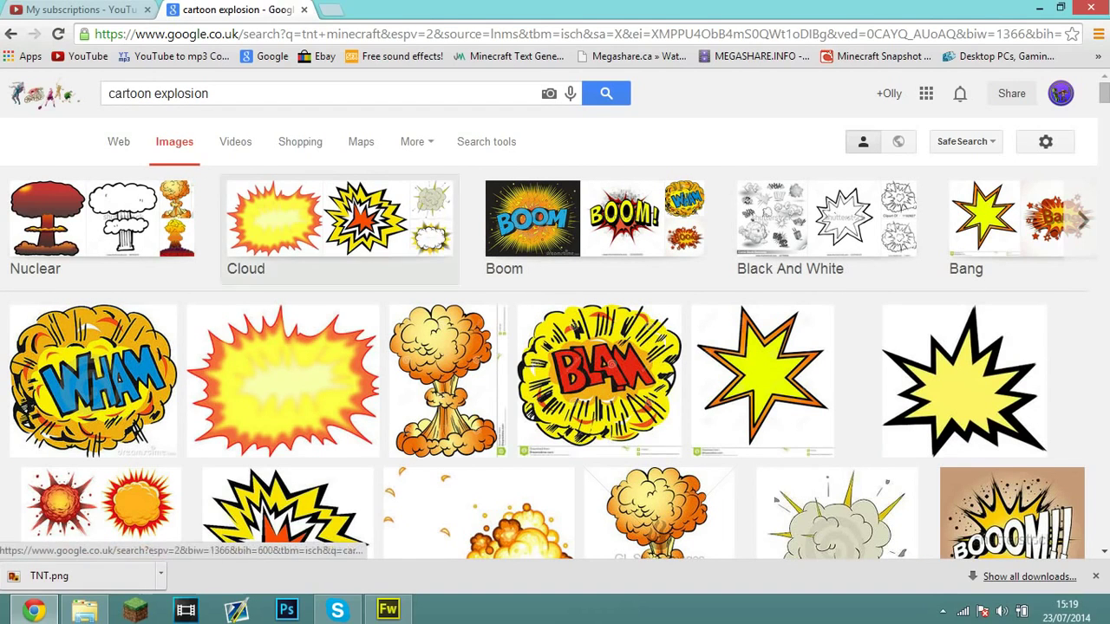
- Open the 600 × 475 yellow and orange comic explosion from clipartbest.com and save it to Downloads as ncX8667di.png
scroll(283, 260, down, 1)
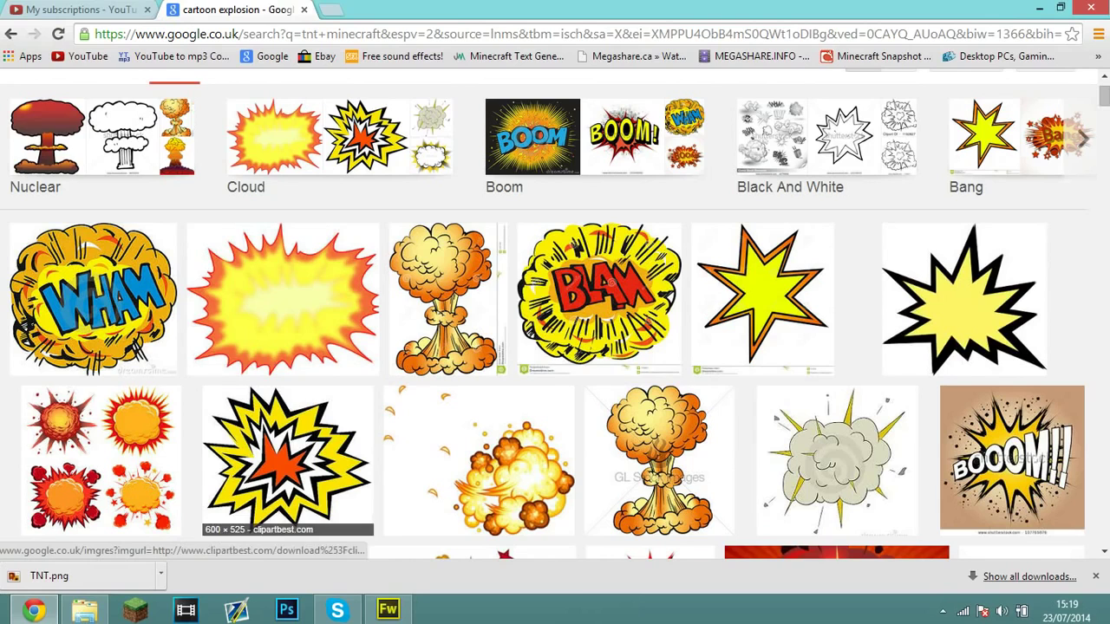
scroll(286, 347, down, 1)
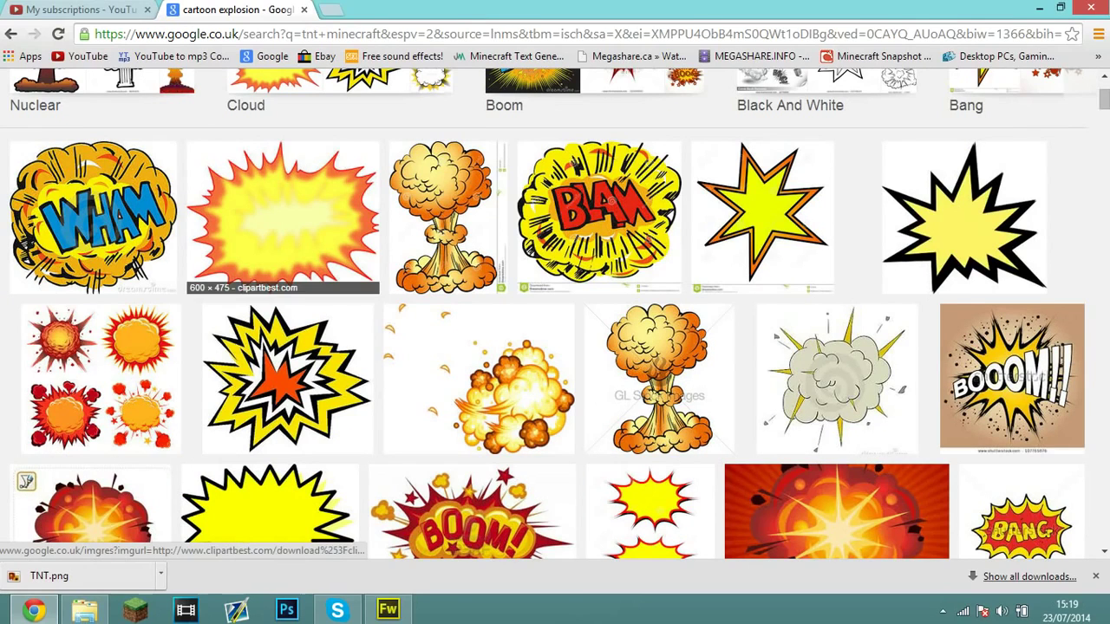
right_click(296, 244)
click(344, 395)
click(283, 216)
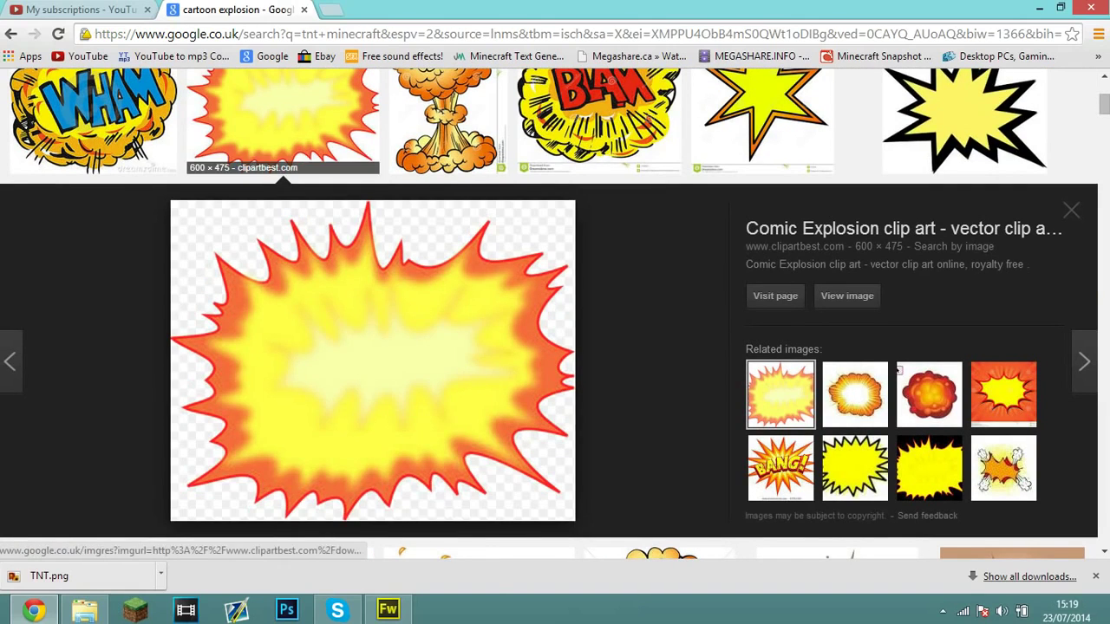
right_click(317, 344)
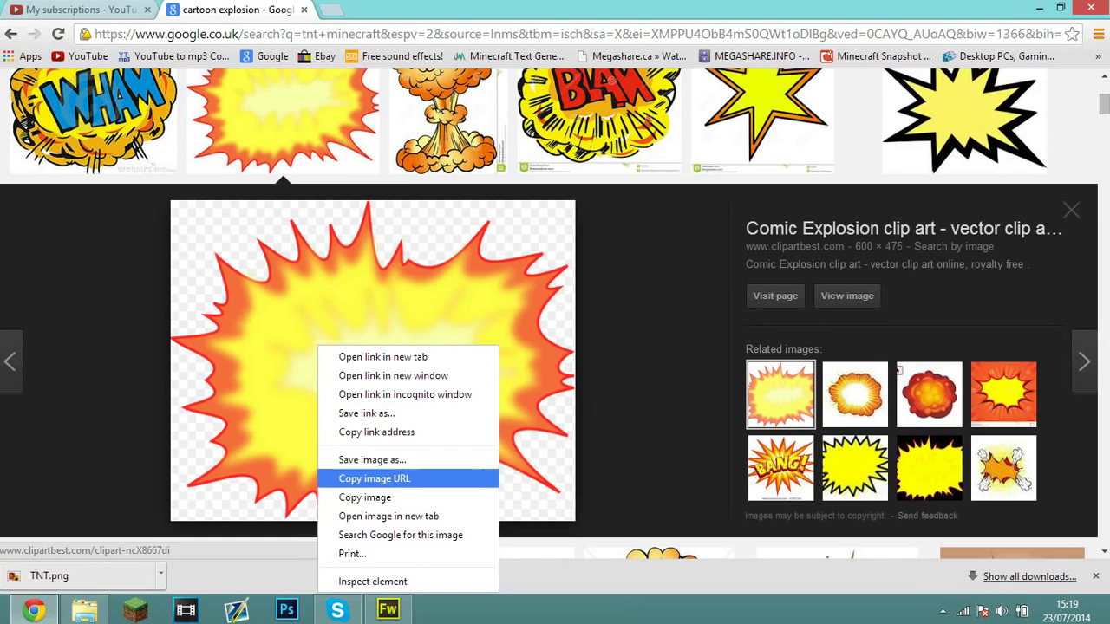
click(372, 459)
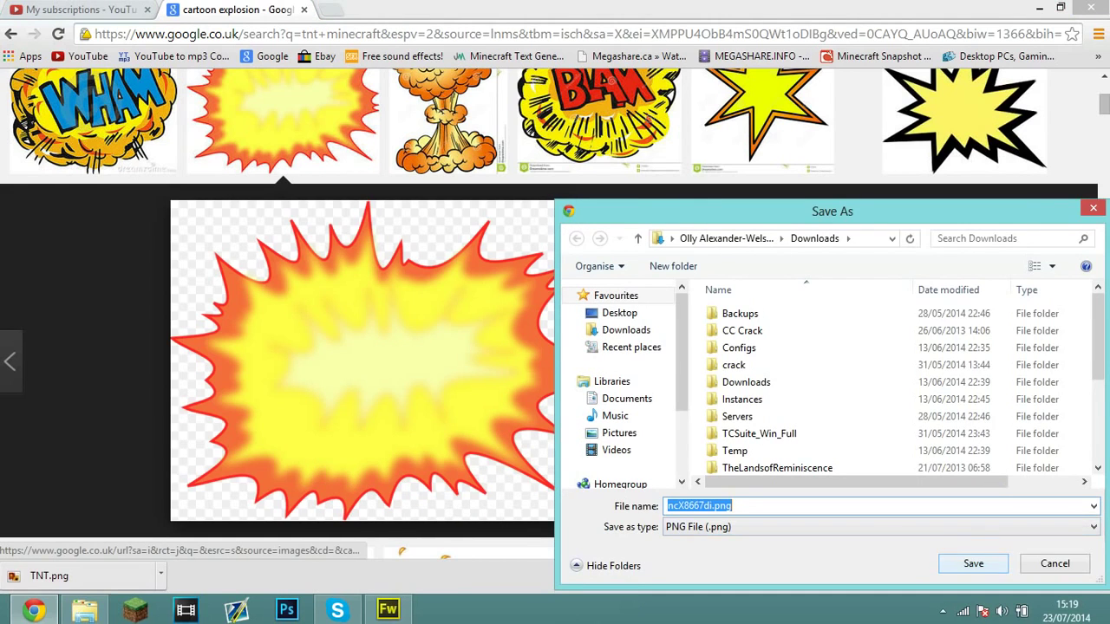
click(973, 564)
- Bring the downloaded explosion into State 10 of the Fireworks banner and scale it to about 205 × 162 px over the right-hand TNT block
drag(60, 576, 465, 451)
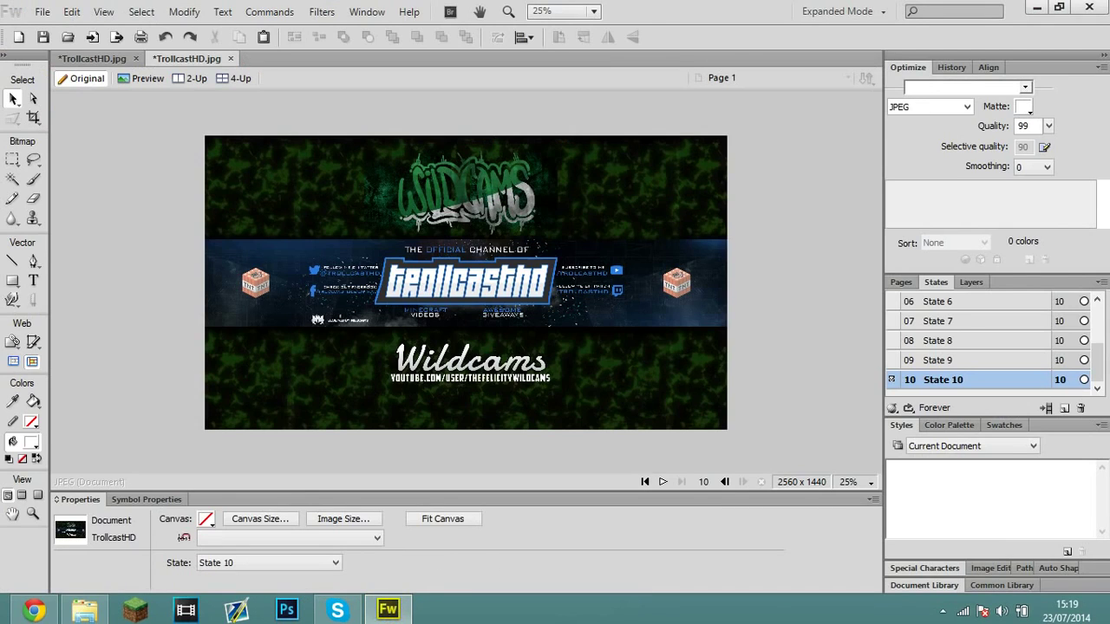
drag(601, 331, 676, 277)
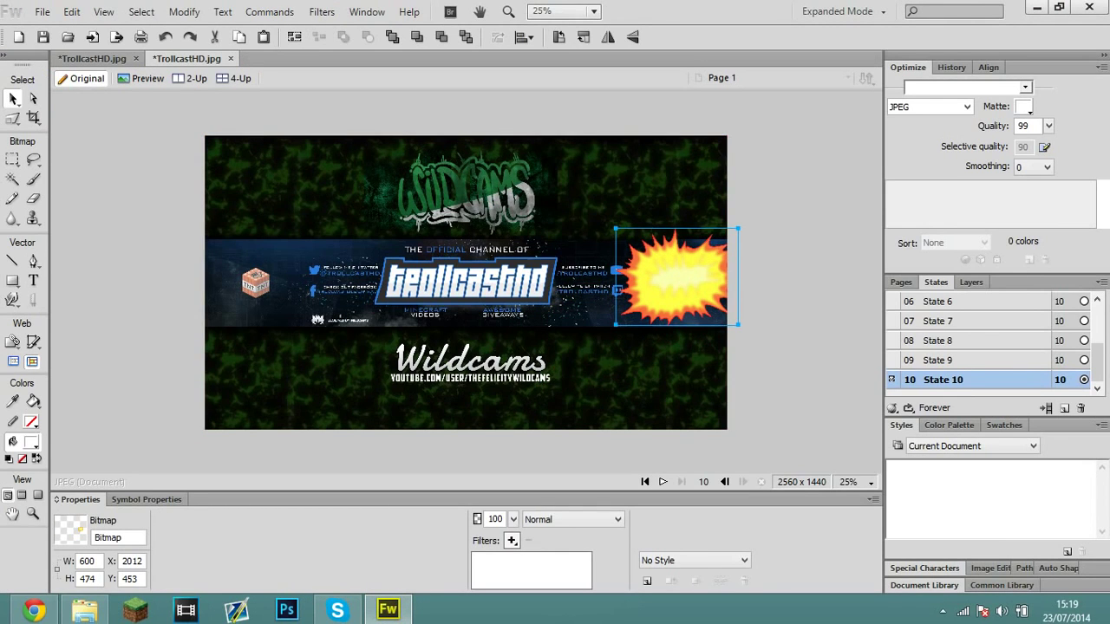
click(941, 359)
click(944, 380)
drag(676, 276, 676, 297)
drag(615, 344, 677, 282)
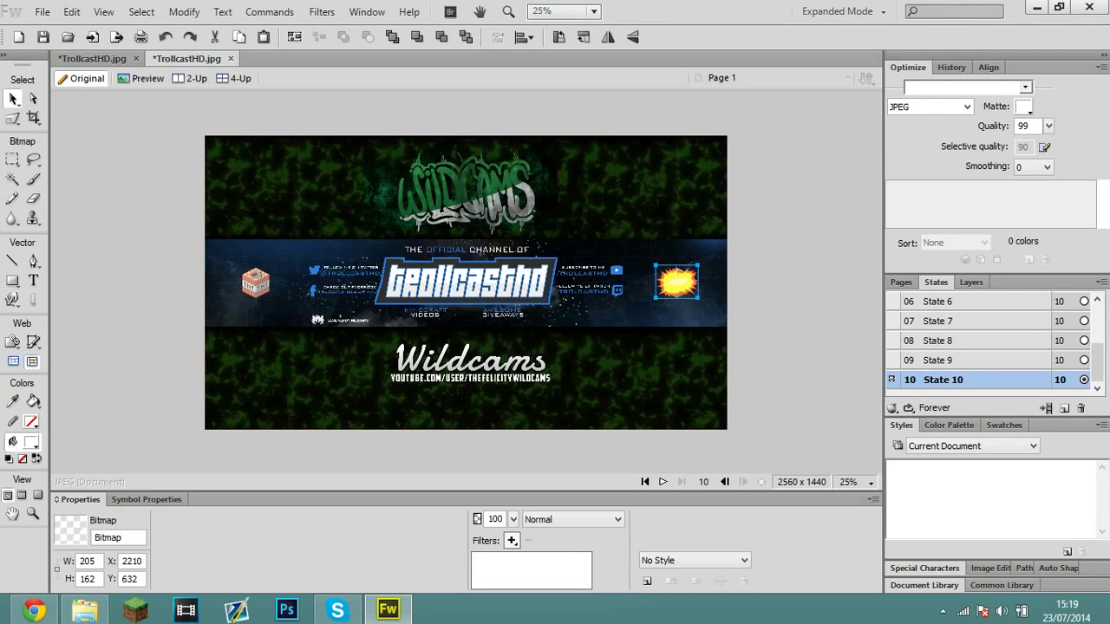
- Compare States 9 and 10, and lower the explosion's opacity to 34 in State 10
click(937, 360)
click(942, 378)
click(971, 282)
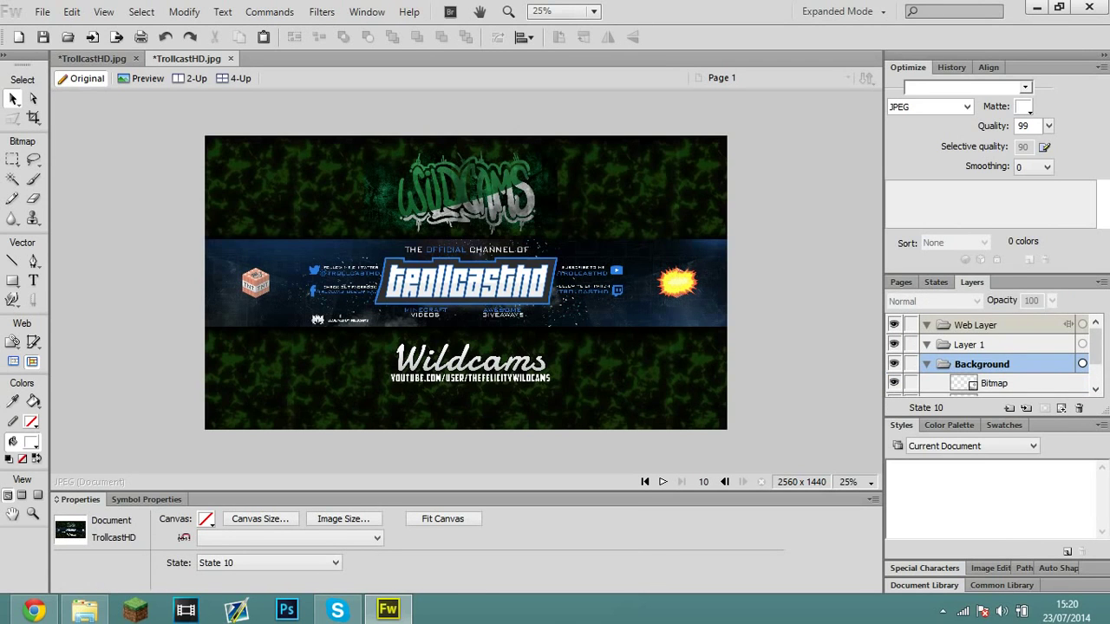
click(935, 281)
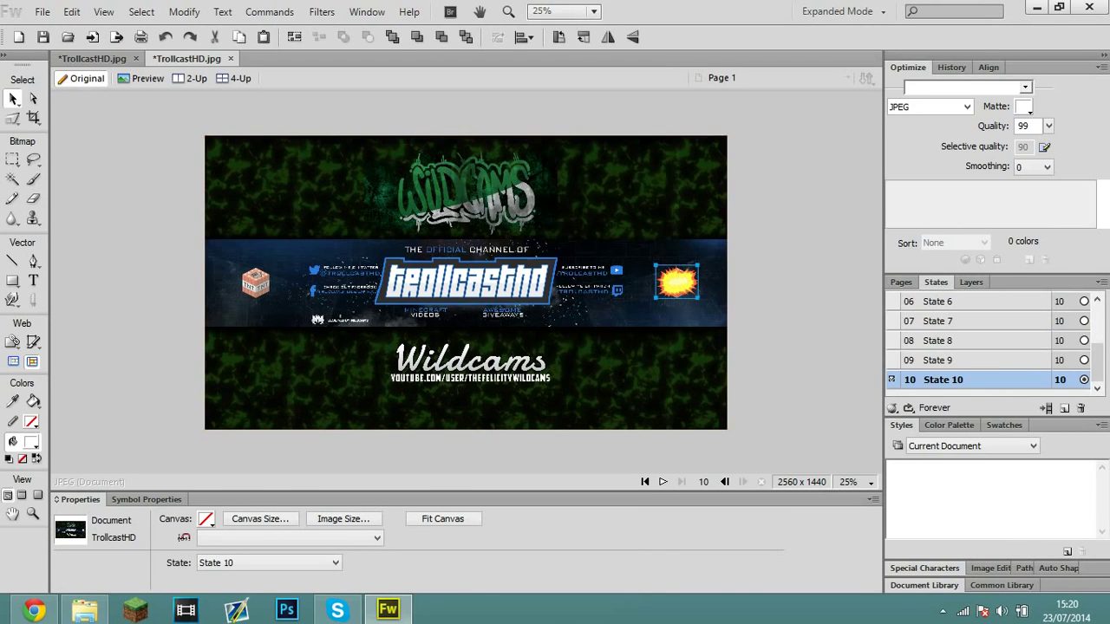
click(677, 282)
click(971, 282)
drag(1052, 301, 1056, 420)
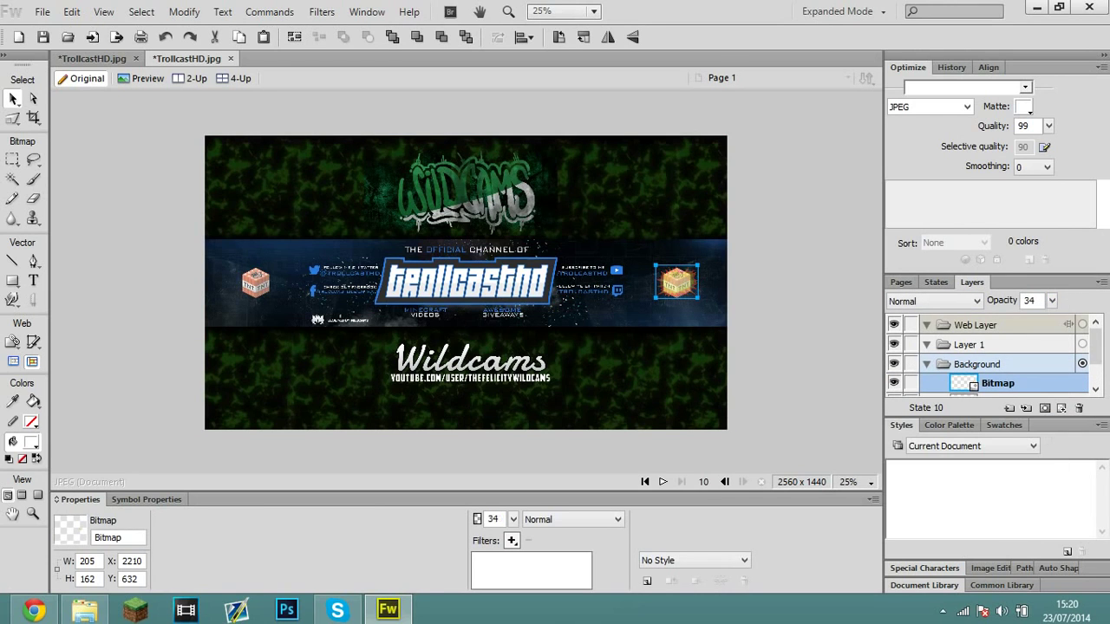
- Duplicate State 10 once, inserting the copy after the current state
click(936, 282)
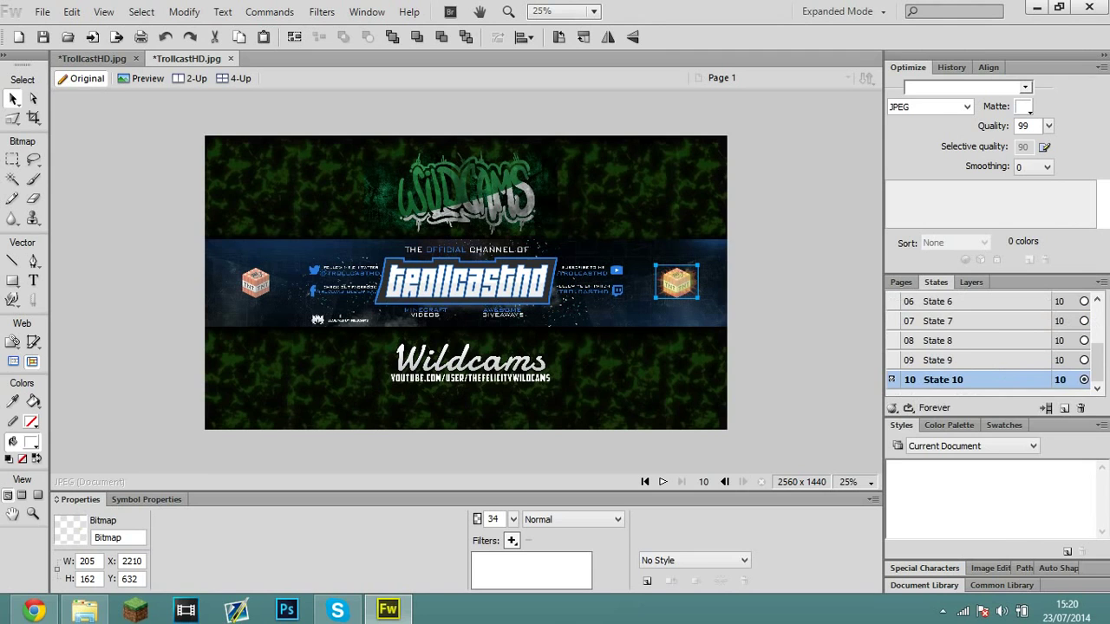
right_click(958, 379)
click(989, 407)
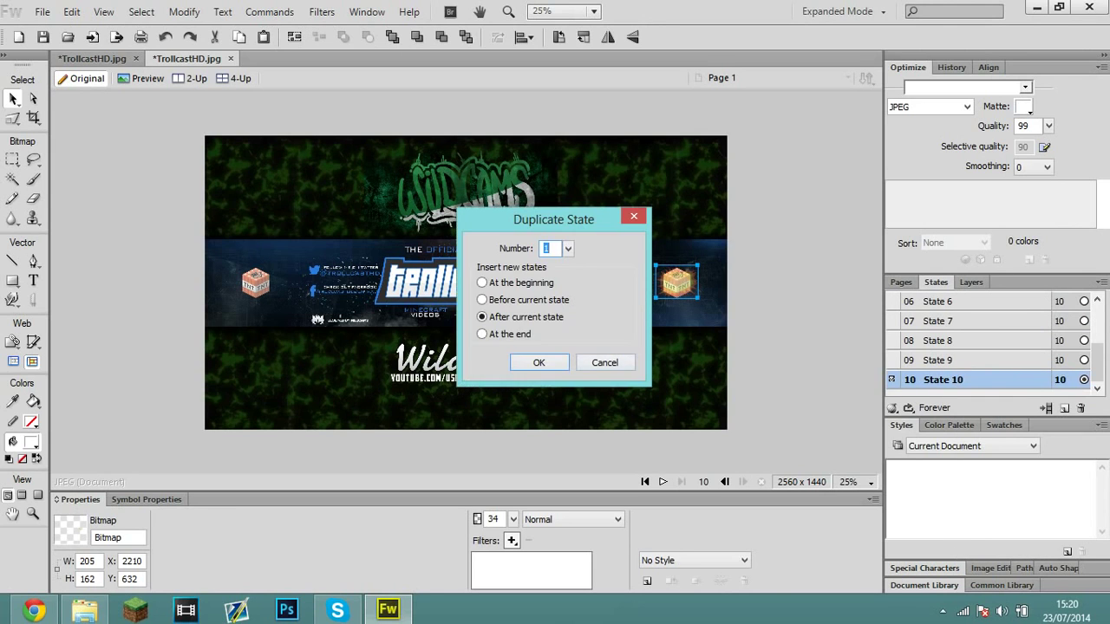
key(Return)
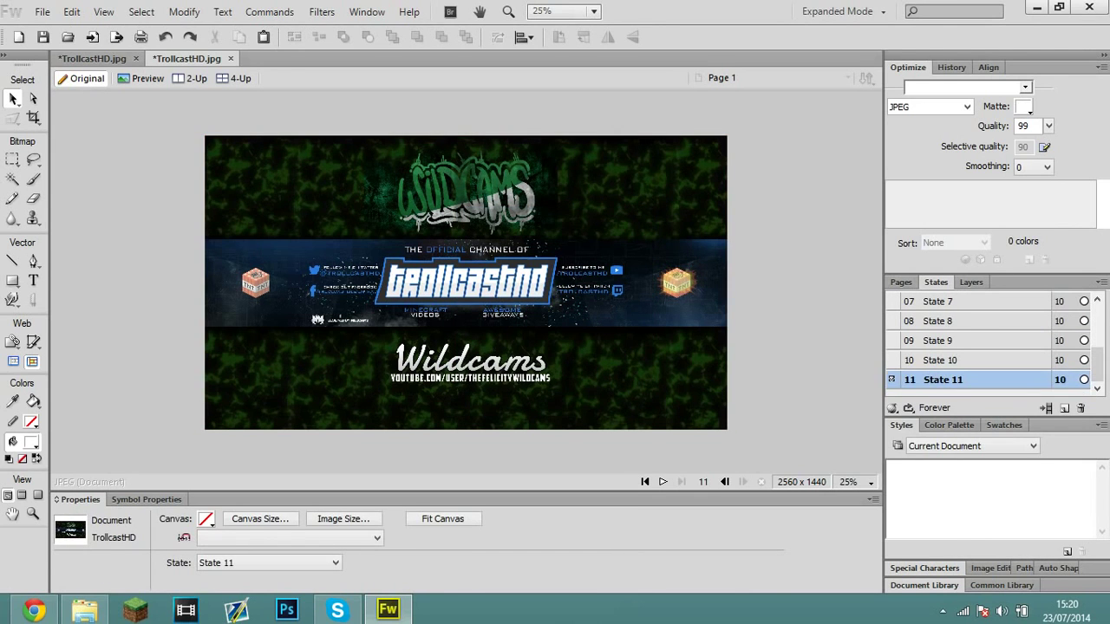
- In State 11, enlarge the explosion to about 258 × 204 px around the TNT block and raise its opacity to 47
click(971, 282)
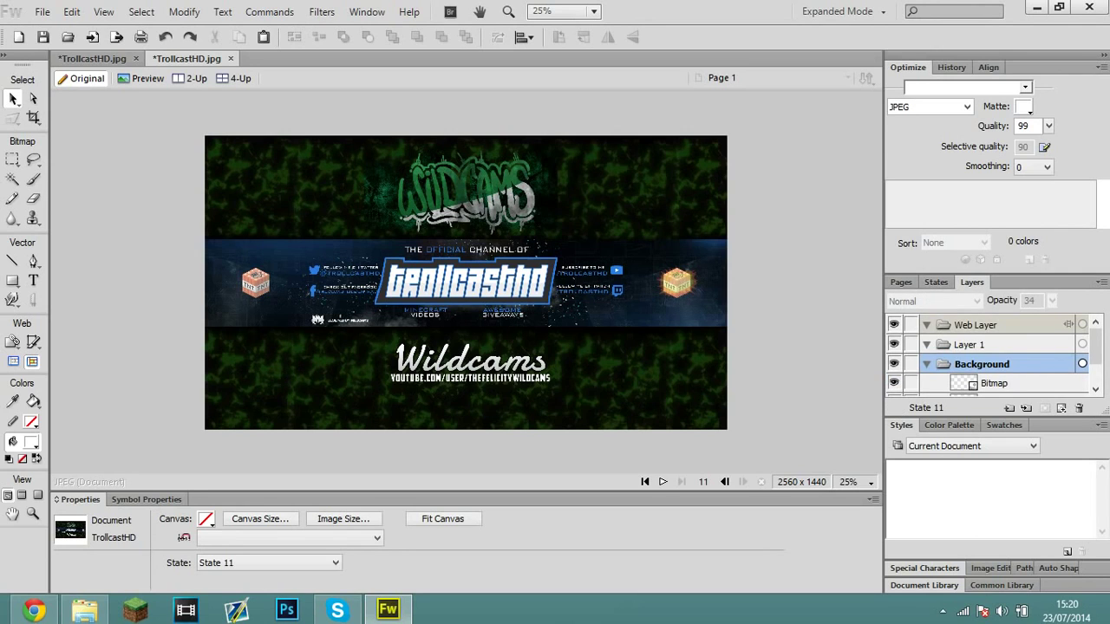
click(935, 282)
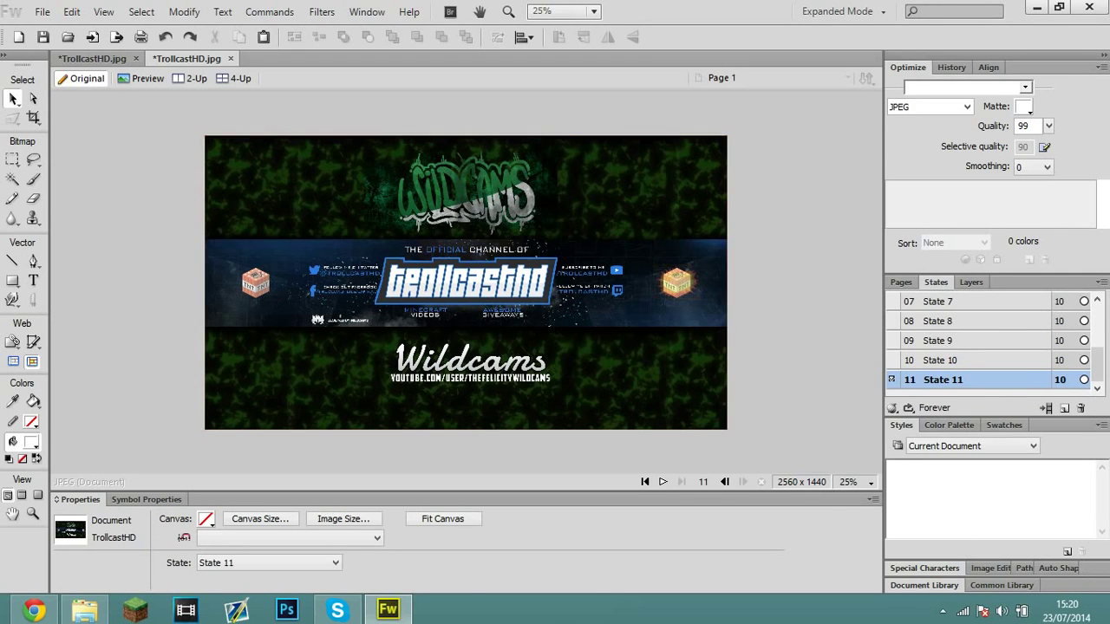
click(676, 281)
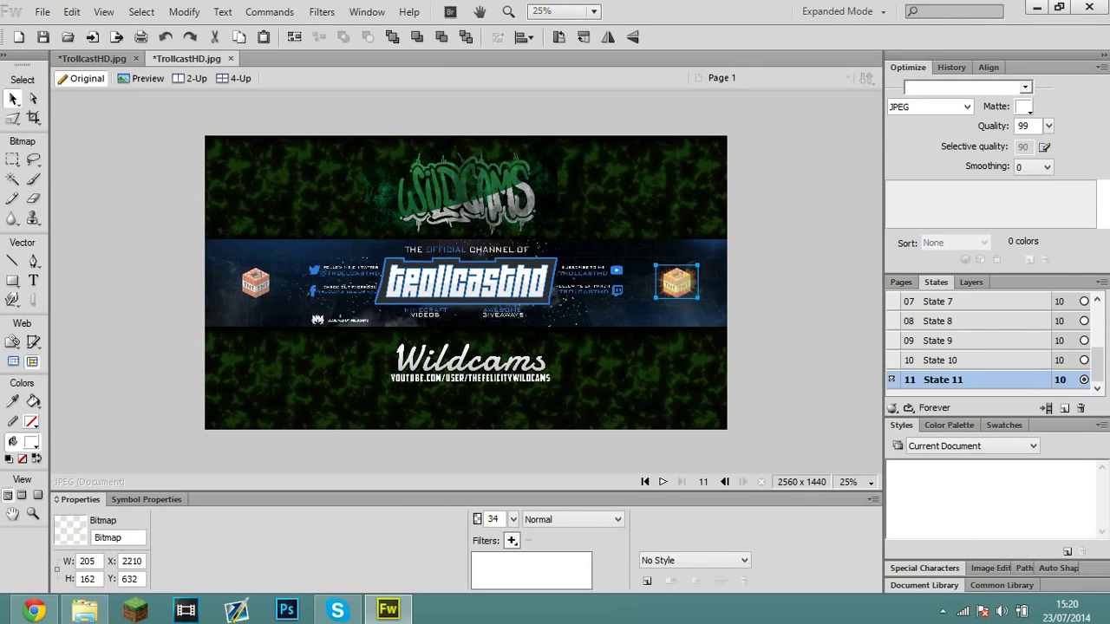
drag(697, 298, 676, 283)
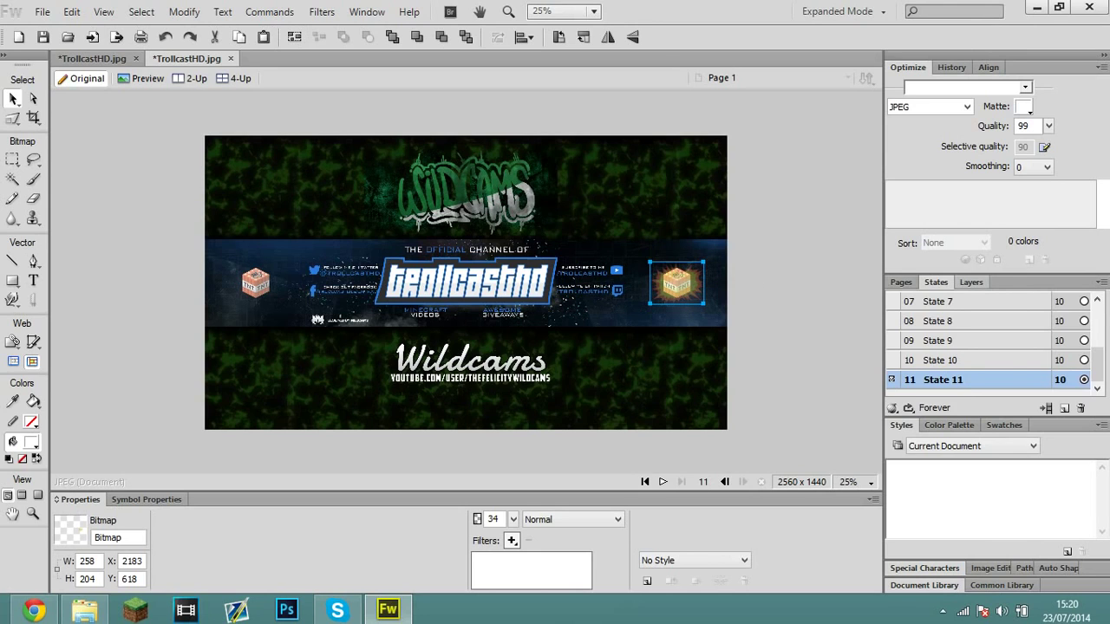
click(971, 283)
click(1051, 300)
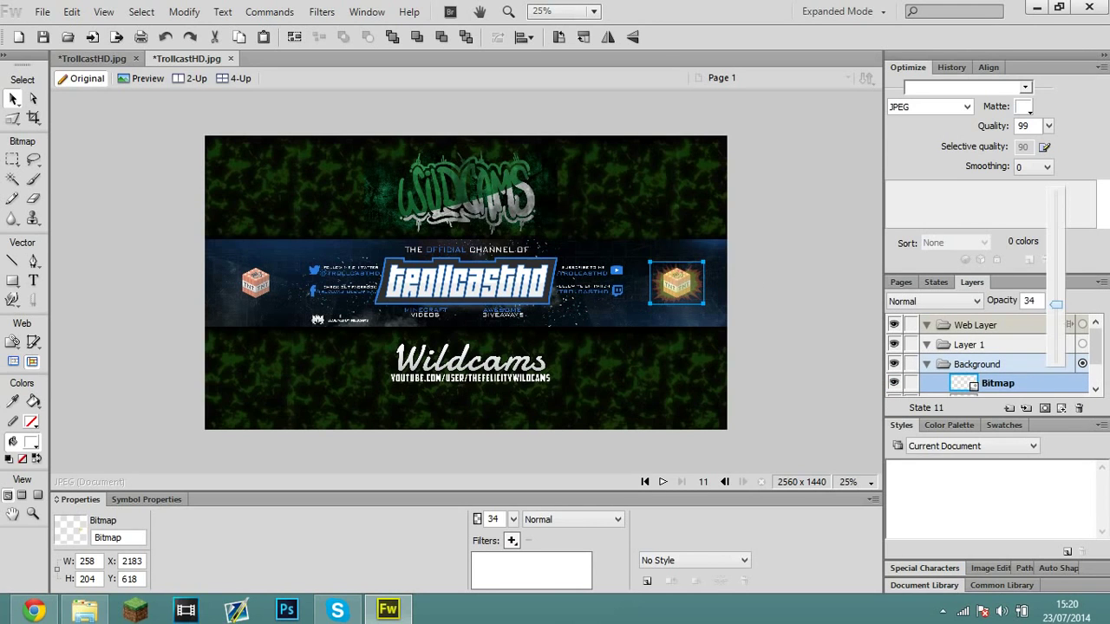
drag(1056, 304, 1056, 283)
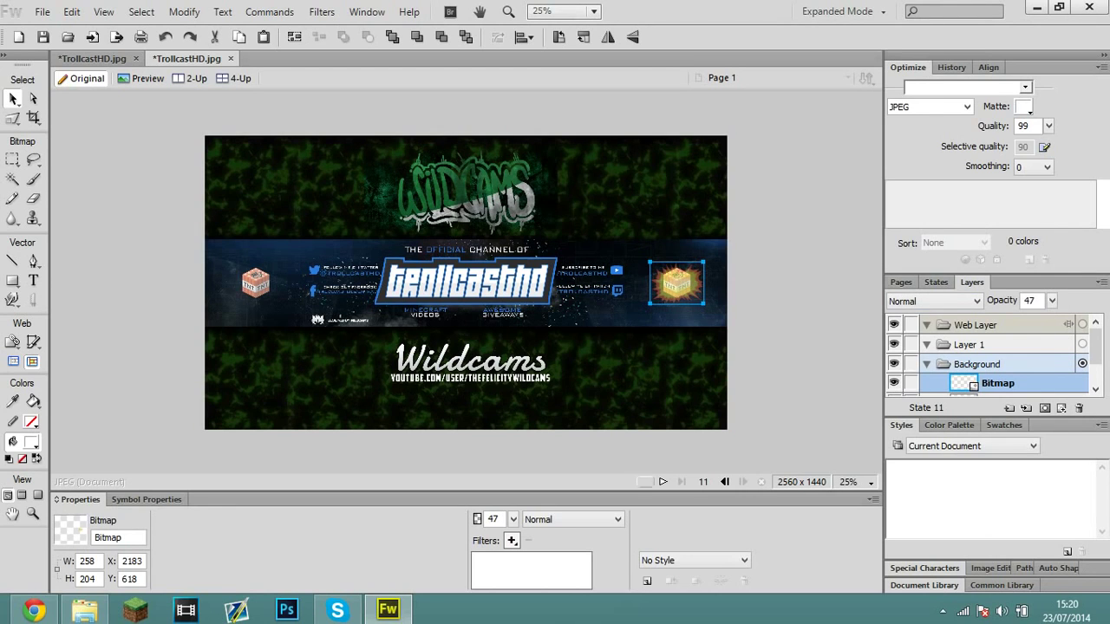
- Play the animation from the first state, stop it, and return to the list of states
click(644, 481)
click(662, 481)
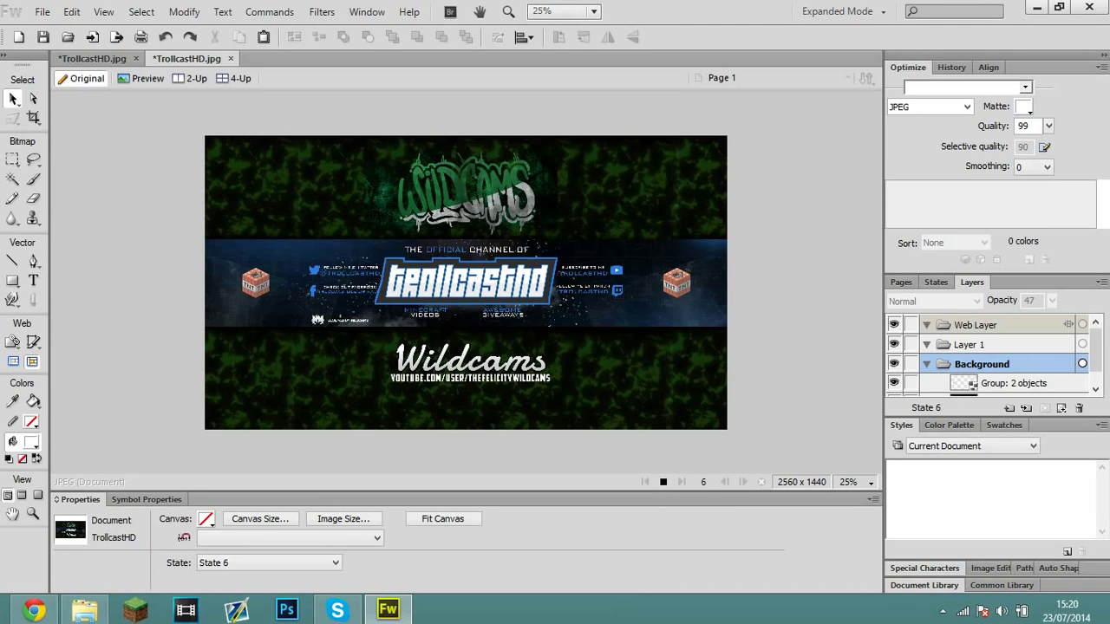
click(662, 482)
click(935, 282)
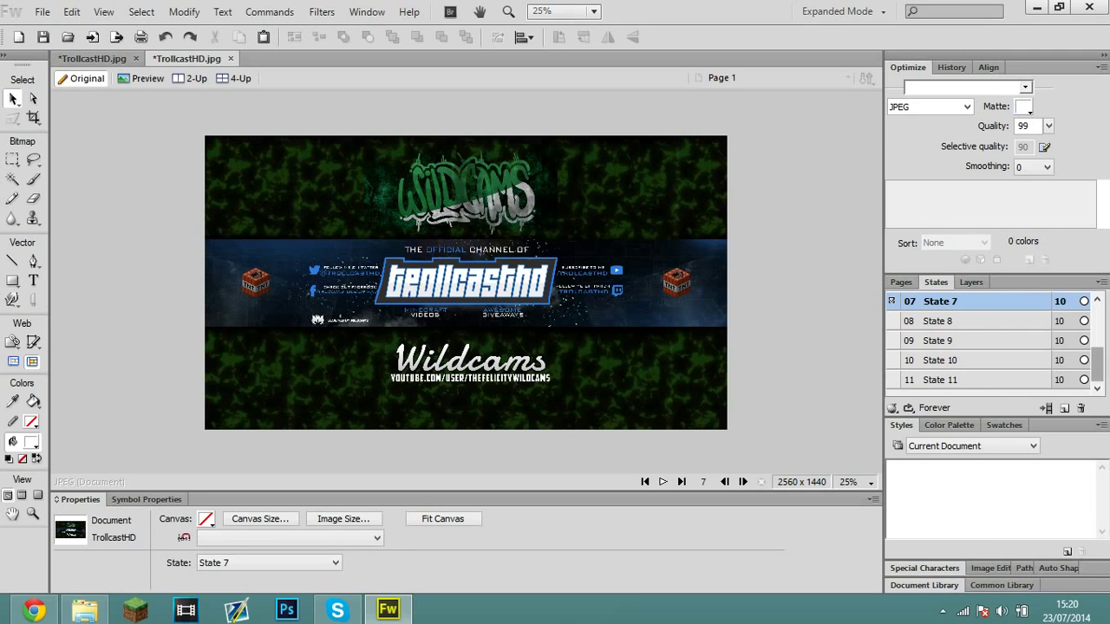
- Duplicate State 11, placing the copy directly after it at the end of the state list
click(971, 380)
right_click(967, 379)
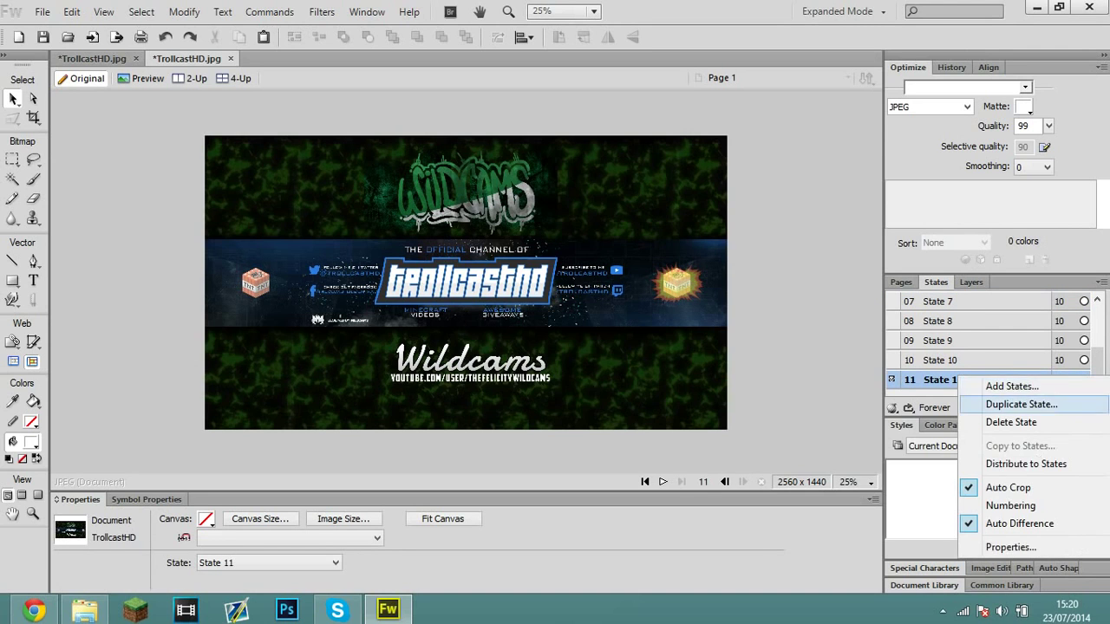
click(1010, 399)
click(523, 363)
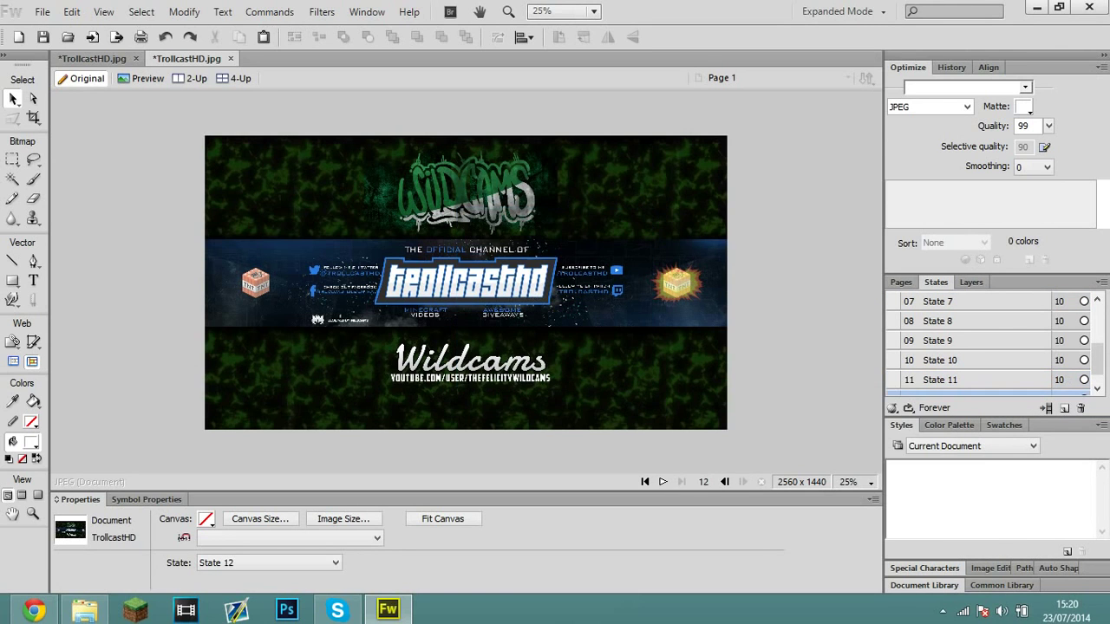
drag(1096, 360, 1097, 371)
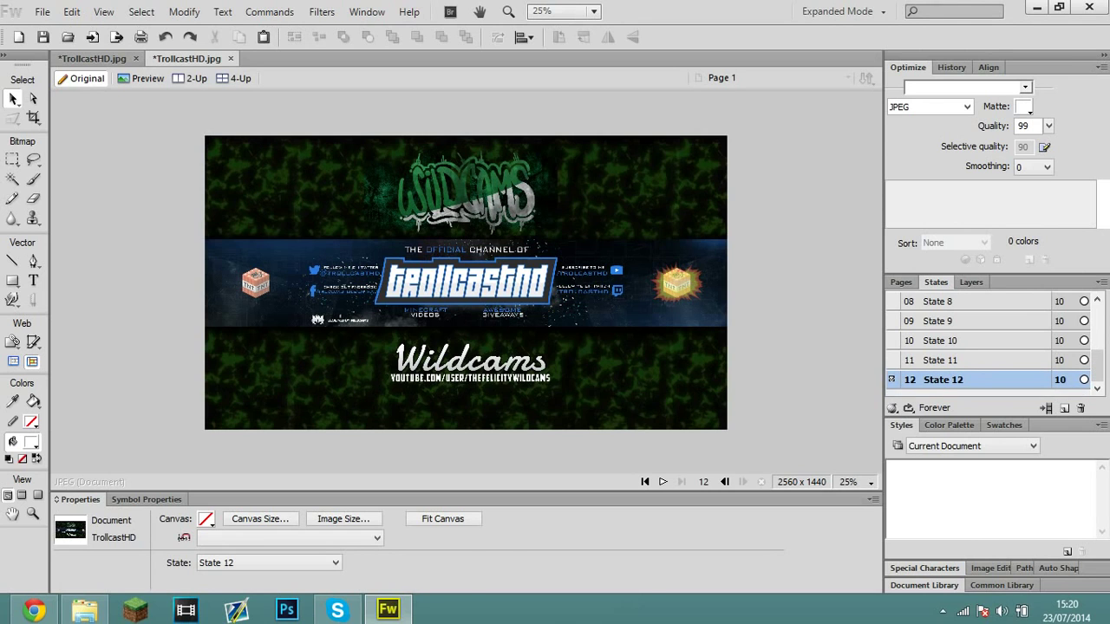
- In State 12, enlarge the explosion to about 341 × 270 px around the TNT block and raise its opacity to 69
click(676, 283)
drag(650, 303, 676, 282)
click(971, 283)
mouse_move(1052, 300)
mouse_down()
mouse_move(1056, 269)
mouse_move(1055, 293)
mouse_up()
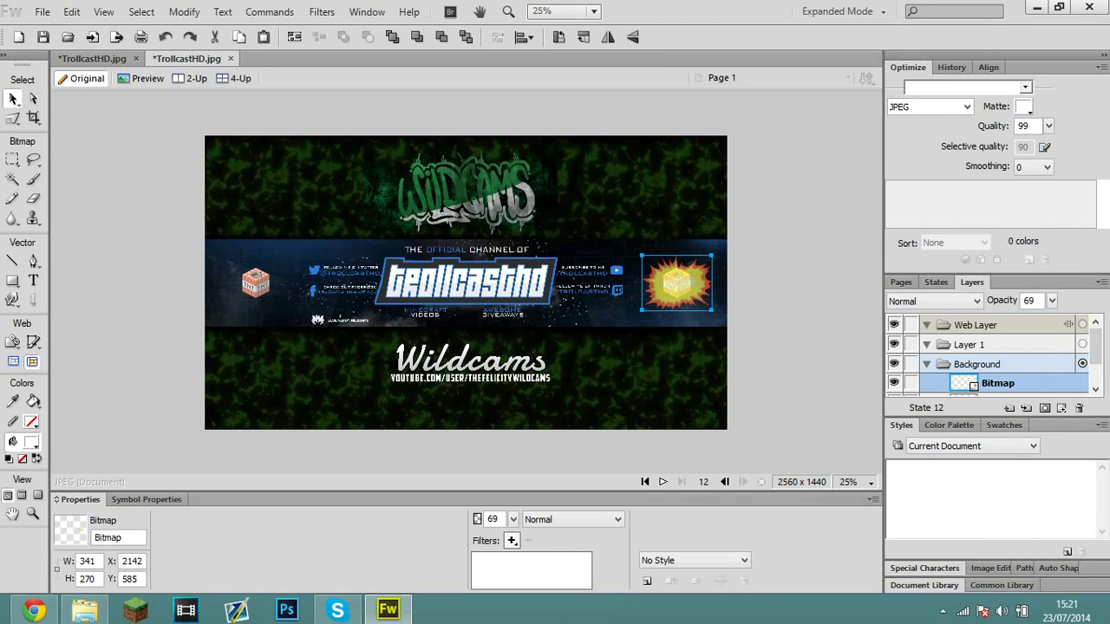
- Play the animation, stop it, and return to the list of states
click(662, 482)
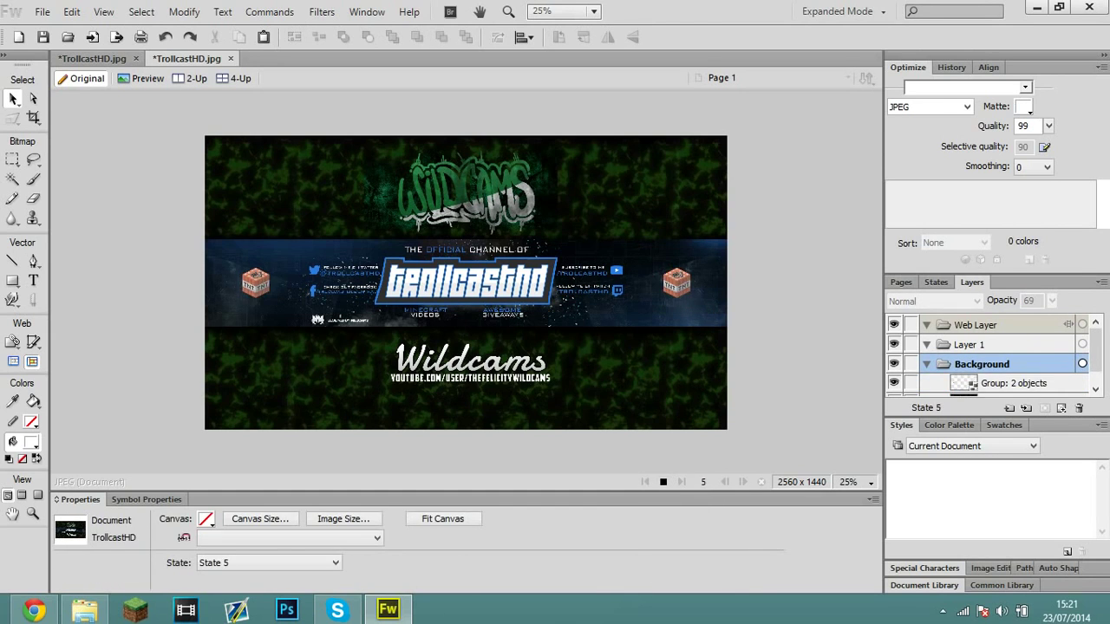
click(662, 482)
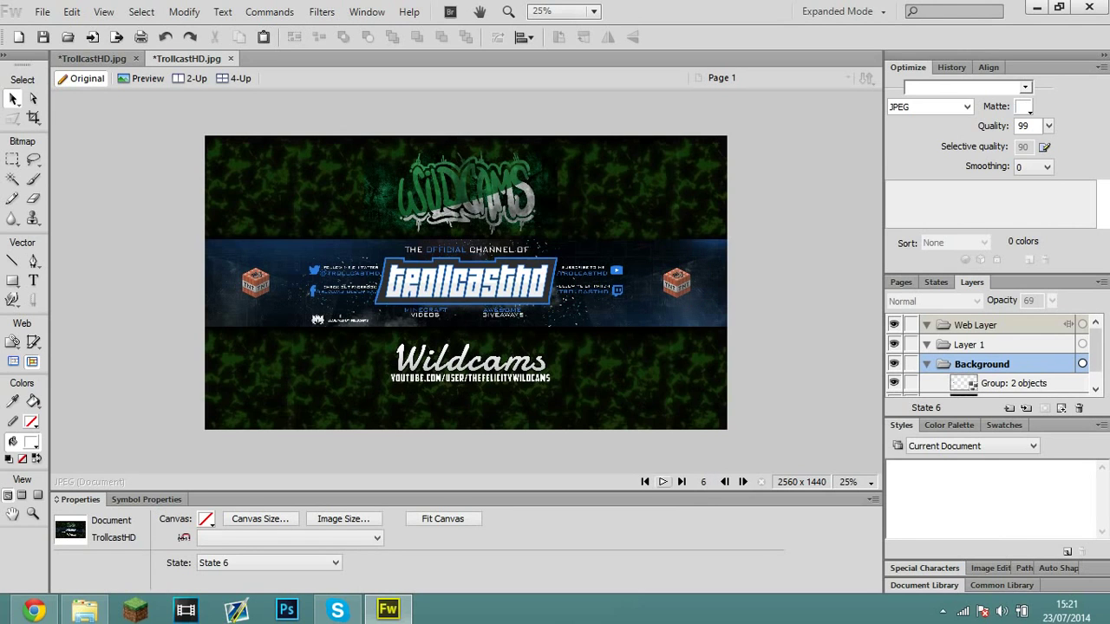
click(935, 282)
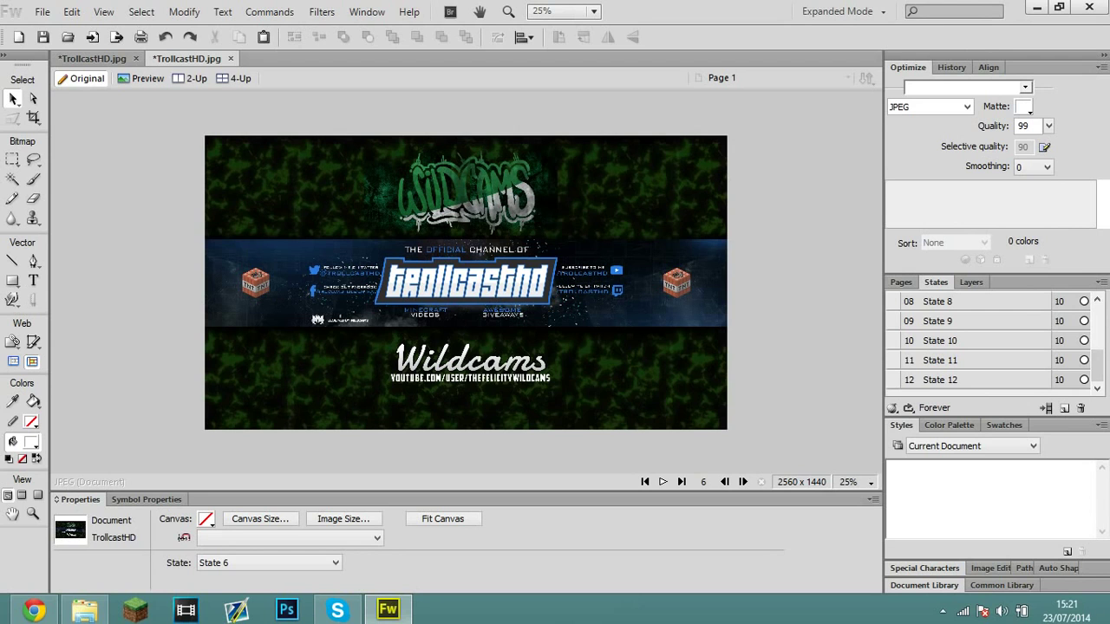
- Duplicate State 12, placing the copy directly after it
right_click(959, 376)
click(1022, 398)
click(535, 362)
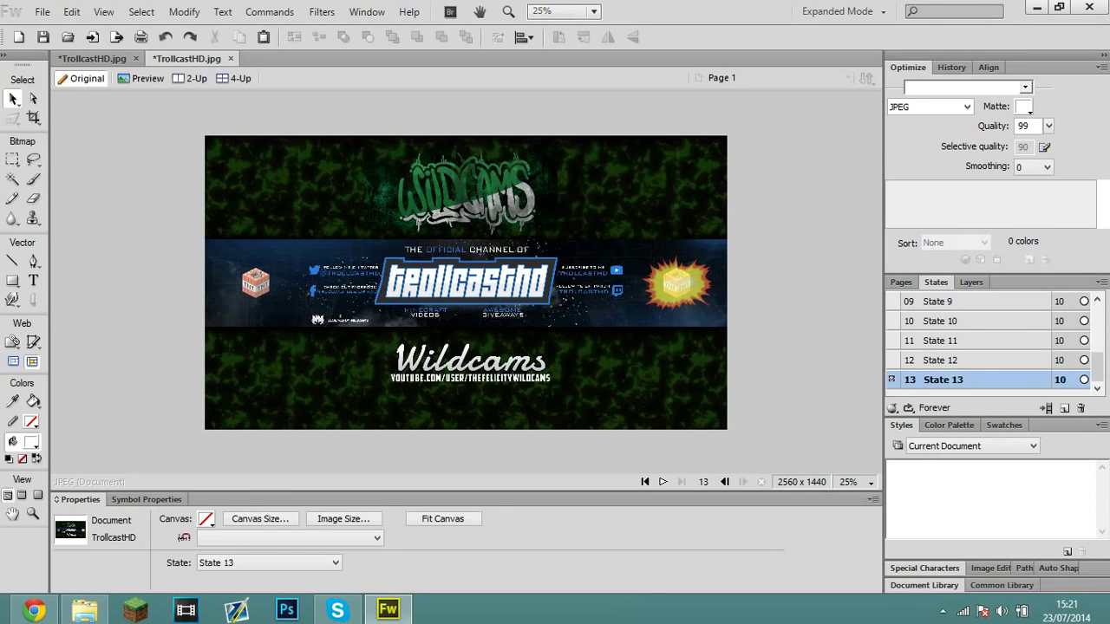
- In State 13, enlarge the explosion to about 469 × 371 px, centre it on the TNT block, and preview the animation
scroll(980, 347, up, 1)
click(677, 283)
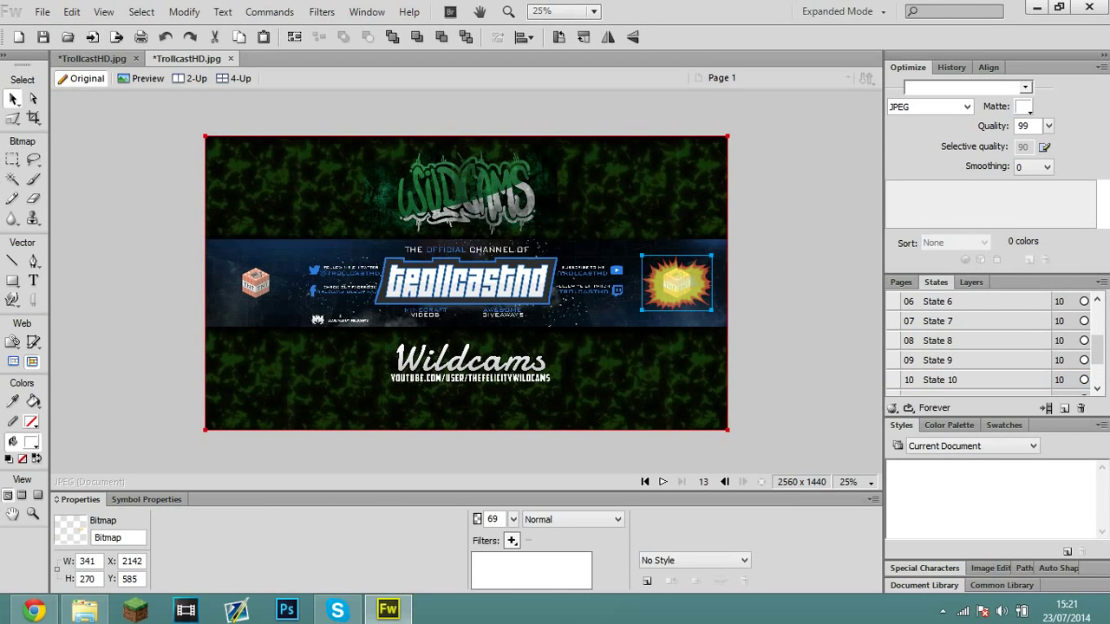
drag(641, 310, 616, 331)
drag(663, 293, 677, 282)
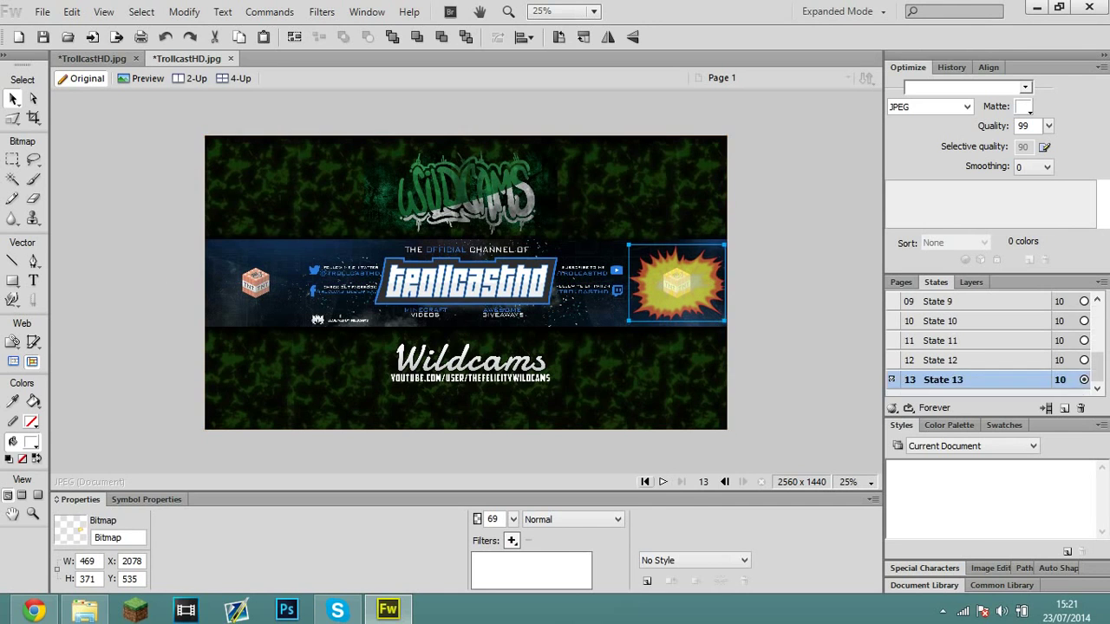
click(663, 482)
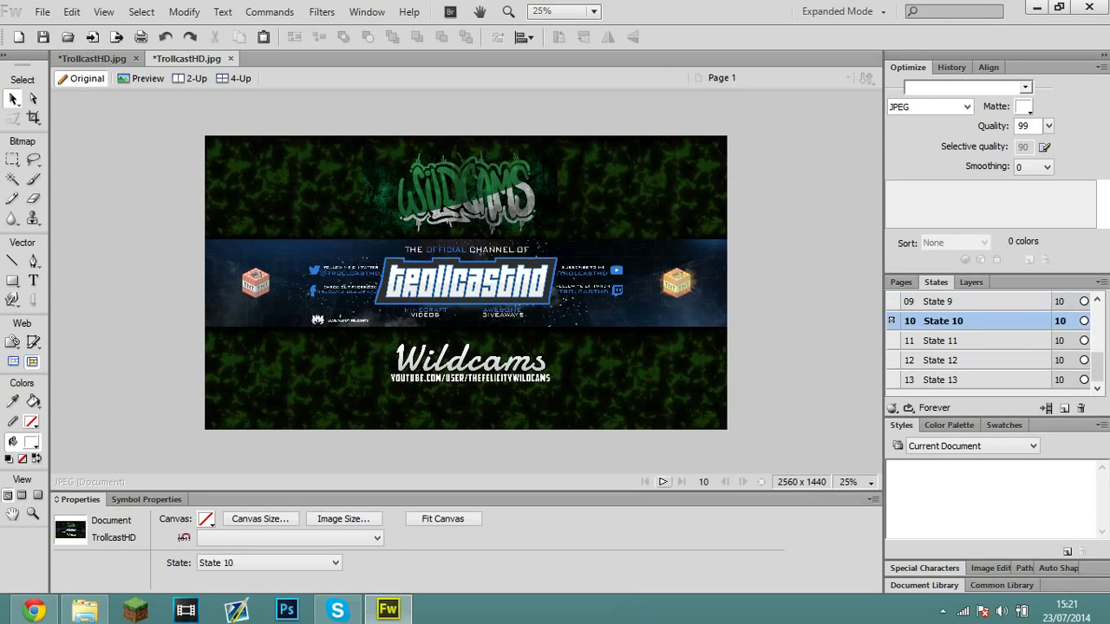
key(ctrl+alt+p)
- Try raising the explosion's opacity to 68 in State 10, and undo the change
click(970, 282)
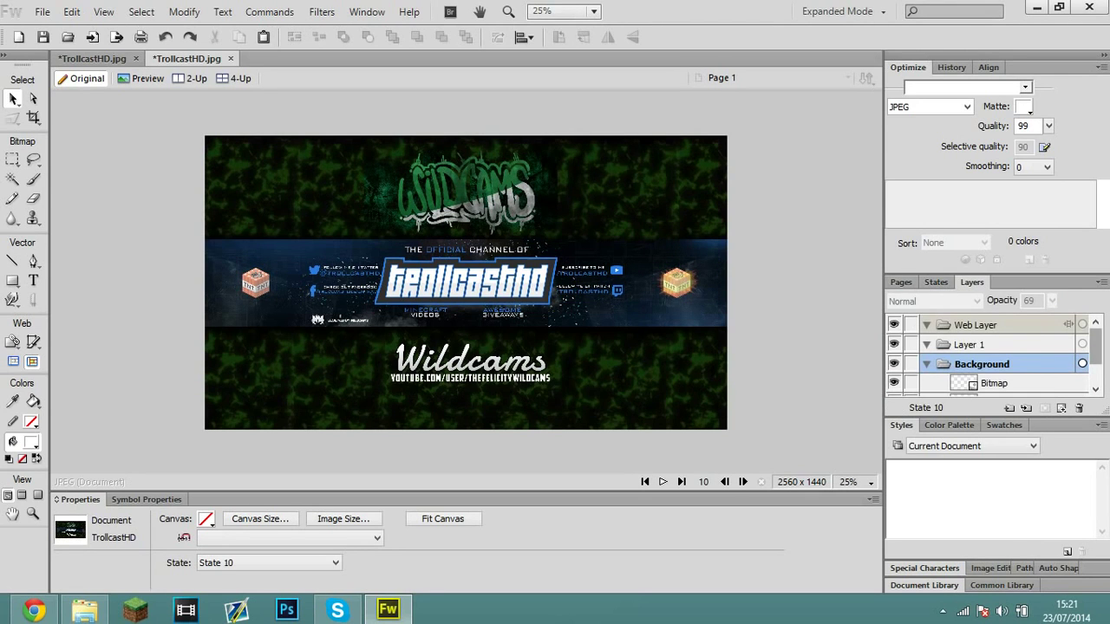
click(677, 282)
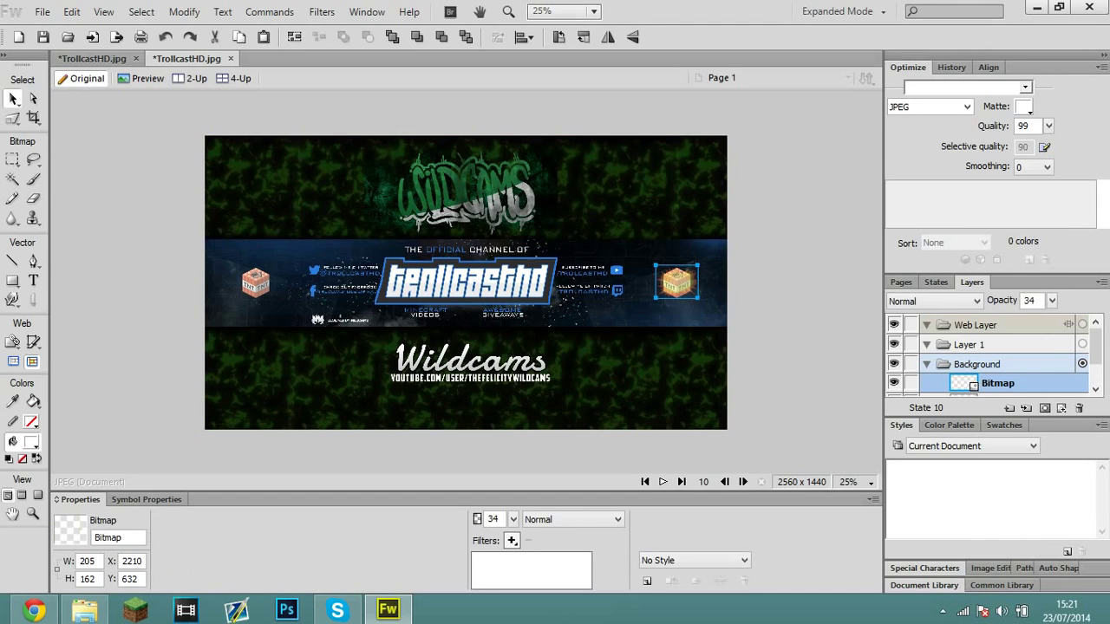
drag(1051, 300, 1056, 242)
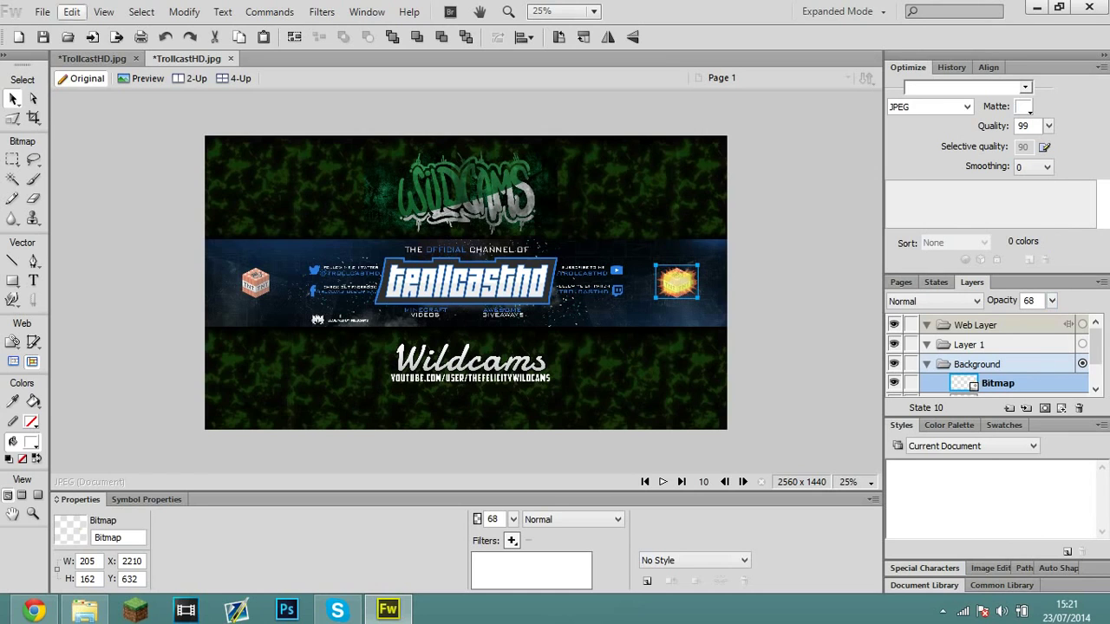
click(166, 36)
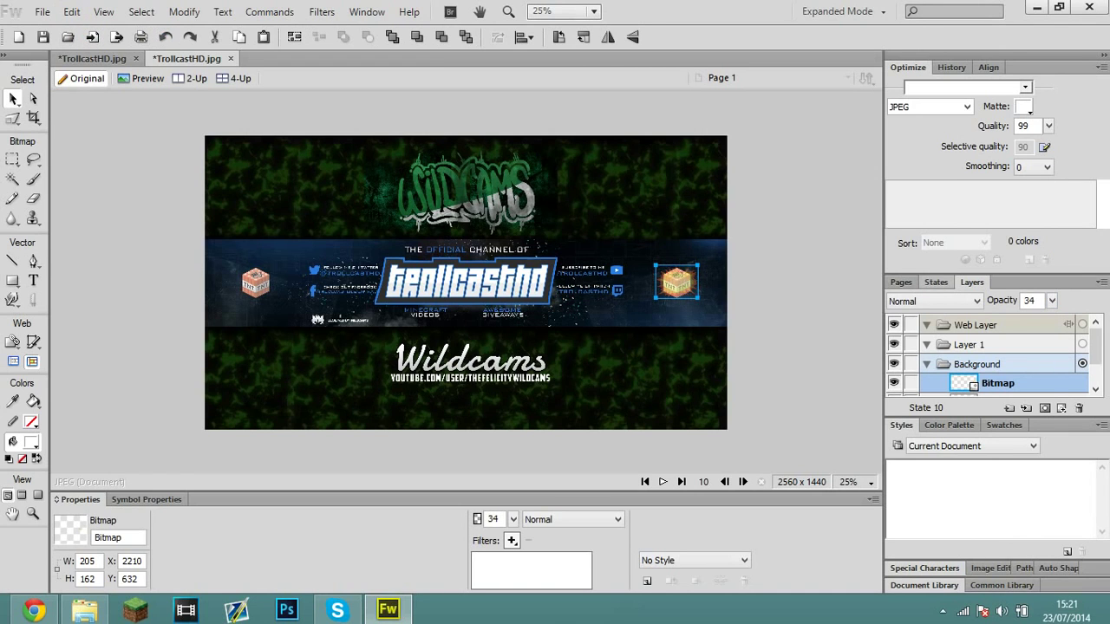
- Raise the explosion's opacity to 82 in State 13
click(935, 282)
drag(1096, 320, 1097, 367)
click(953, 379)
click(971, 282)
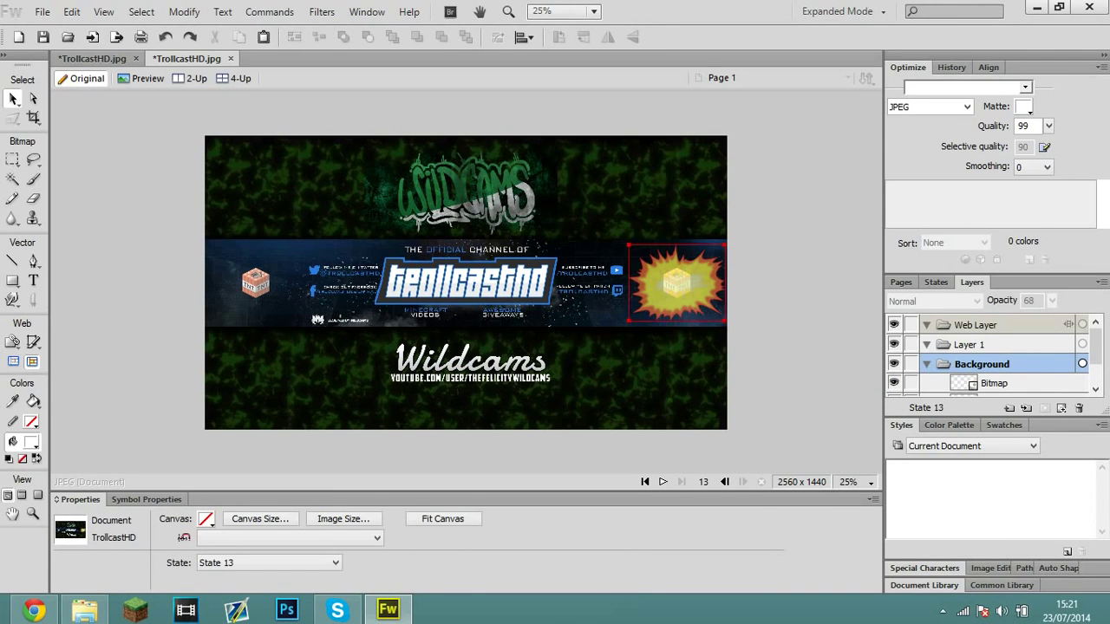
click(680, 284)
click(1052, 300)
drag(1056, 301, 1056, 283)
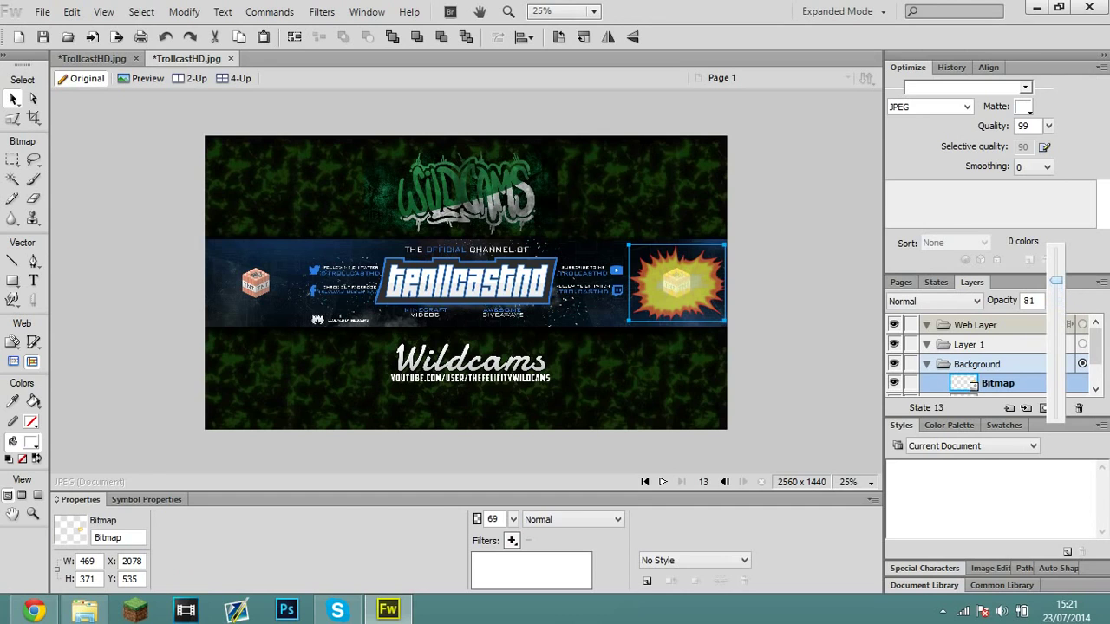
click(1051, 300)
drag(1055, 302, 1056, 328)
click(1052, 300)
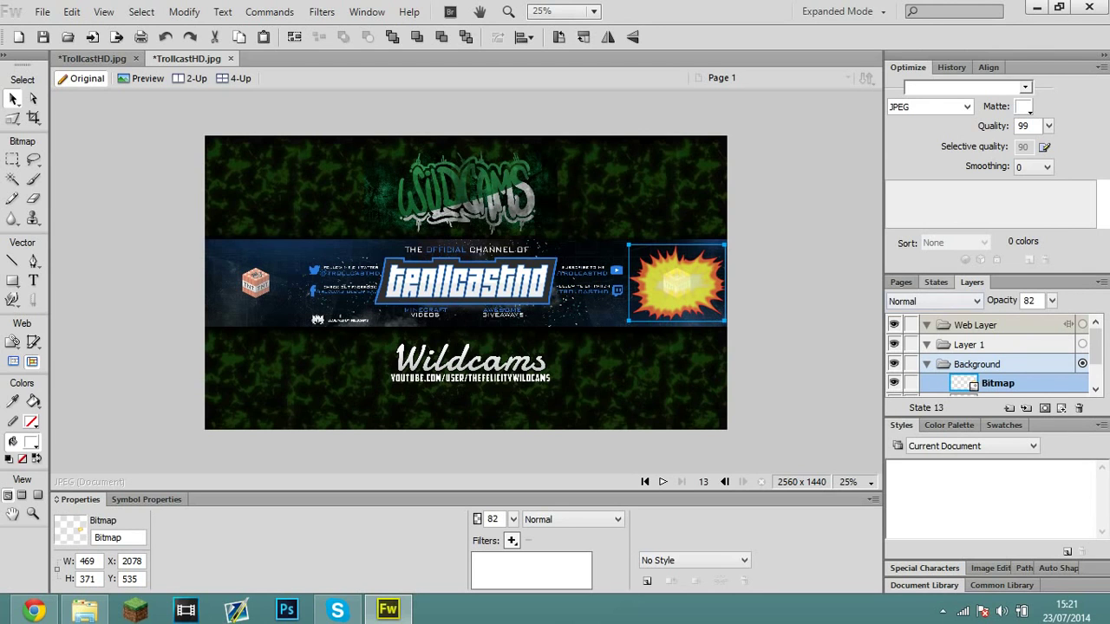
- Duplicate State 13, placing the copy directly after it
click(935, 282)
right_click(960, 380)
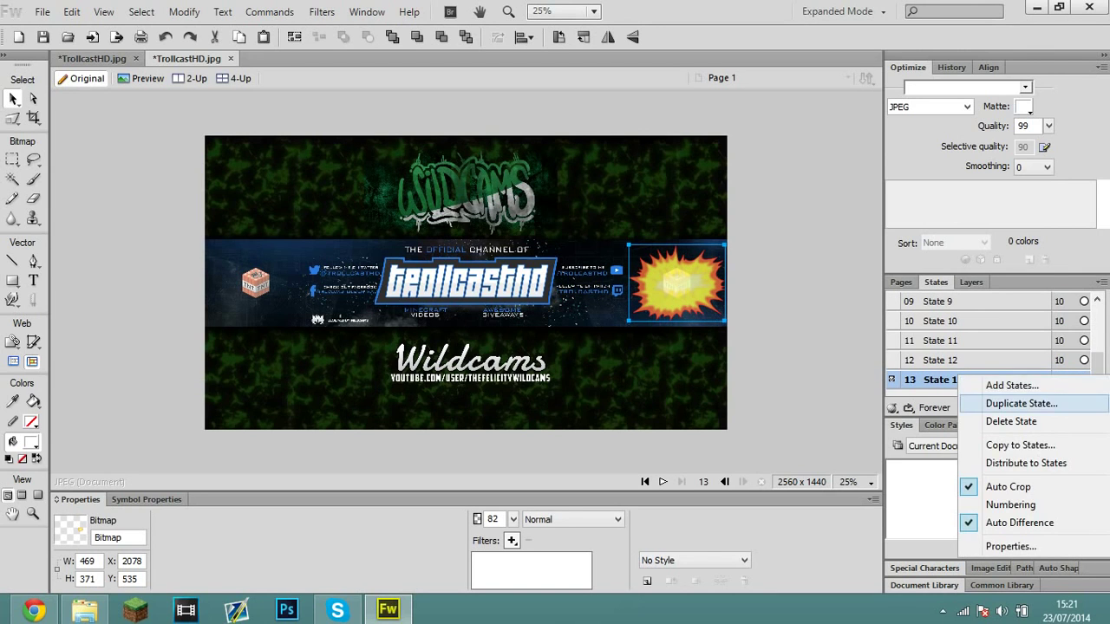
click(997, 403)
click(537, 362)
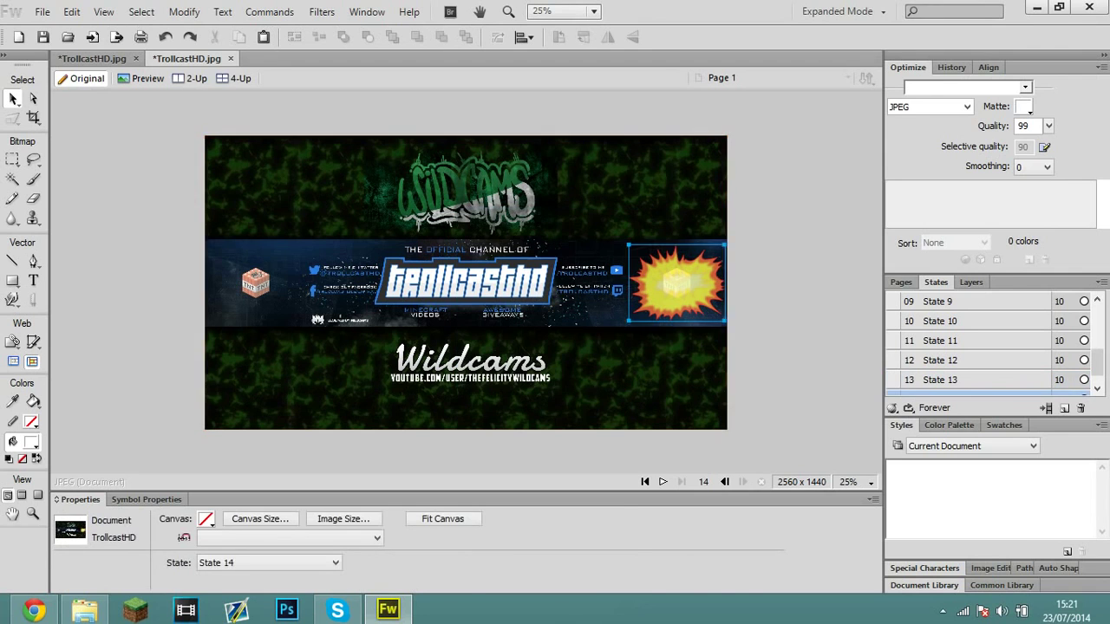
- In State 14, enlarge the explosion to about 1331 × 1053 px and position it around the right TNT block
click(677, 283)
drag(628, 321, 488, 432)
drag(568, 364, 622, 291)
drag(543, 358, 508, 386)
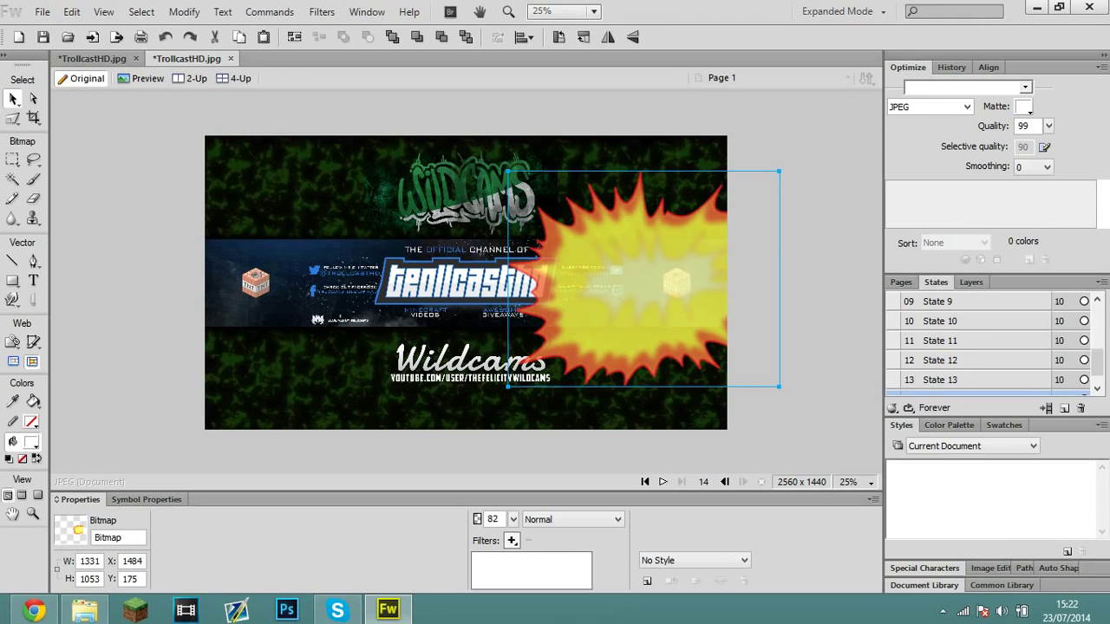
- Compare States 13 and 14, and set the delay of State 14 to 7/100 second
drag(1096, 362, 1097, 369)
click(943, 359)
click(943, 380)
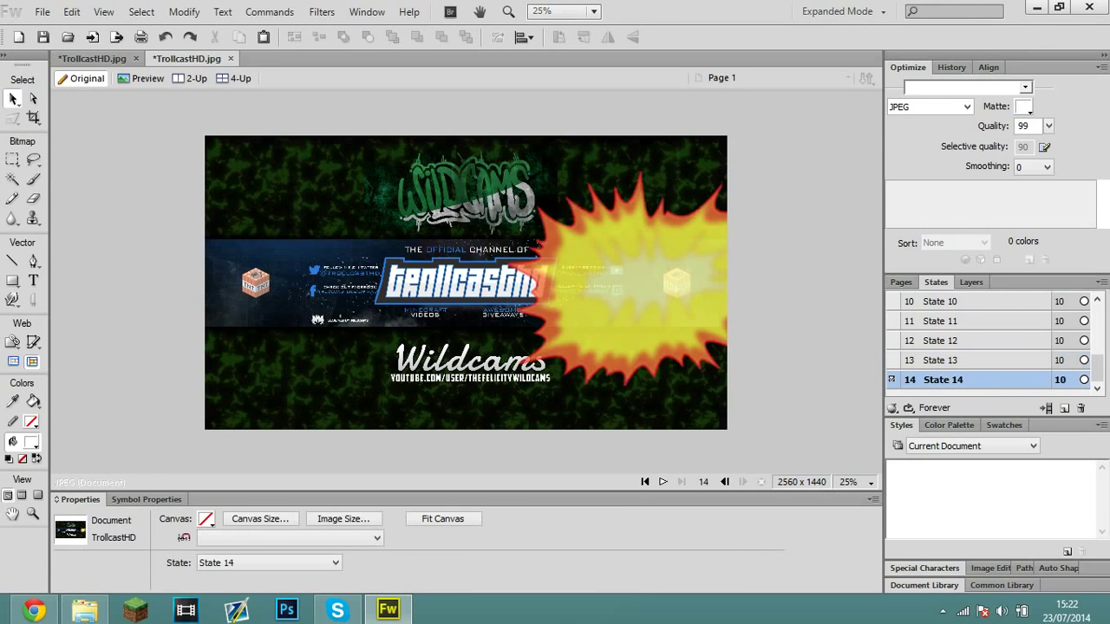
click(943, 360)
click(942, 379)
double_click(1059, 380)
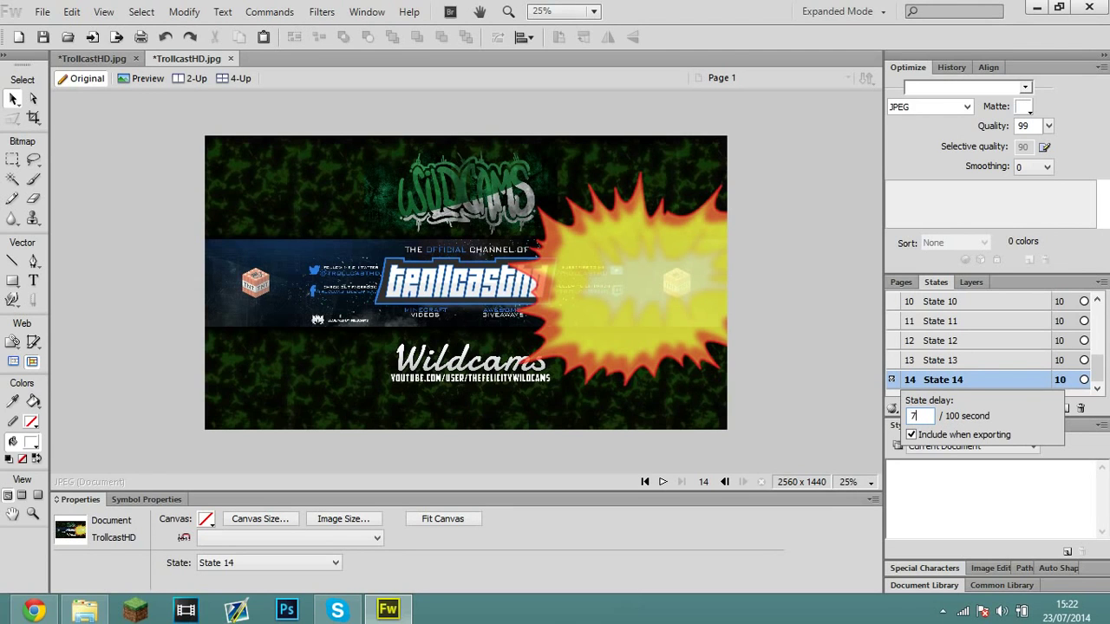
key(Return)
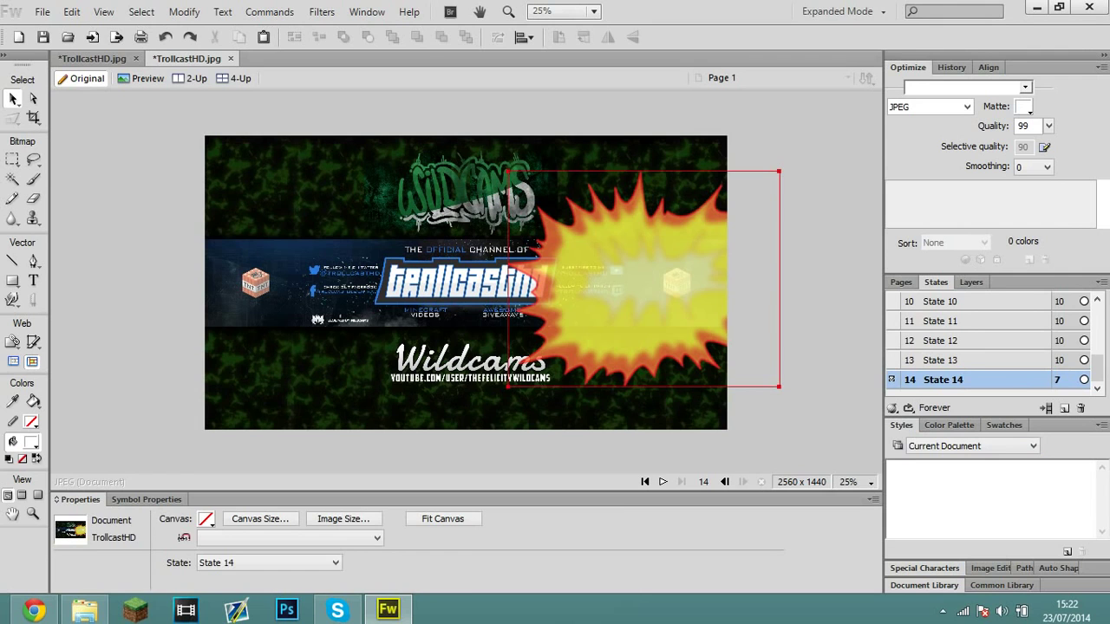
- Find the state where the explosion first appears, State 10, and place a copy of the explosion on the left TNT block
click(642, 279)
drag(1096, 368, 1097, 356)
scroll(951, 339, up, 1)
click(952, 340)
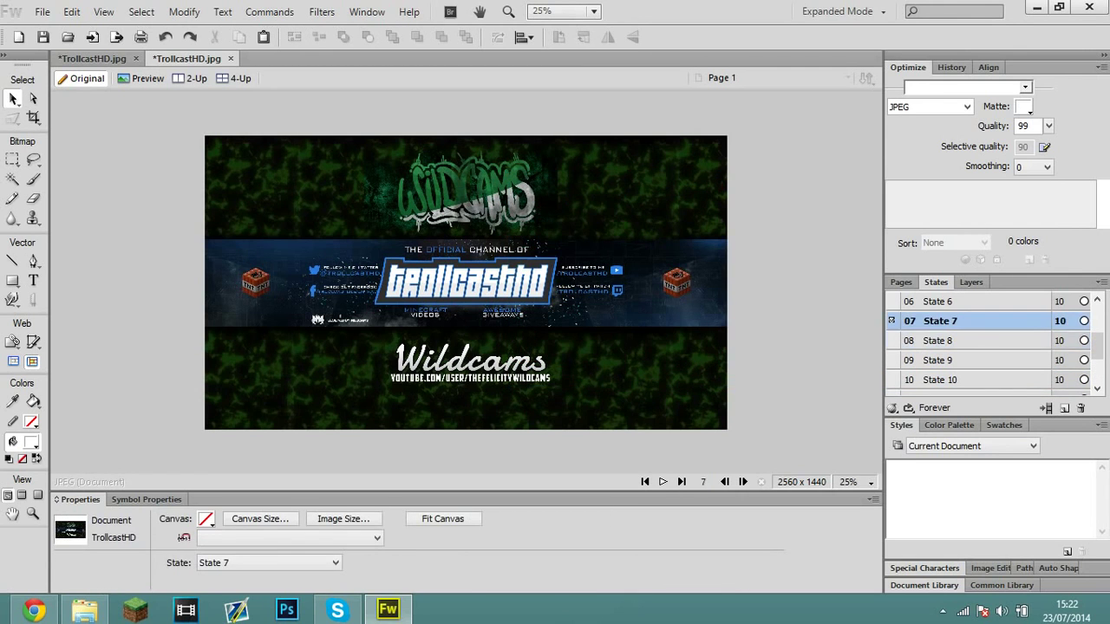
drag(1096, 346, 1097, 357)
click(952, 341)
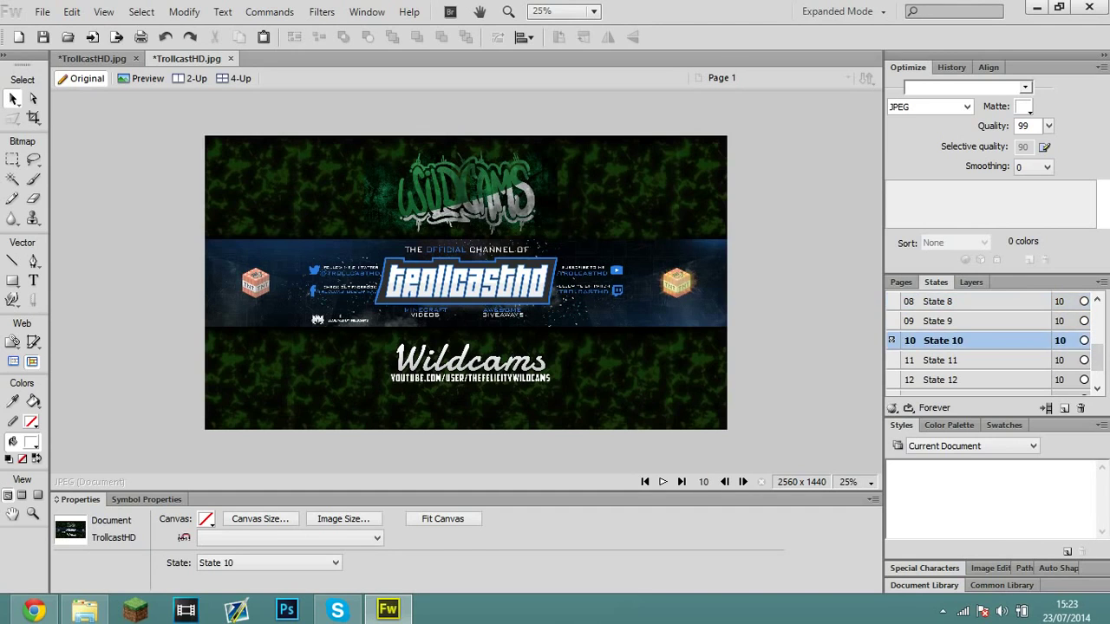
click(951, 321)
click(952, 341)
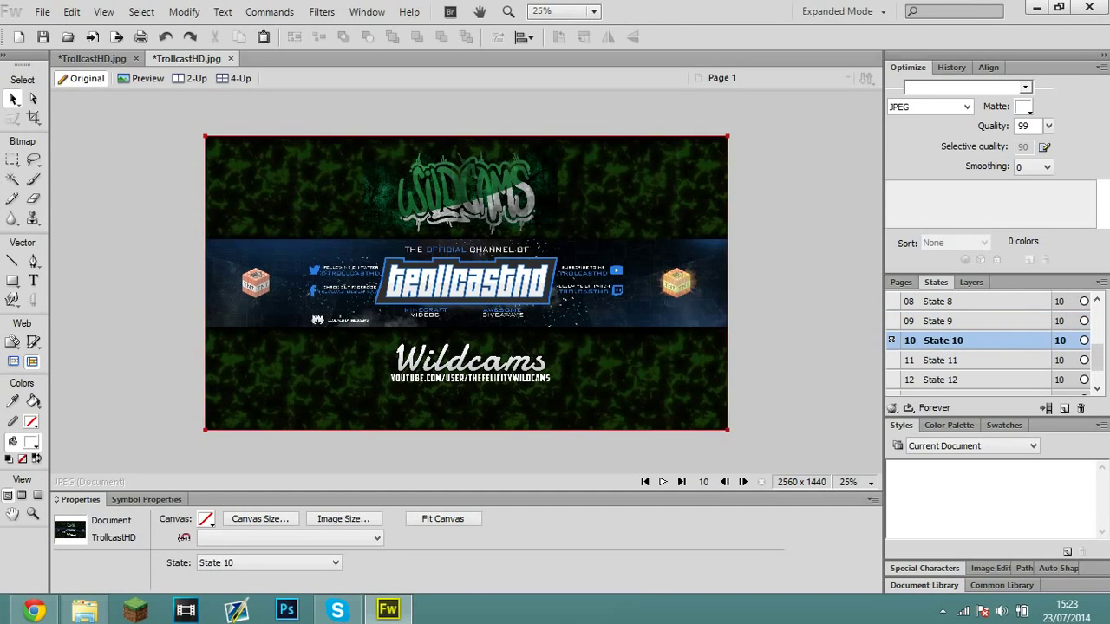
click(676, 281)
drag(676, 282, 255, 283)
- Copy the explosion from the right TNT block onto the left one in States 11, 12 and 13
click(952, 360)
click(676, 282)
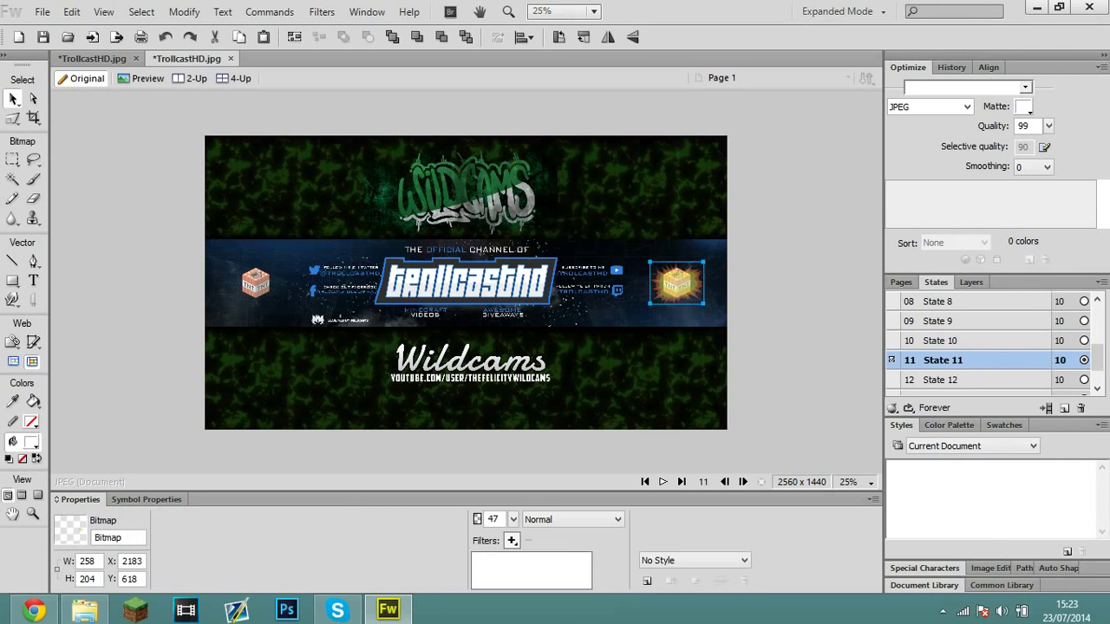
drag(676, 282, 256, 281)
key(Page_Down)
click(676, 281)
drag(676, 282, 256, 282)
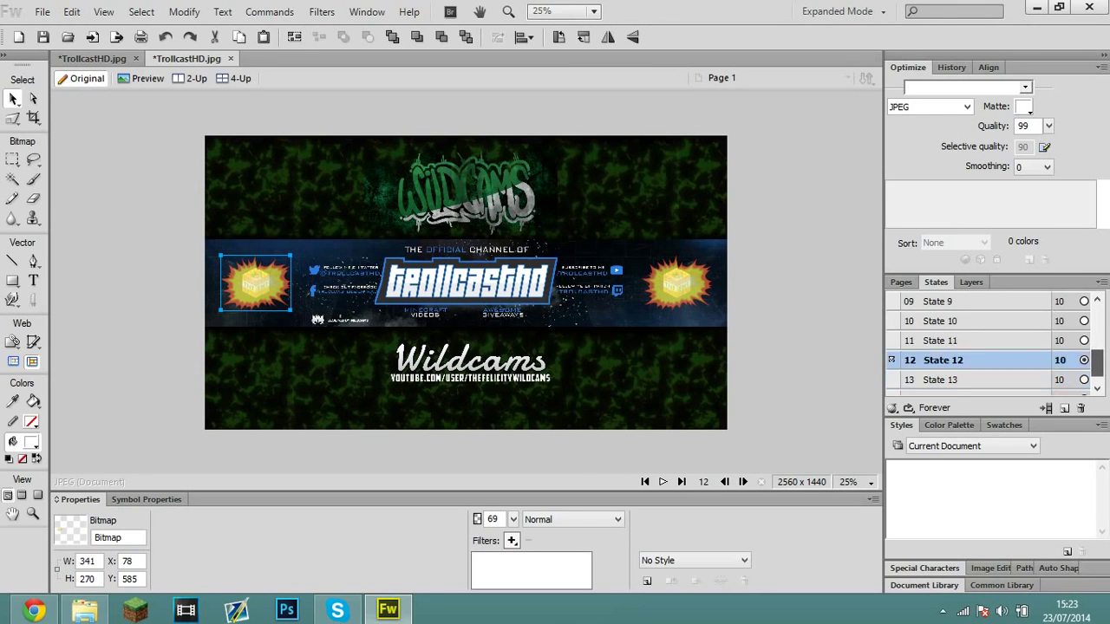
key(Page_Down)
click(677, 281)
drag(677, 282, 256, 283)
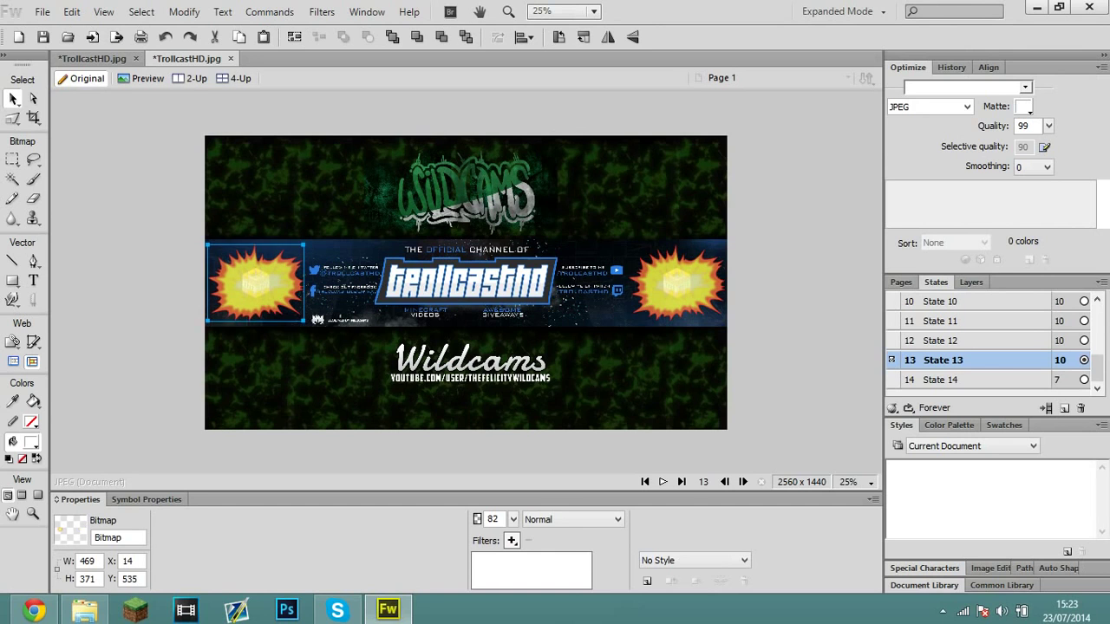
- In State 14, place a copy of the huge explosion over the left TNT block and nudge it into position
click(997, 380)
click(667, 282)
drag(633, 278, 246, 281)
key(Left)
key(Left)
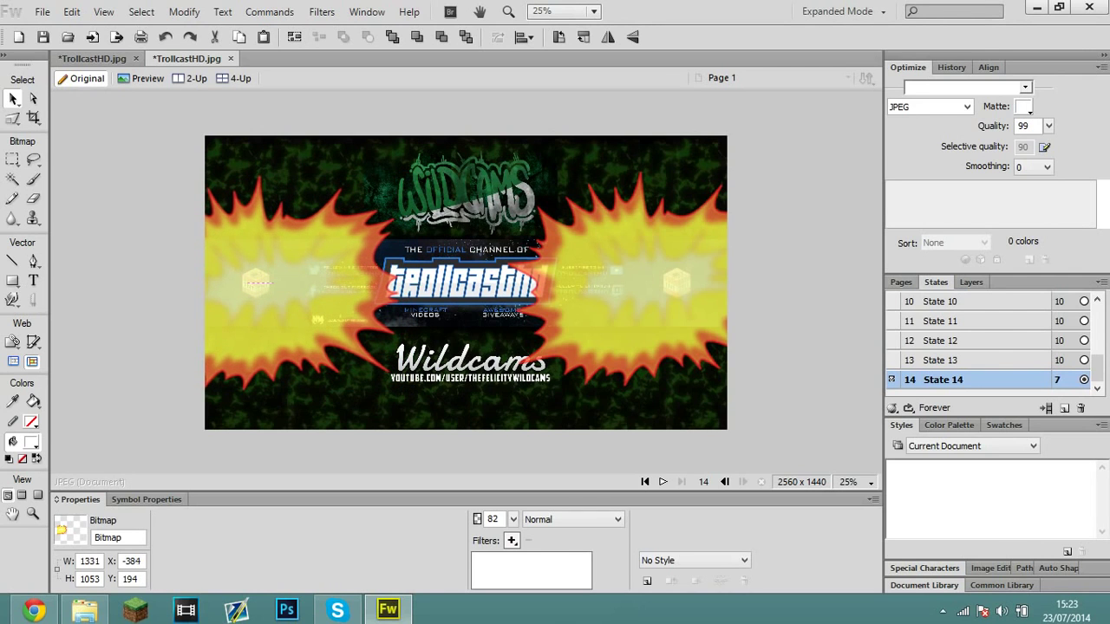
- Start a text object on the banner in State 14, using the Yikes! font at size 400
key(t)
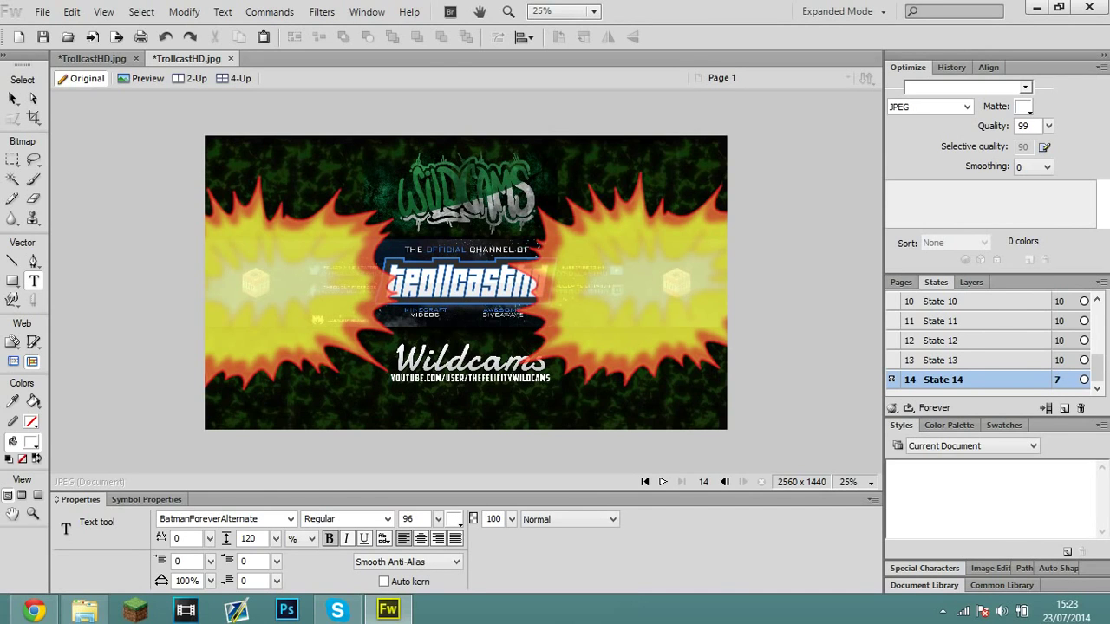
click(335, 302)
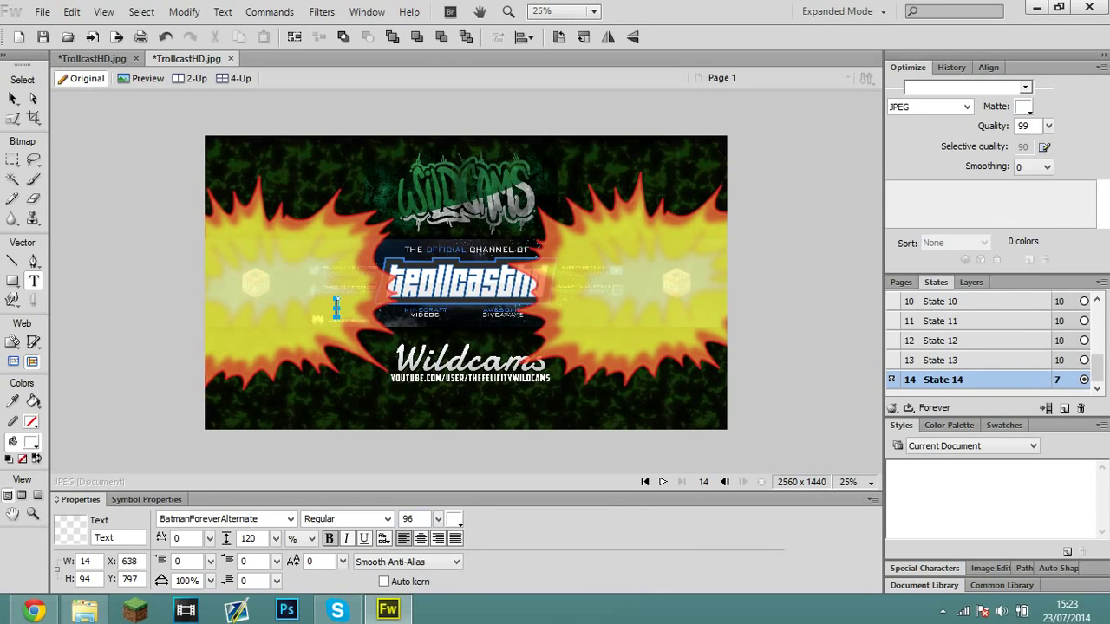
click(417, 519)
key(Return)
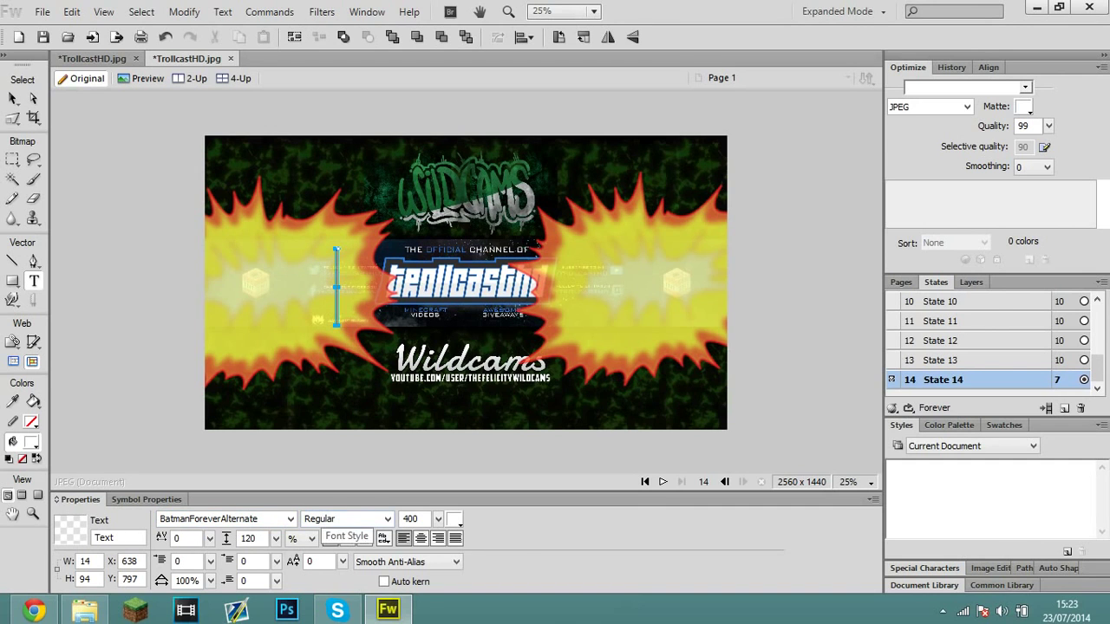
click(291, 518)
drag(290, 223, 291, 392)
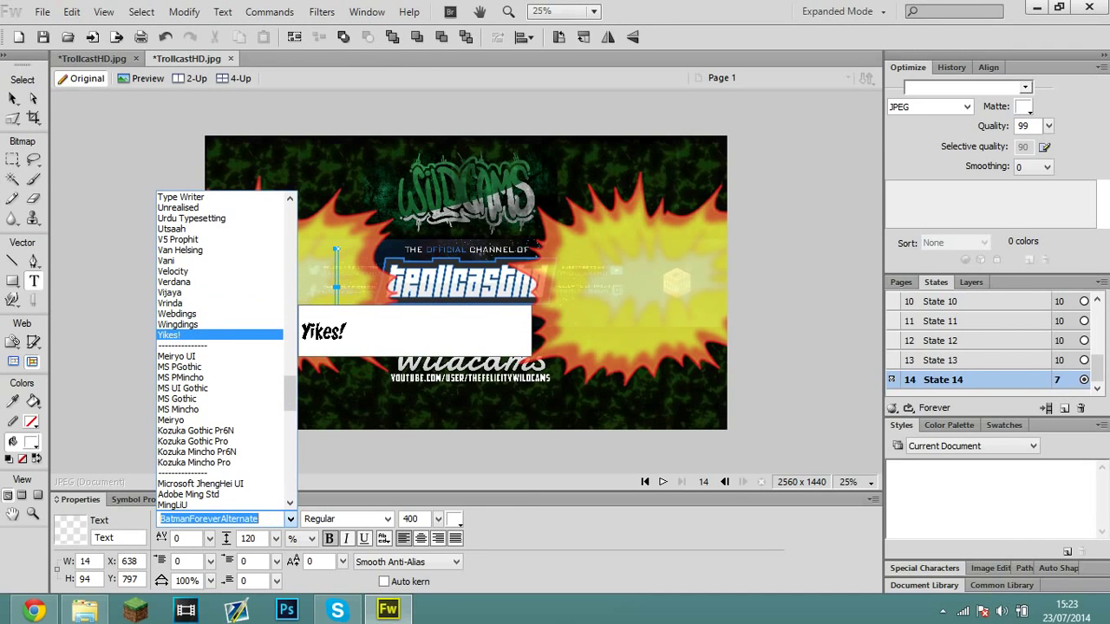
key(Return)
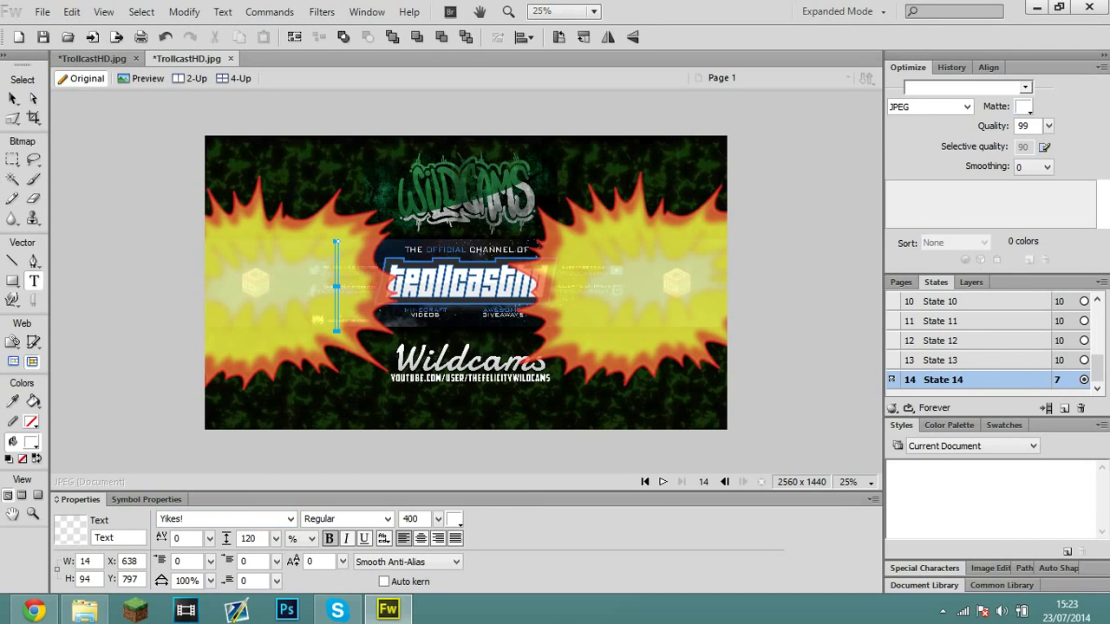
- Enter the text "SUBSRIBE!" and move it to the centre of the banner, overlapping both explosions
text(SUBS)
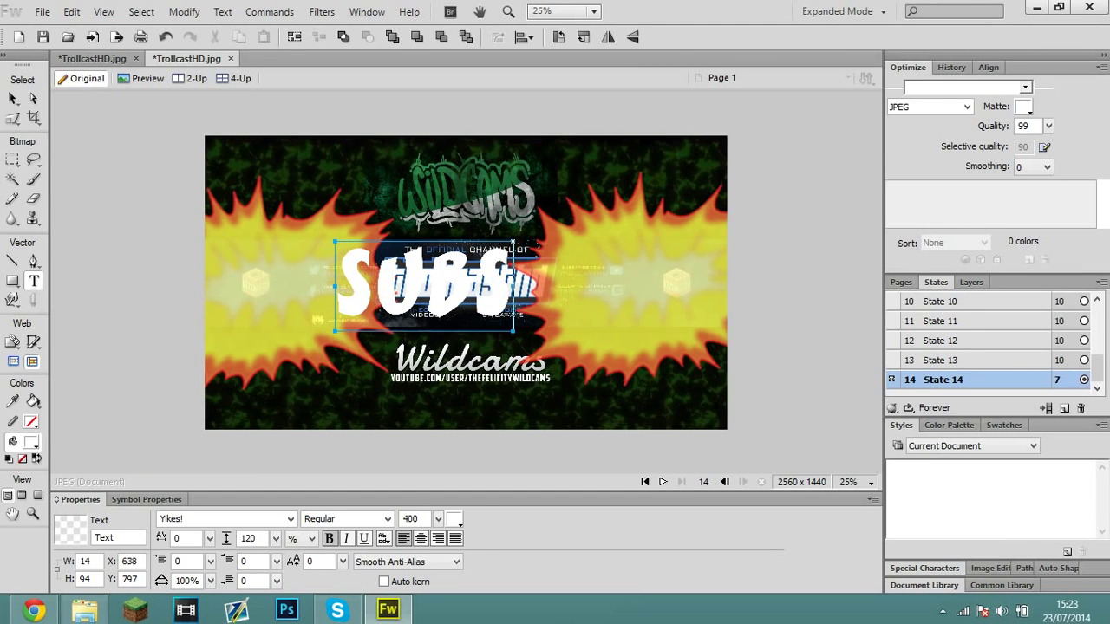
text(R)
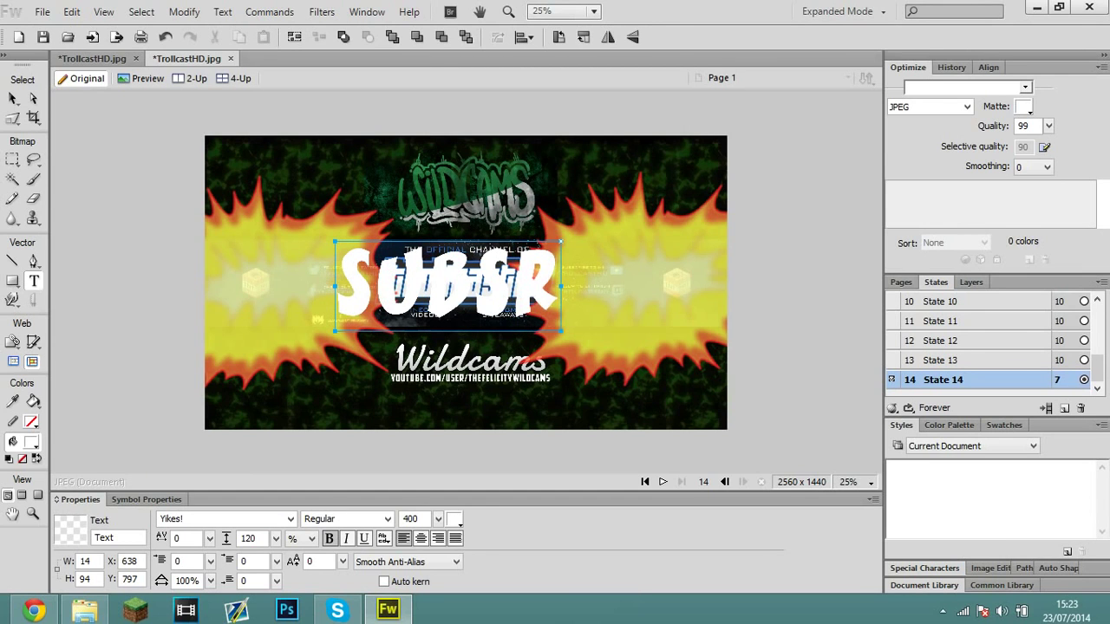
text(IBE!)
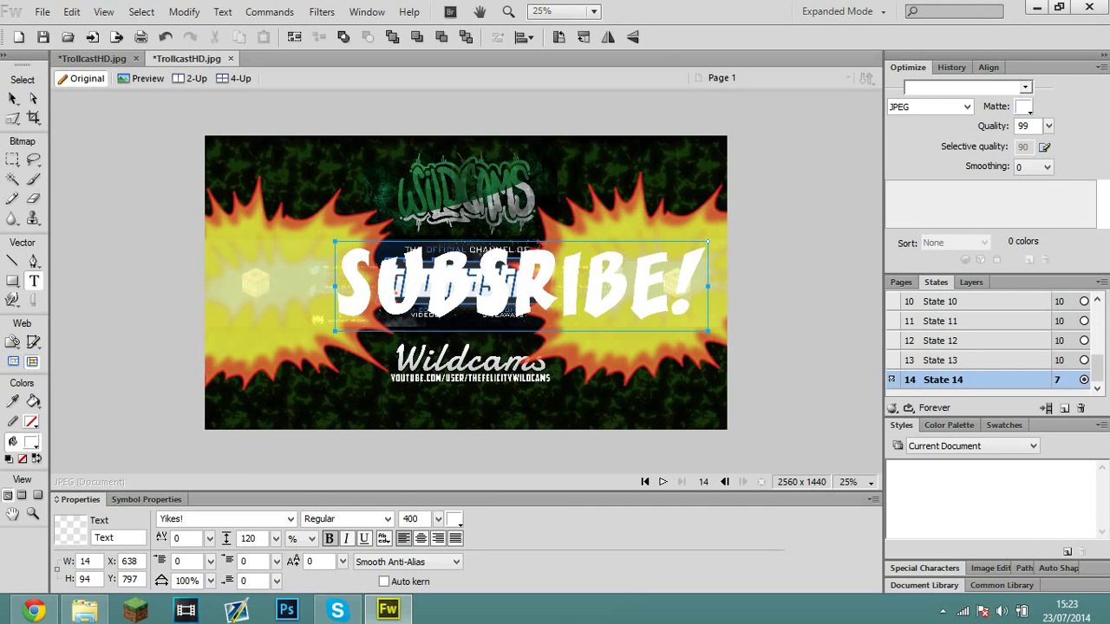
drag(522, 286, 462, 284)
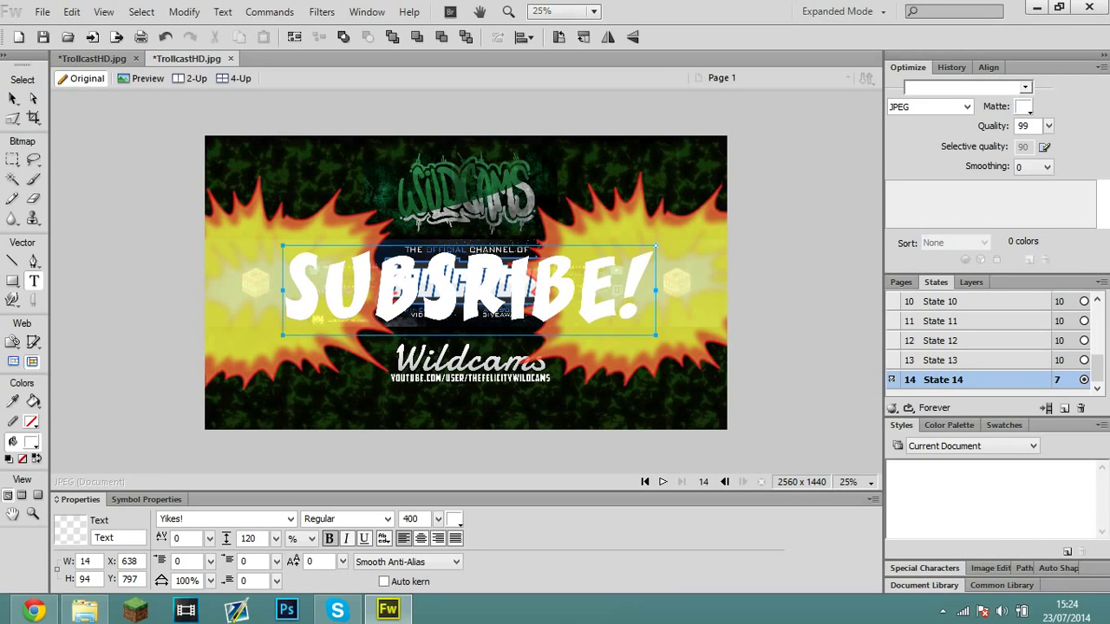
- Play the banner animation from State 1 to preview it, and stop the playback
drag(1098, 367, 1099, 299)
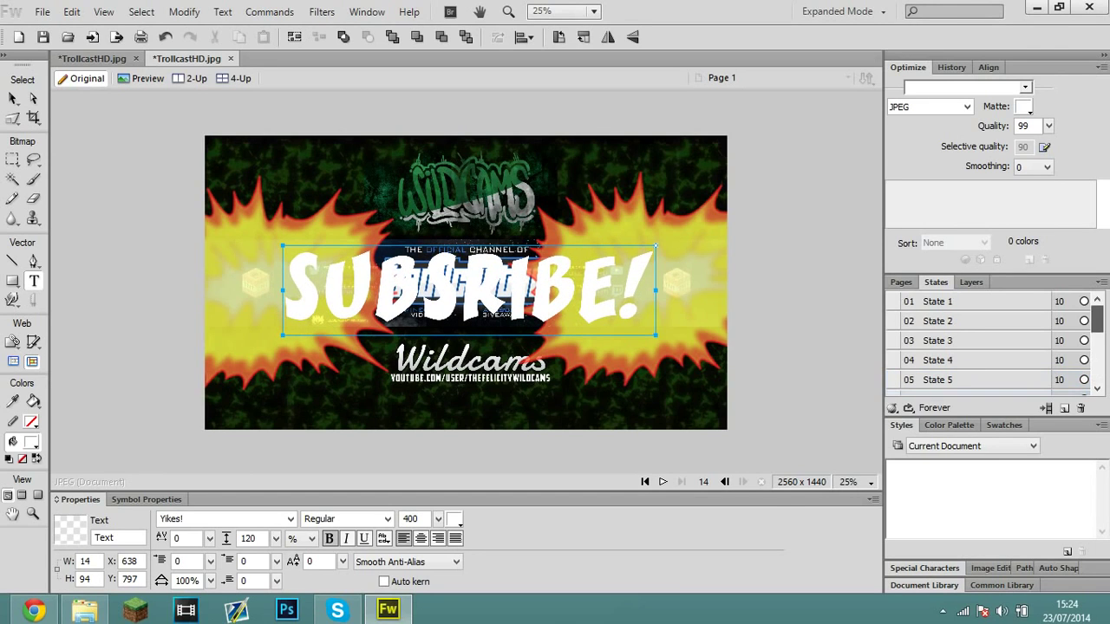
click(941, 302)
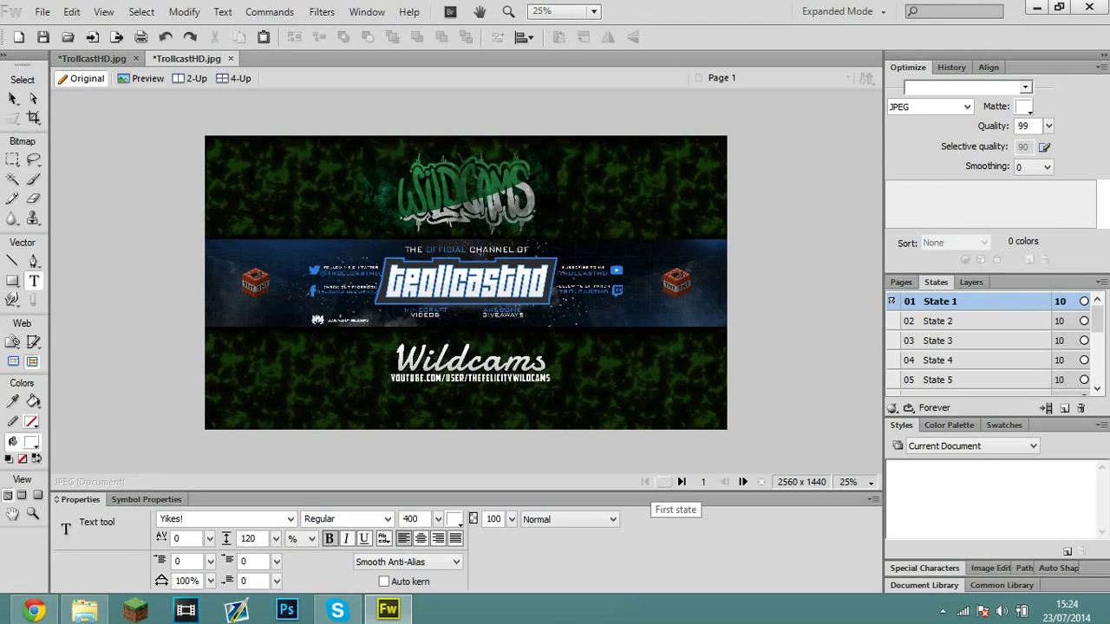
click(662, 482)
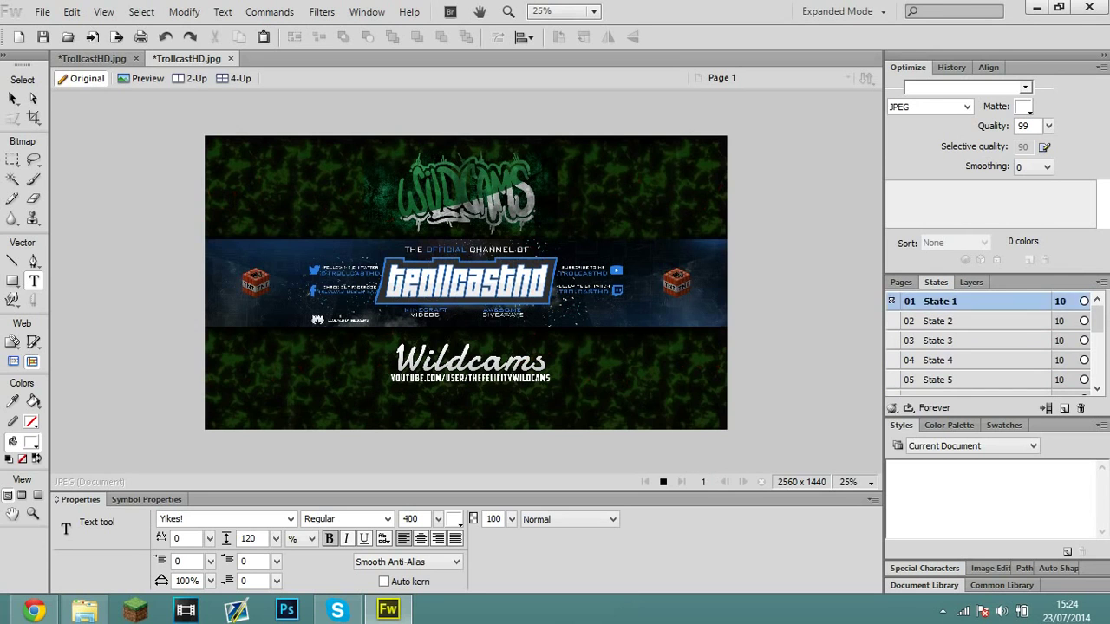
click(663, 482)
- Open the delay setting of State 12, close it without changes, and return to State 1
drag(1098, 319, 1097, 368)
click(971, 359)
click(971, 340)
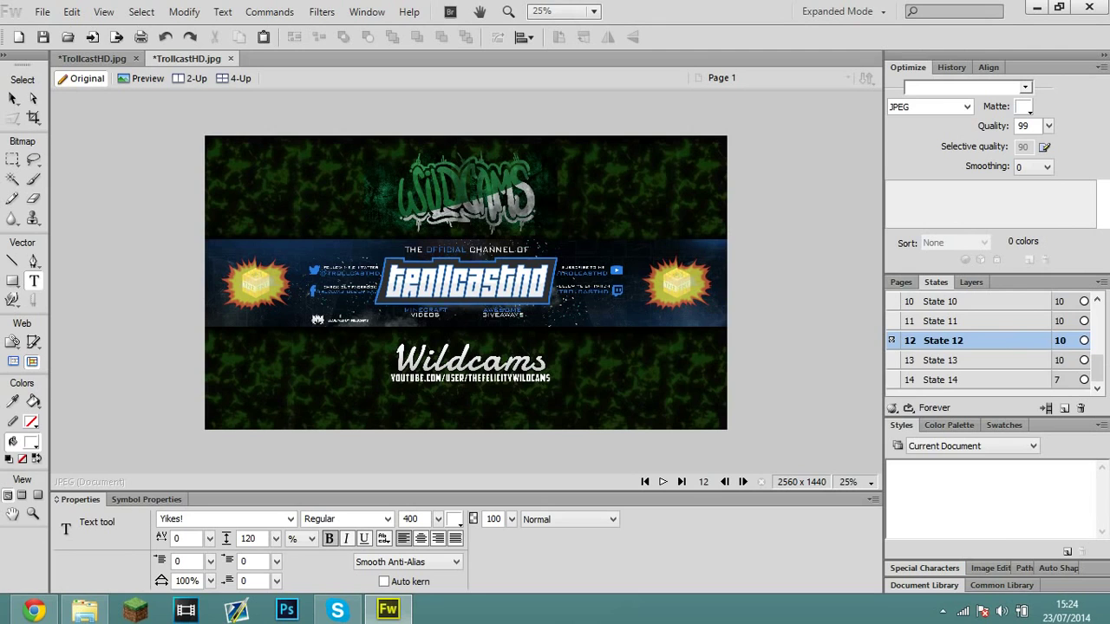
double_click(1060, 340)
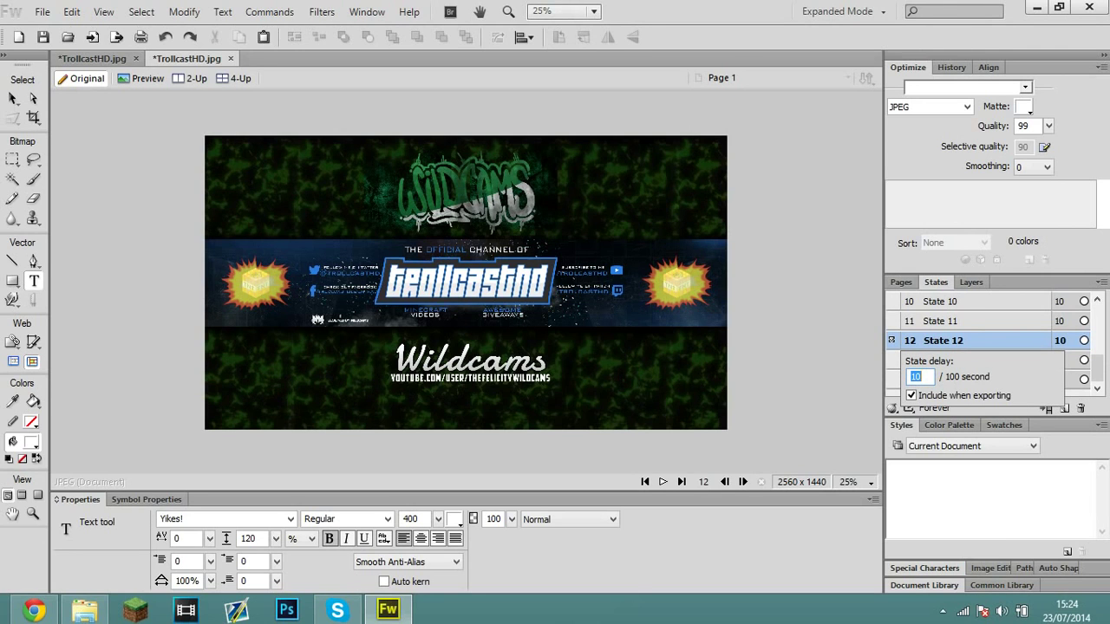
right_click(958, 341)
click(1097, 331)
right_click(988, 337)
scroll(1011, 381, down, 1)
scroll(1022, 322, up, 2)
click(1023, 322)
drag(1097, 344, 1097, 328)
scroll(989, 340, up, 2)
click(979, 302)
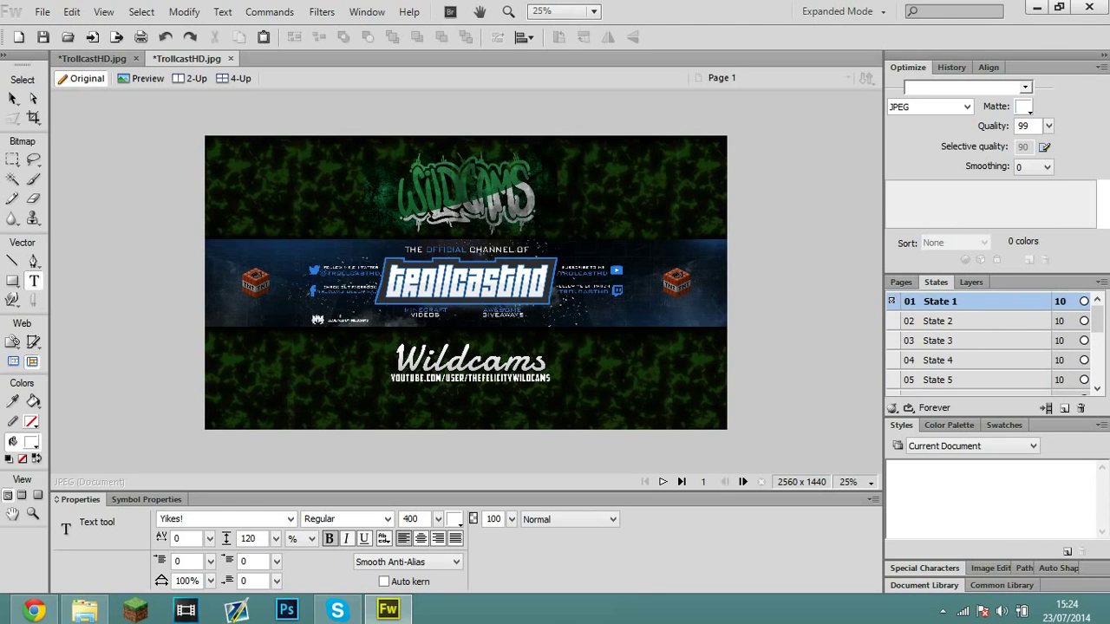
- Set the export optimization to the Animated GIF WebSnap 128 preset, keeping Animated GIF as the format
click(1025, 87)
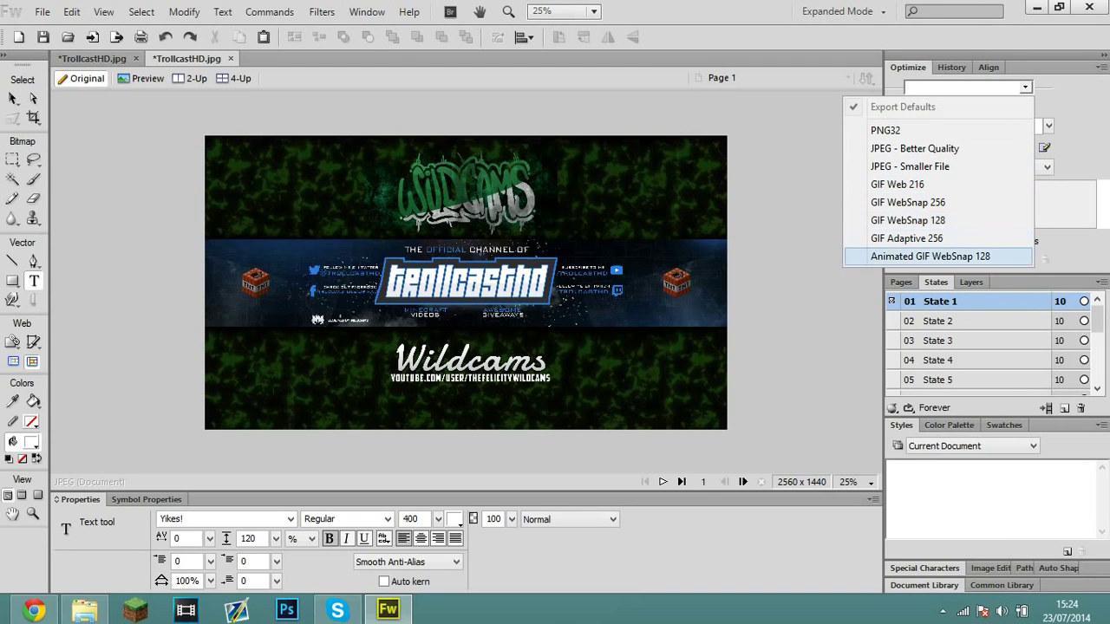
click(930, 255)
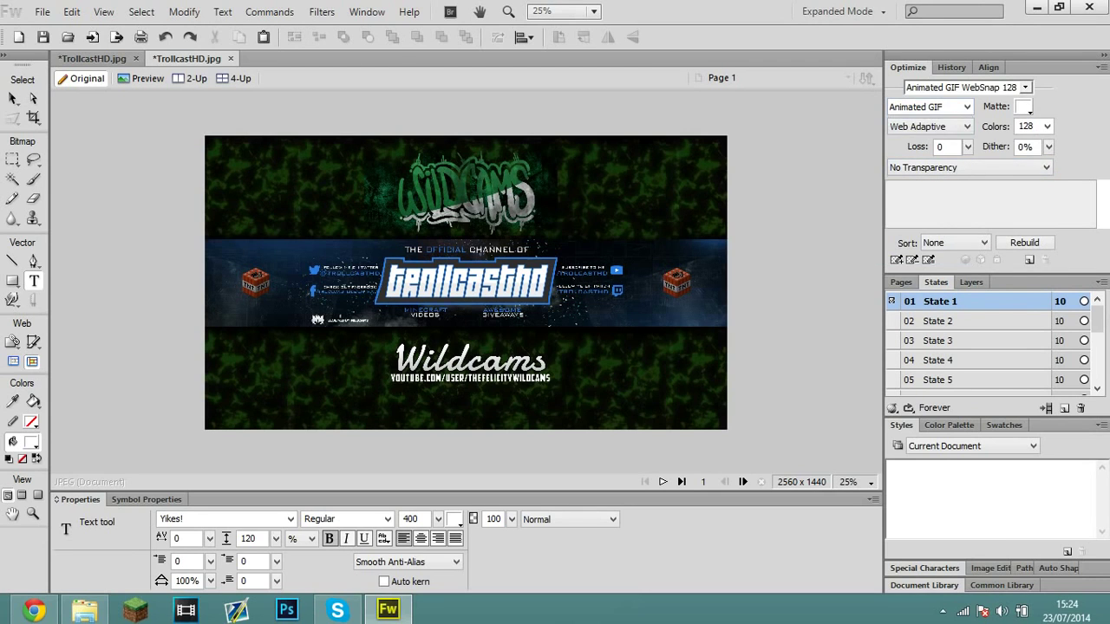
click(965, 106)
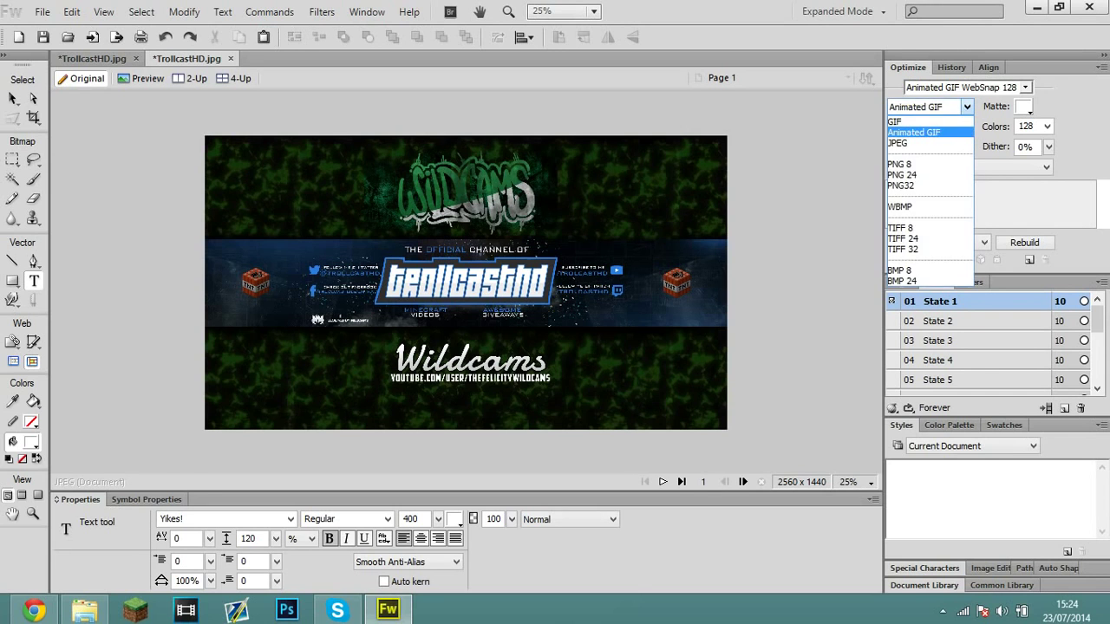
click(914, 132)
click(42, 11)
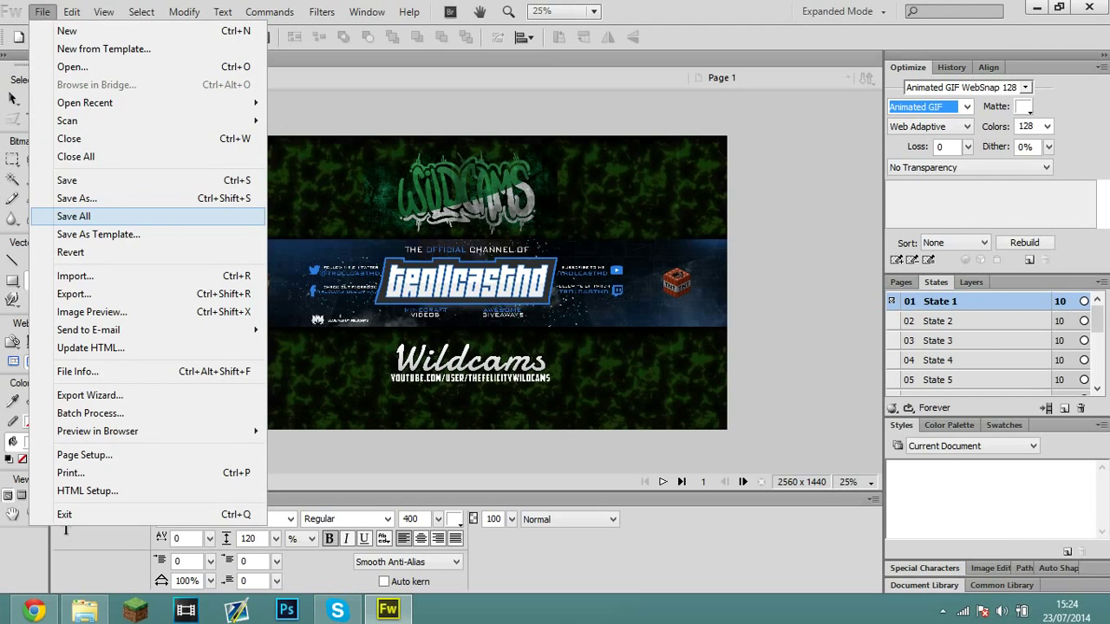
click(77, 197)
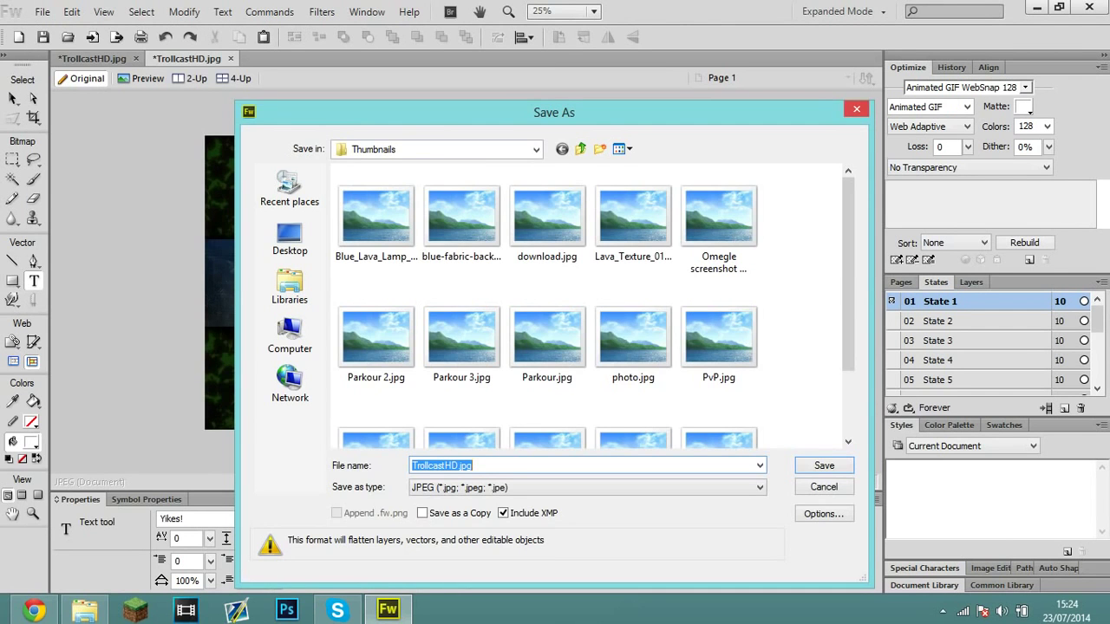
key(Escape)
- Export the animation to the Thumbnails folder as "Video gif.gif", with images only
click(41, 12)
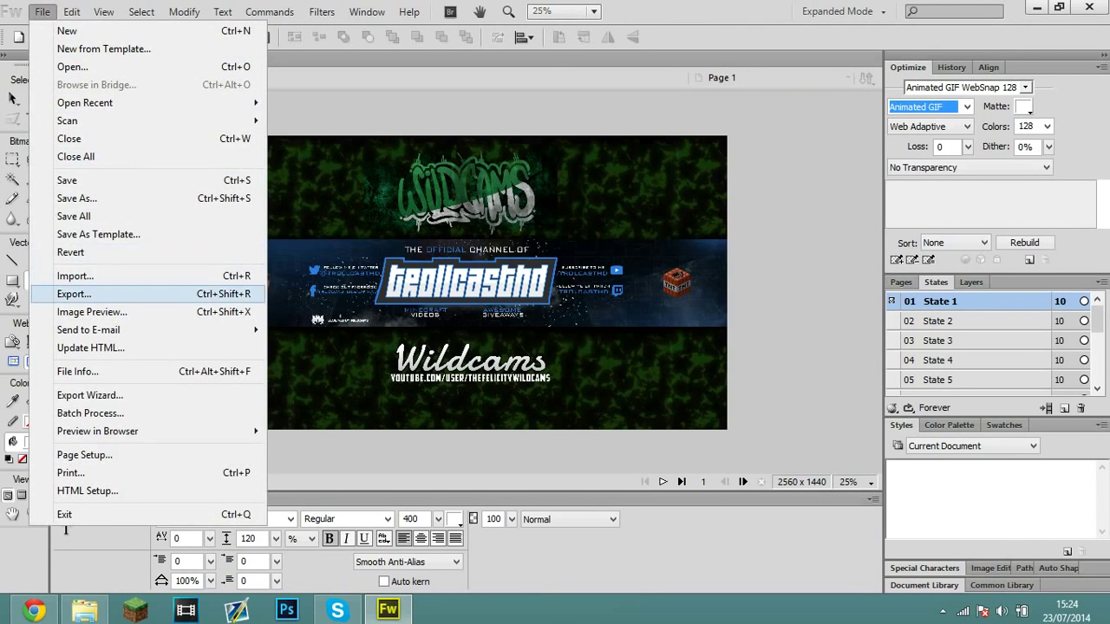
click(74, 294)
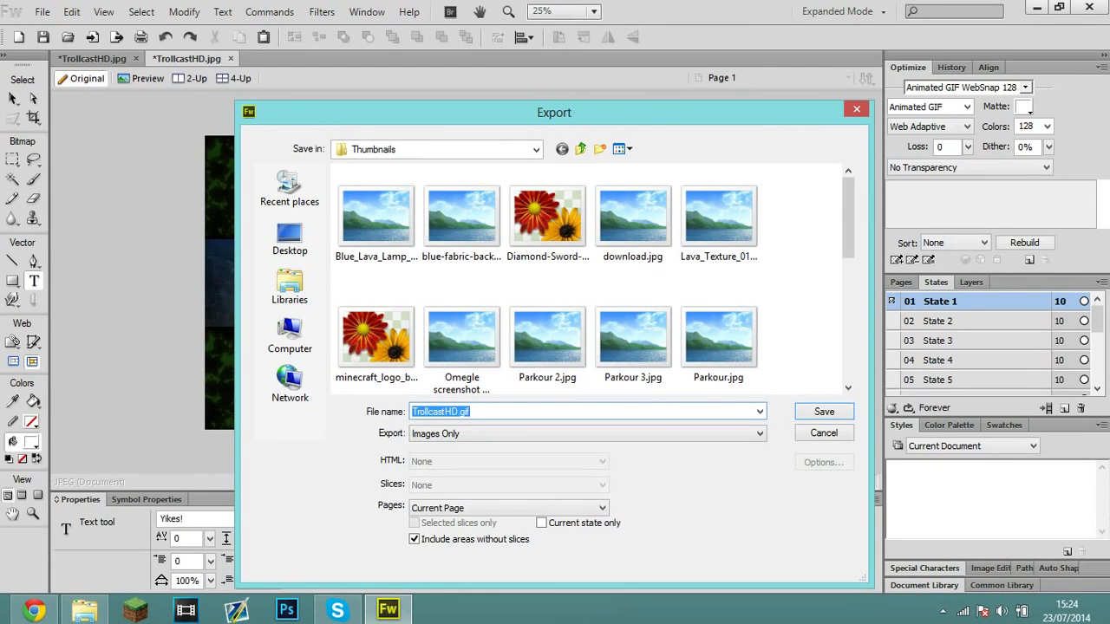
key(BackSpace)
key(Return)
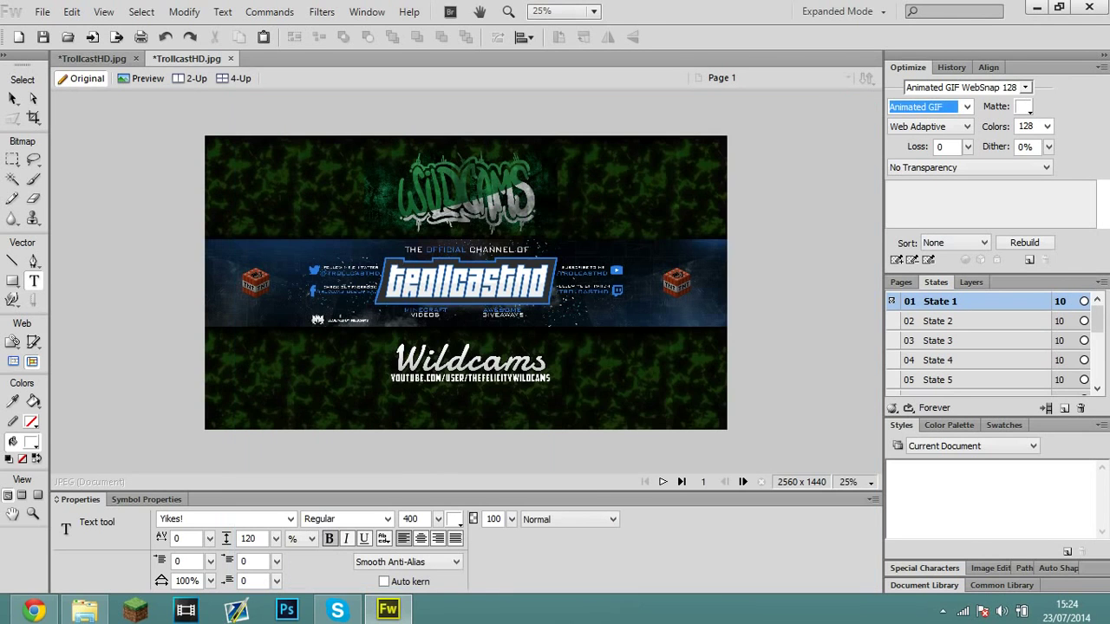
- Switch to File Explorer, find Video gif.gif in the Thumbnails folder and open it
click(84, 610)
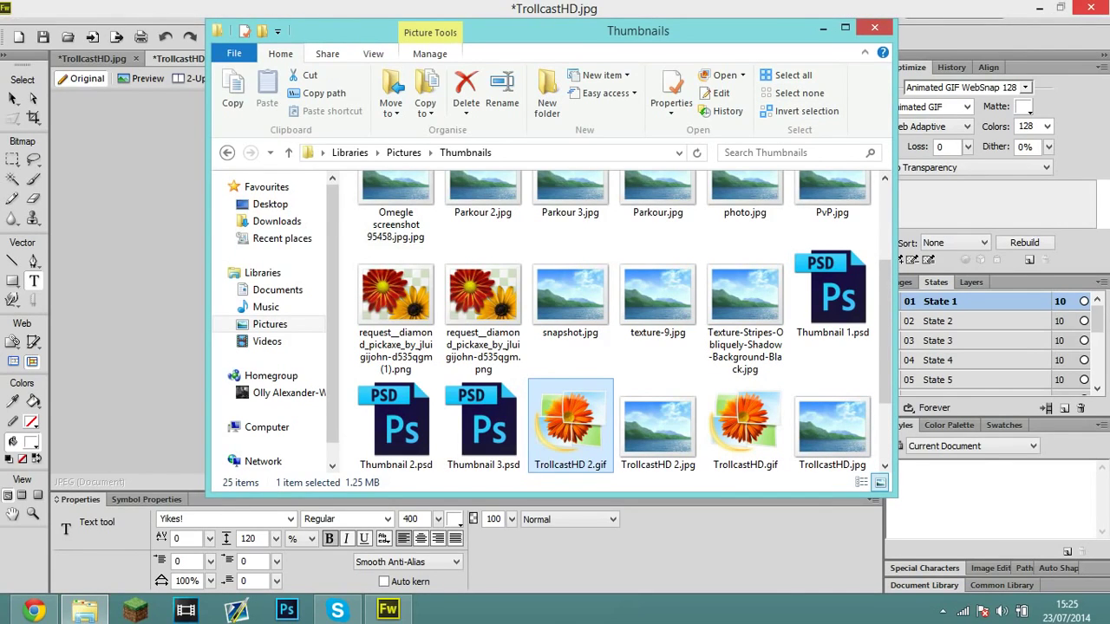
drag(555, 31, 503, 90)
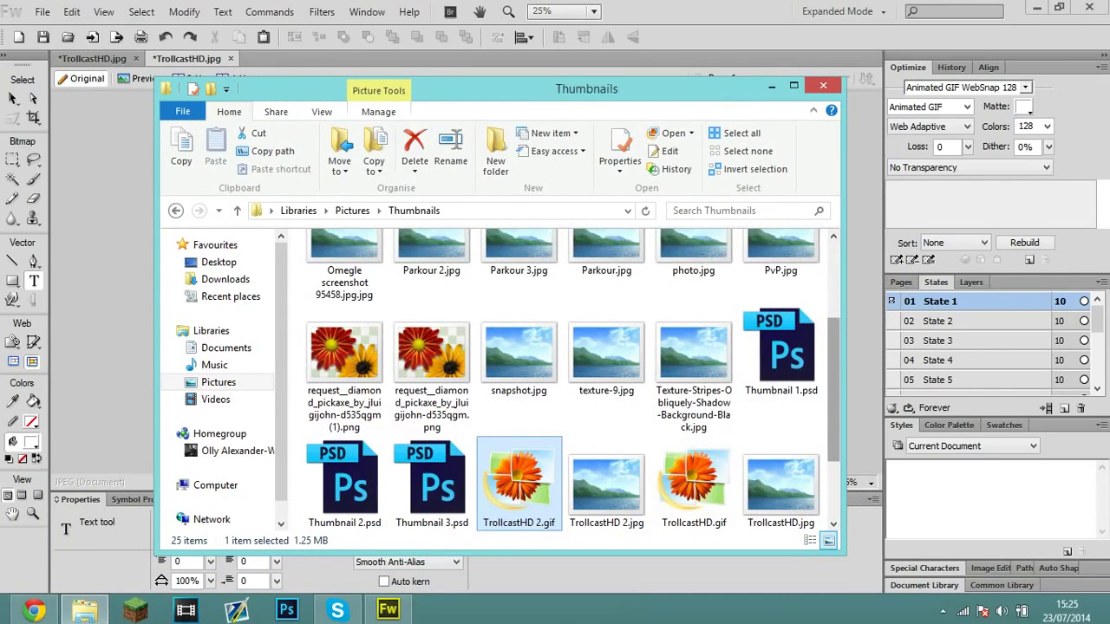
drag(833, 331, 833, 378)
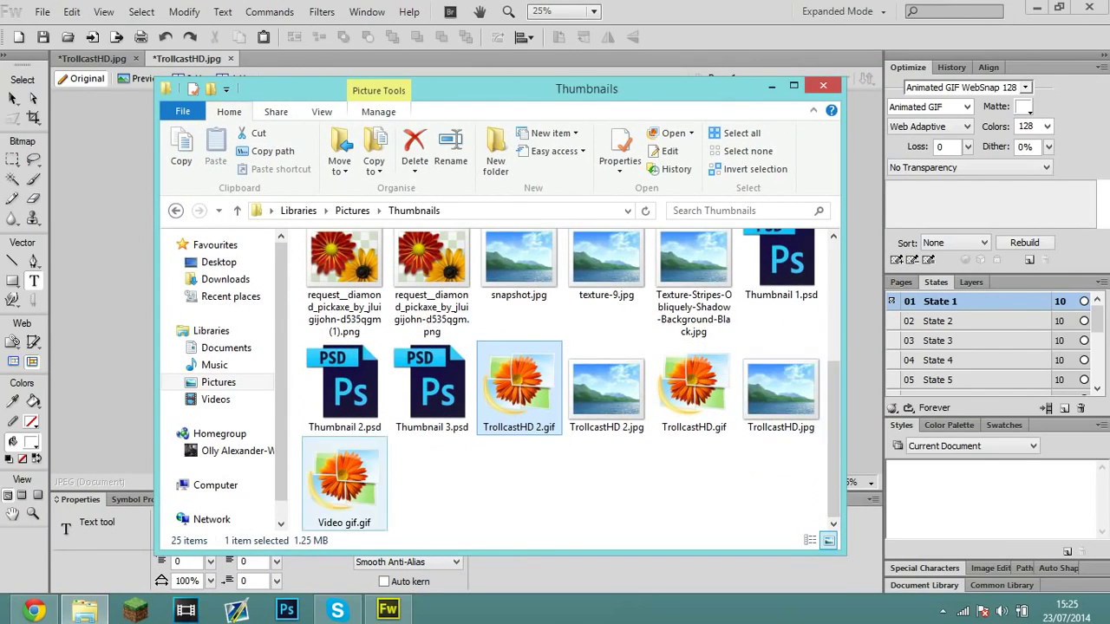
double_click(344, 481)
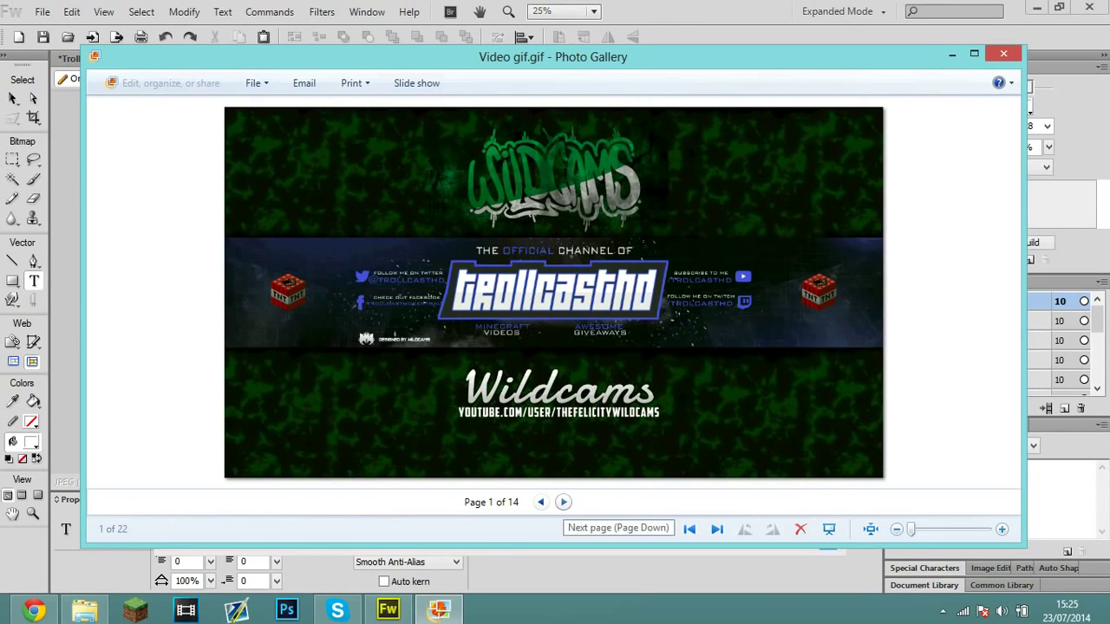
- Page through the frames of the exported GIF to check the TNT and explosion sequence, and close the viewer
click(563, 502)
click(564, 502)
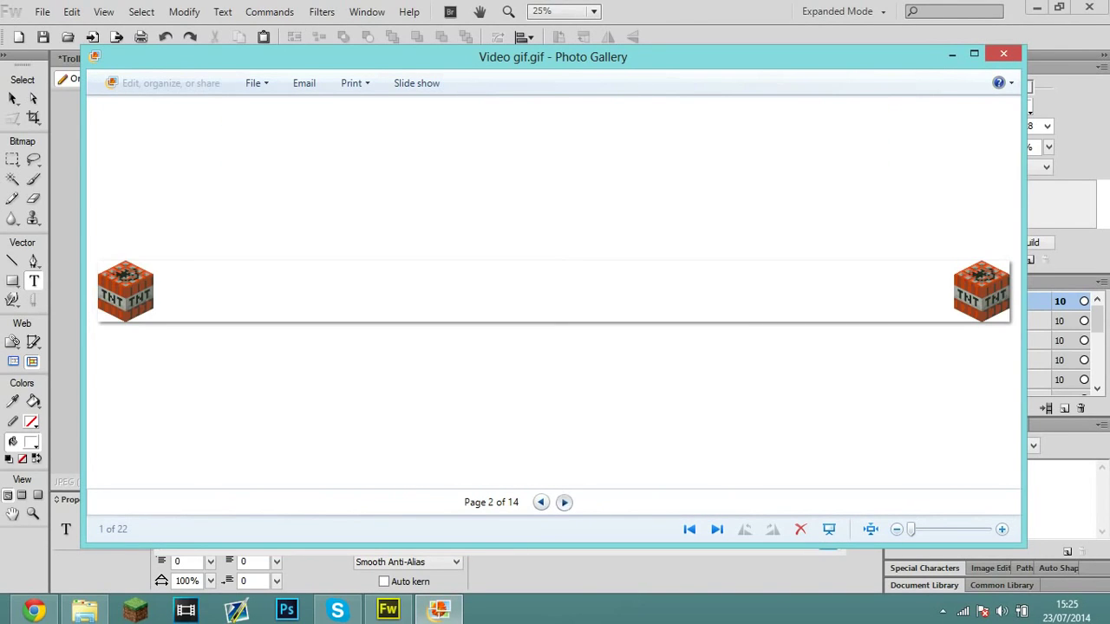
click(563, 502)
click(564, 502)
click(564, 502)
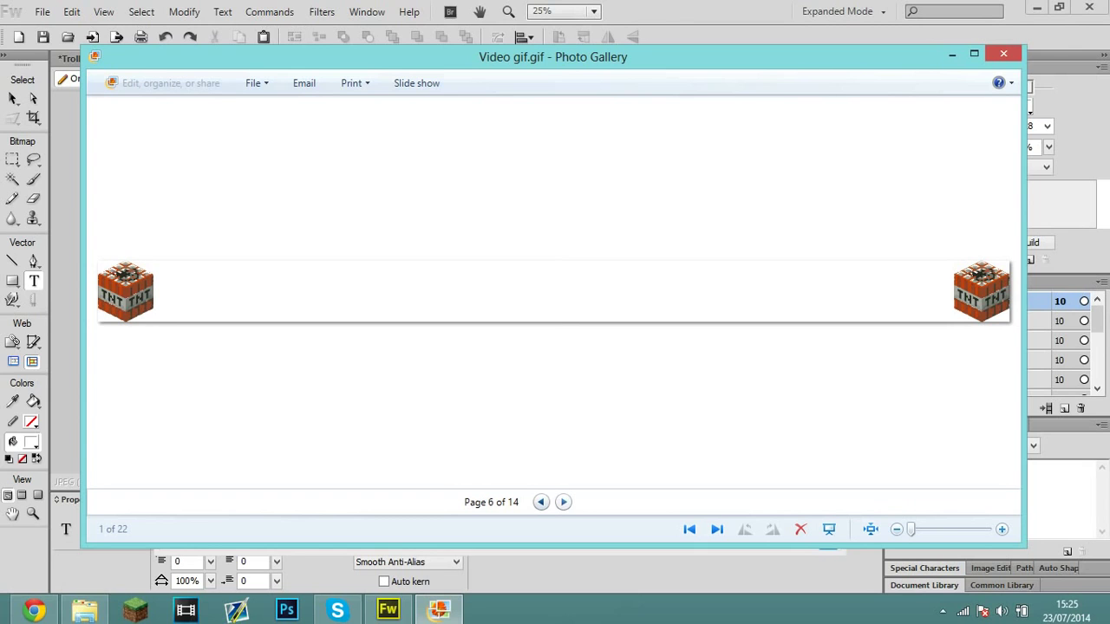
click(563, 502)
click(563, 502)
click(564, 502)
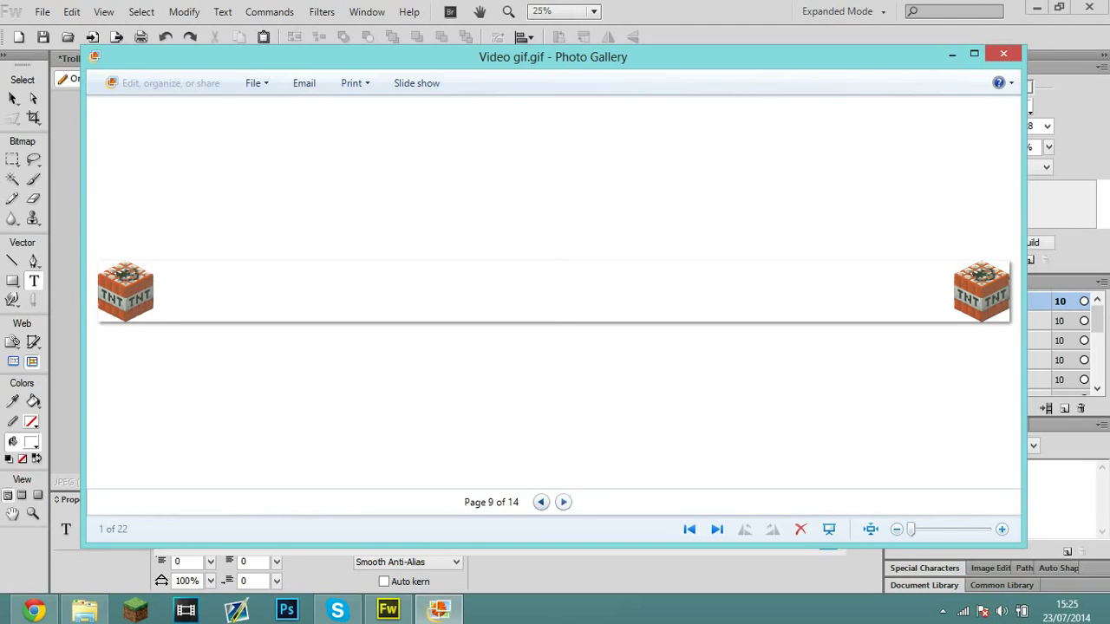
click(563, 502)
click(564, 502)
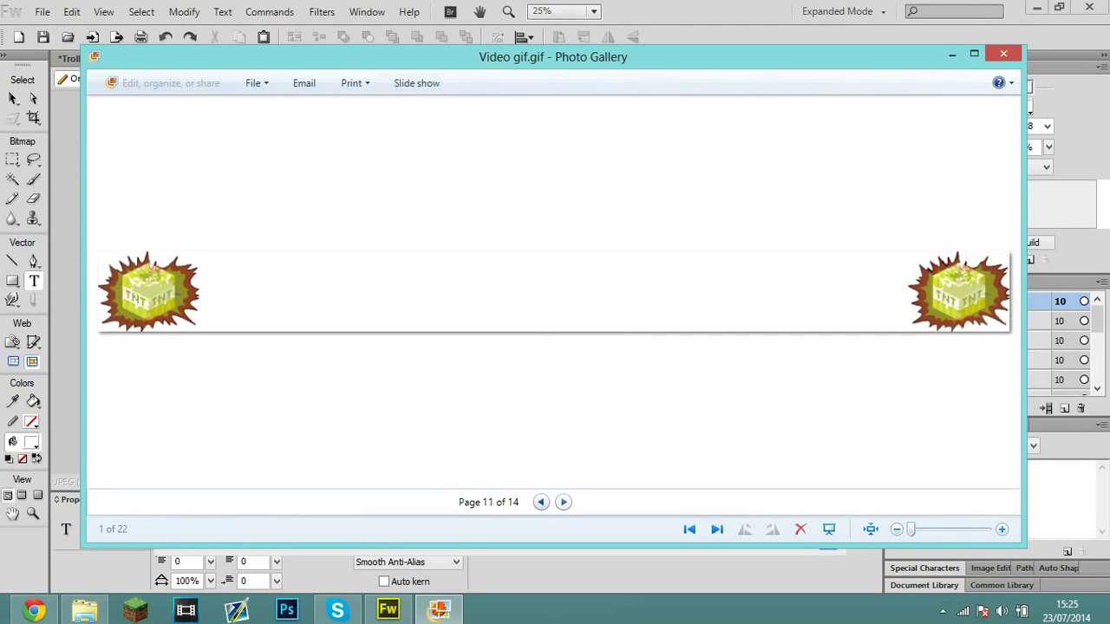
click(564, 502)
click(563, 501)
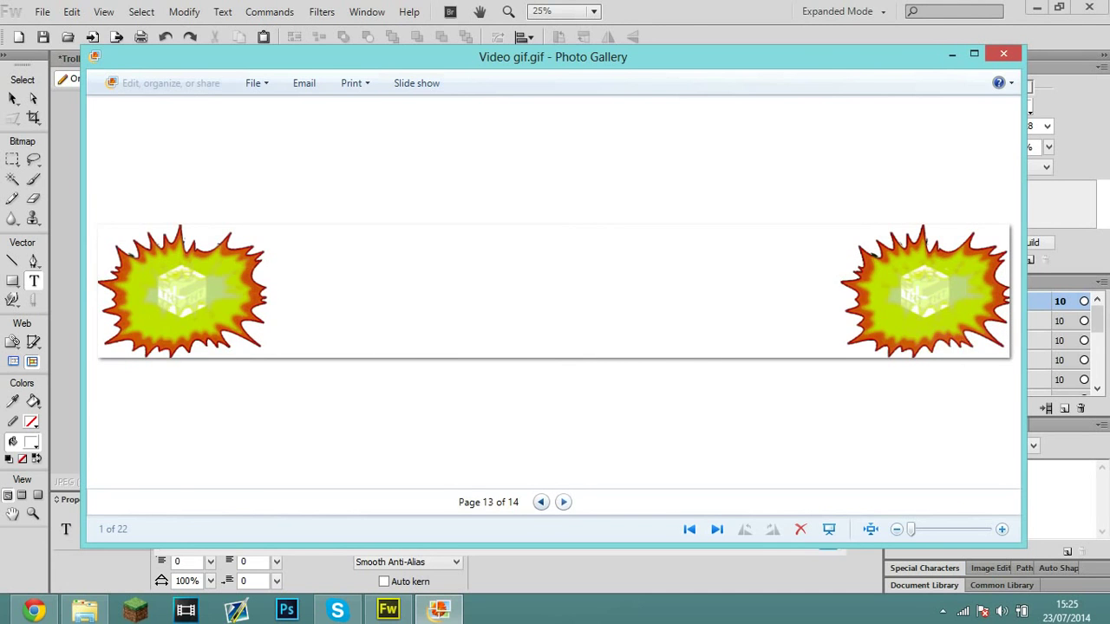
click(563, 502)
click(1003, 54)
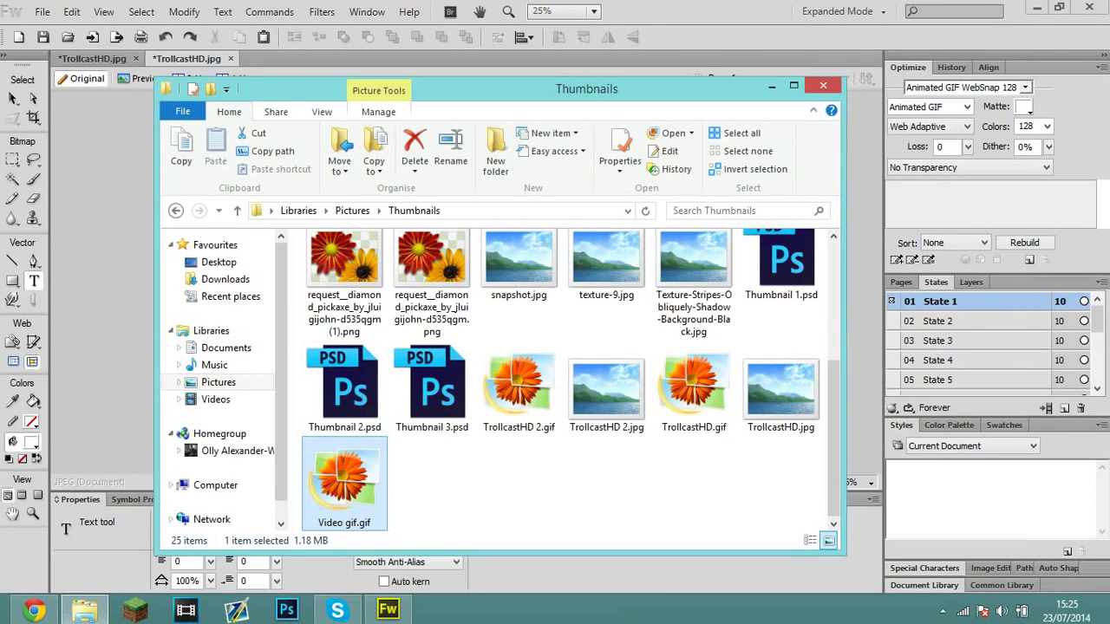
- Switch to Chrome and bring up the YouTube subscriptions page
click(34, 610)
click(78, 10)
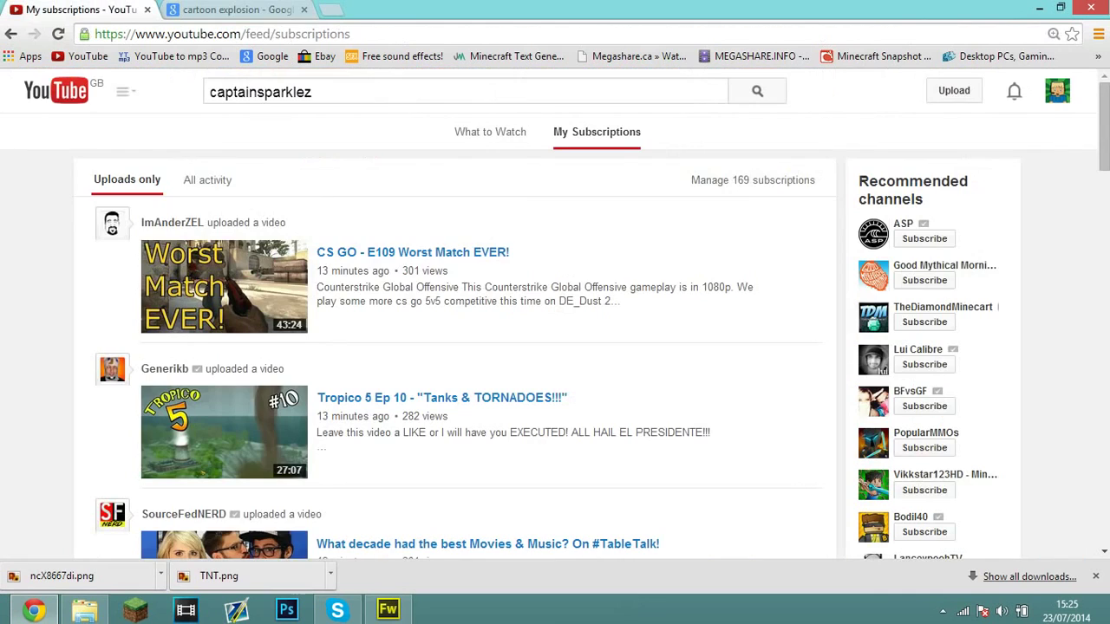
- Go to your own YouTube channel page and open the channel art editor for its banner
click(126, 91)
click(79, 163)
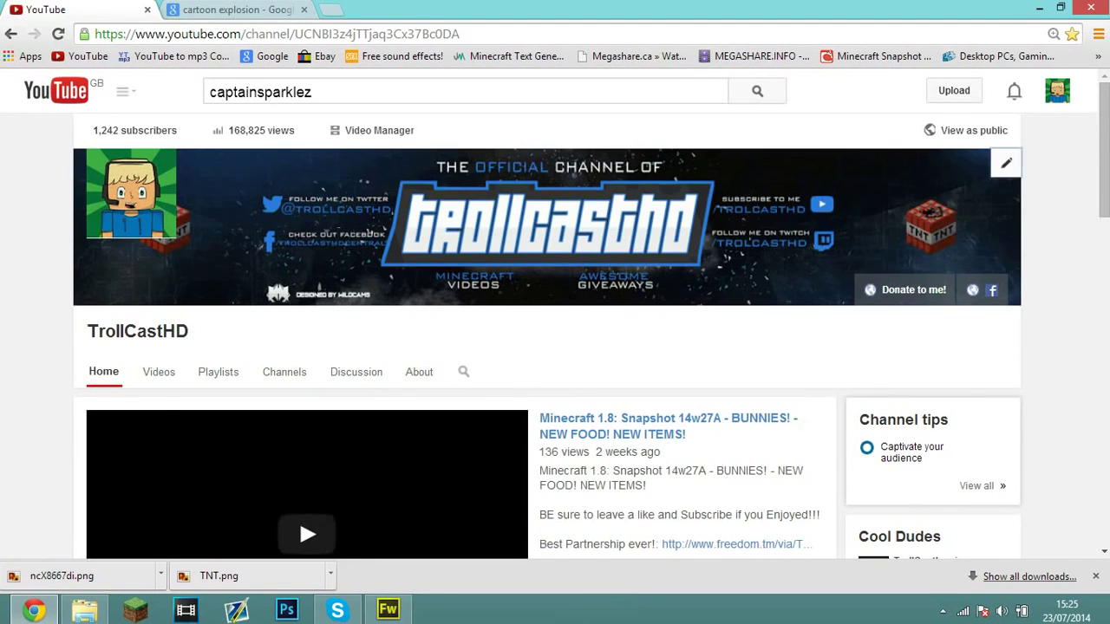
click(1006, 163)
click(957, 216)
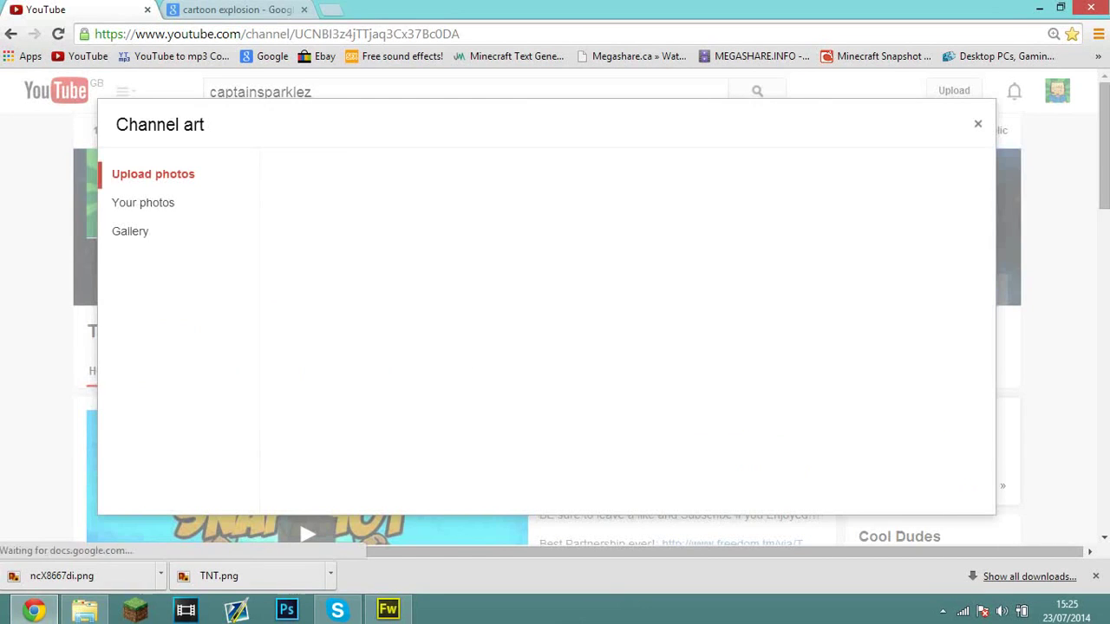
- Upload Video gif.gif from the Thumbnails folder as the new channel art
click(627, 329)
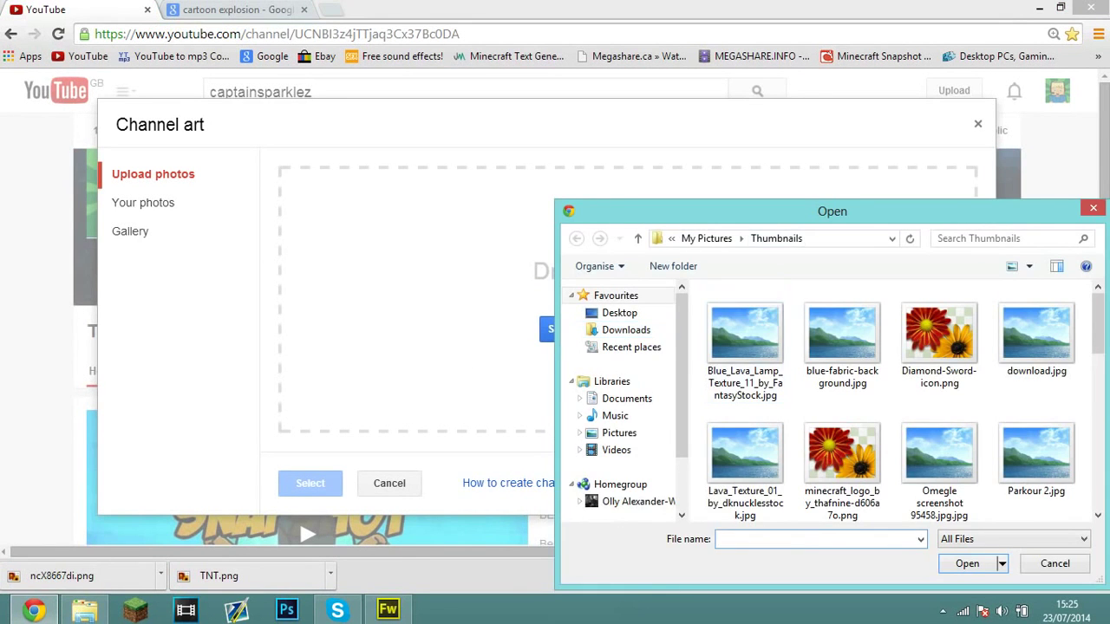
drag(790, 212, 590, 142)
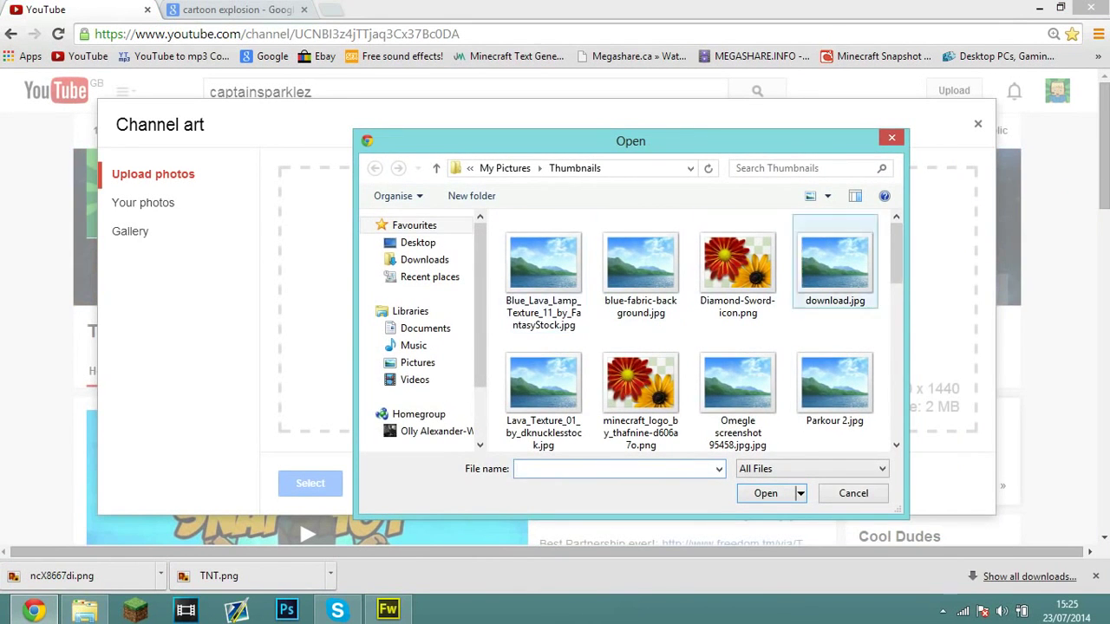
scroll(728, 269, down, 2)
scroll(733, 269, down, 5)
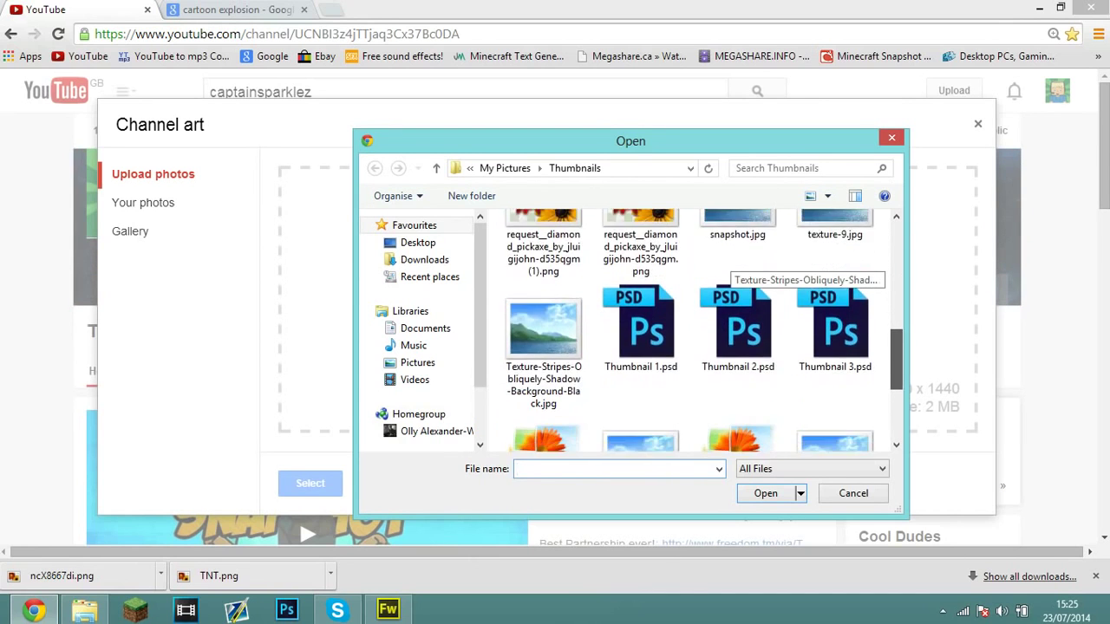
double_click(543, 405)
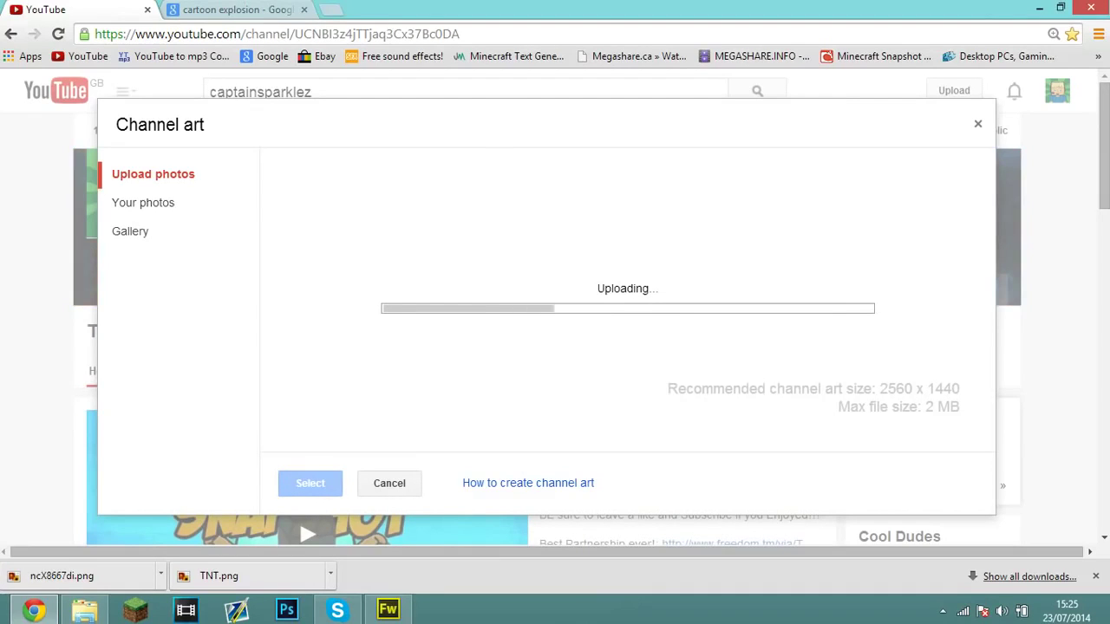
click(84, 609)
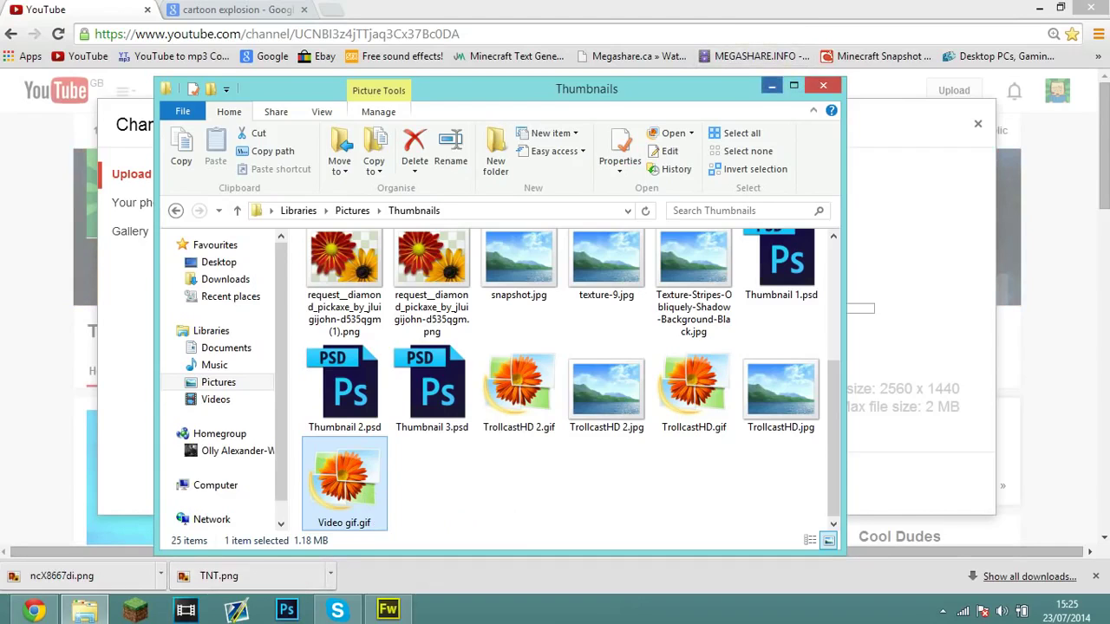
click(771, 86)
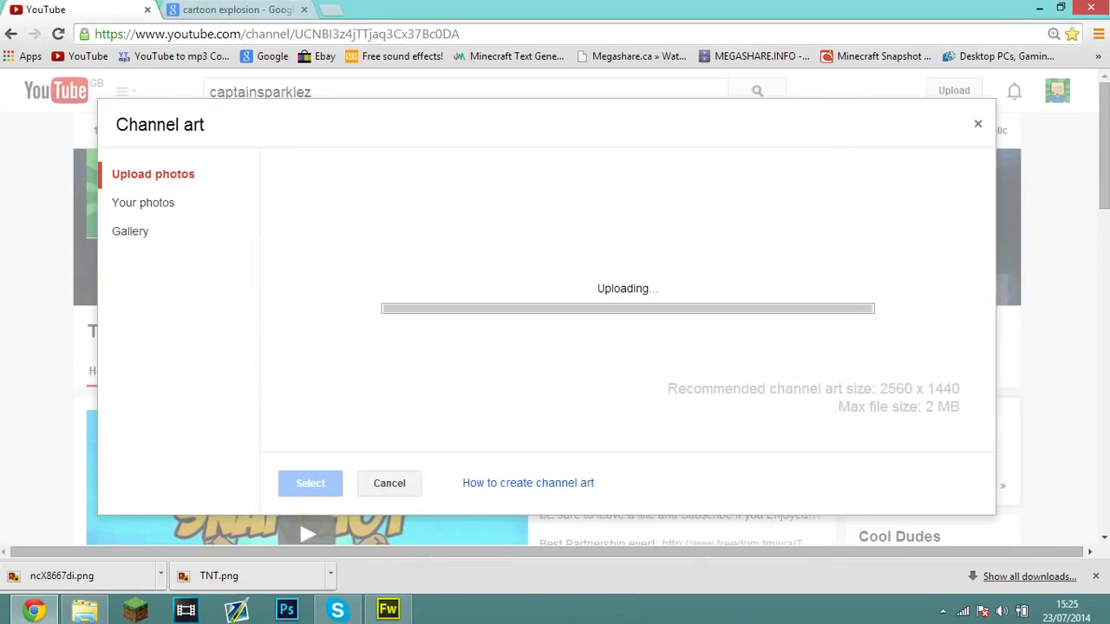
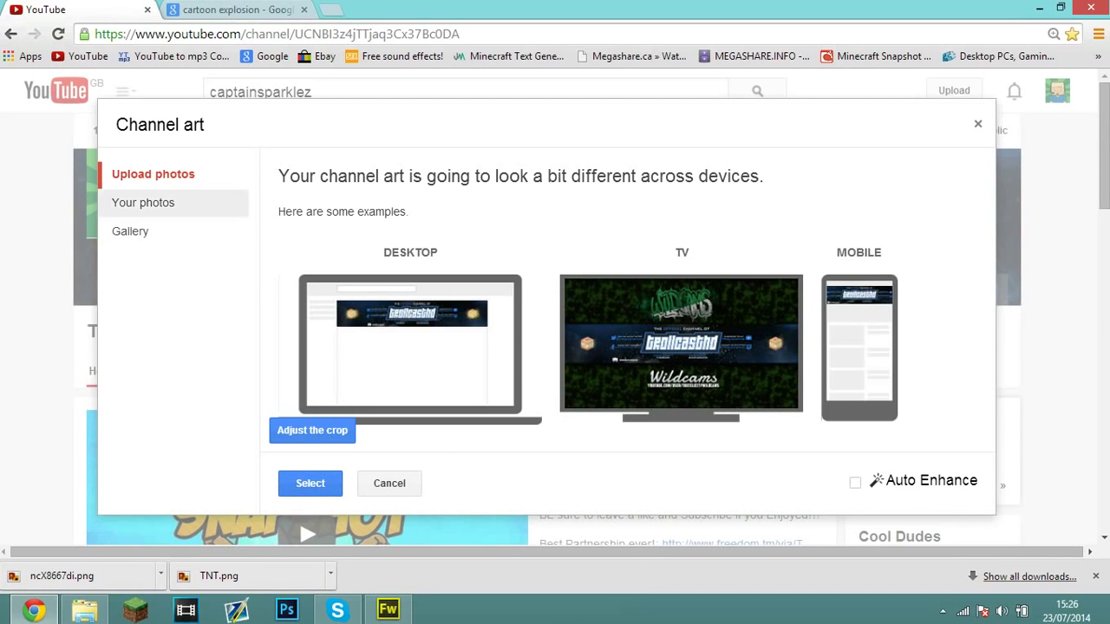
- Discard the uploaded banner image and close the channel art dialog without applying it
click(143, 202)
click(149, 174)
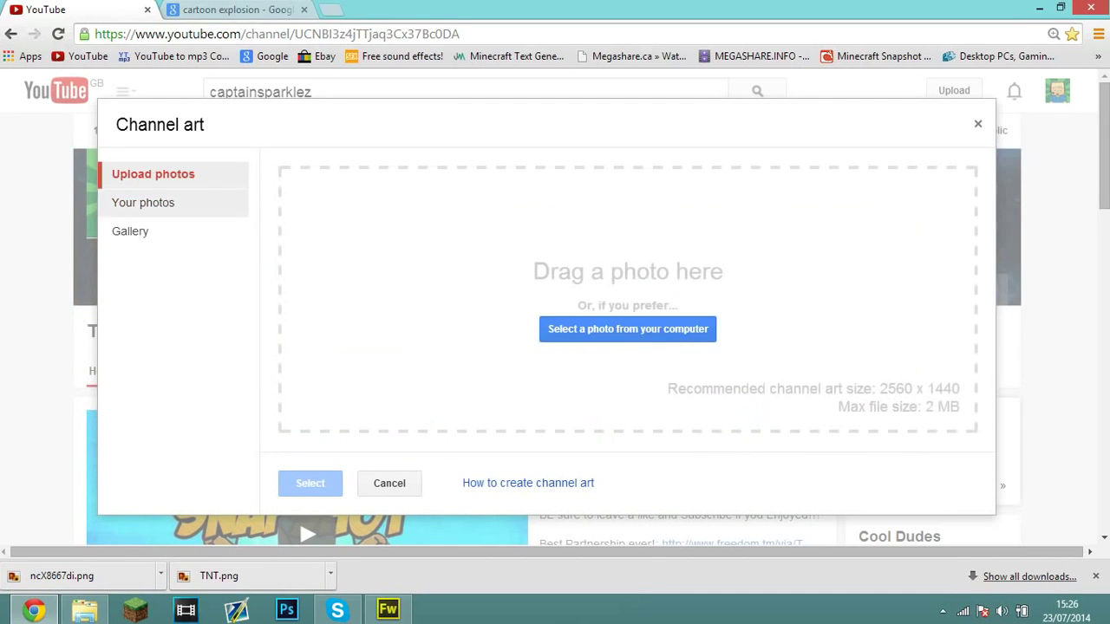
click(978, 124)
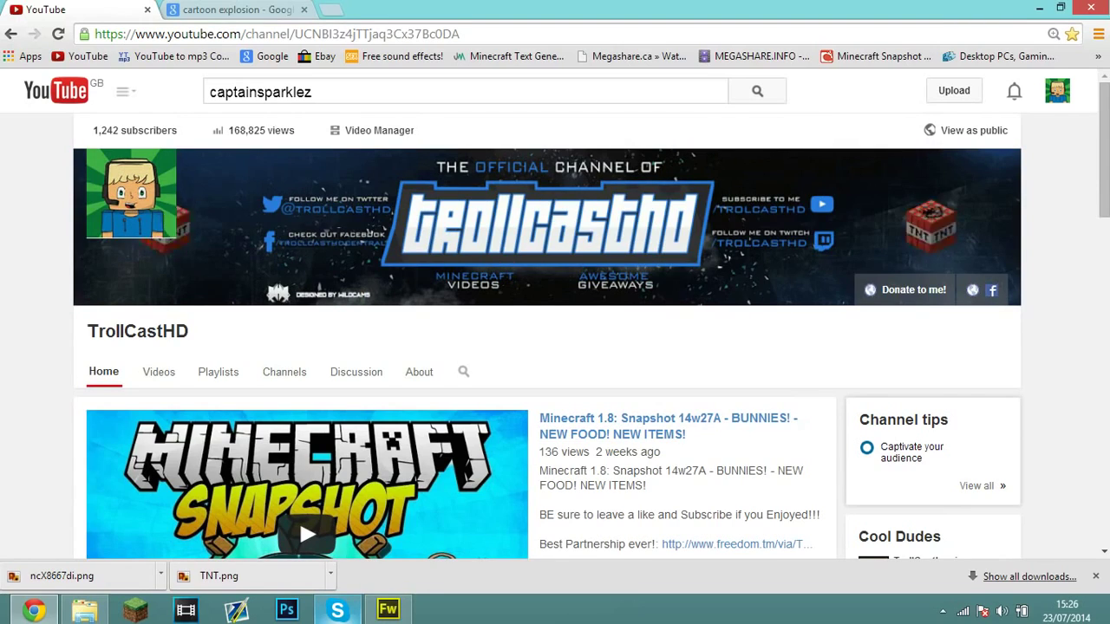
- Close the browser tab holding the cartoon explosion image search
click(388, 609)
click(389, 610)
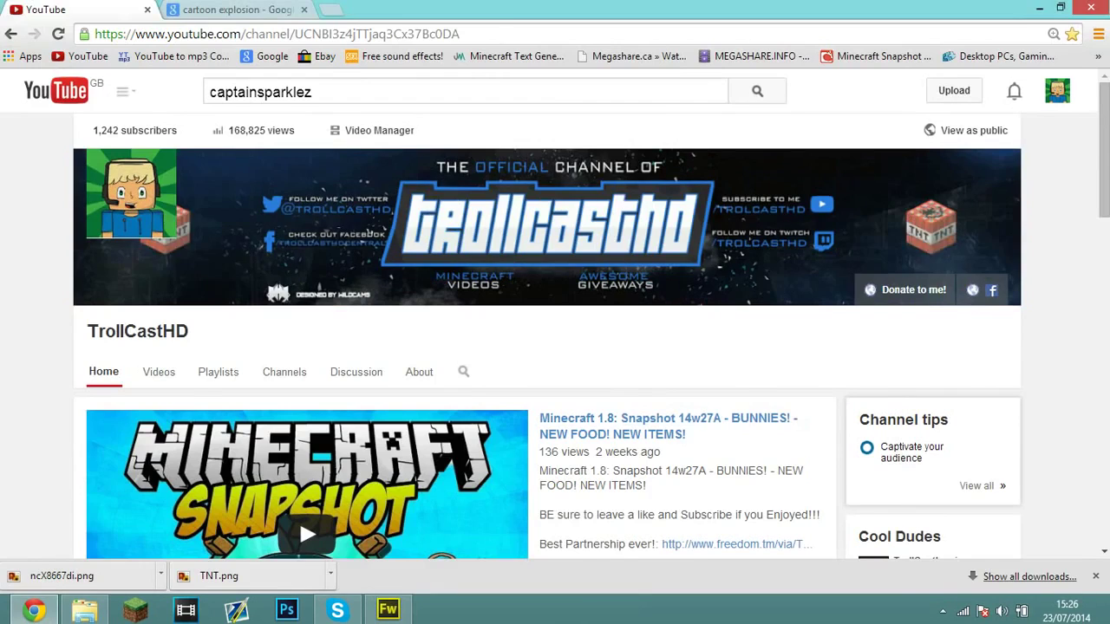
click(238, 10)
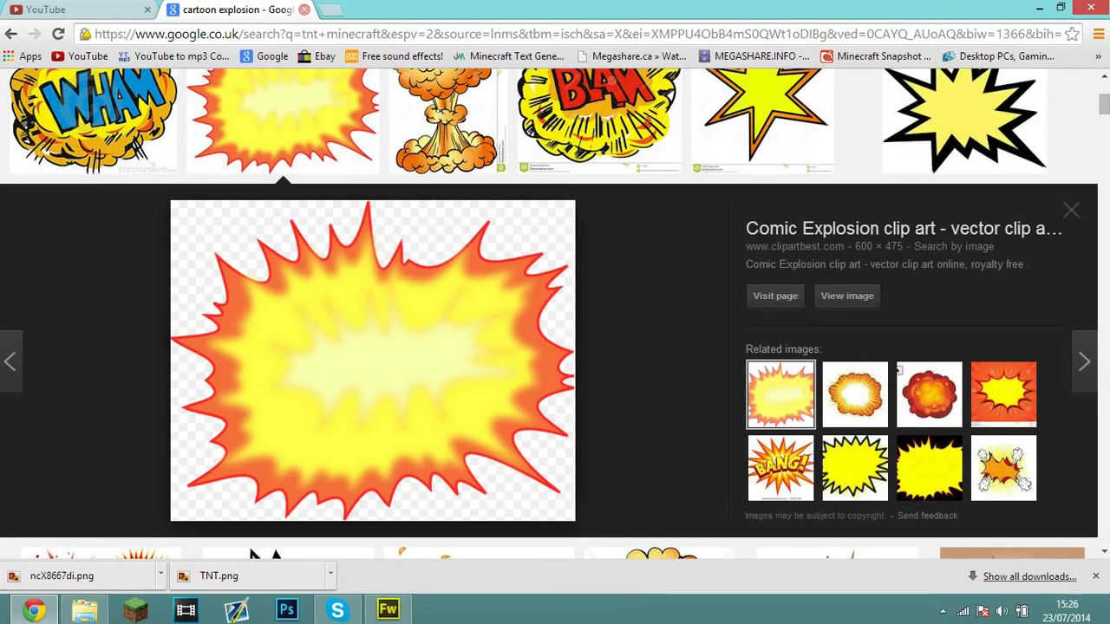
click(304, 9)
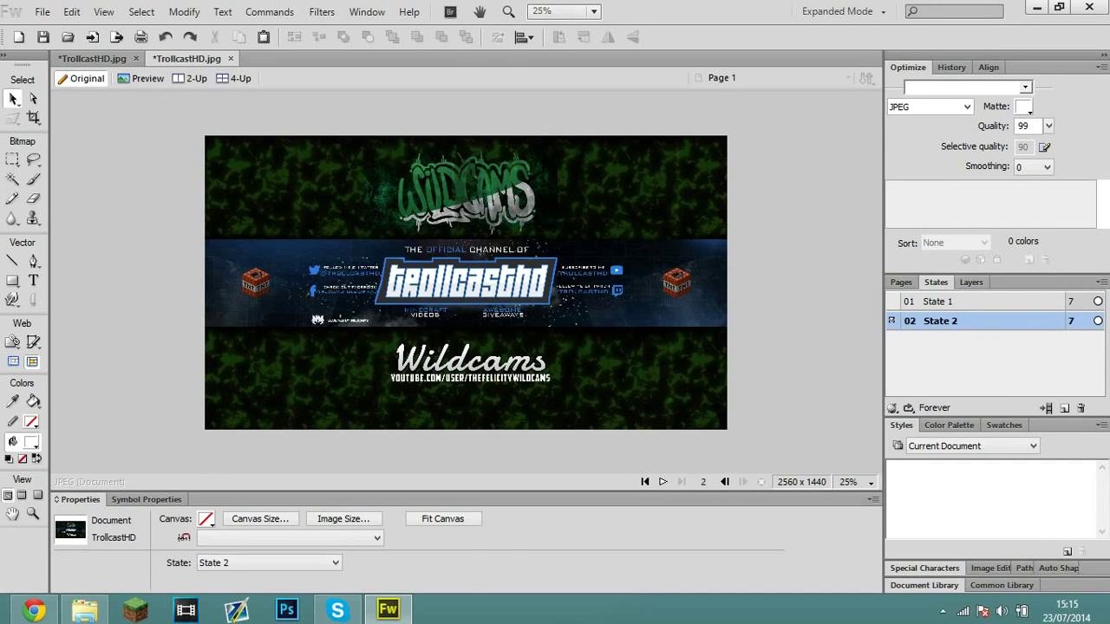
- Switch to Fireworks and group the two TNT blocks on either side of the banner in State 2
click(940, 321)
click(677, 283)
shift+click(256, 283)
right_click(255, 282)
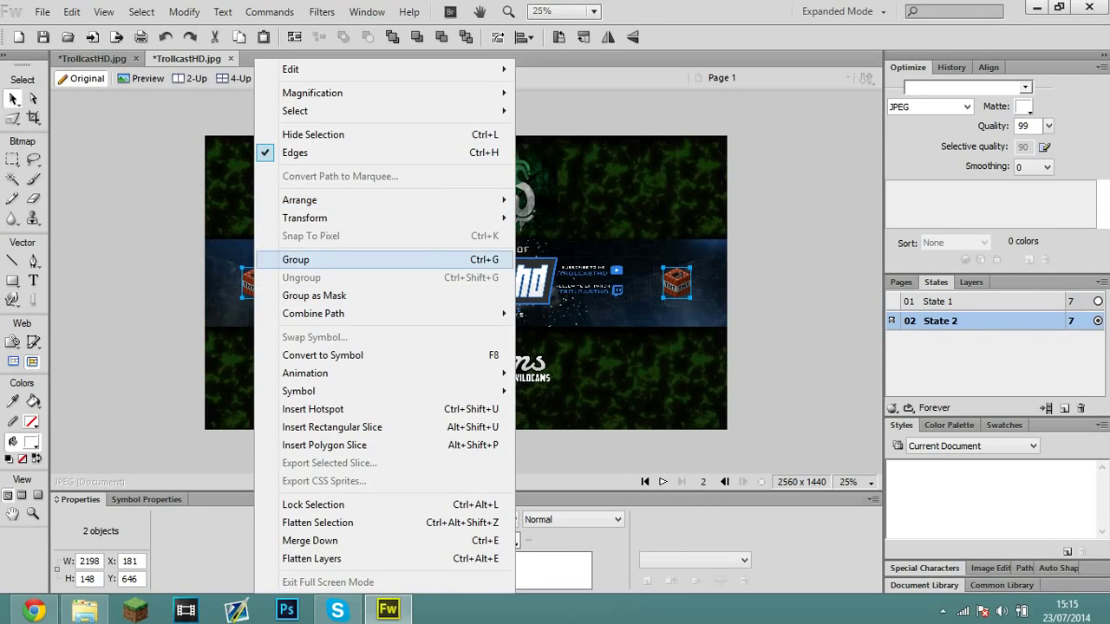
click(286, 260)
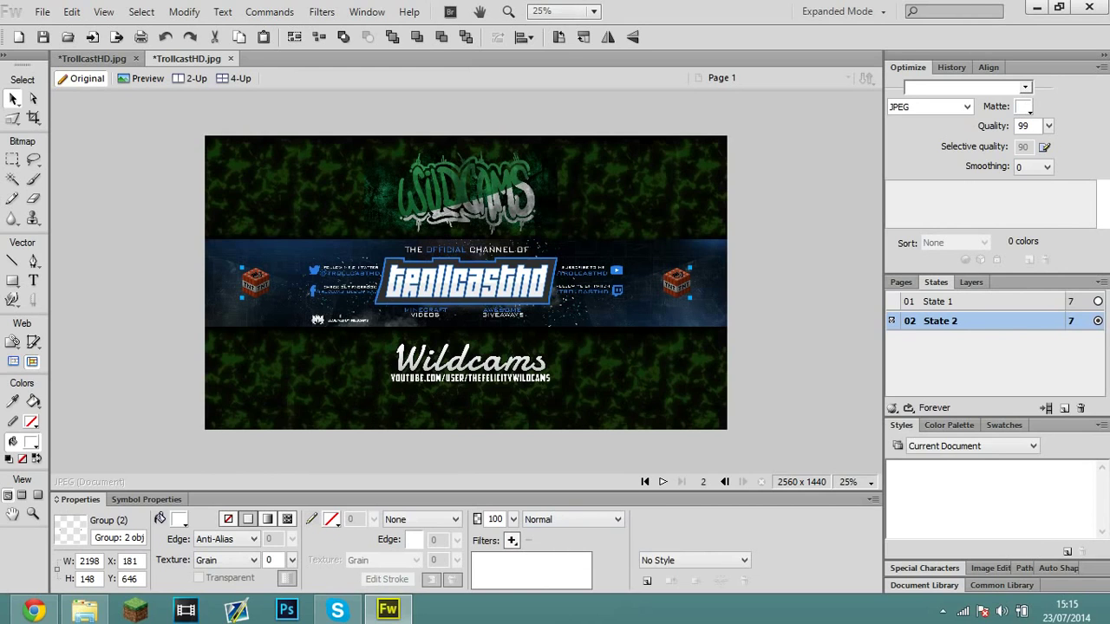
click(971, 282)
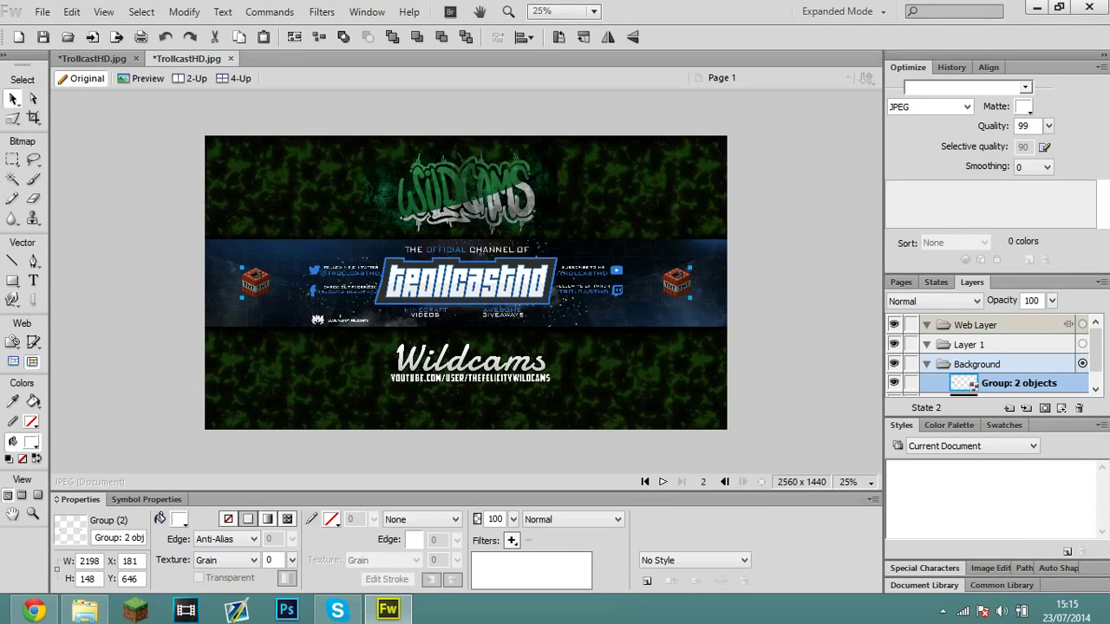
click(900, 282)
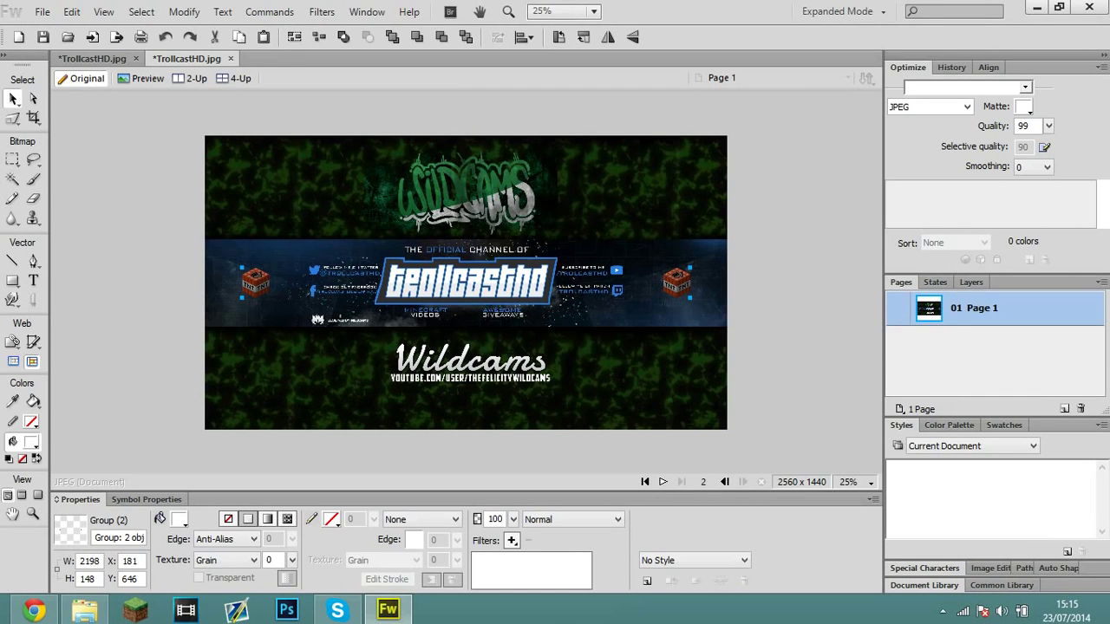
click(935, 282)
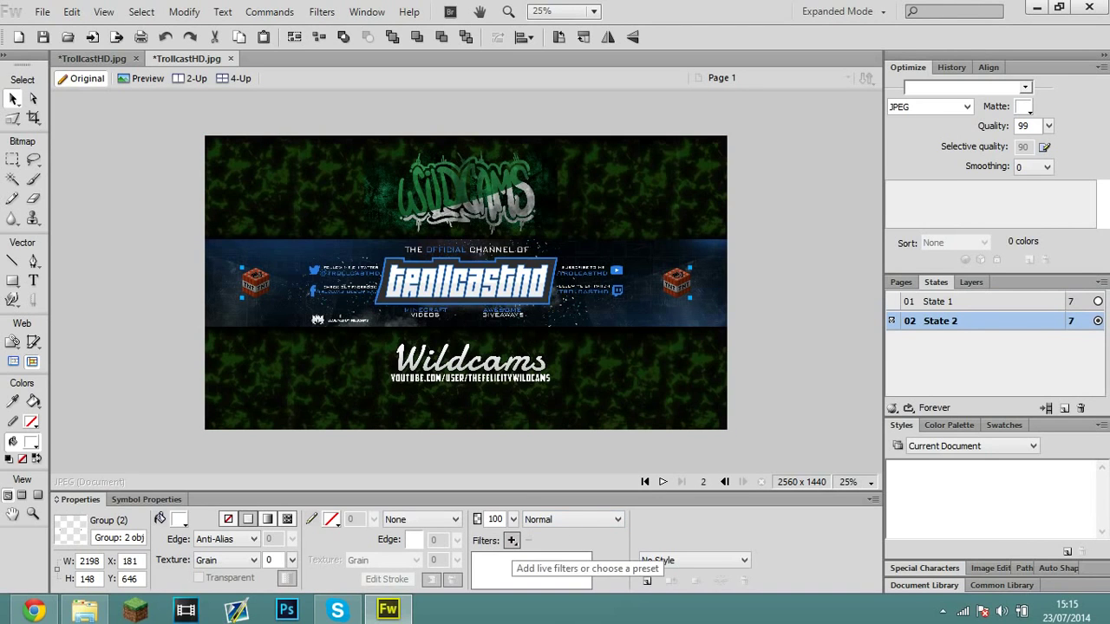
click(938, 302)
click(941, 320)
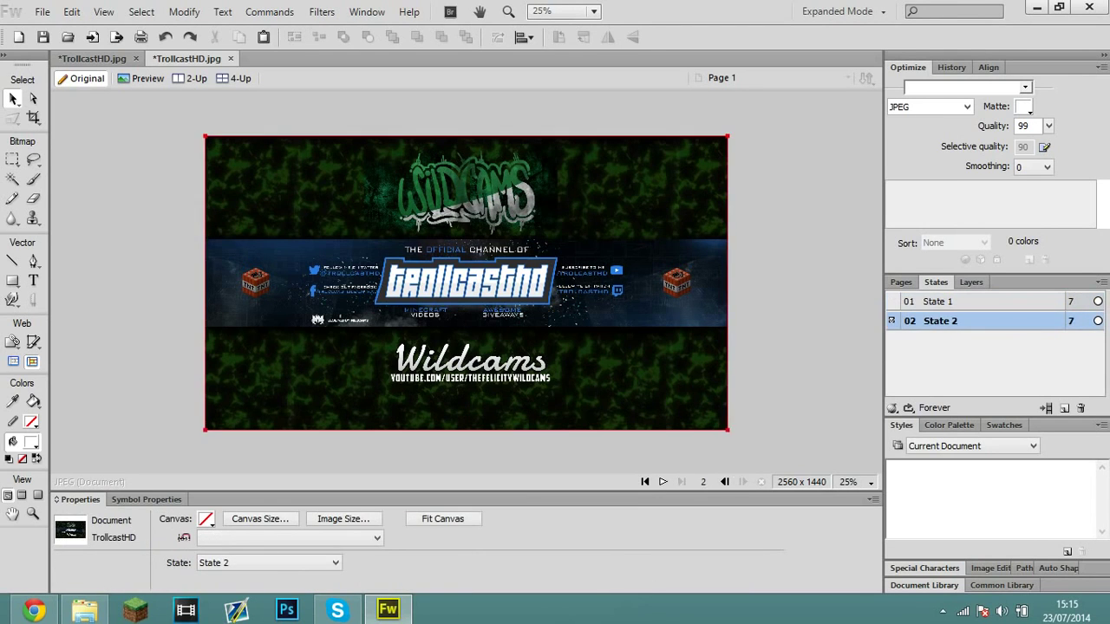
- Apply a Brightness/Contrast live filter to the TNT group in State 2 with brightness 46 and contrast 0
click(676, 282)
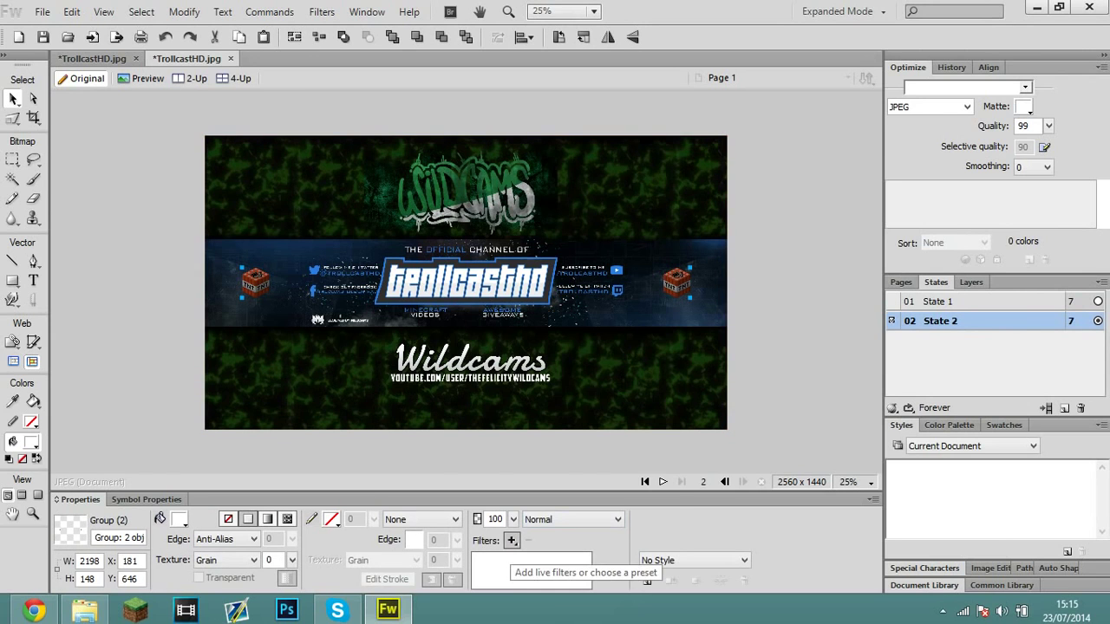
click(512, 540)
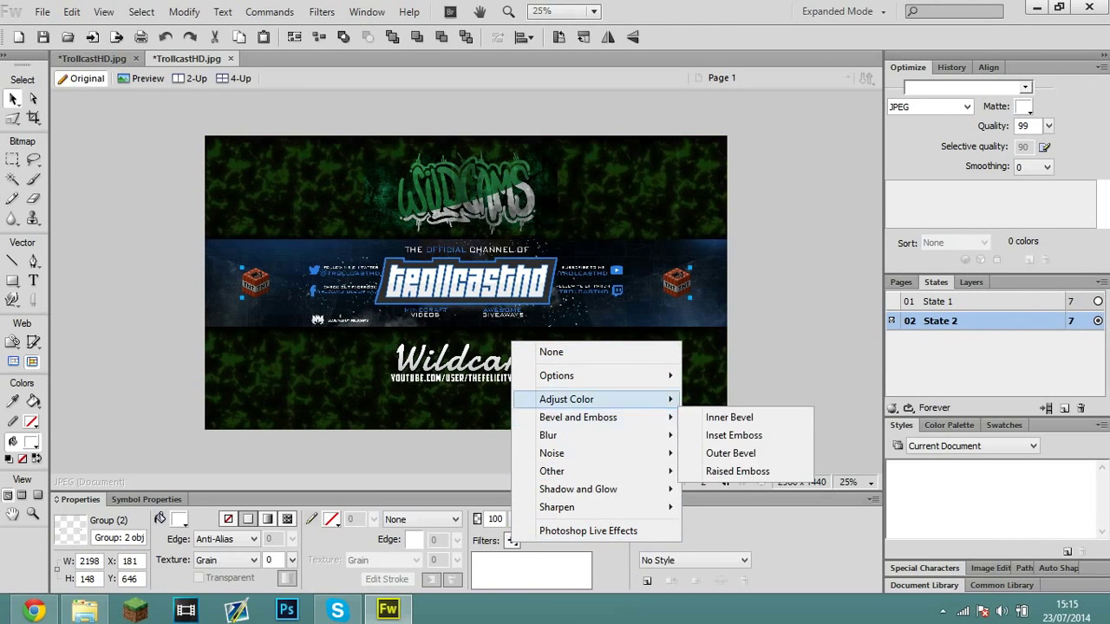
mouse_move(566, 399)
click(751, 417)
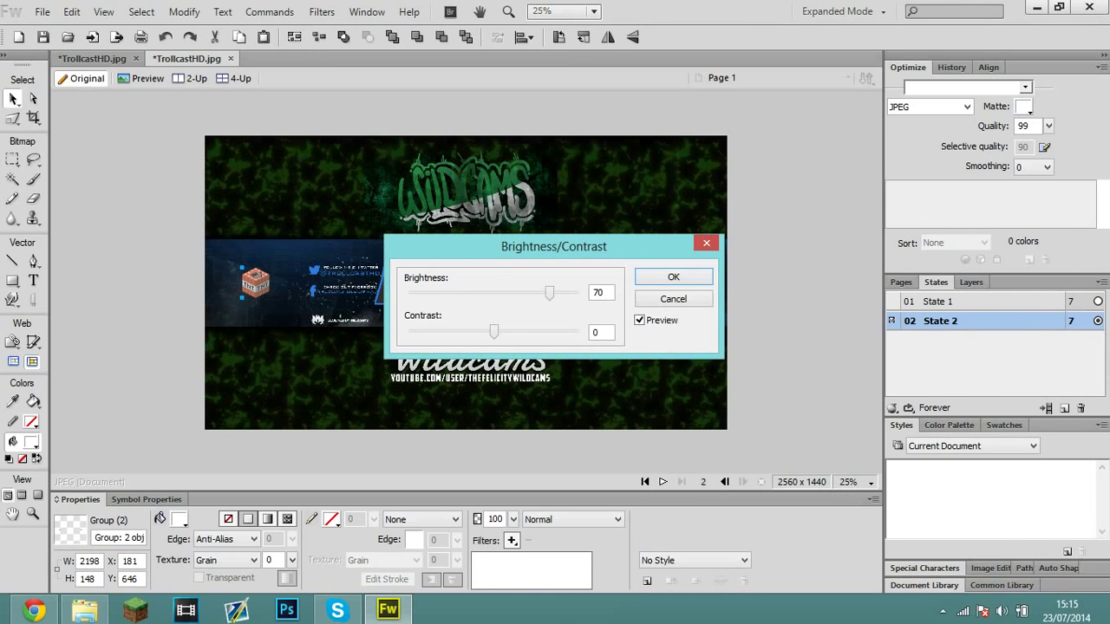
drag(554, 246, 684, 379)
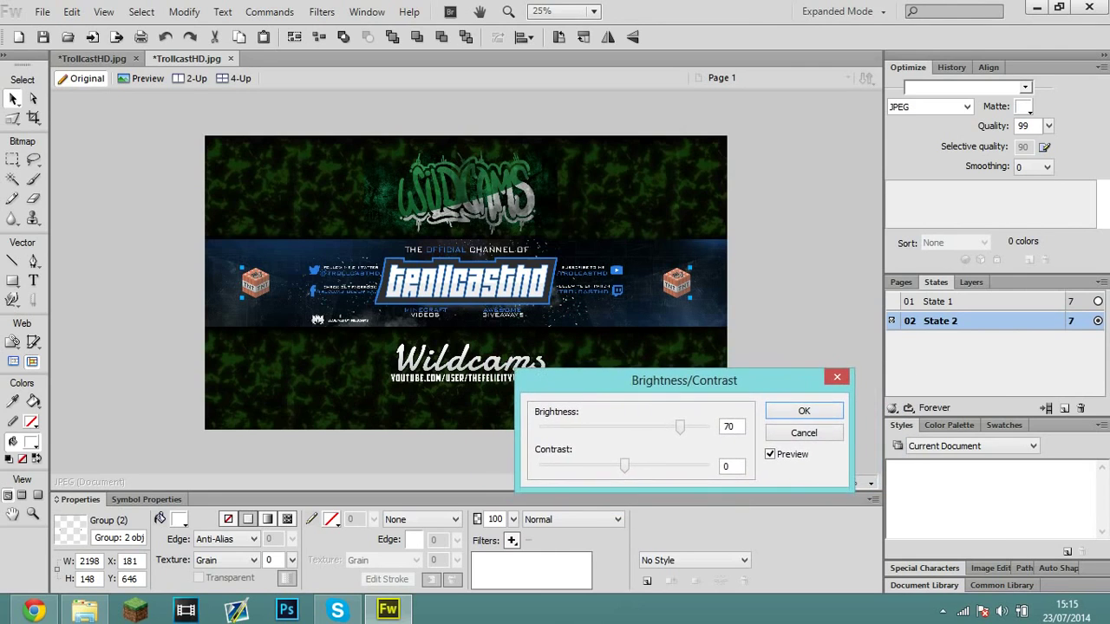
drag(680, 426, 624, 427)
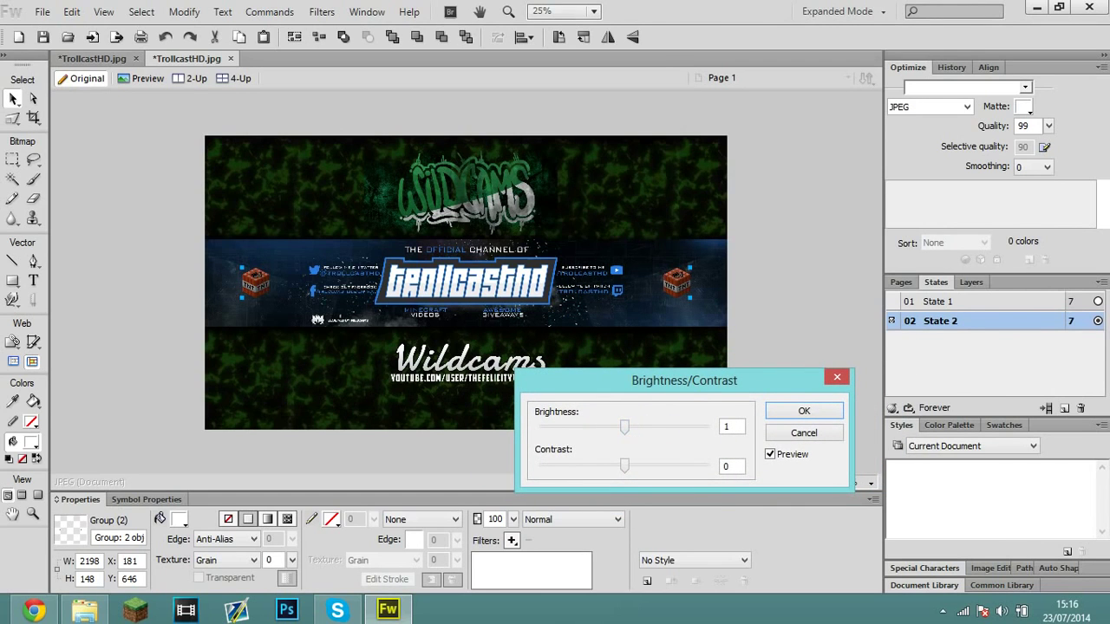
drag(624, 427, 662, 427)
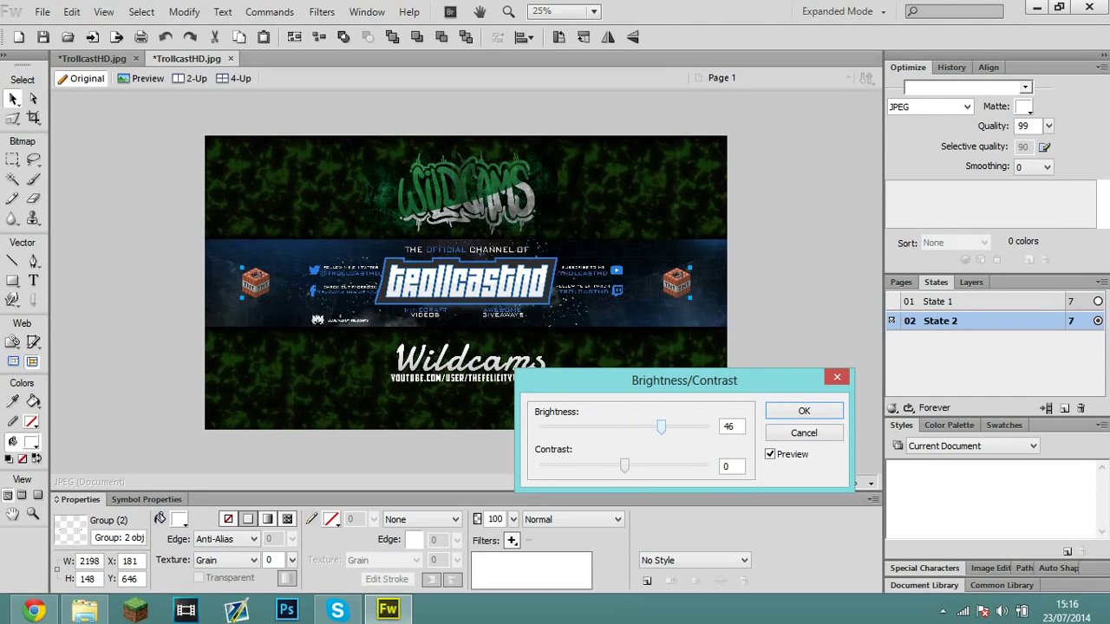
click(804, 411)
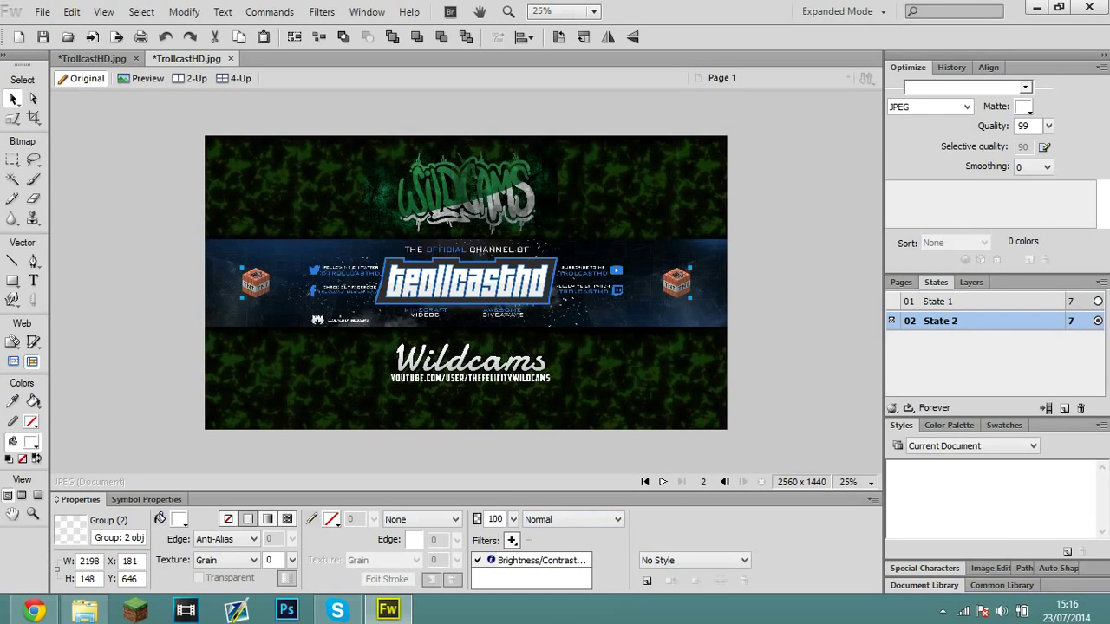
- Duplicate State 2 once, inserting the copy after the current state
right_click(957, 321)
click(988, 348)
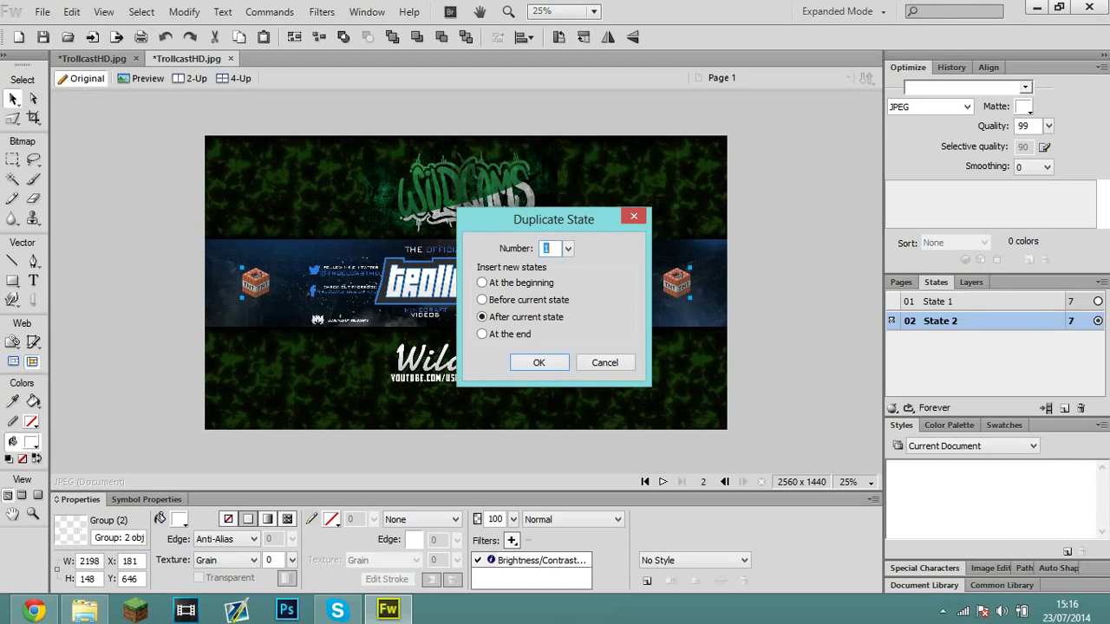
click(539, 363)
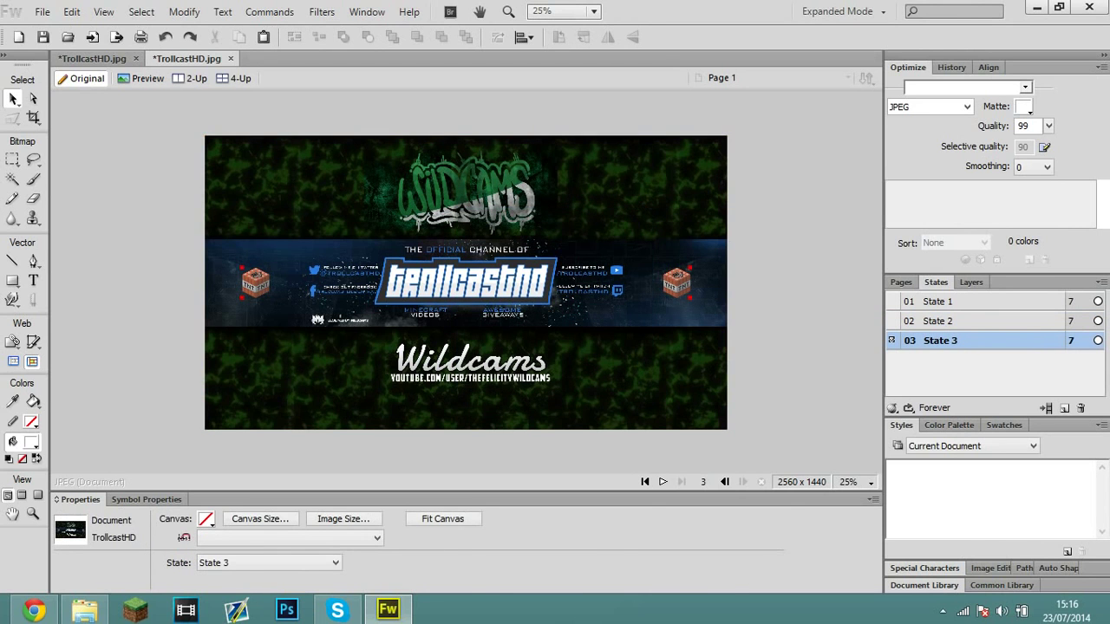
- Increase the brightness in the TNT group's existing Brightness/Contrast filter in State 3, leaving contrast at 0
click(676, 282)
click(511, 541)
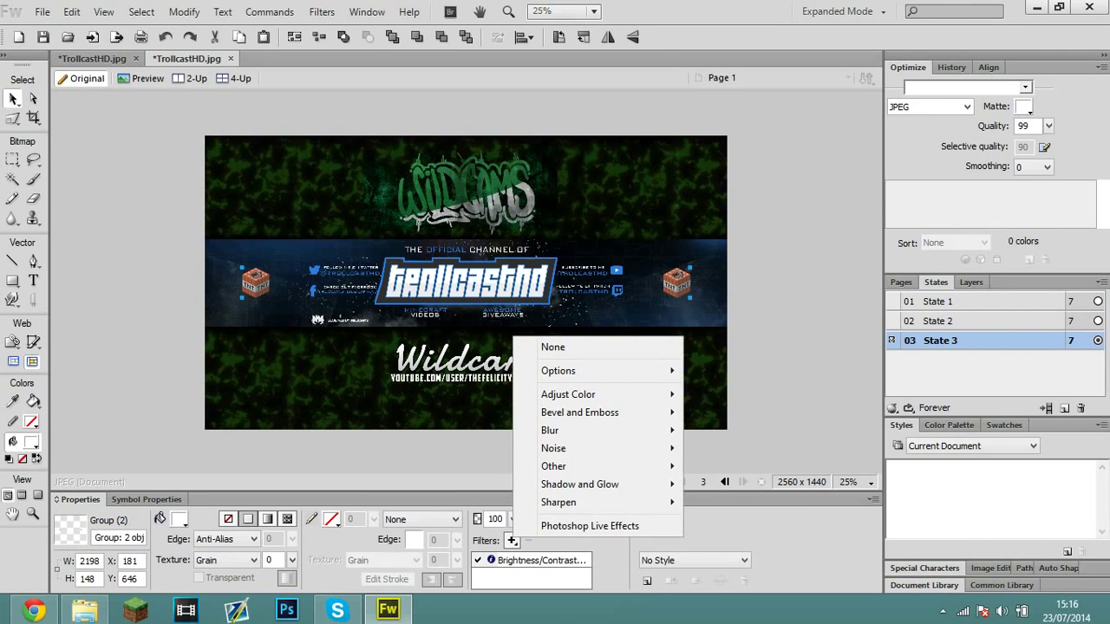
double_click(541, 560)
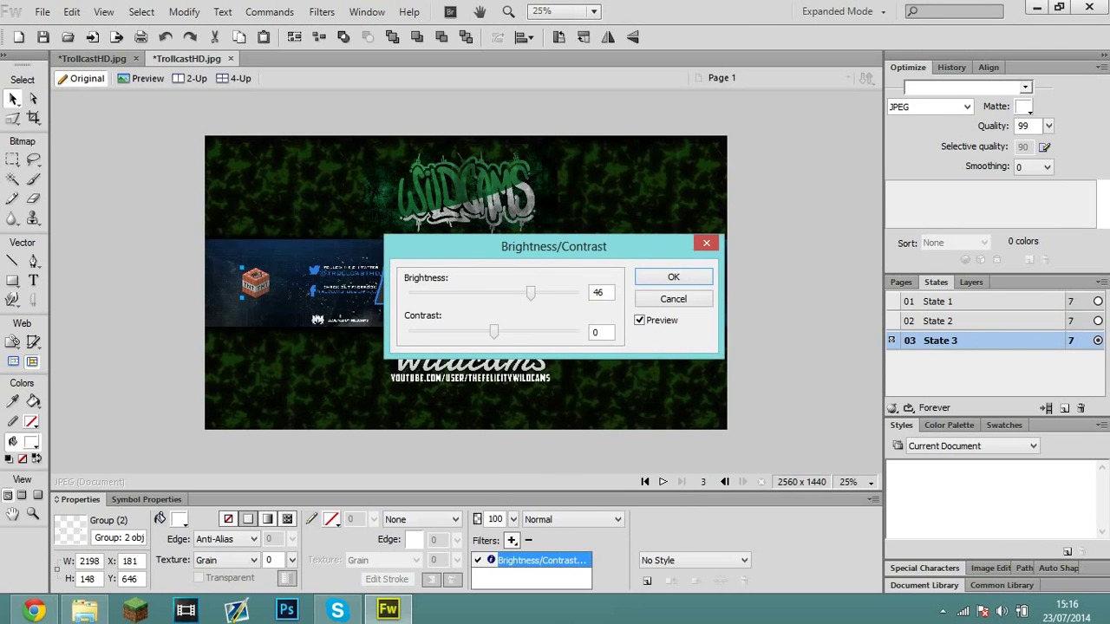
drag(553, 246, 744, 379)
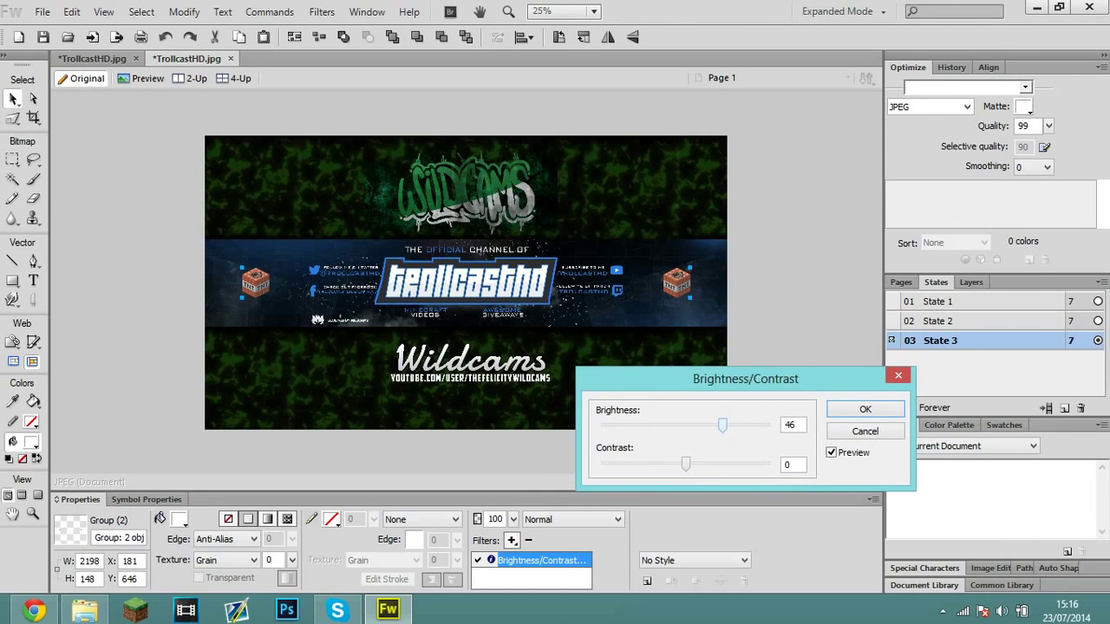
drag(722, 425, 739, 425)
click(865, 409)
- Review the states and play the animation from State 1 to check the TNT flashing, stopping it and returning to State 3
click(940, 321)
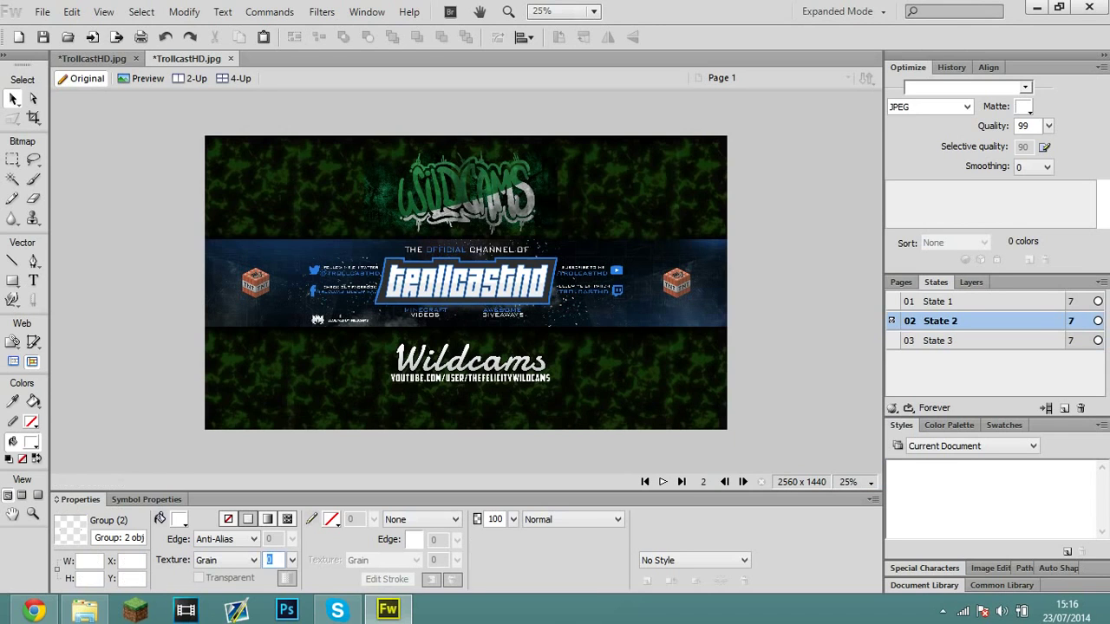
click(940, 302)
click(663, 482)
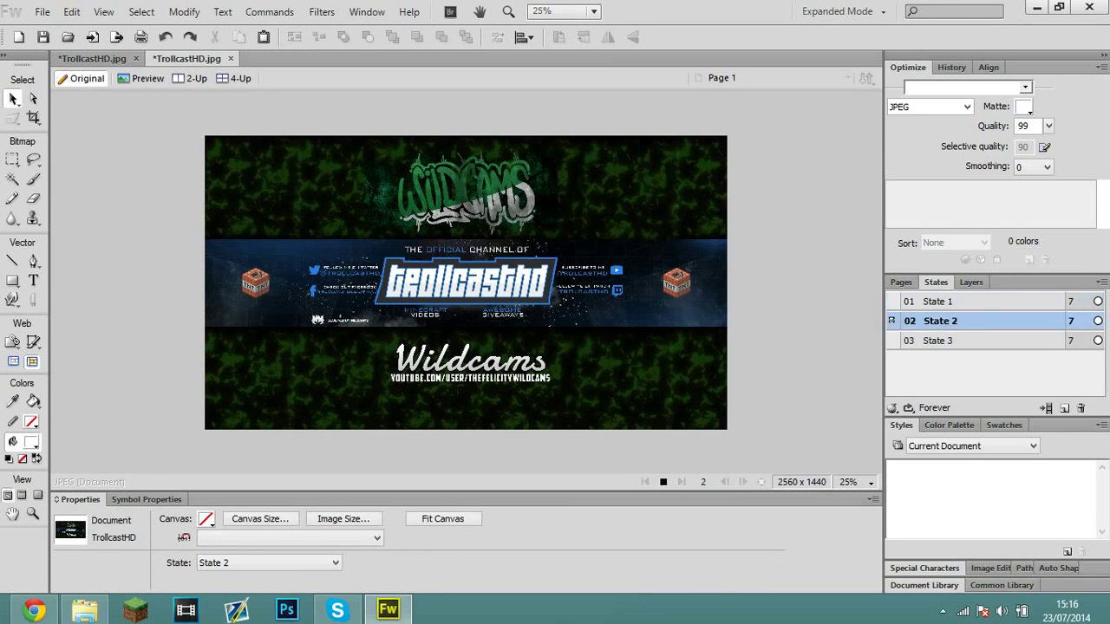
click(663, 482)
click(939, 341)
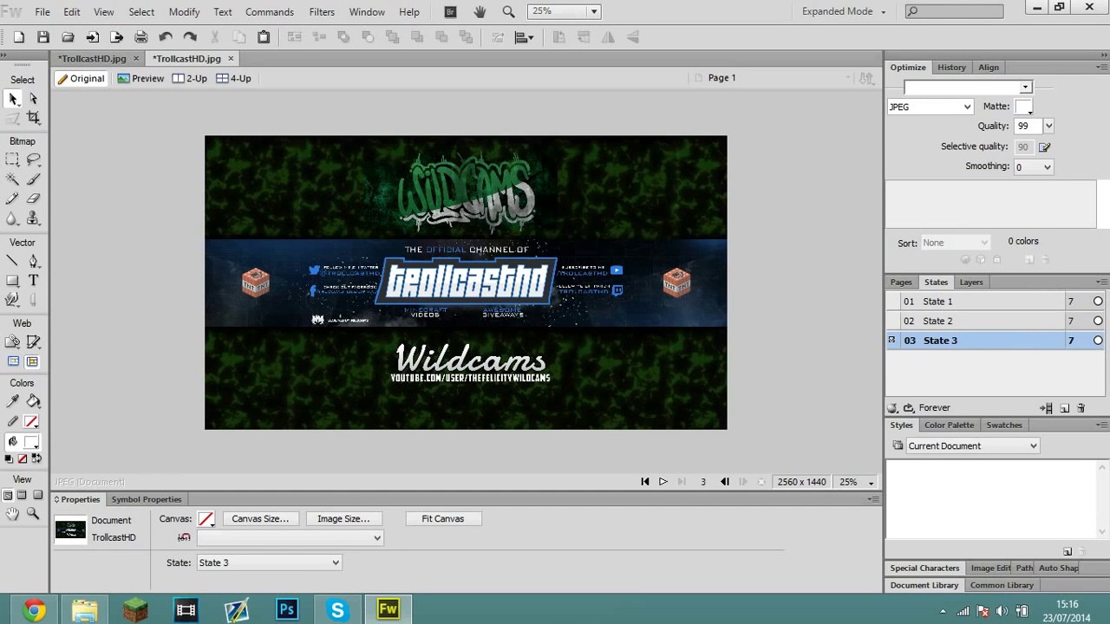
- Duplicate State 3 once, inserting the copy after the current state
right_click(959, 340)
click(988, 366)
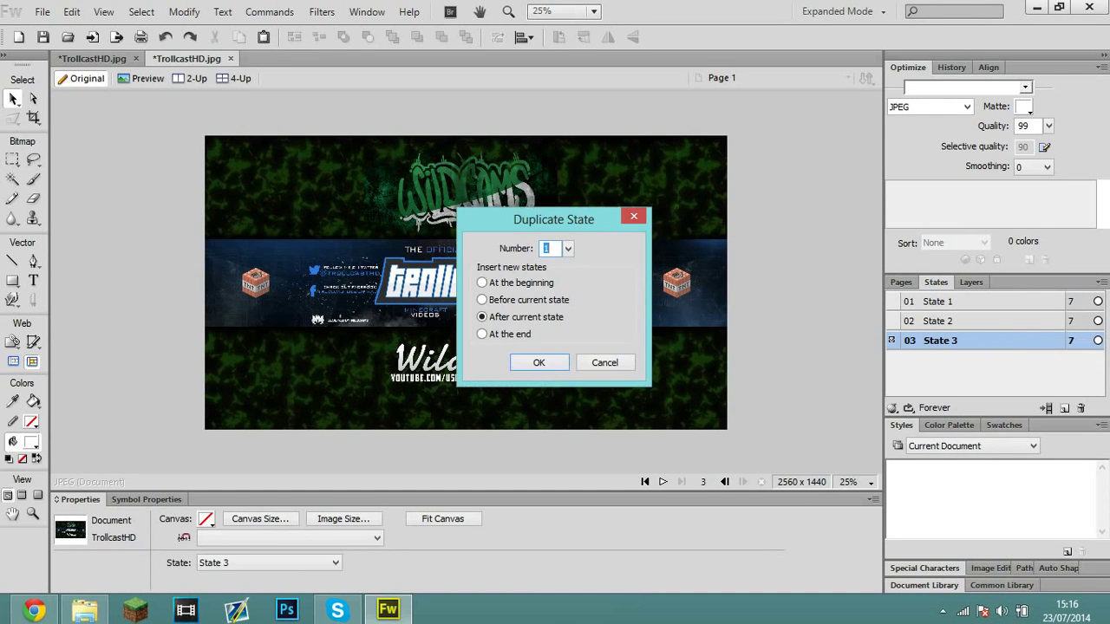
key(Return)
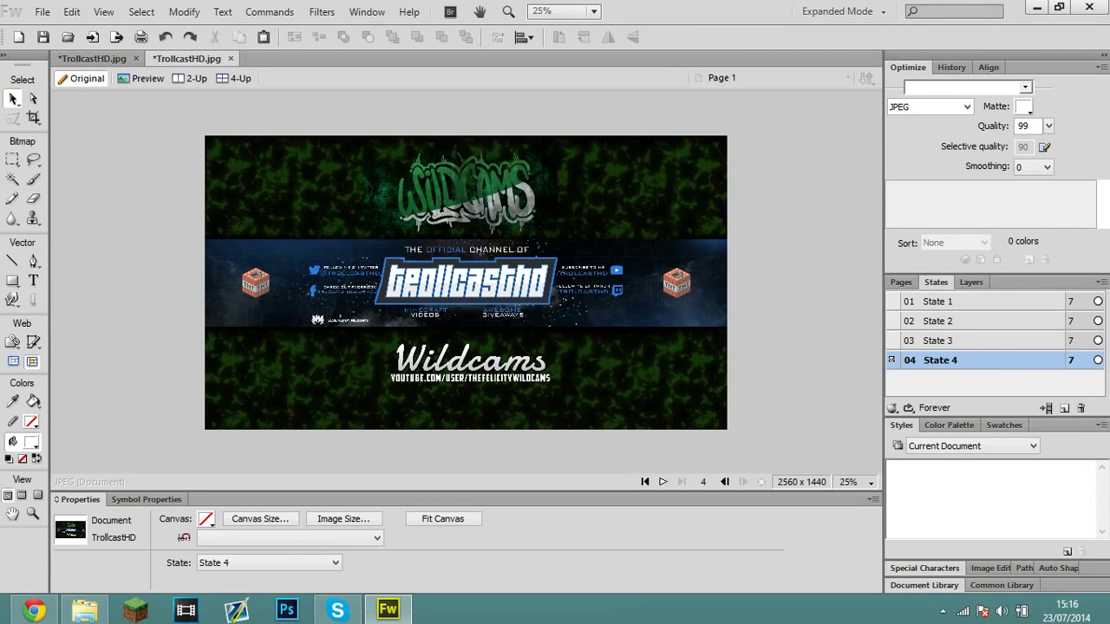
- Set the brightness to 100 in the TNT group's existing Brightness/Contrast filter in State 4
click(677, 282)
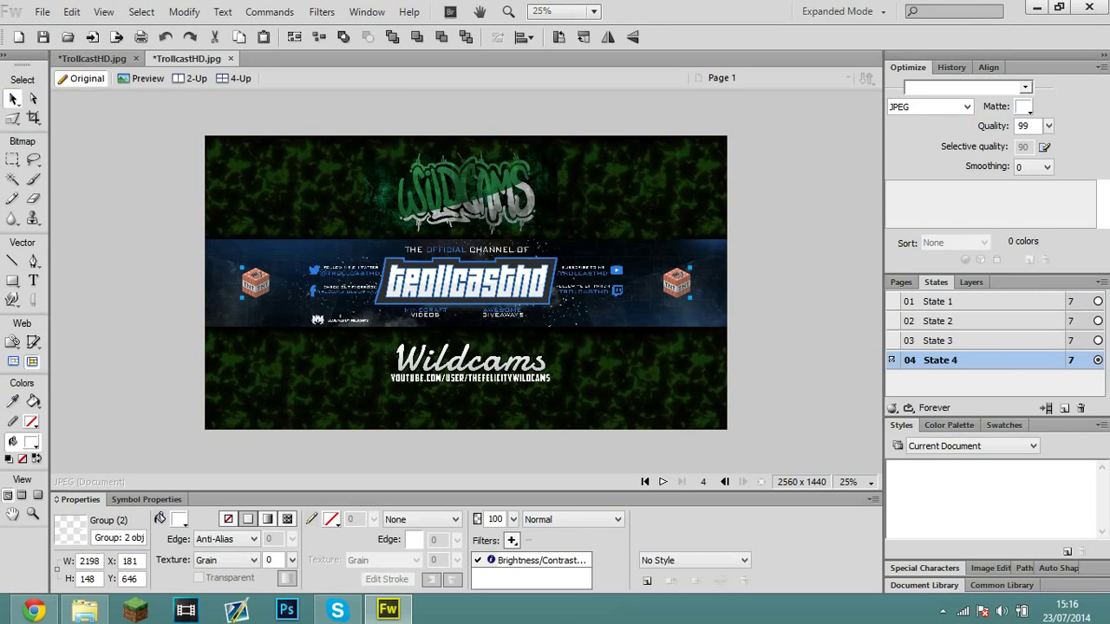
double_click(541, 561)
drag(547, 293, 576, 293)
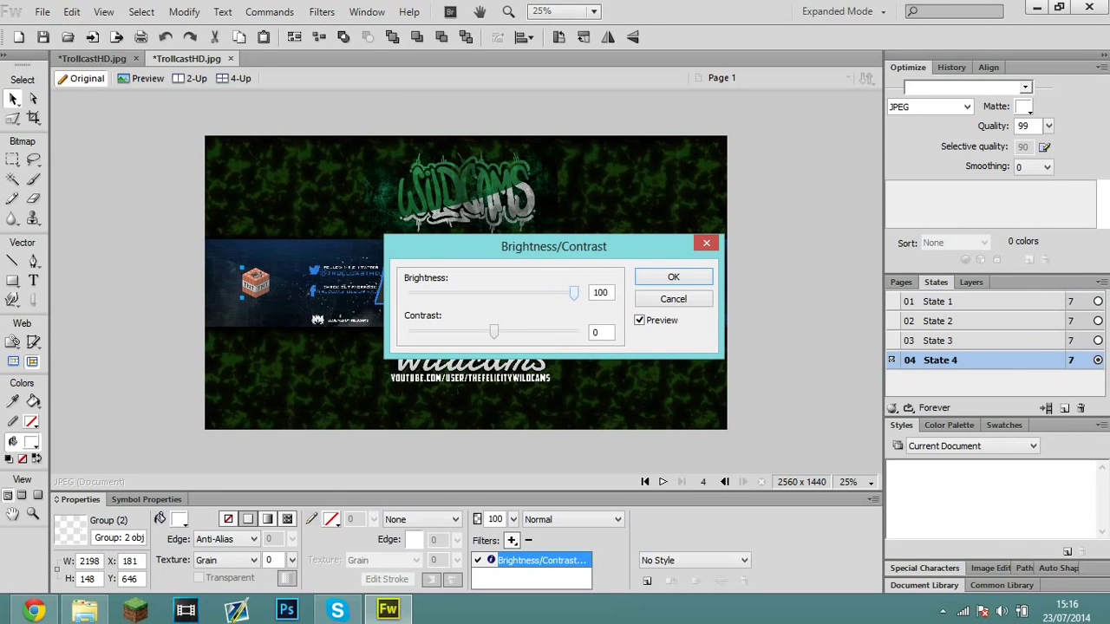
click(673, 276)
- Go back through the states to State 1 and play the four-state animation to check the TNT flashing, then stop it
click(938, 341)
click(938, 321)
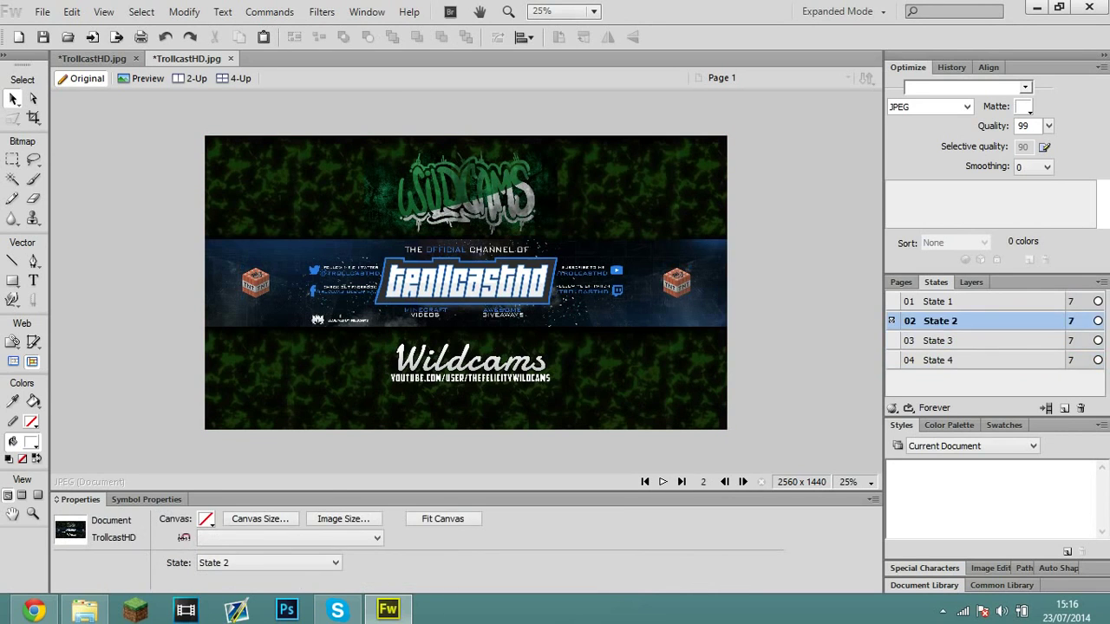
click(940, 301)
click(662, 482)
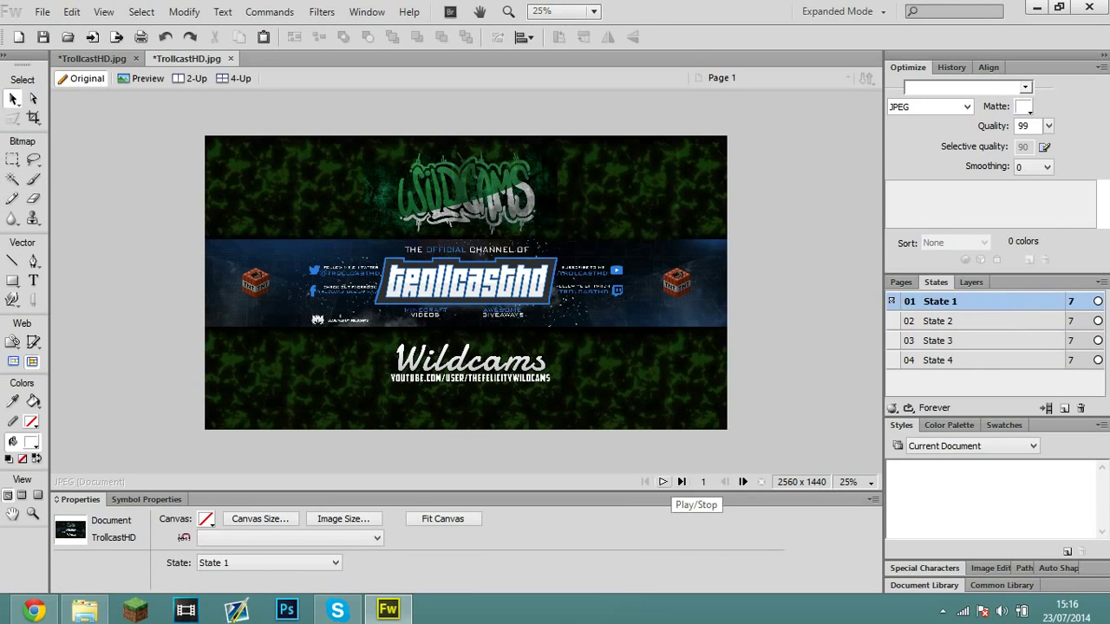
click(662, 482)
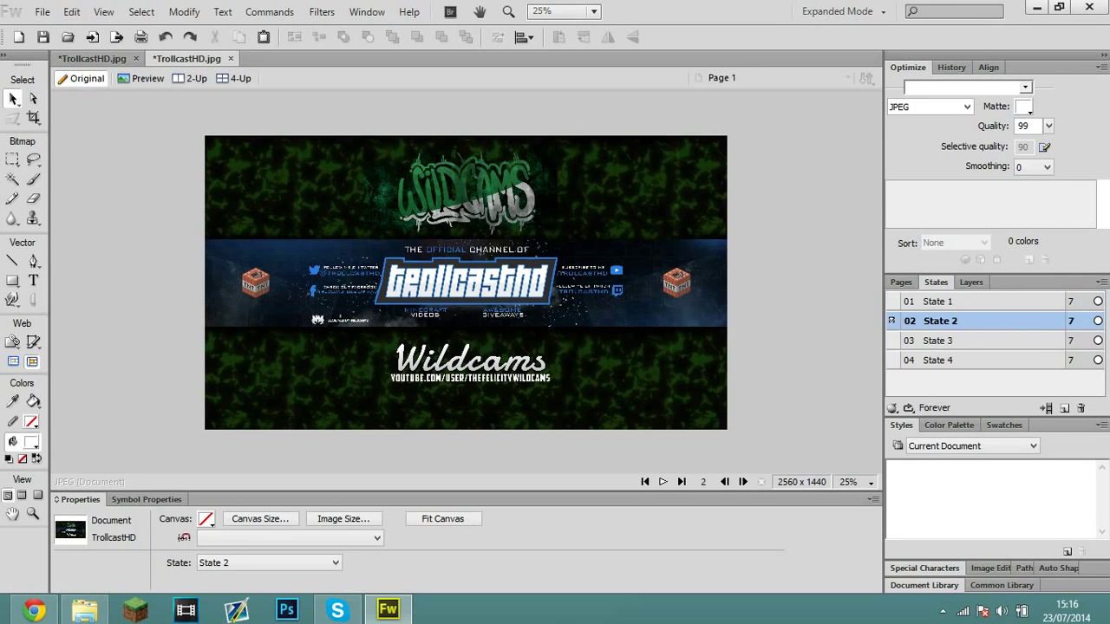
- Set the state delay of States 1 through 4 to 10/100 second
click(939, 301)
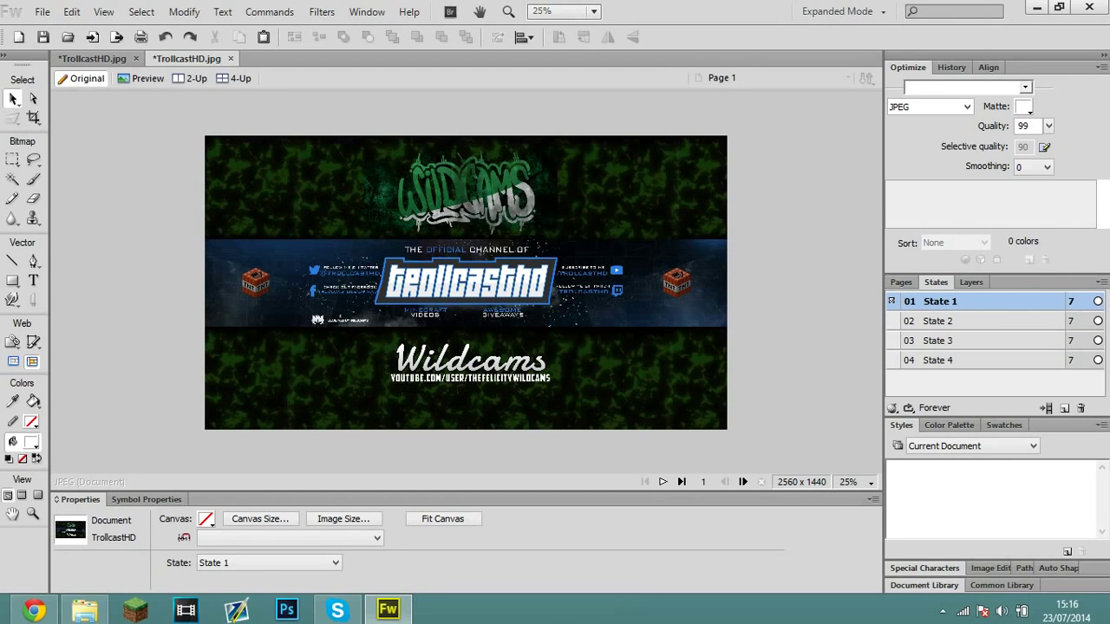
shift+click(939, 360)
double_click(1071, 301)
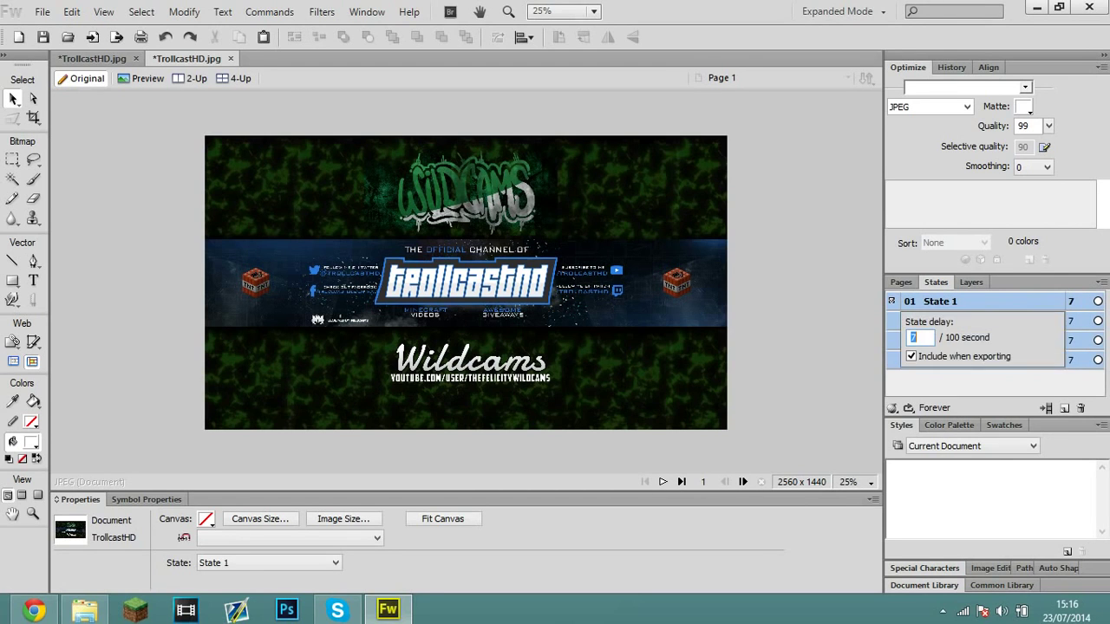
text(10)
key(Return)
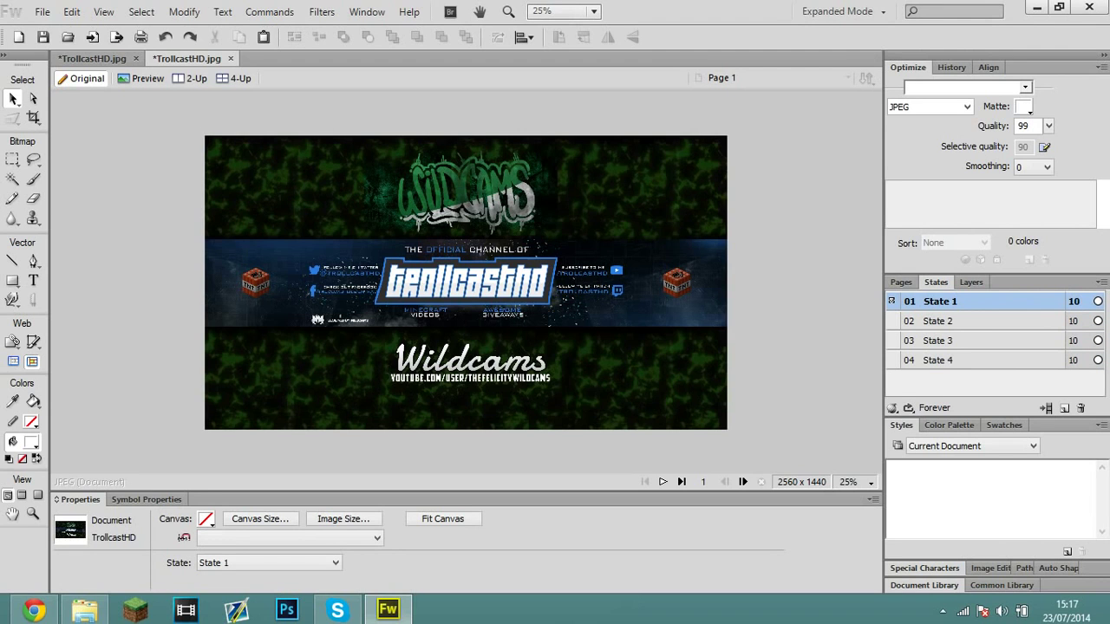
- Examine the TNT brightness state by state through States 1 to 4, cycling the sequence and returning to State 3
click(940, 321)
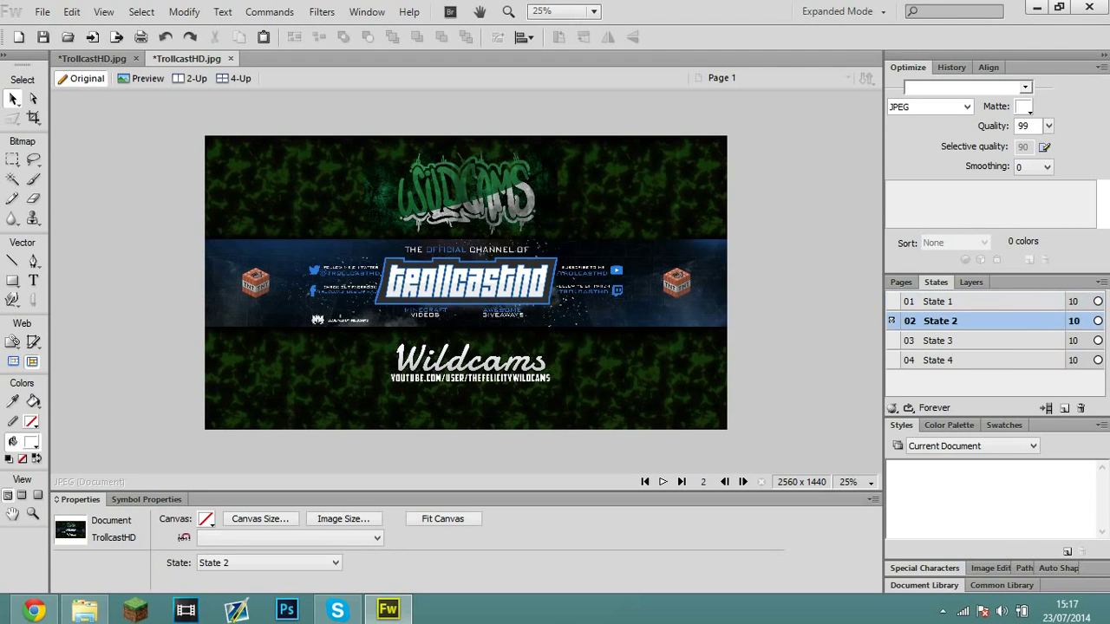
click(939, 360)
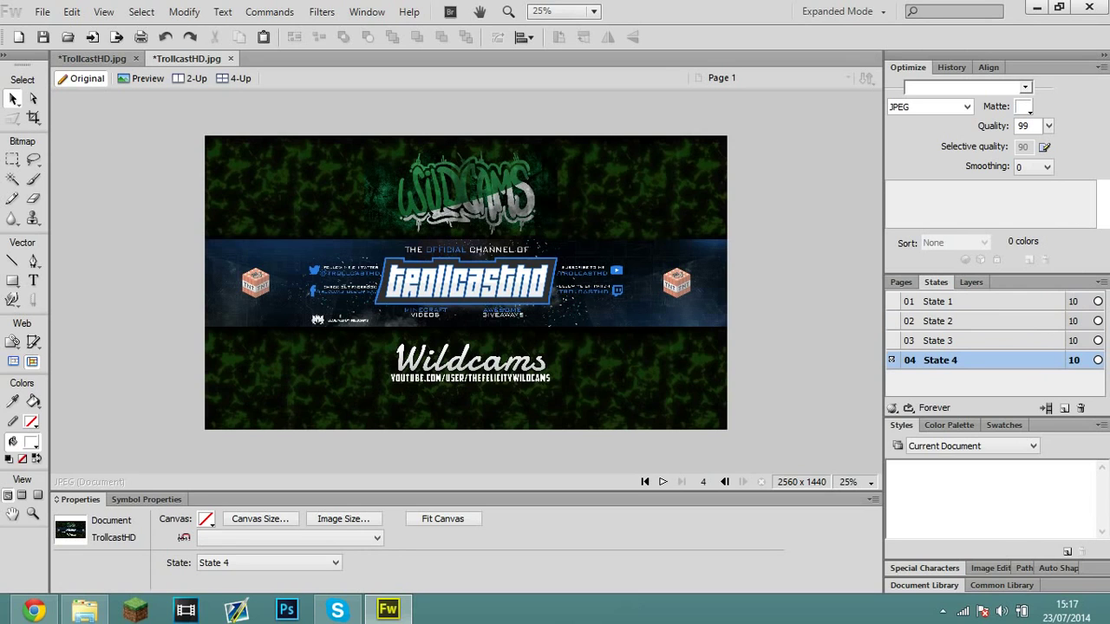
click(940, 302)
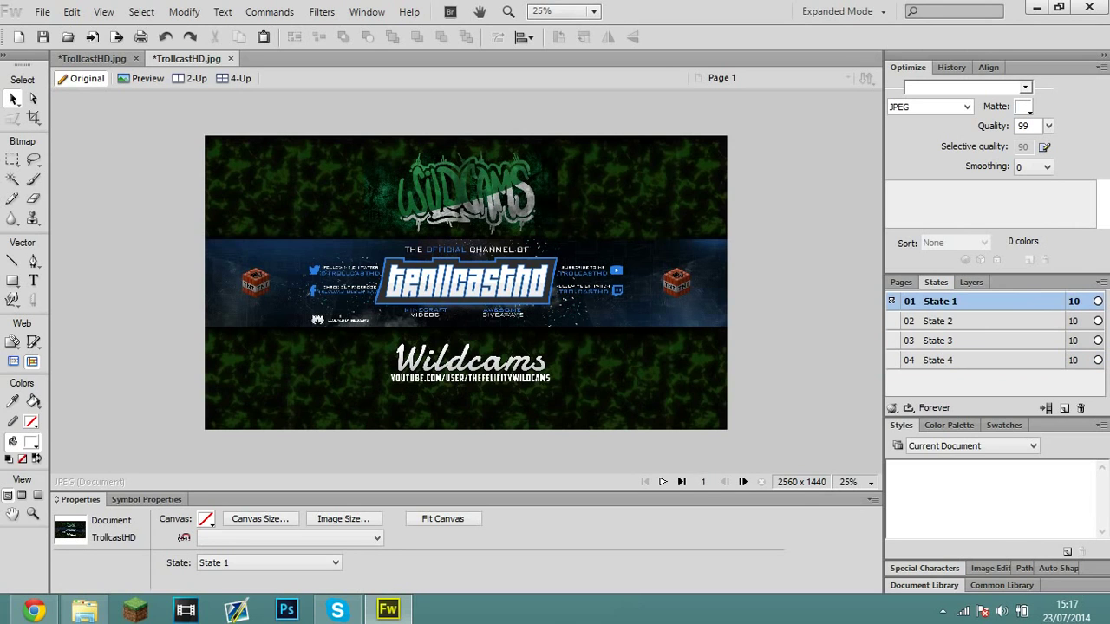
click(940, 321)
click(939, 341)
key(Page_Down)
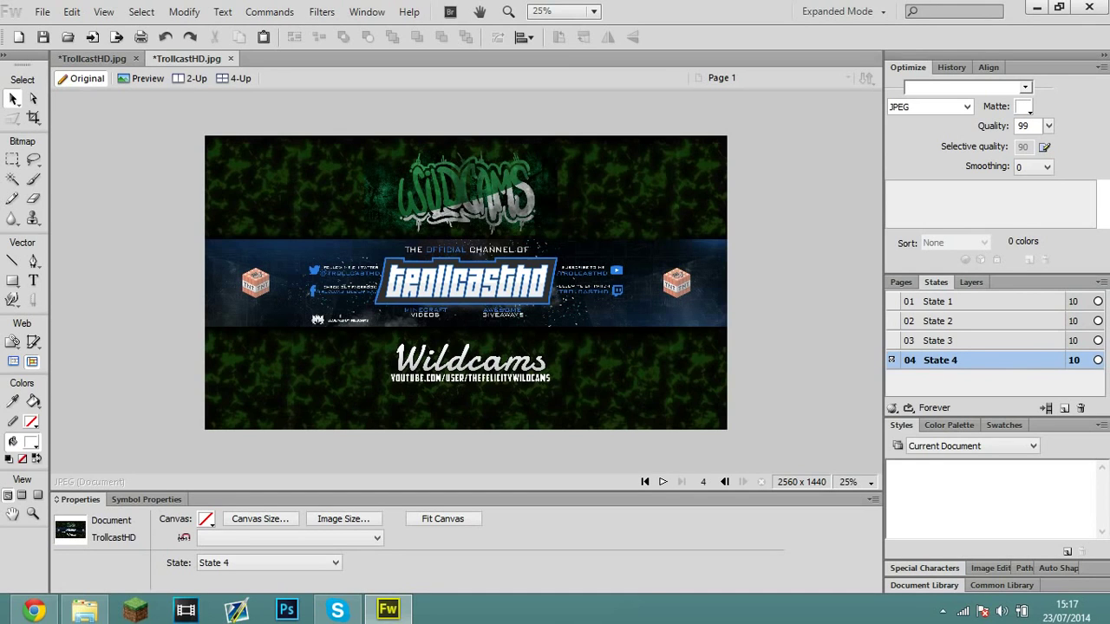
key(Page_Down)
key(Page_Down)
key(Page_Down)
key(Page_Down)
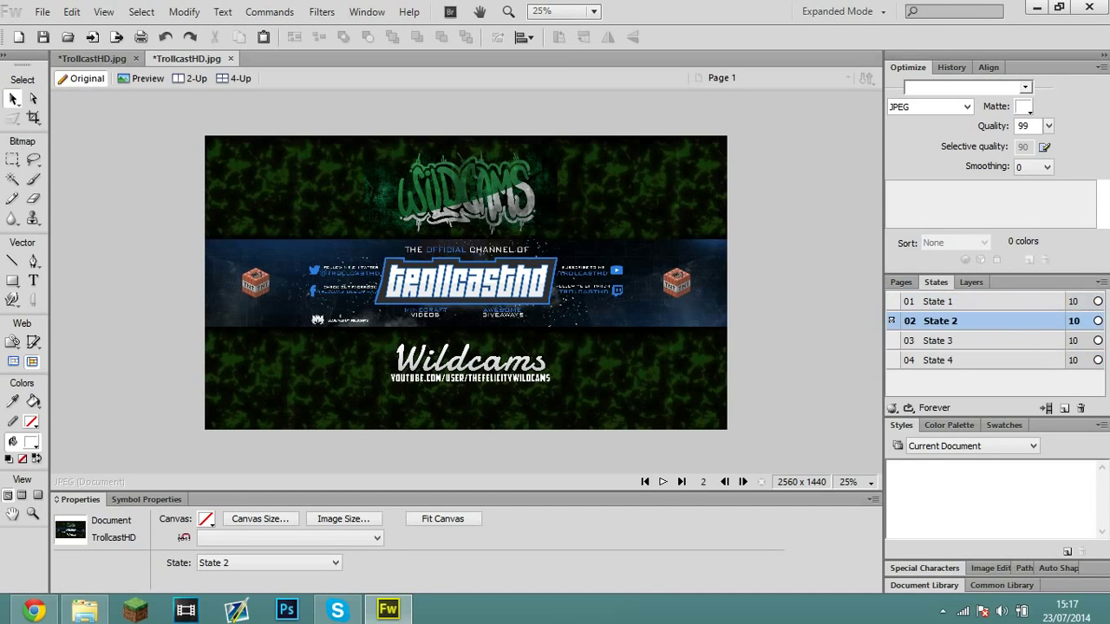
key(Page_Up)
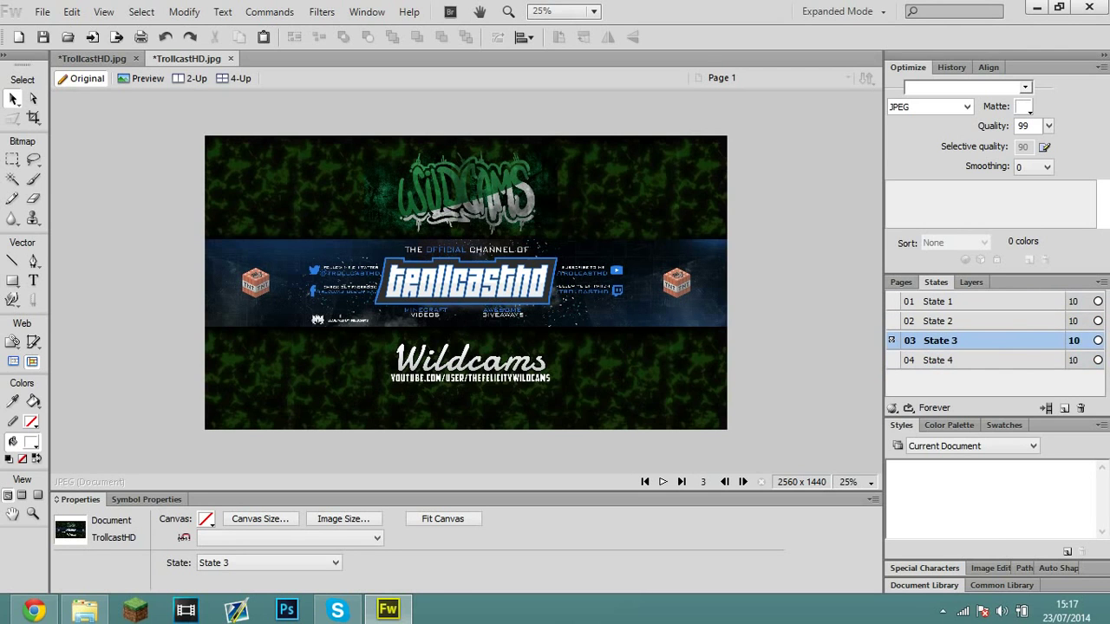
- Duplicate State 3 once, placing the copy at the end of the state list
right_click(959, 340)
click(1010, 361)
click(482, 334)
click(538, 362)
- Duplicate State 2 once, adding the copy after State 5 at the end of the sequence
key(Page_Up)
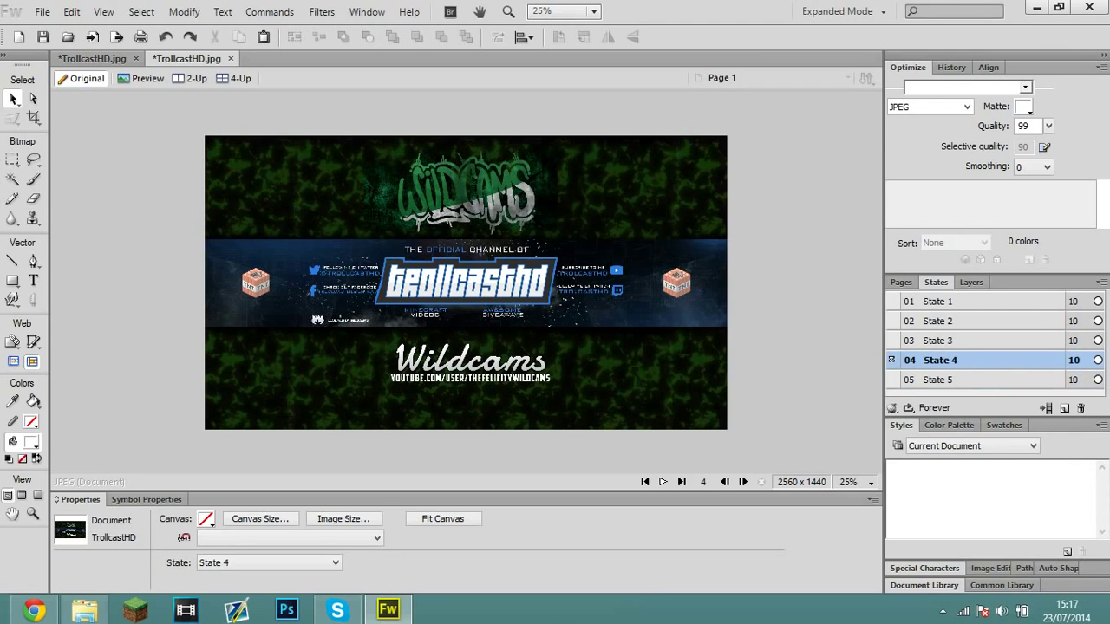
key(Page_Down)
key(Page_Down)
key(Page_Down)
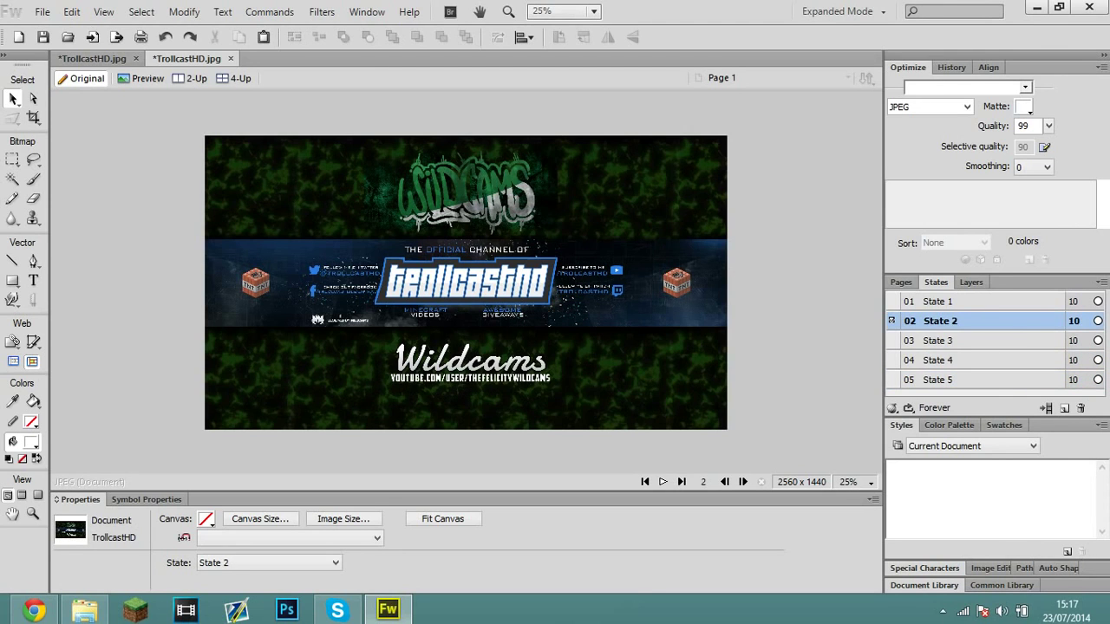
click(946, 301)
click(946, 341)
click(946, 321)
right_click(946, 320)
click(1009, 347)
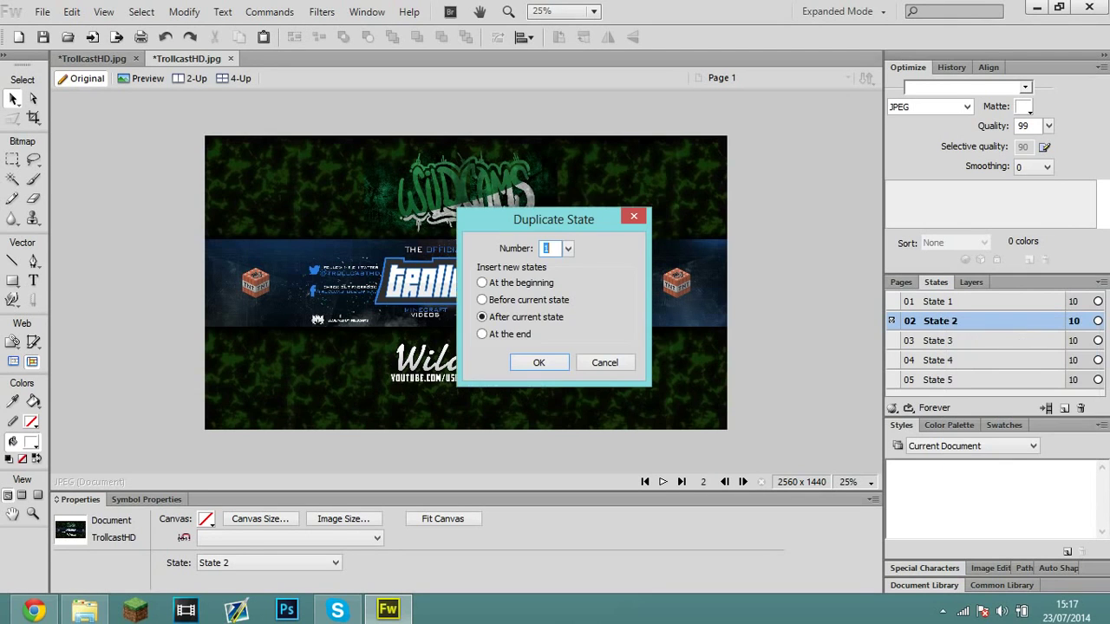
click(482, 334)
click(539, 362)
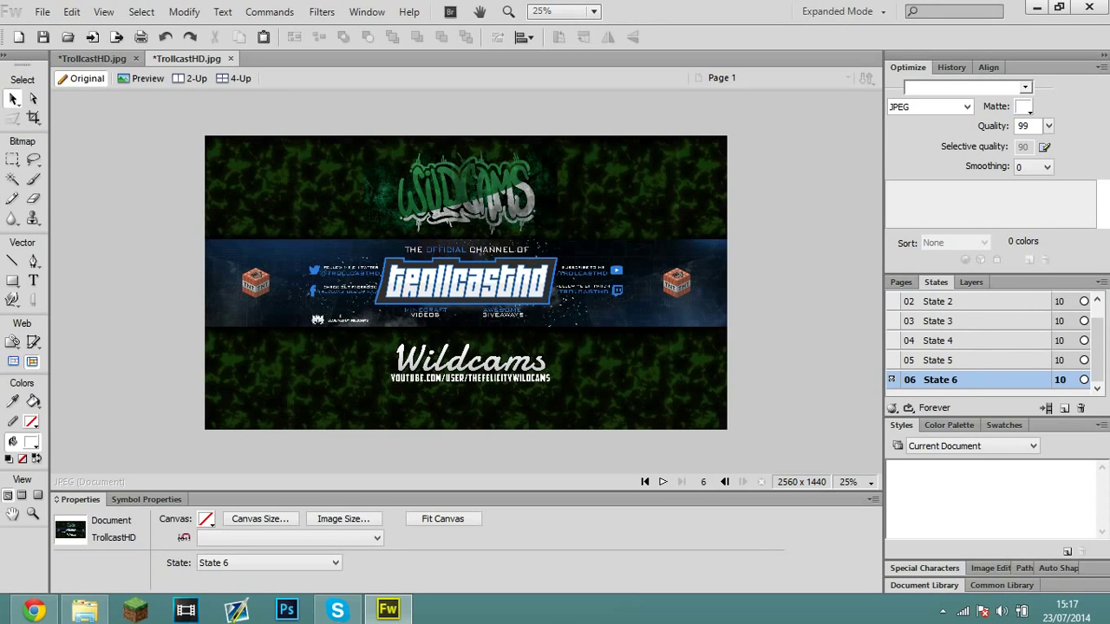
- Step through the states from State 1 onward to examine how the TNT brightness rises and falls
drag(1097, 348, 1097, 334)
click(962, 302)
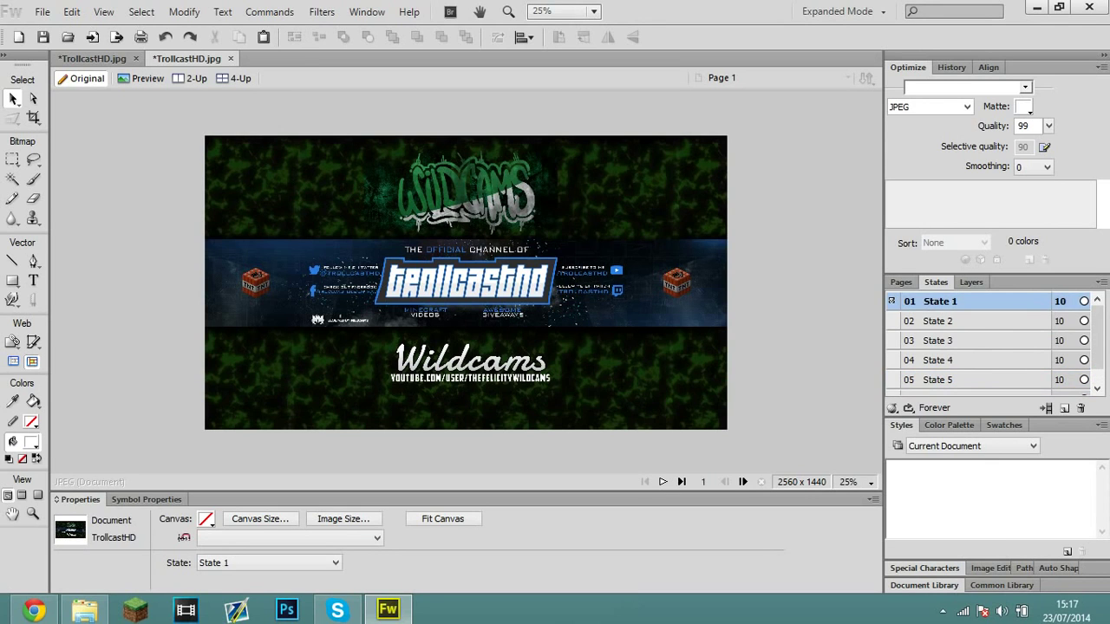
click(962, 320)
click(962, 340)
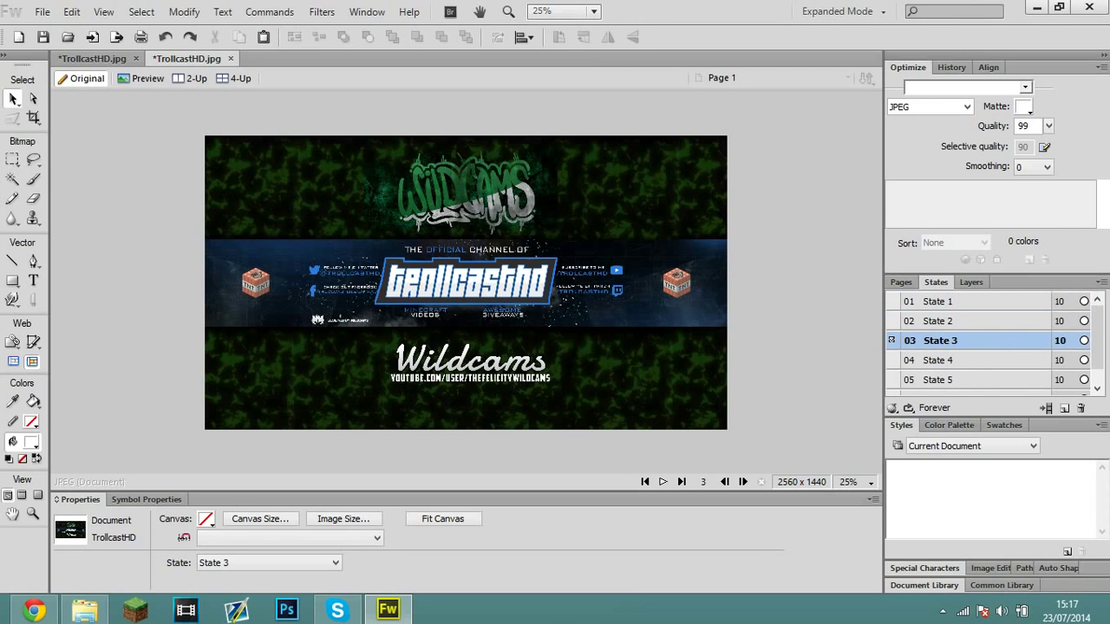
click(962, 359)
drag(1097, 338, 1096, 353)
click(962, 379)
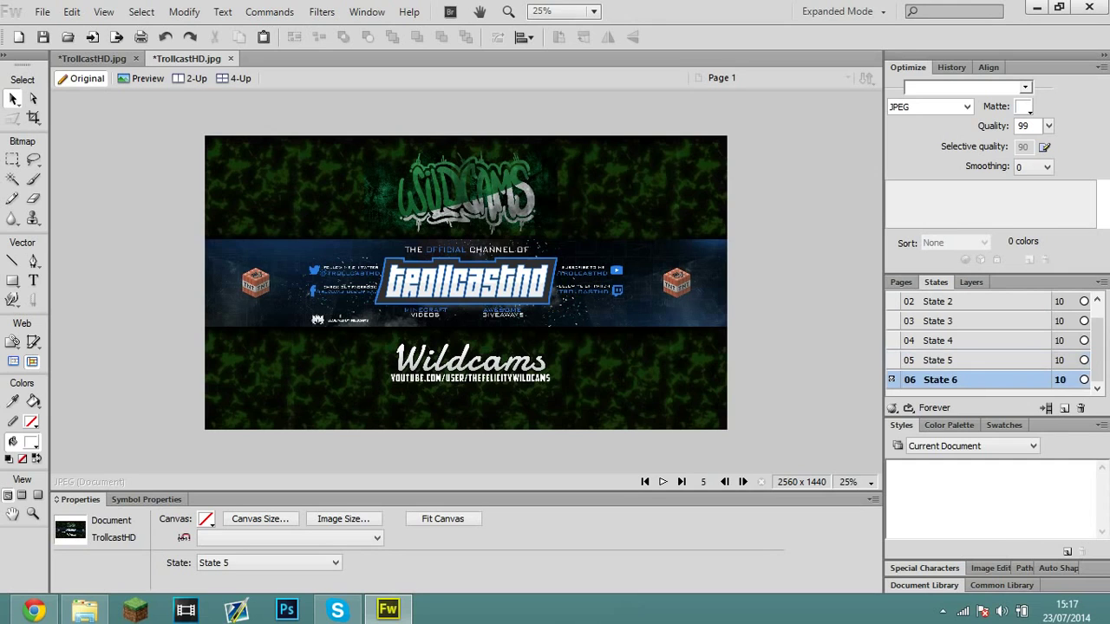
- Duplicate State 1 once, adding the copy after State 6 at the end of the sequence
drag(1097, 350, 1098, 335)
right_click(958, 301)
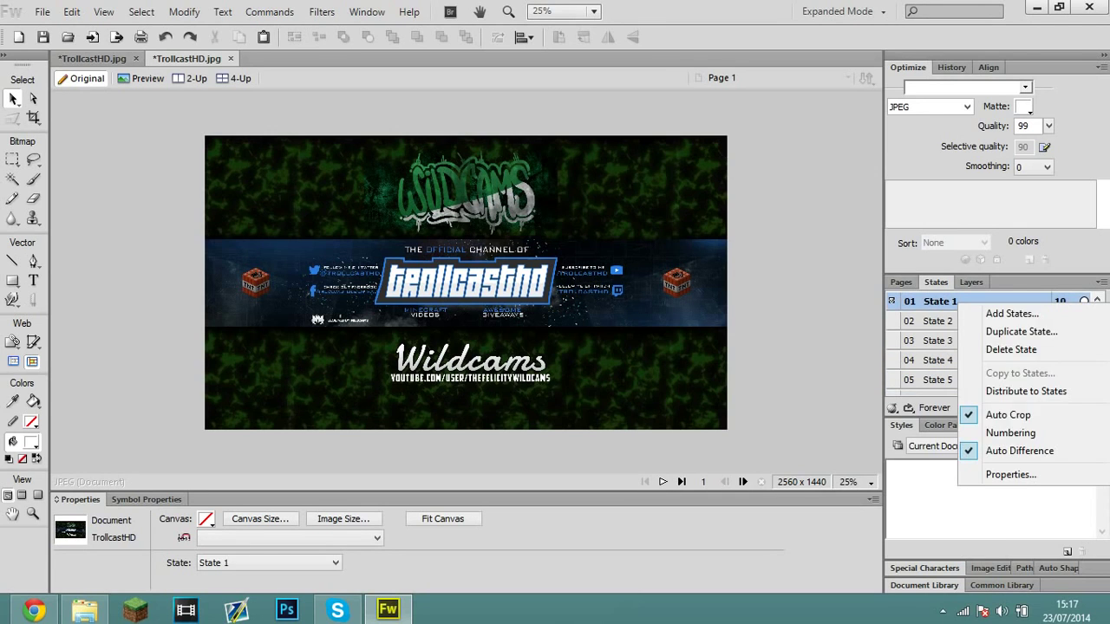
click(1021, 331)
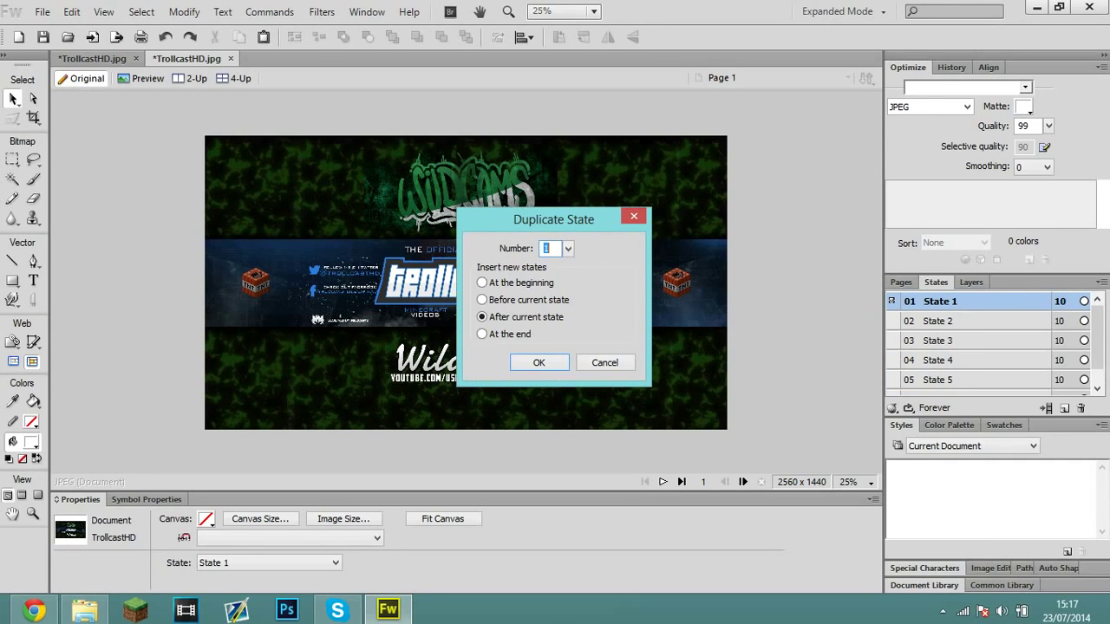
click(482, 334)
click(539, 362)
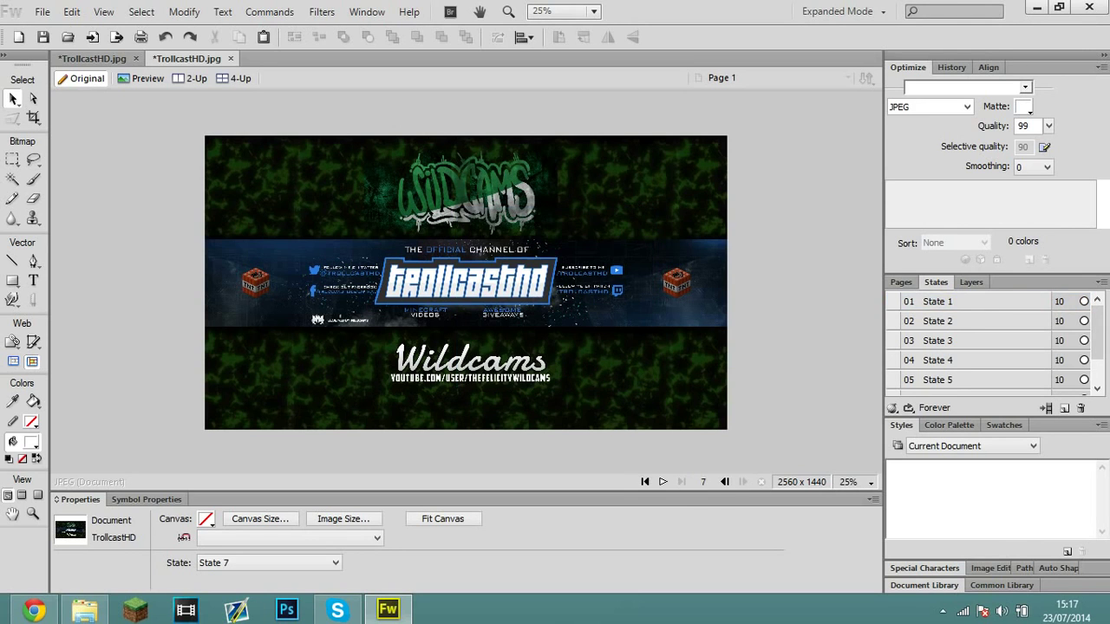
- Play the seven-state animation from the first state to check the flashing, then stop it
click(644, 481)
click(662, 481)
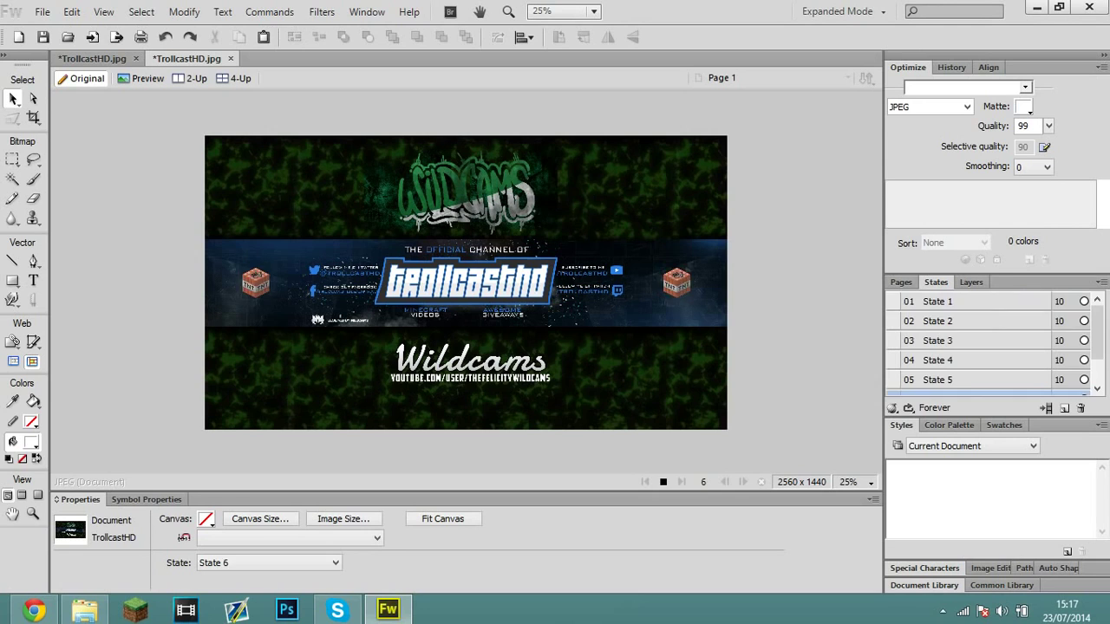
click(662, 481)
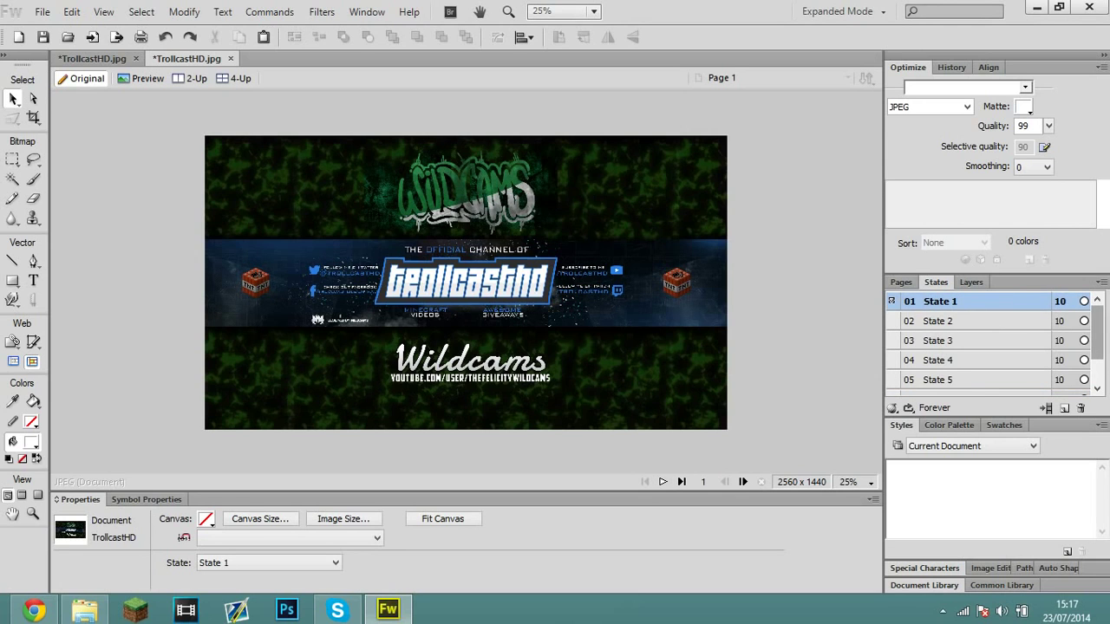
- Compare States 6 and 7, and duplicate State 6 once with the copy at the end of the sequence
drag(1097, 333, 1096, 357)
click(971, 380)
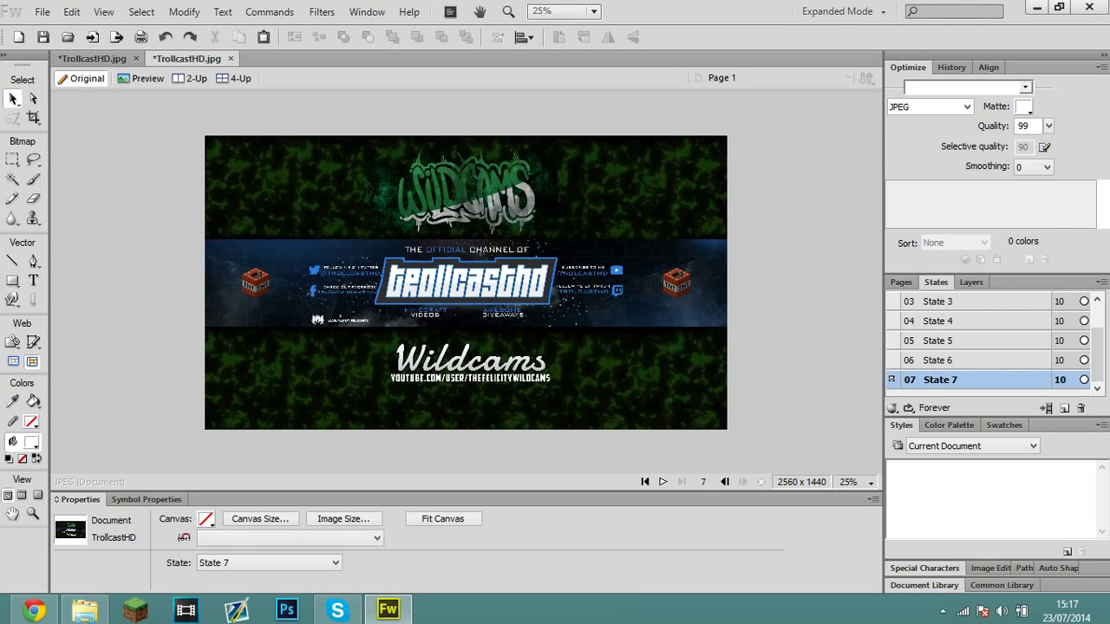
click(971, 360)
click(970, 380)
right_click(959, 360)
click(1006, 407)
click(482, 334)
click(539, 362)
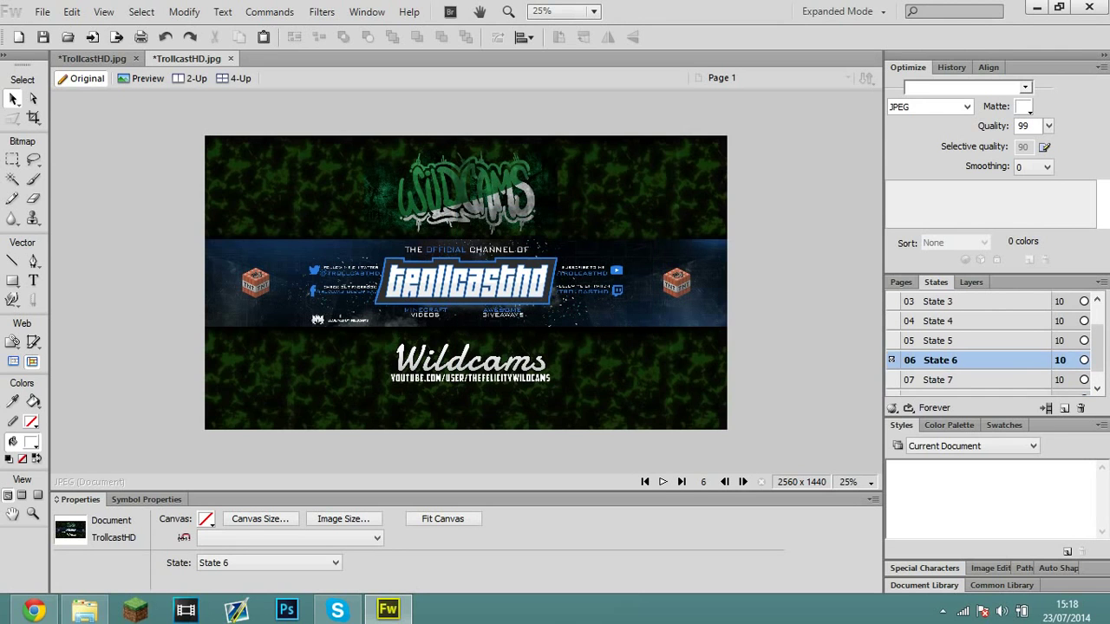
- Duplicate State 5 once, adding the copy after State 8 at the end of the sequence
right_click(957, 340)
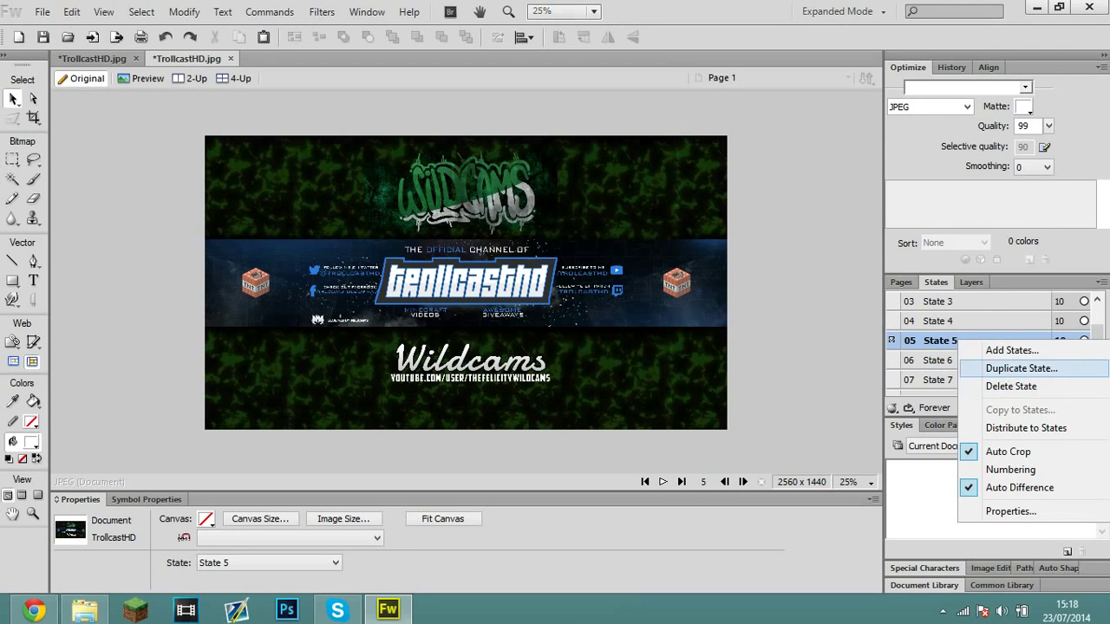
click(1006, 368)
click(482, 334)
click(539, 362)
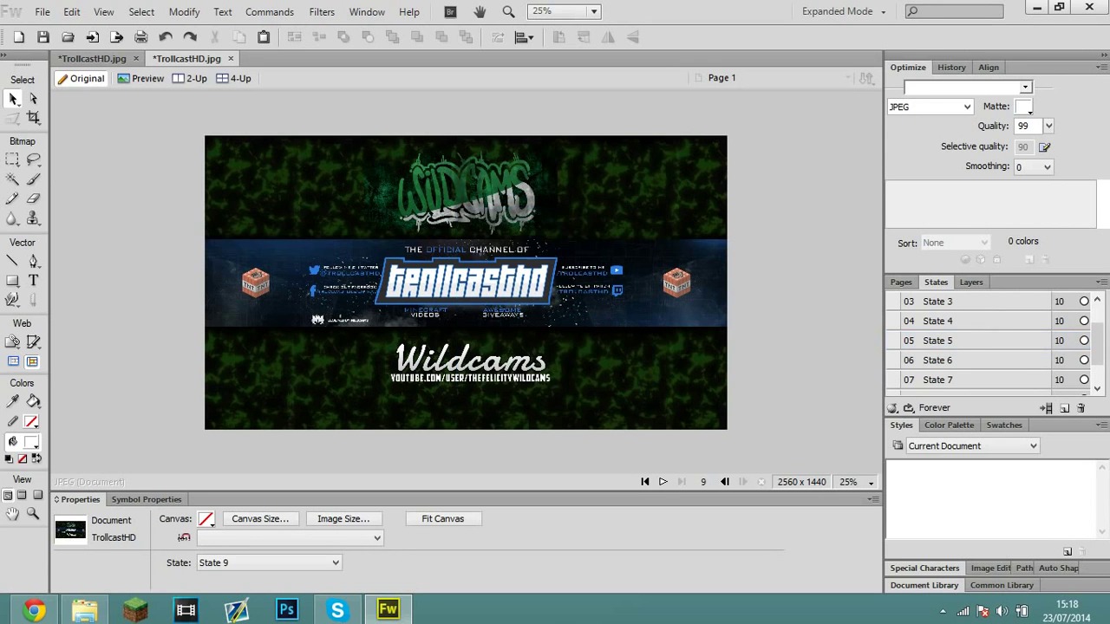
- Duplicate State 4 once, adding the copy after State 9 at the end of the sequence
click(957, 321)
click(957, 301)
click(957, 320)
right_click(957, 321)
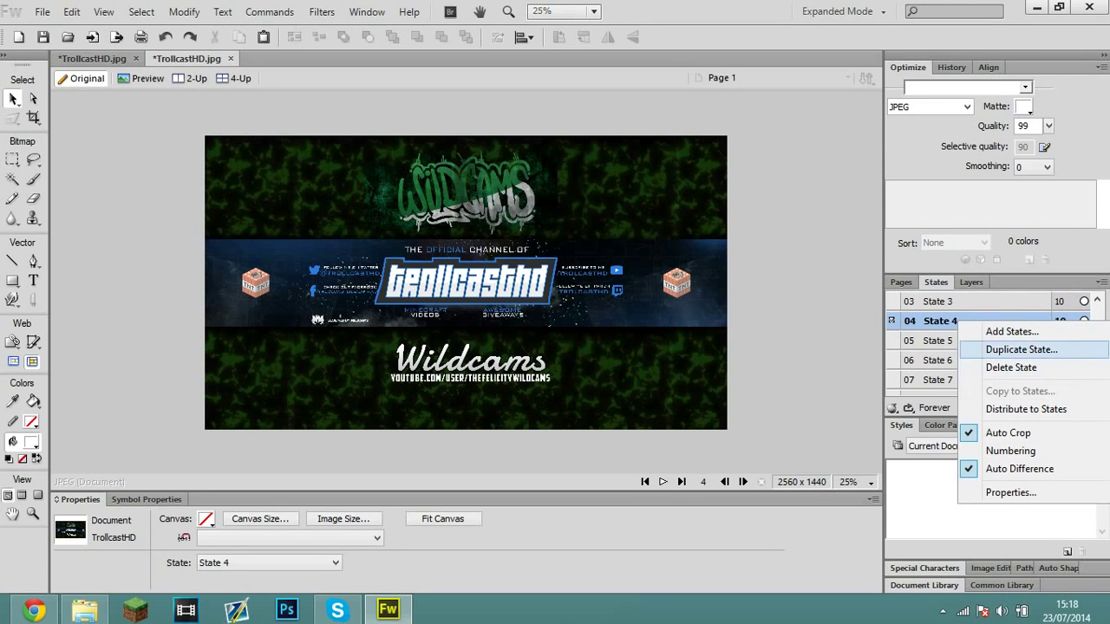
click(1021, 349)
click(482, 333)
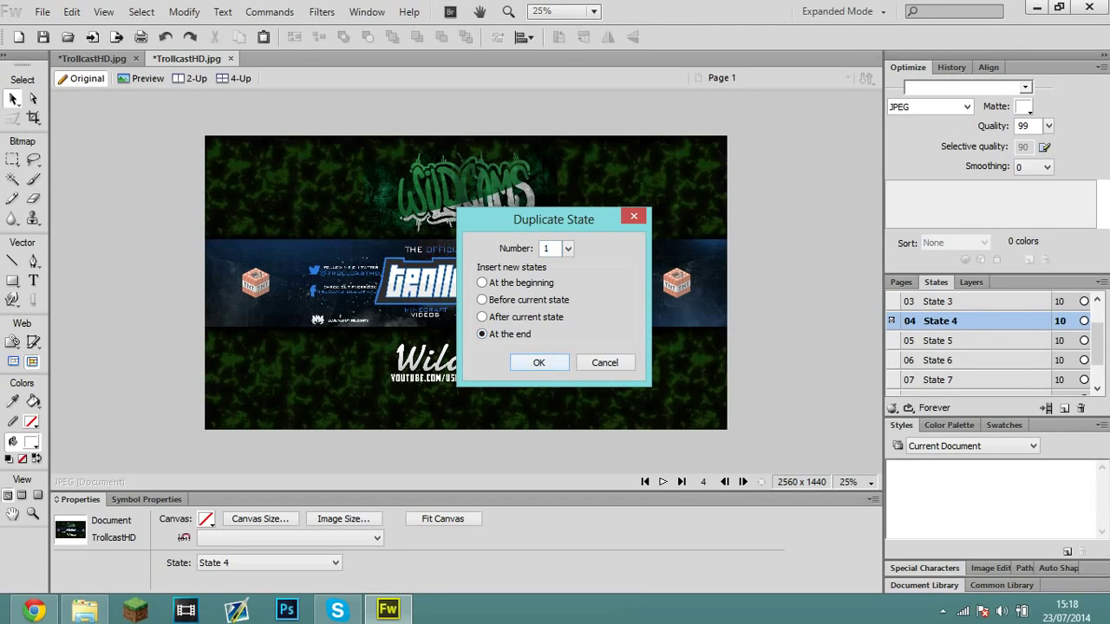
click(539, 362)
drag(1098, 340, 1098, 364)
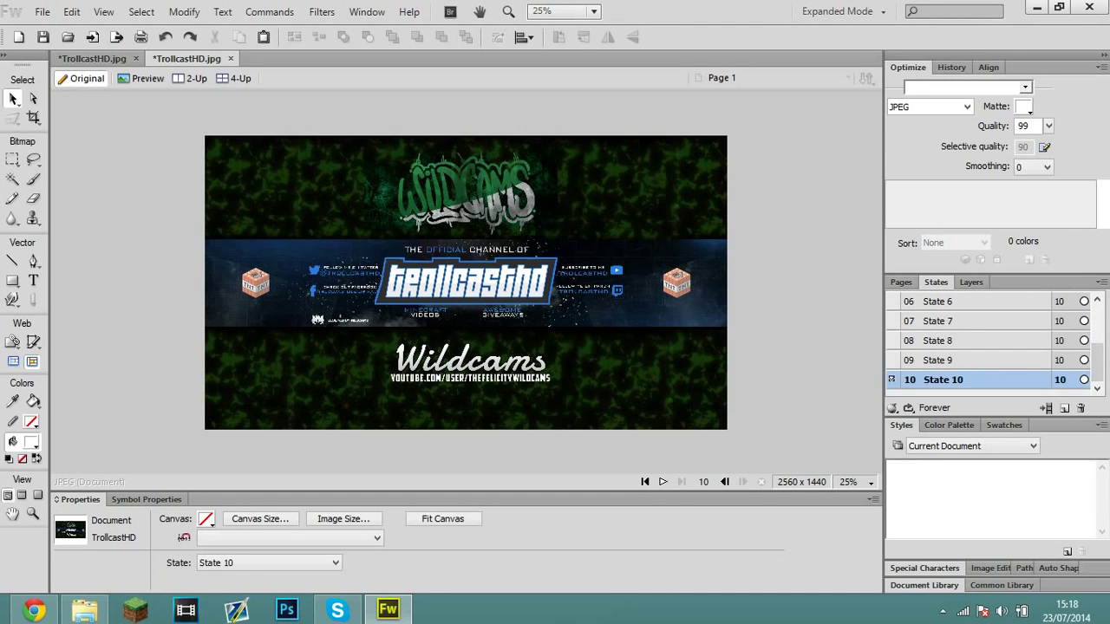
- Compare States 8, 9 and 10 of the banner animation
click(957, 341)
click(957, 360)
click(957, 380)
- Switch to Chrome and replace the redstone lamp image search with a search for "explosion"
click(34, 611)
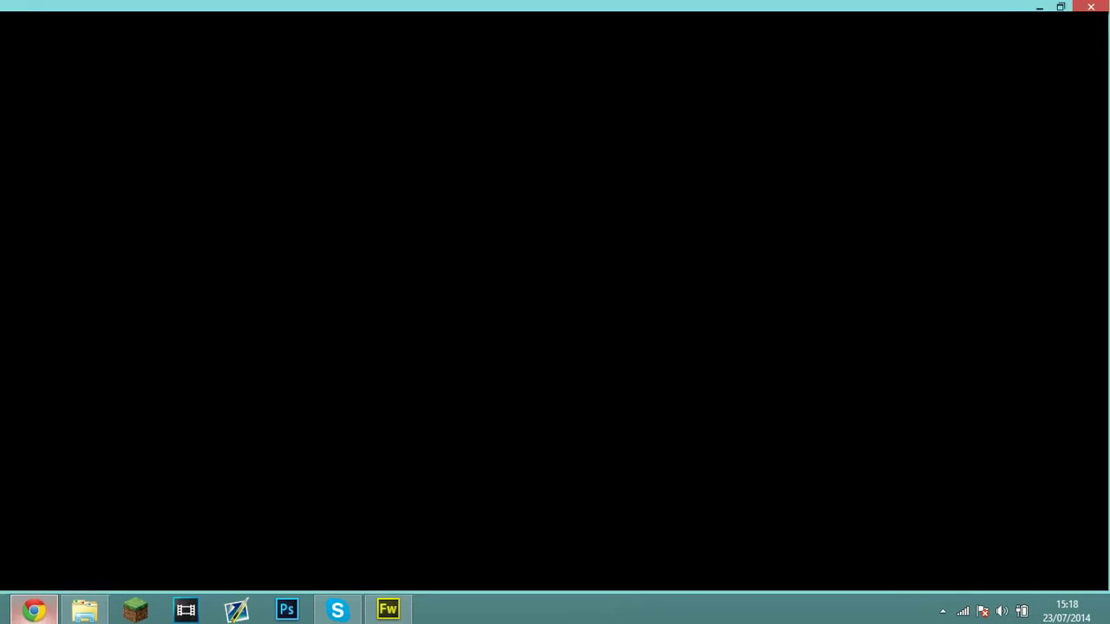
drag(196, 94, 104, 93)
key(BackSpace)
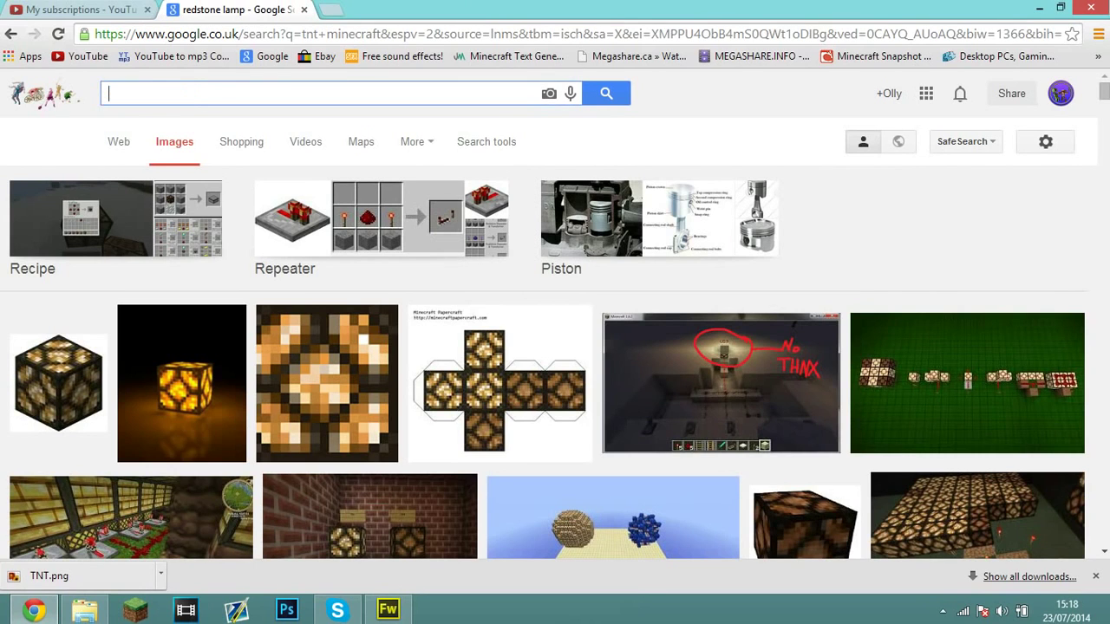
text(e)
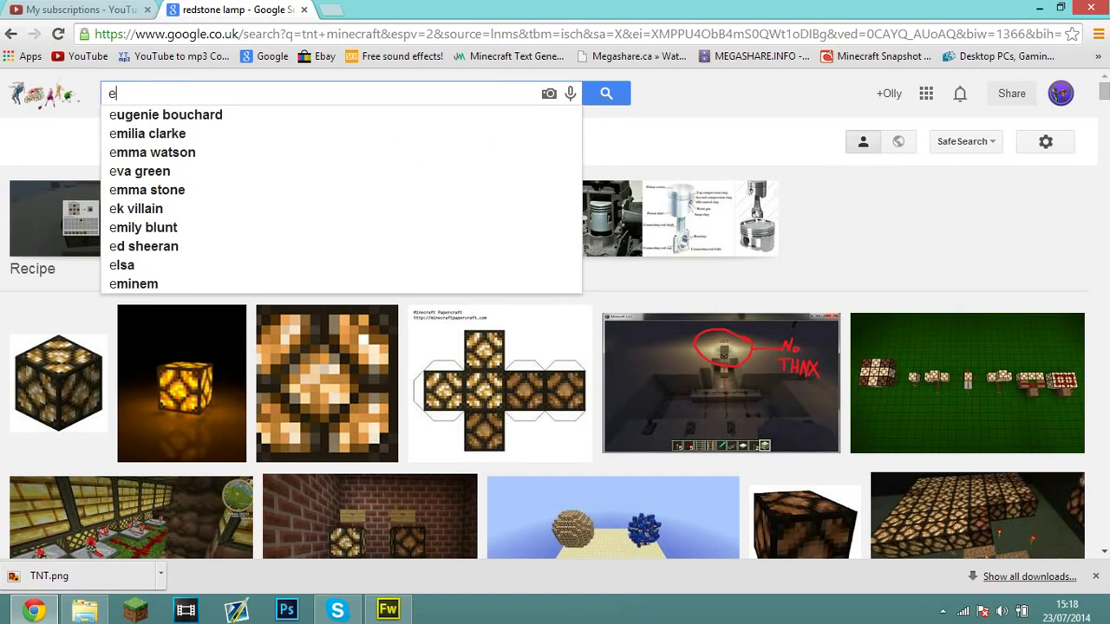
text(xplo)
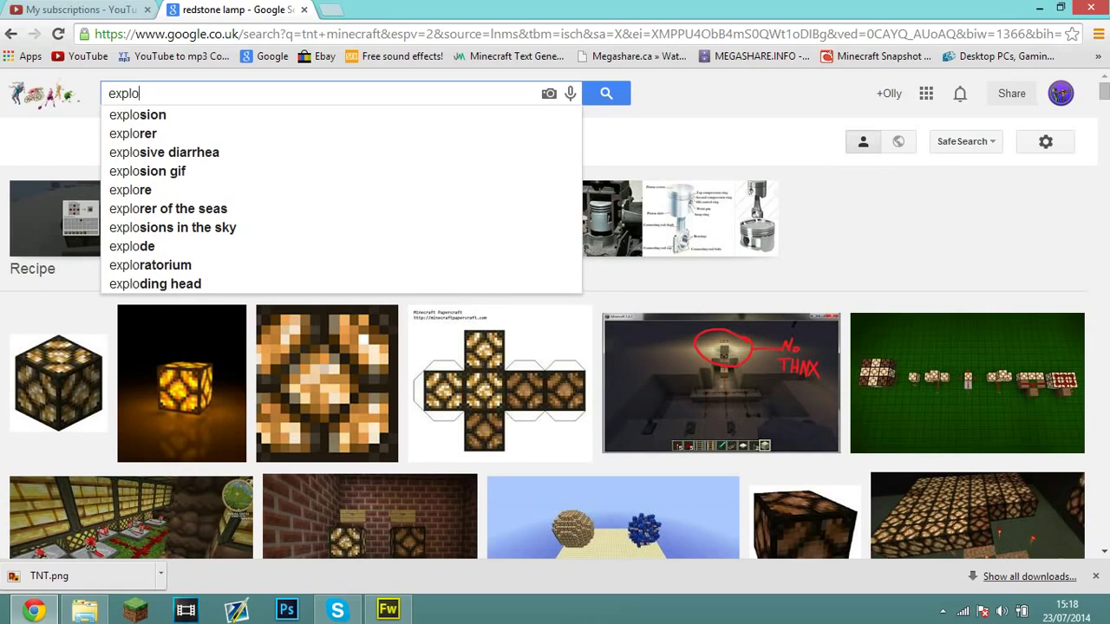
key(Down)
key(Return)
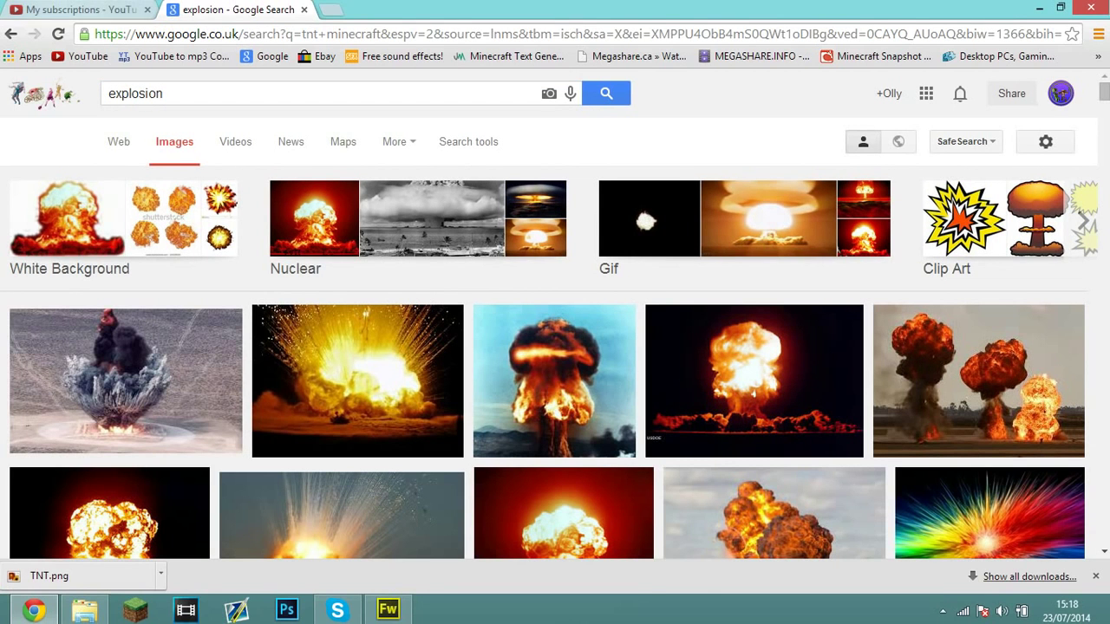
double_click(135, 93)
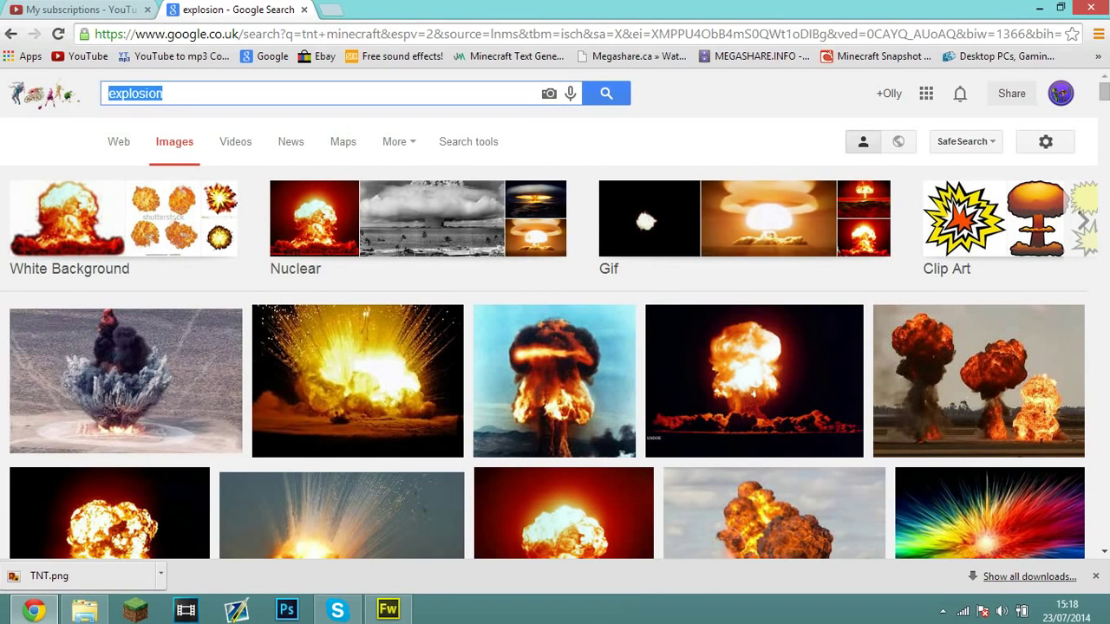
text(minecrat)
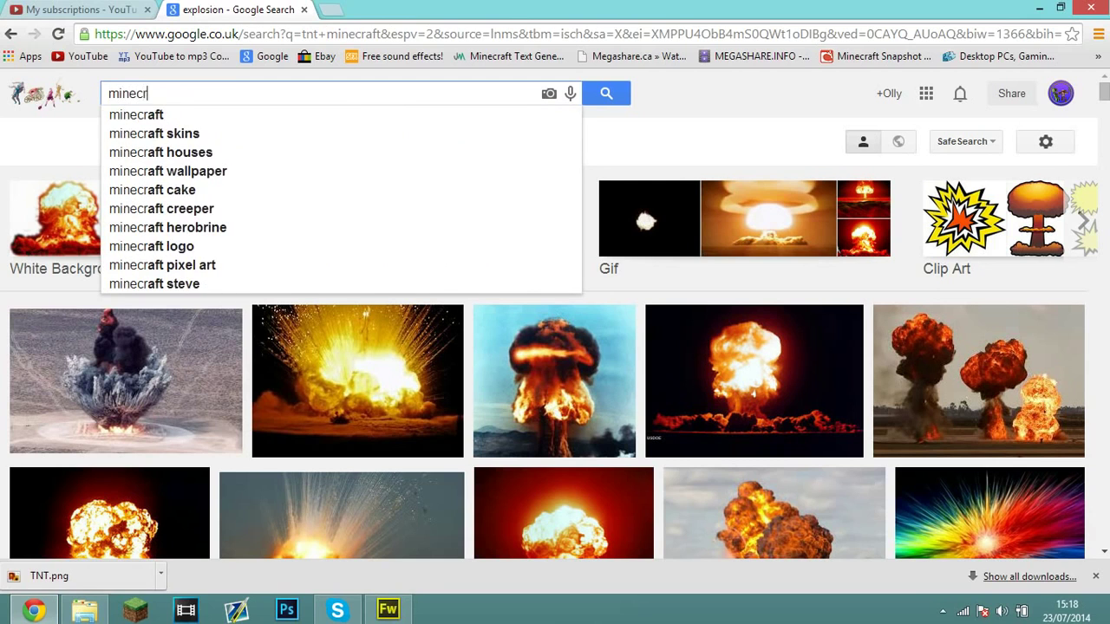
key(BackSpace)
key(BackSpace)
key(BackSpace)
key(BackSpace)
key(BackSpace)
key(BackSpace)
key(BackSpace)
key(BackSpace)
key(BackSpace)
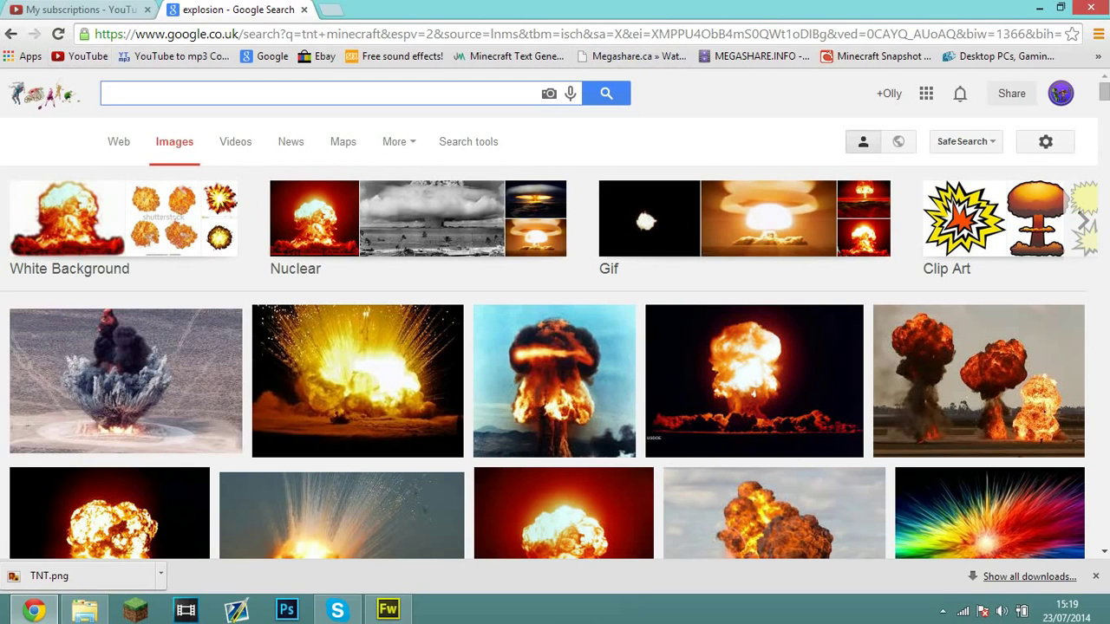
- Search Google Images for "cartoon explosion"
text(exp)
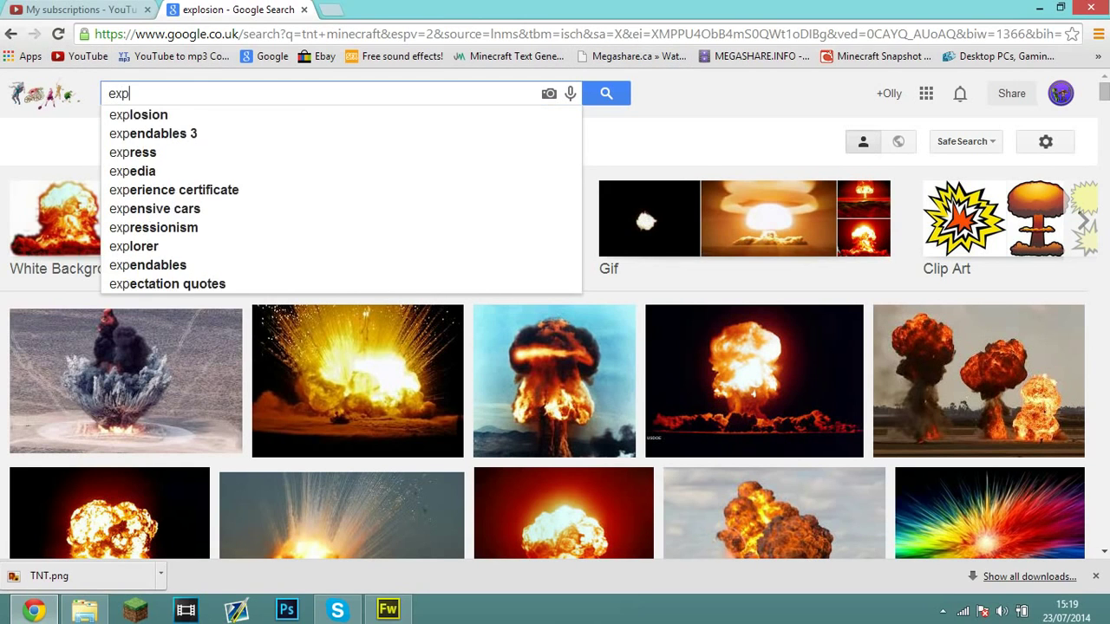
text(losion)
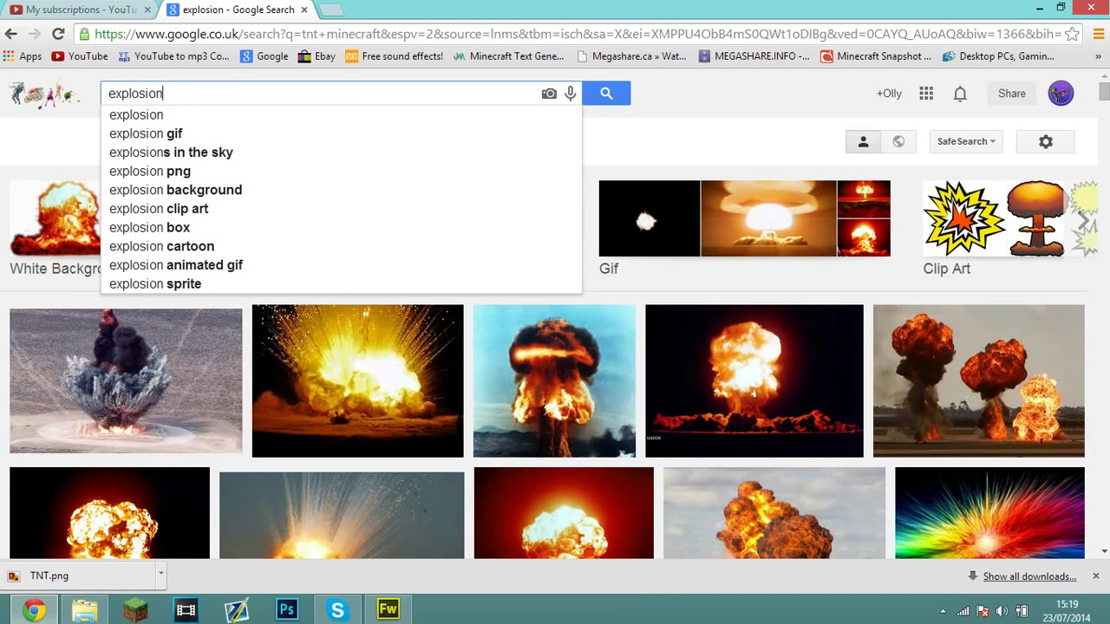
click(109, 94)
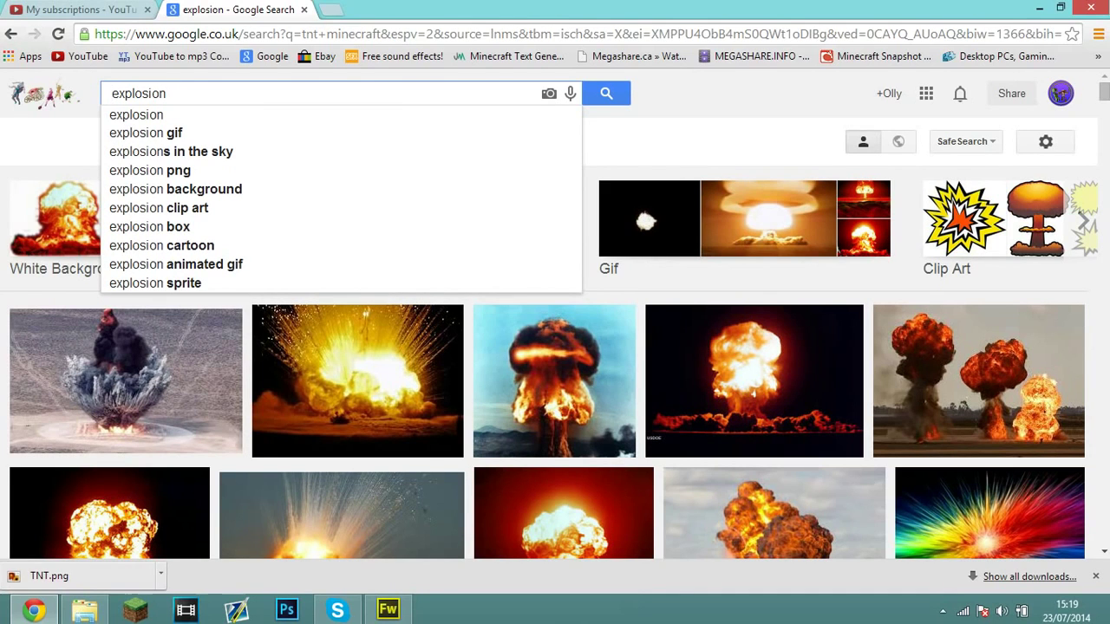
key(BackSpace)
text(cartoon)
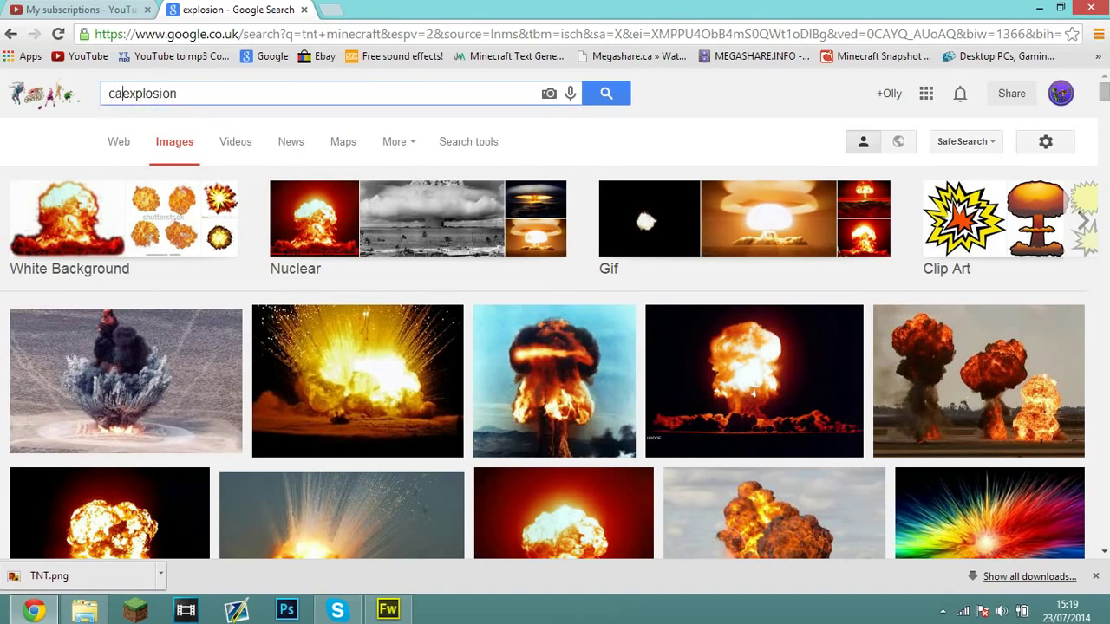
key(Return)
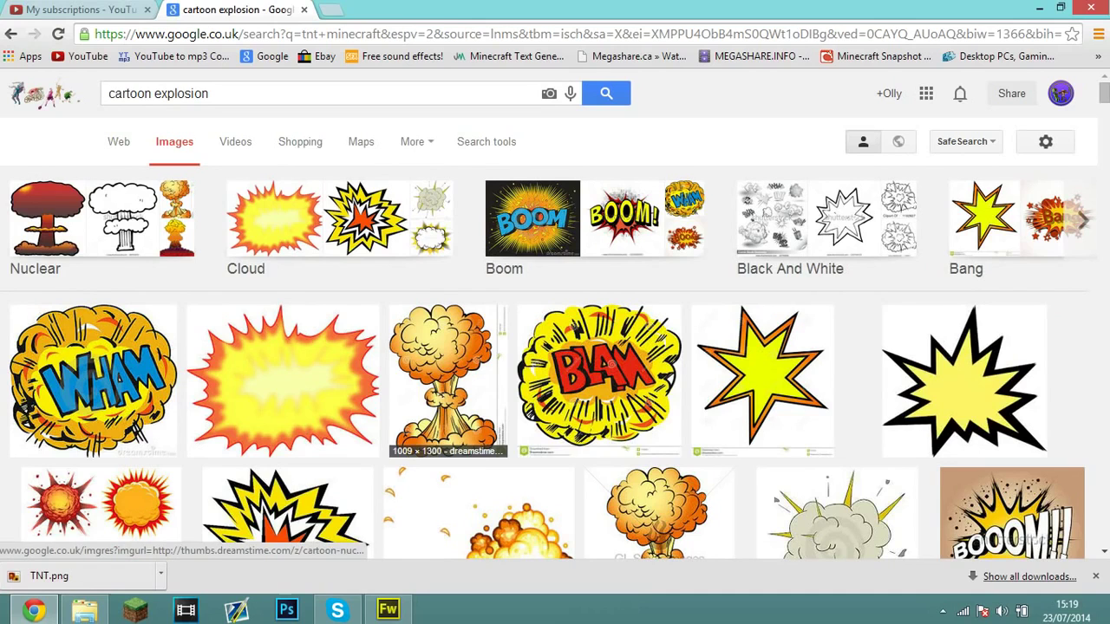
- Open the 600 × 475 yellow-and-orange Comic Explosion clip art and save it to Downloads as ncX8667di.png
scroll(761, 381, down, 1)
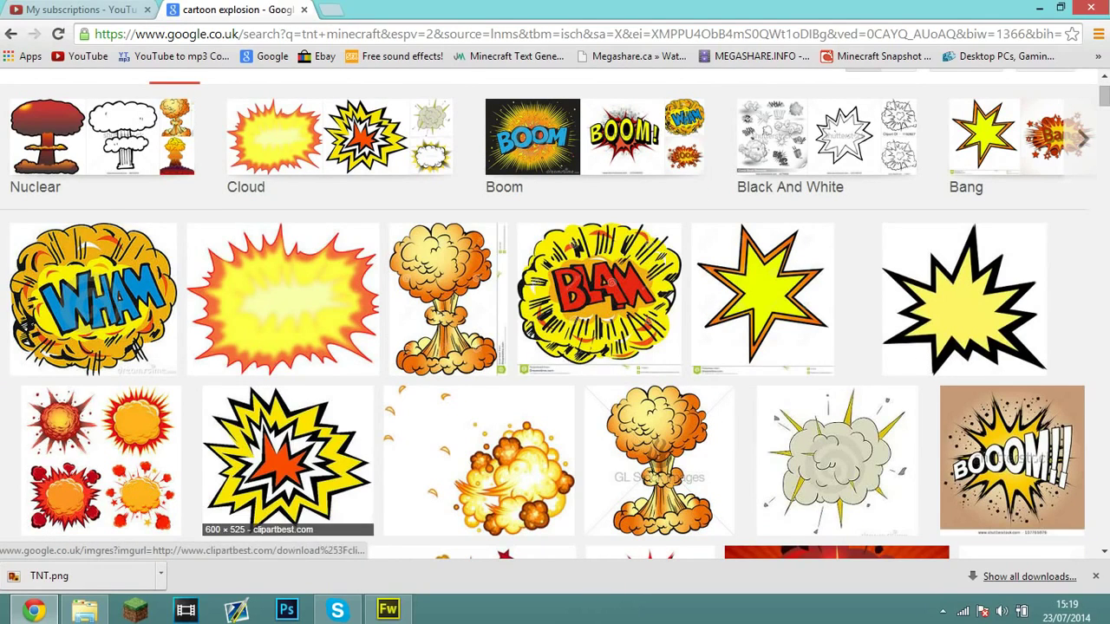
scroll(836, 459, down, 1)
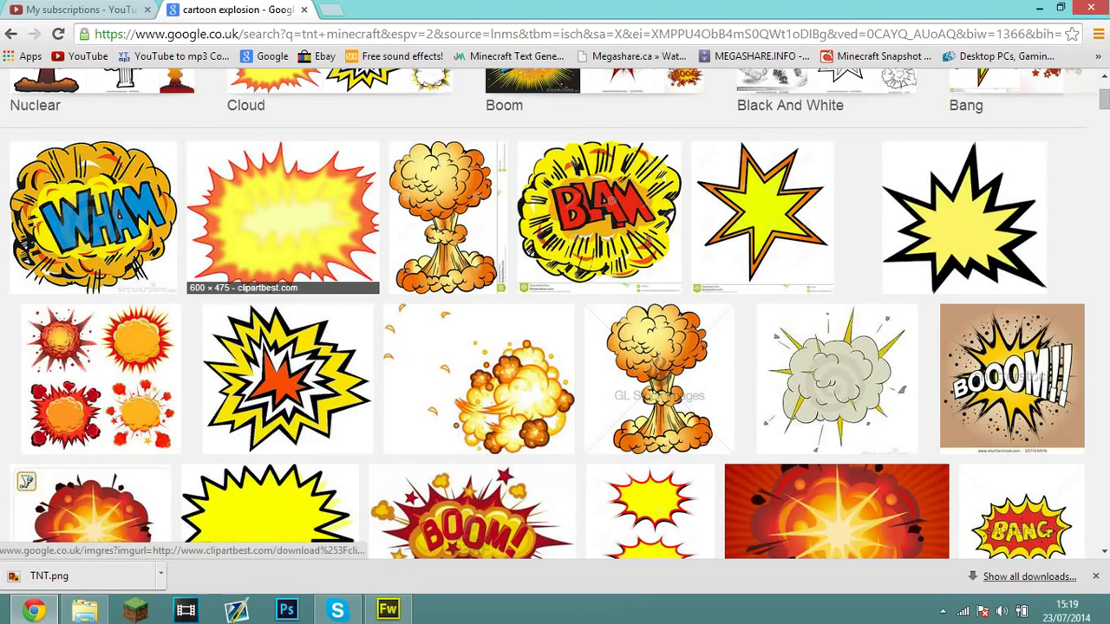
right_click(294, 245)
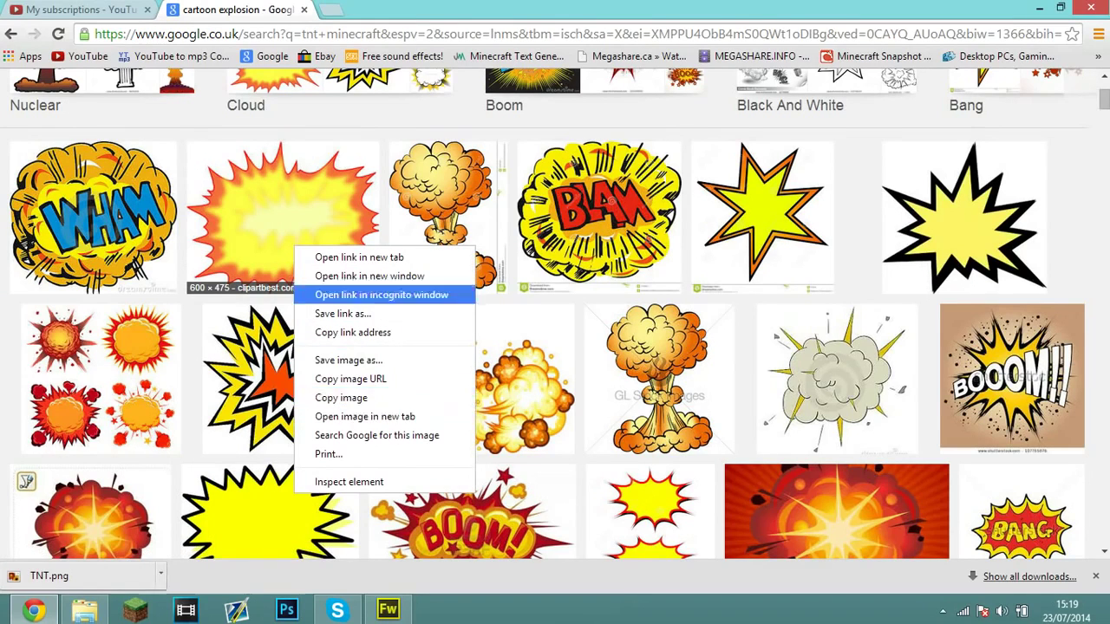
click(279, 232)
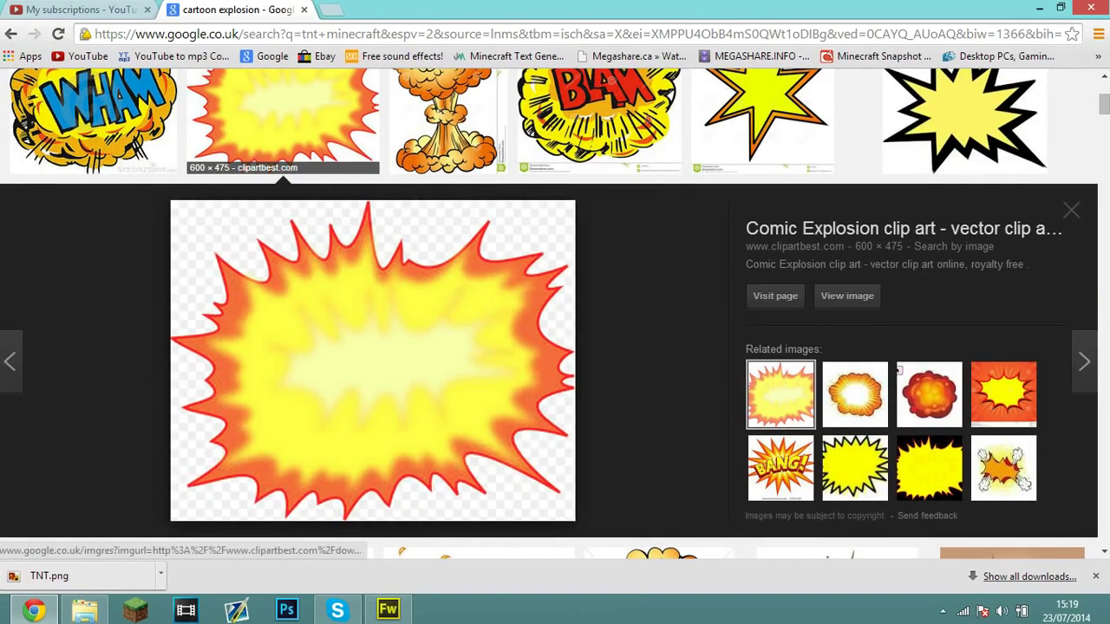
right_click(318, 345)
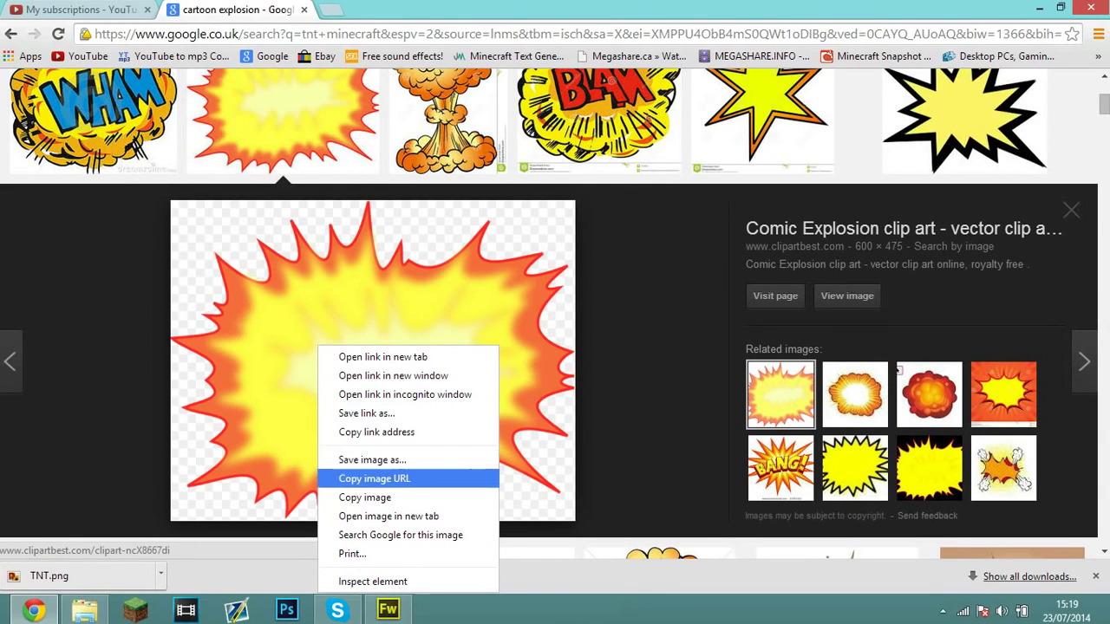
click(374, 479)
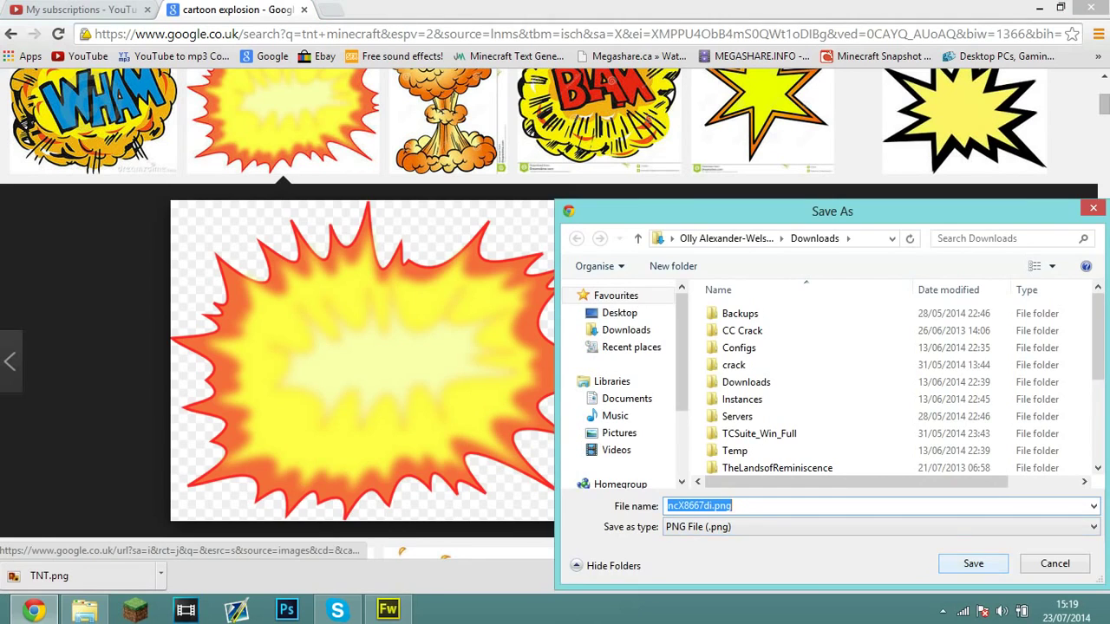
click(973, 564)
- Import the downloaded explosion into State 10 in Fireworks and scale it to about 205 × 162 px over the banner's right TNT block
drag(91, 574, 468, 468)
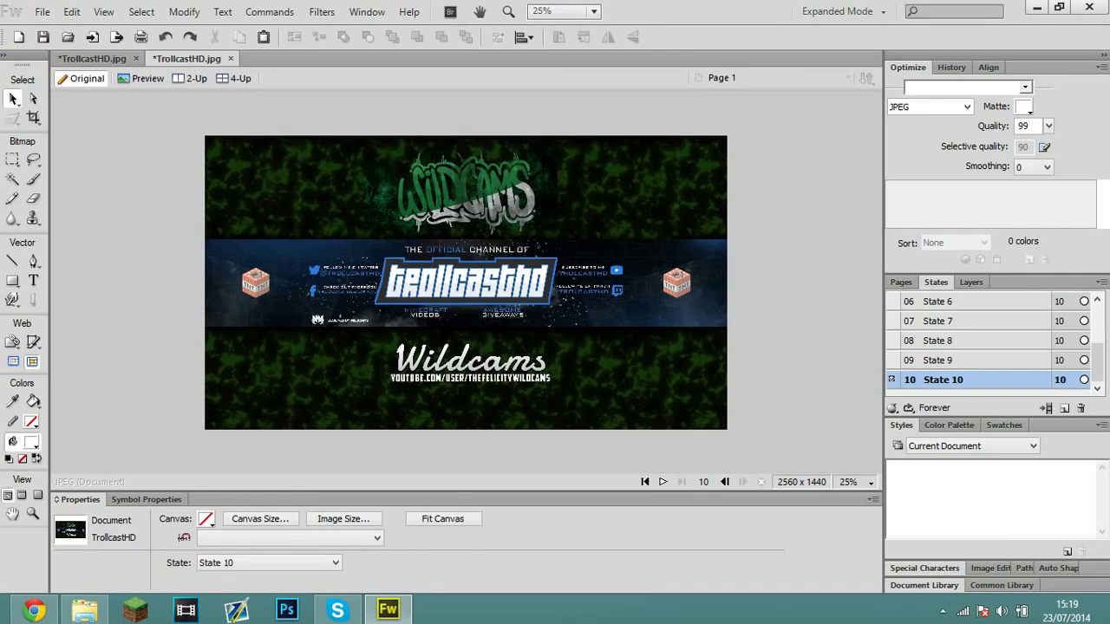
drag(601, 330, 677, 275)
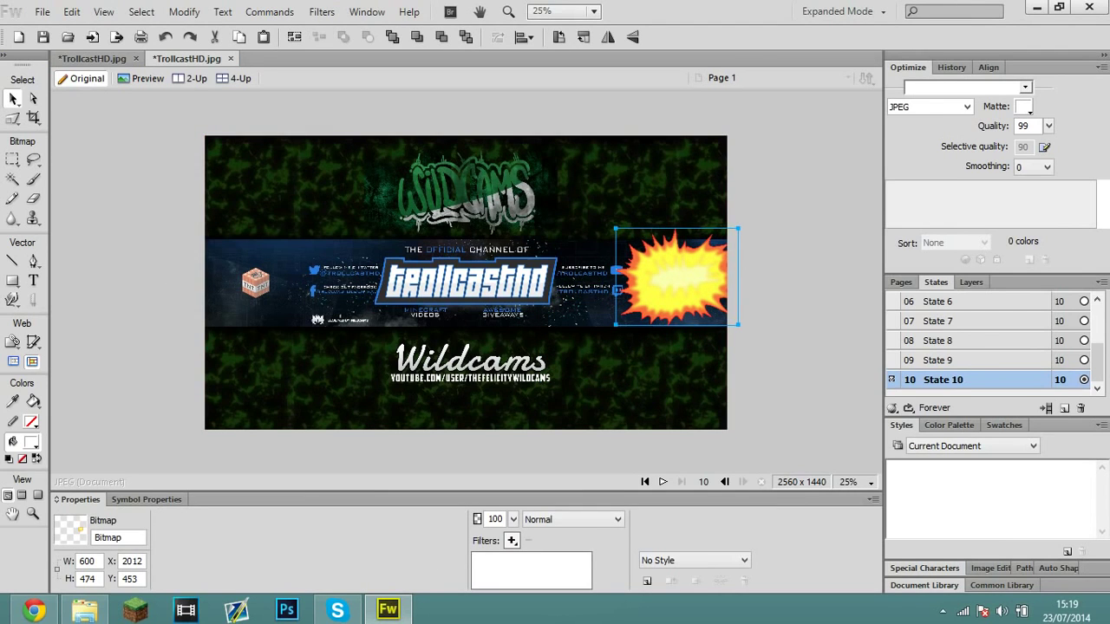
click(942, 361)
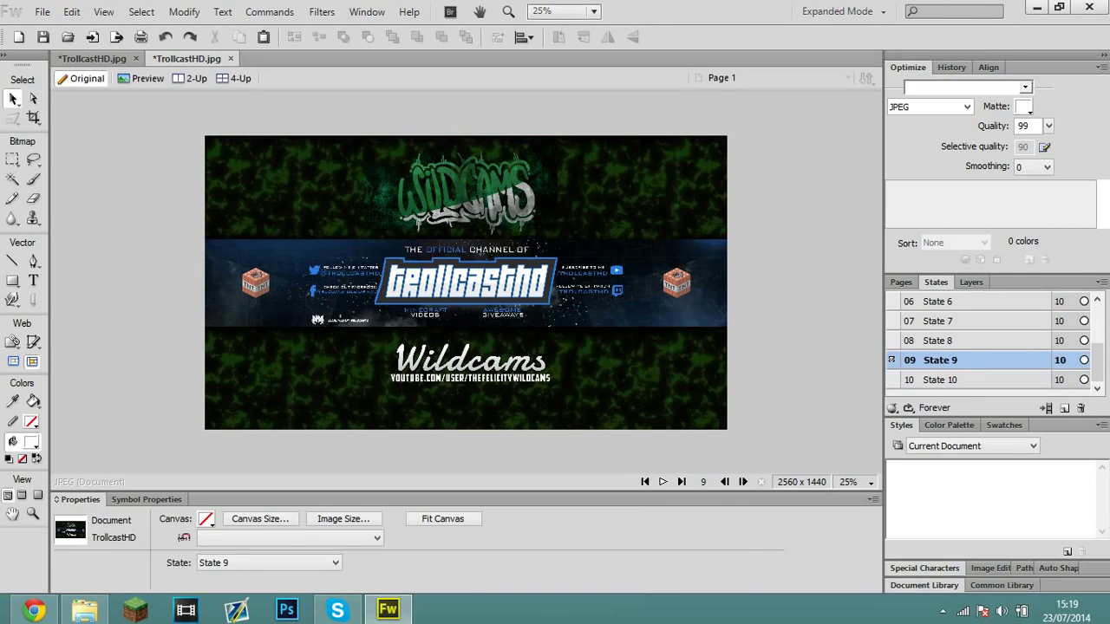
click(941, 380)
drag(676, 278, 677, 297)
drag(616, 345, 654, 298)
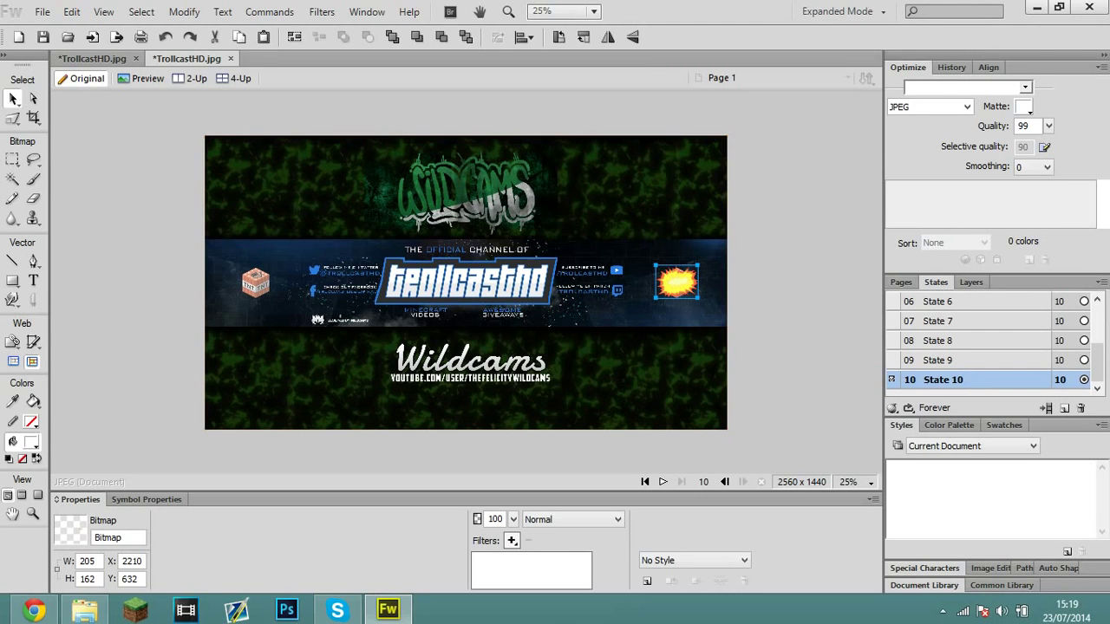
- Set the opacity of the explosion bitmap in State 10 to 34
click(964, 360)
click(964, 380)
click(971, 282)
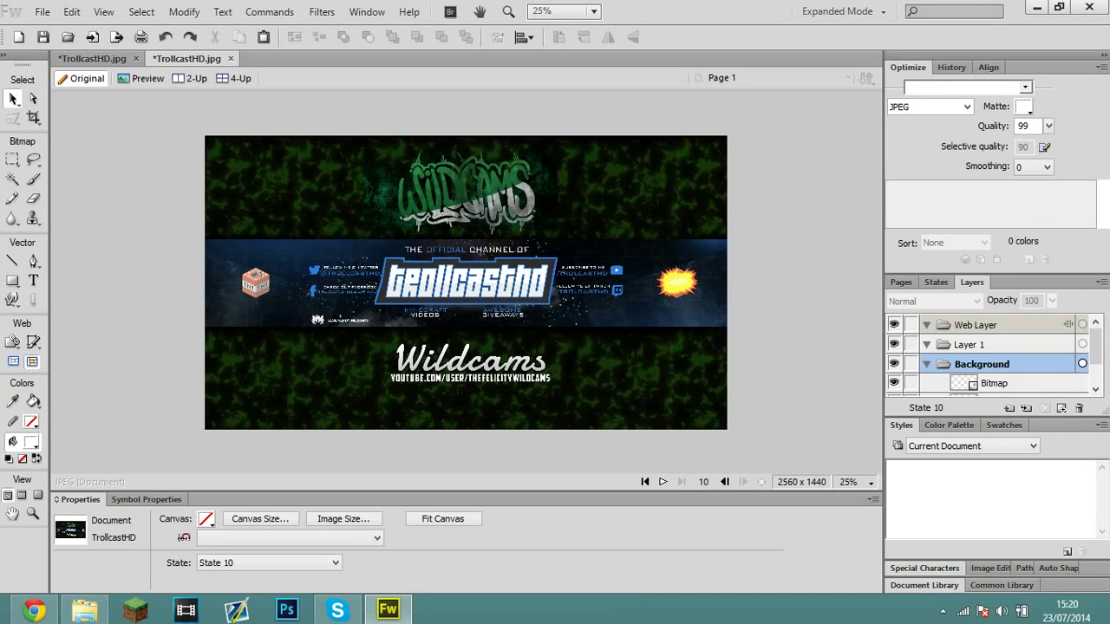
click(935, 283)
click(676, 282)
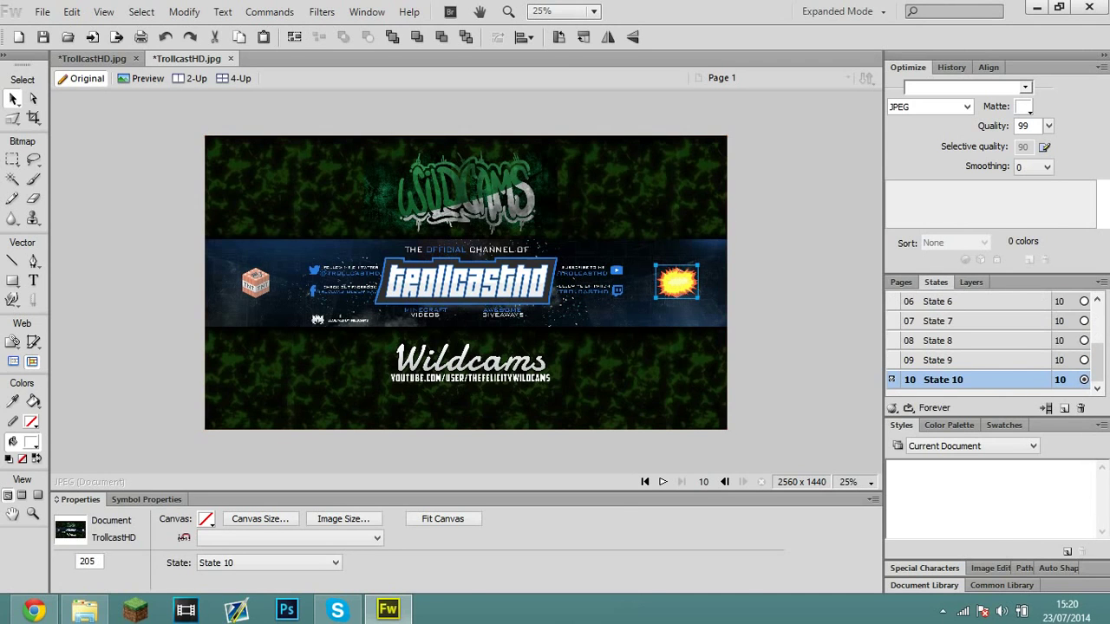
click(971, 283)
click(1052, 300)
drag(1055, 304, 1055, 419)
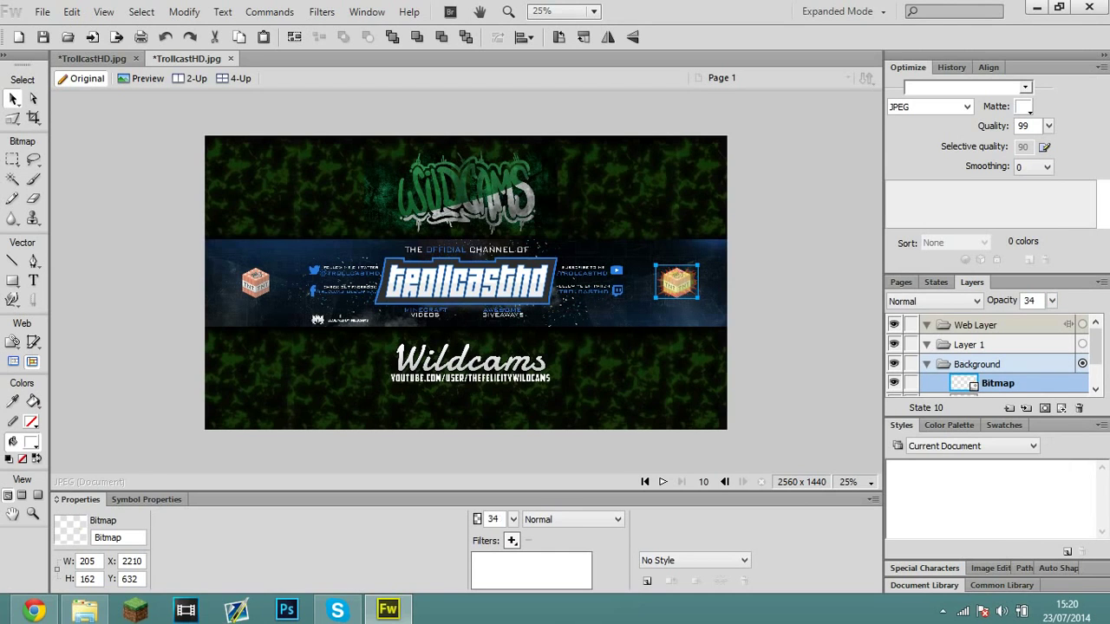
- Duplicate State 10 once, inserting the copy after the current state
click(935, 282)
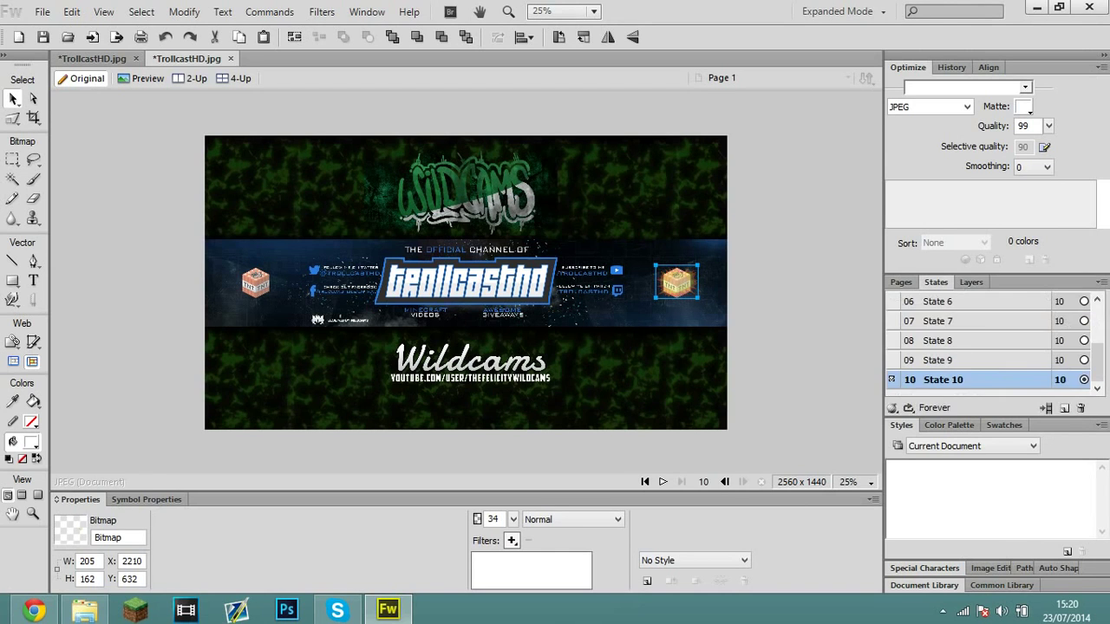
right_click(991, 381)
click(1016, 402)
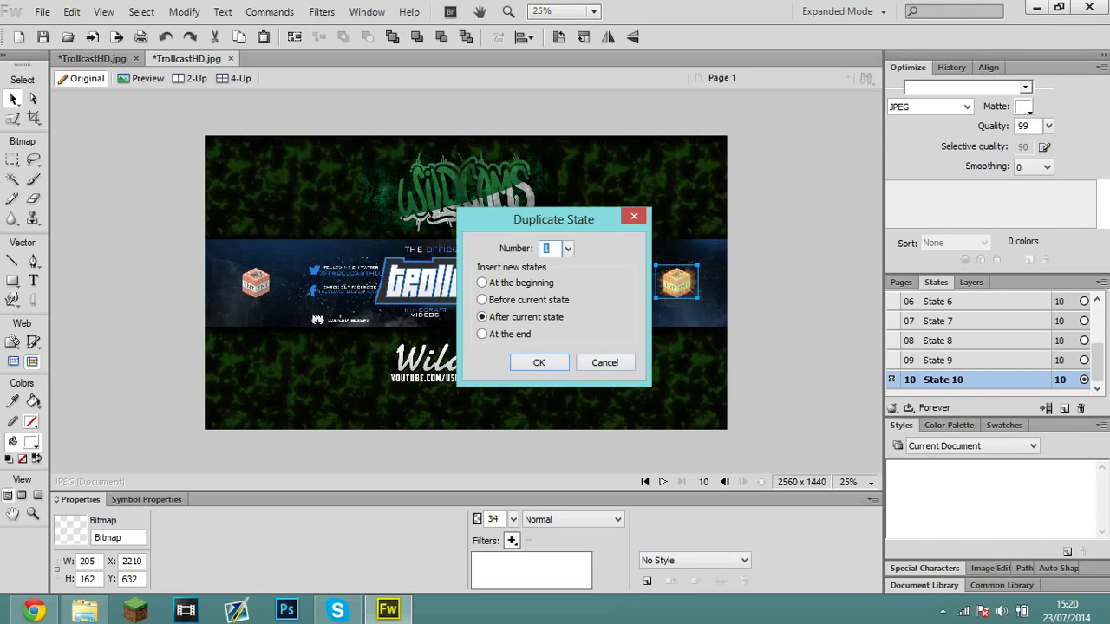
key(Return)
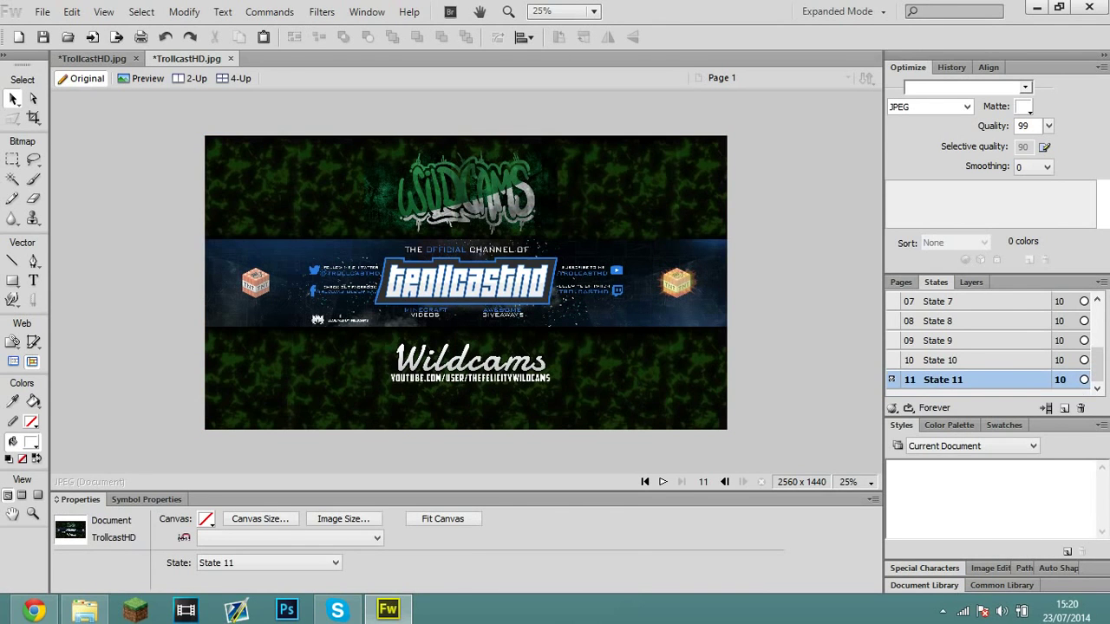
- Enlarge the explosion in State 11 to about 258 × 204 px, centred on the right TNT block
click(971, 282)
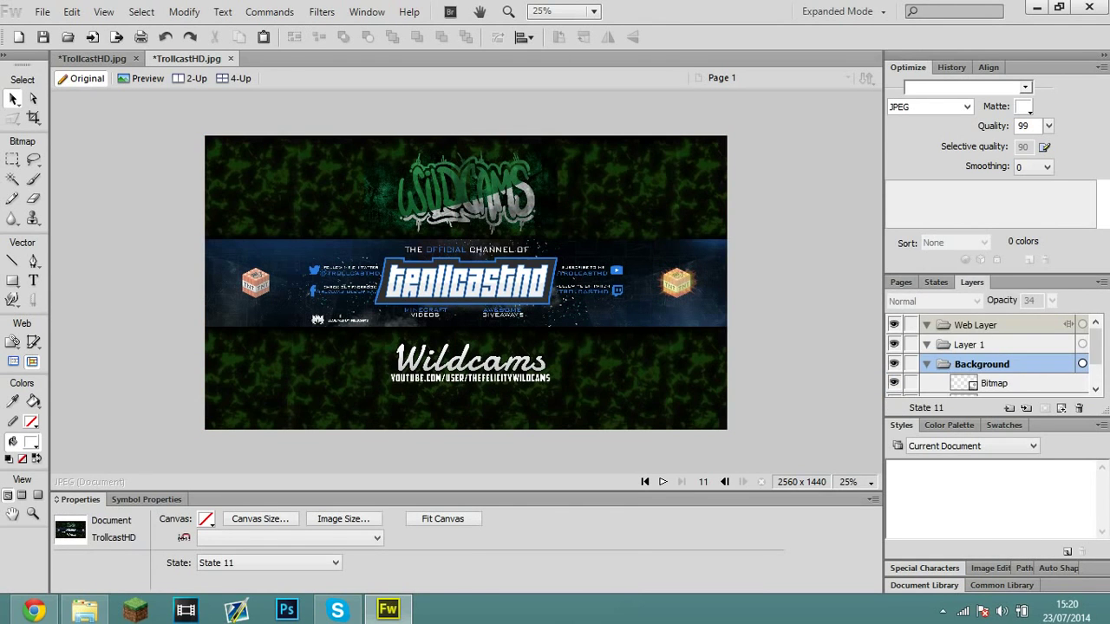
click(935, 282)
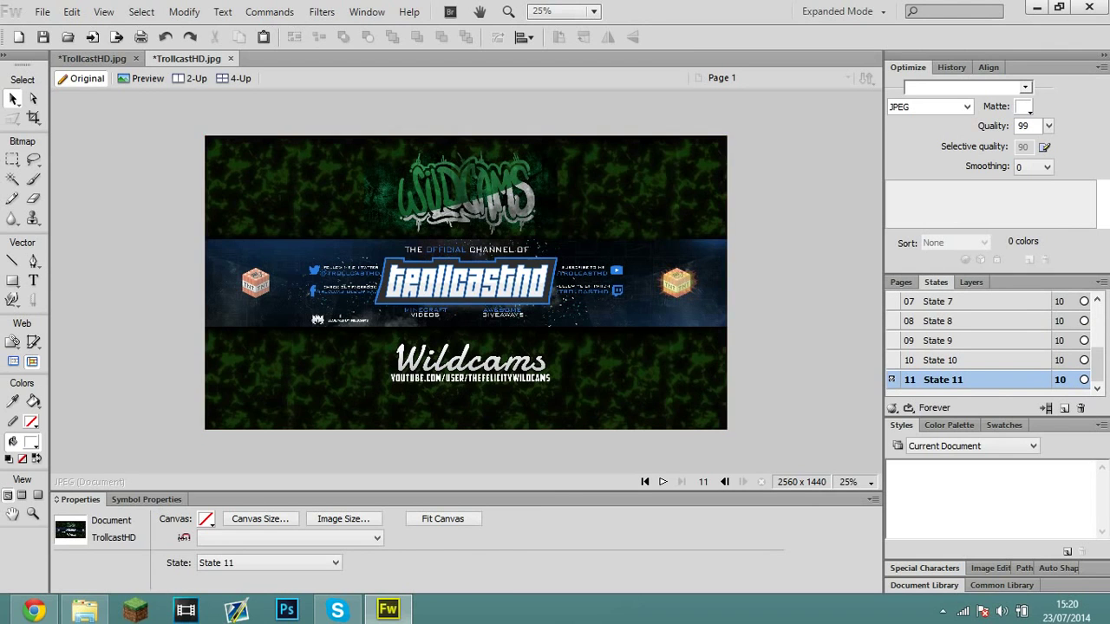
click(677, 282)
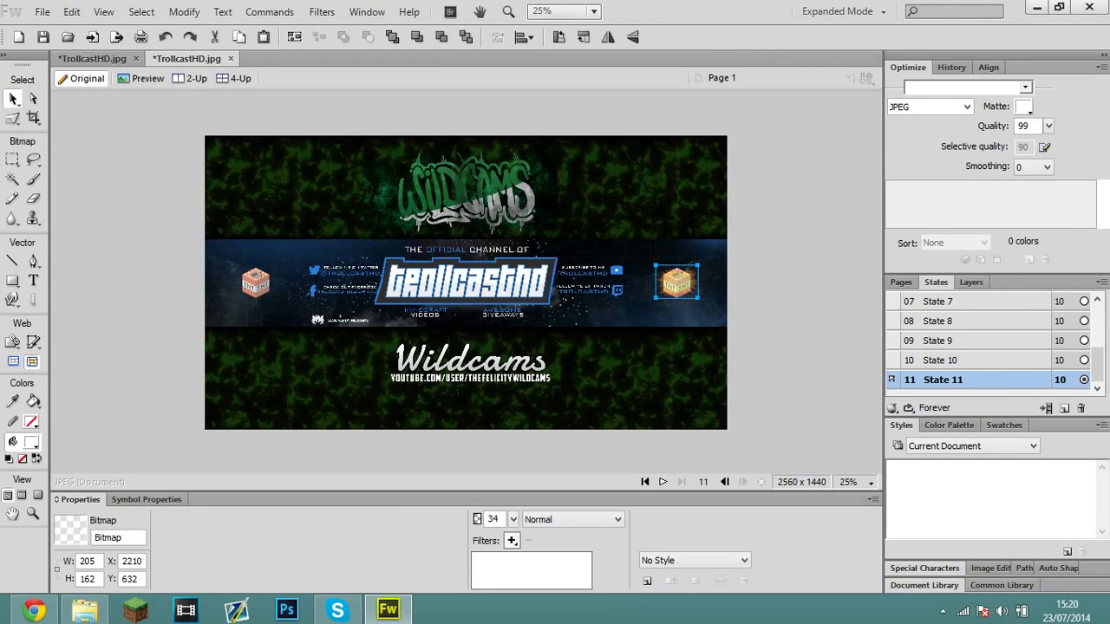
drag(699, 299, 676, 283)
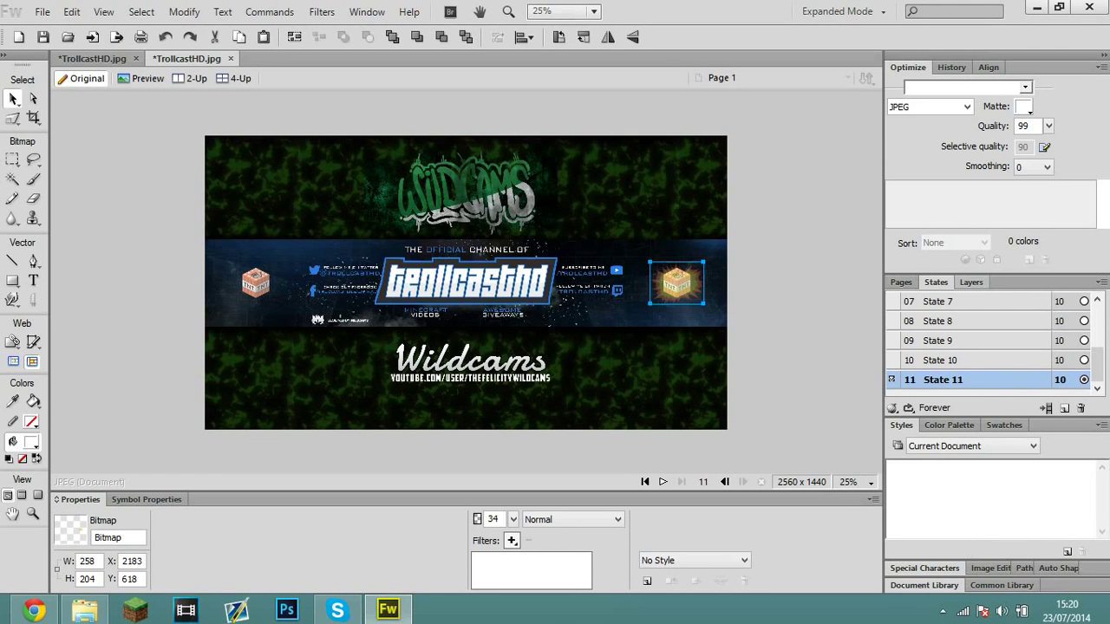
- Raise the opacity of the State 11 explosion bitmap to 47
click(971, 282)
click(1051, 300)
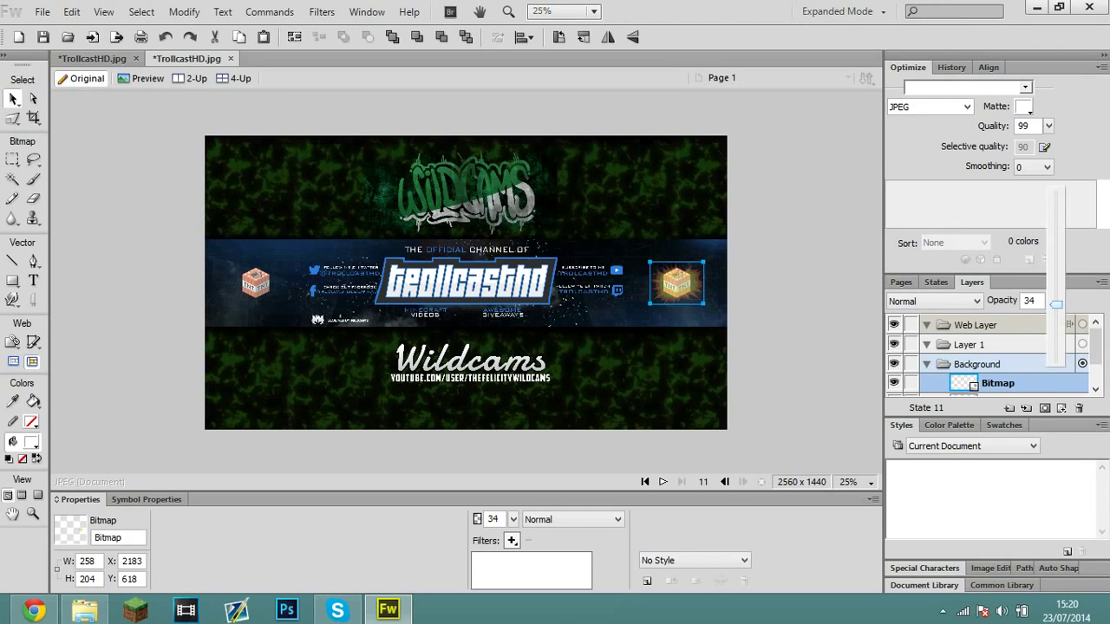
drag(1056, 303, 1056, 282)
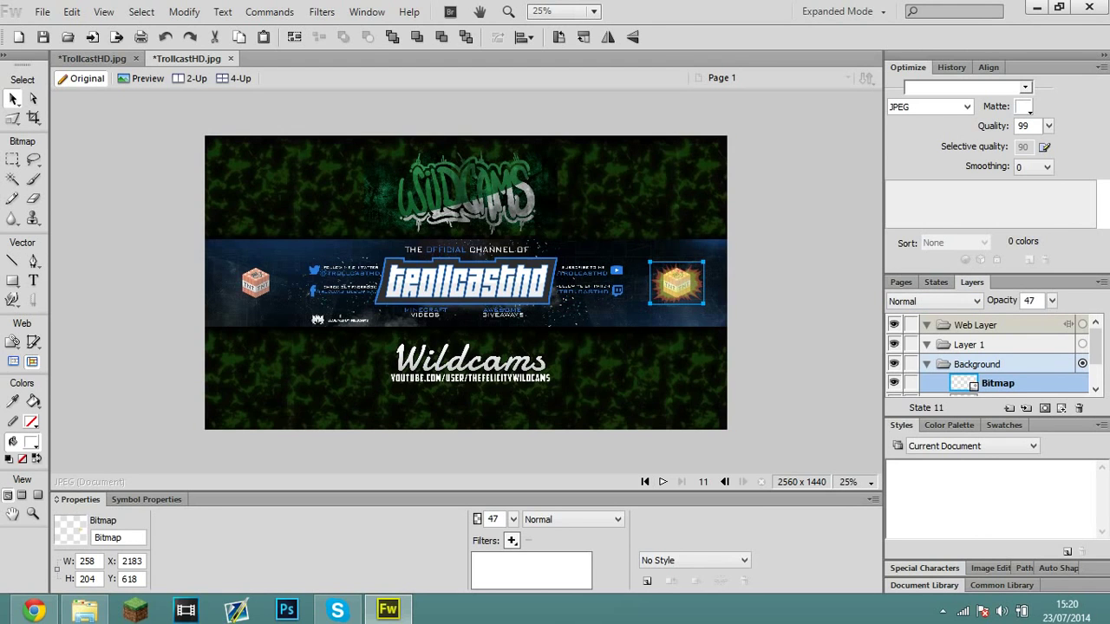
- Play the animation from the first state to check the explosion in State 11, and stop it
click(645, 482)
click(662, 481)
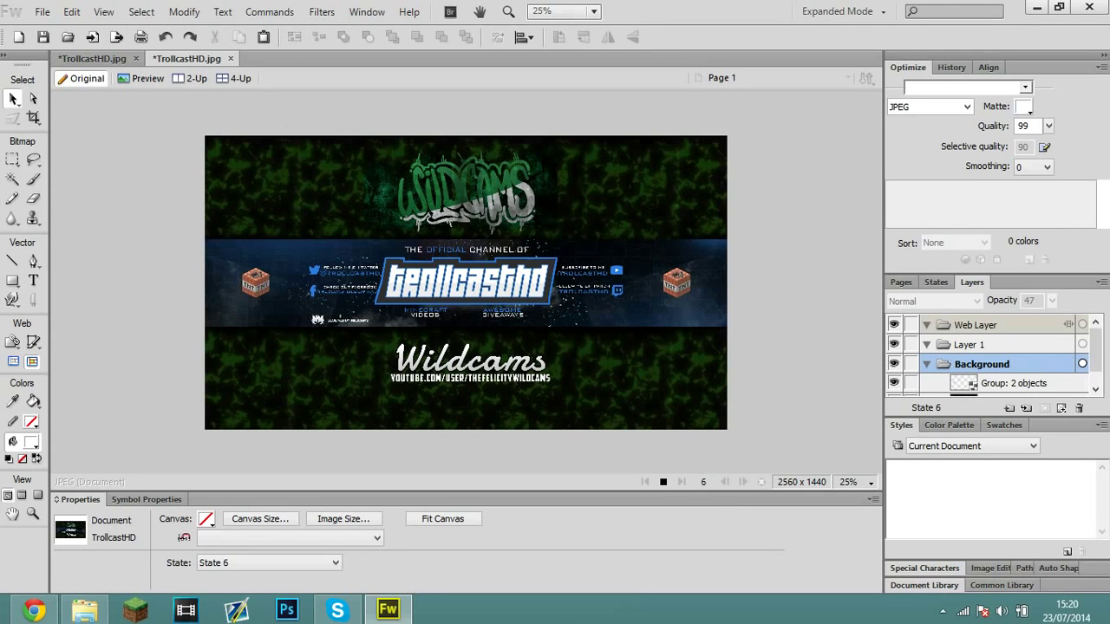
click(662, 482)
- Duplicate State 11 once, placing the copy directly after it
click(936, 282)
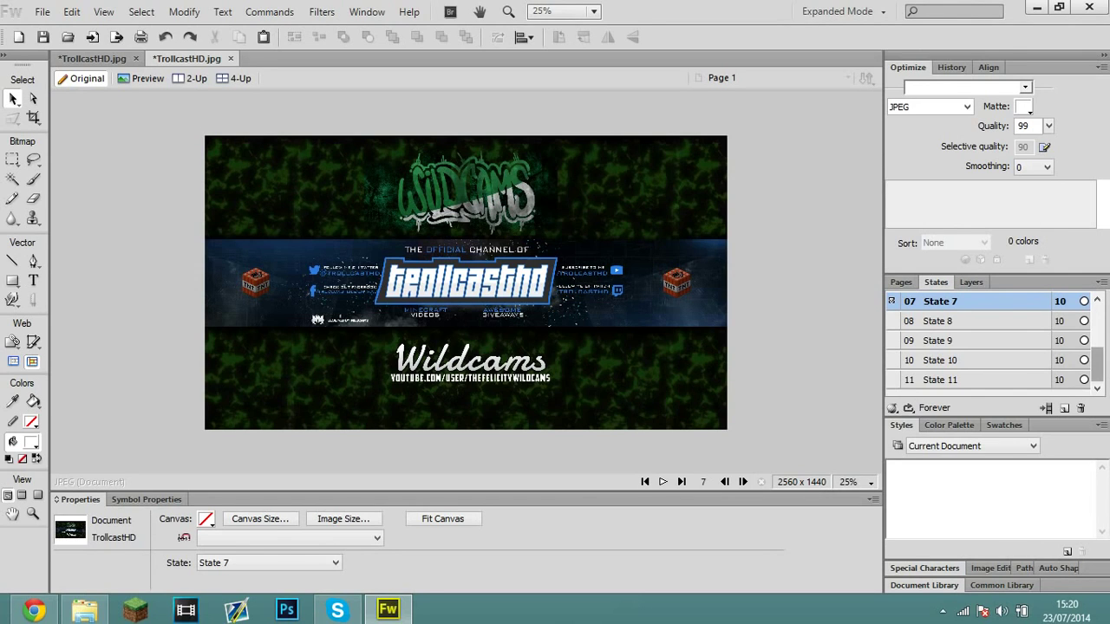
click(954, 380)
right_click(957, 380)
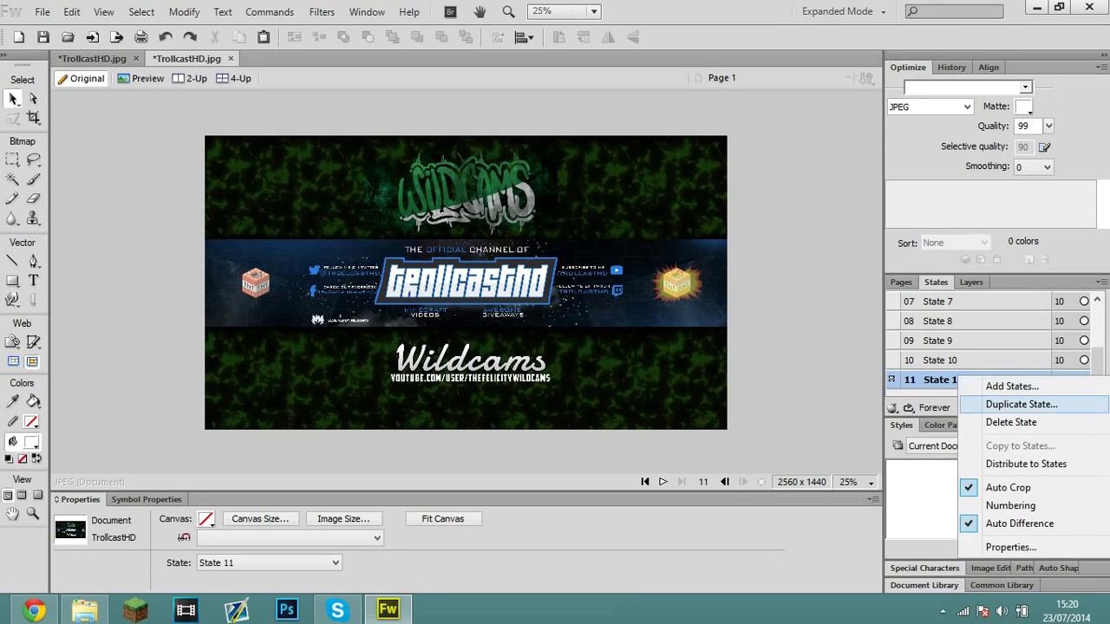
click(1021, 404)
click(535, 363)
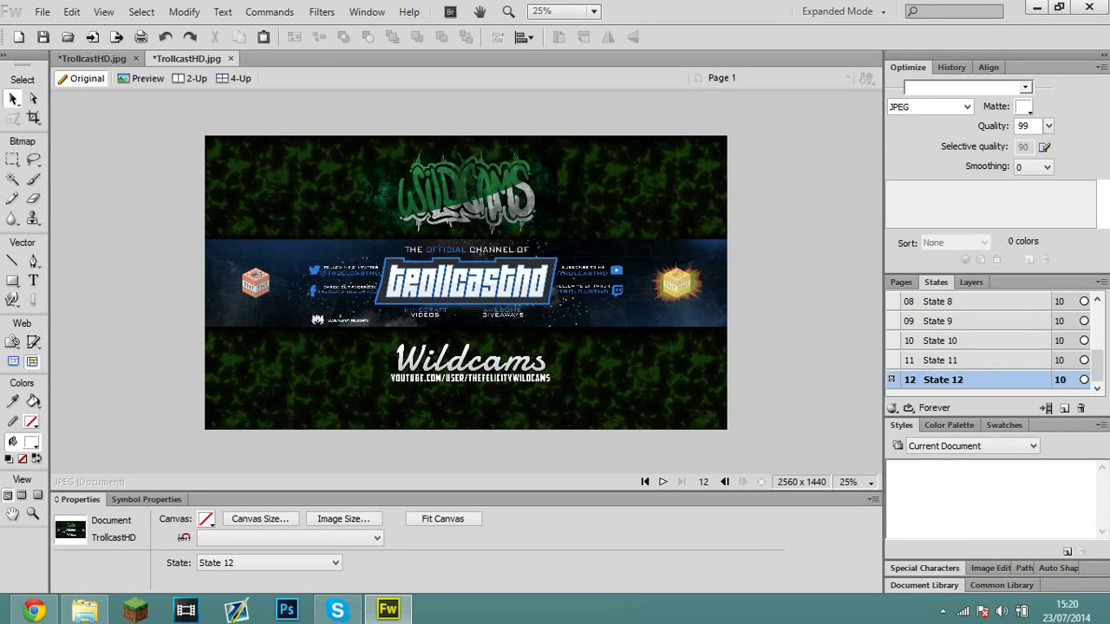
- Enlarge the State 12 explosion to about 341 × 270 px around the right TNT block and set its opacity to 69
click(676, 282)
drag(650, 303, 712, 310)
click(971, 283)
mouse_move(1052, 300)
mouse_down()
mouse_move(1056, 272)
mouse_move(1052, 293)
mouse_up()
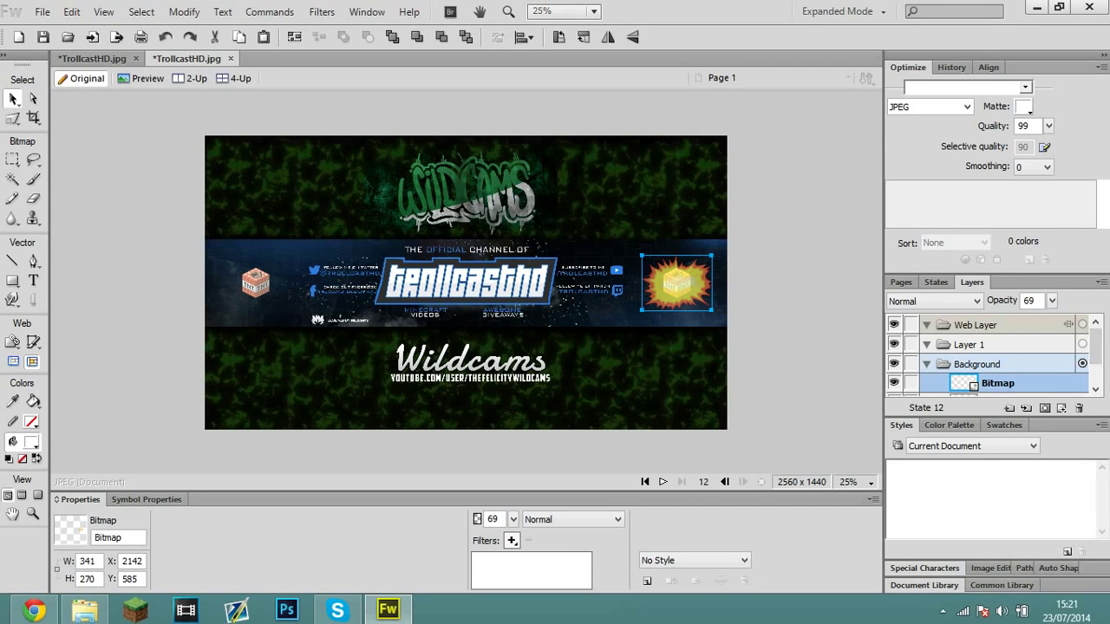
- Play the animation from the first state to check the explosion in State 12, and stop it
click(645, 481)
click(663, 481)
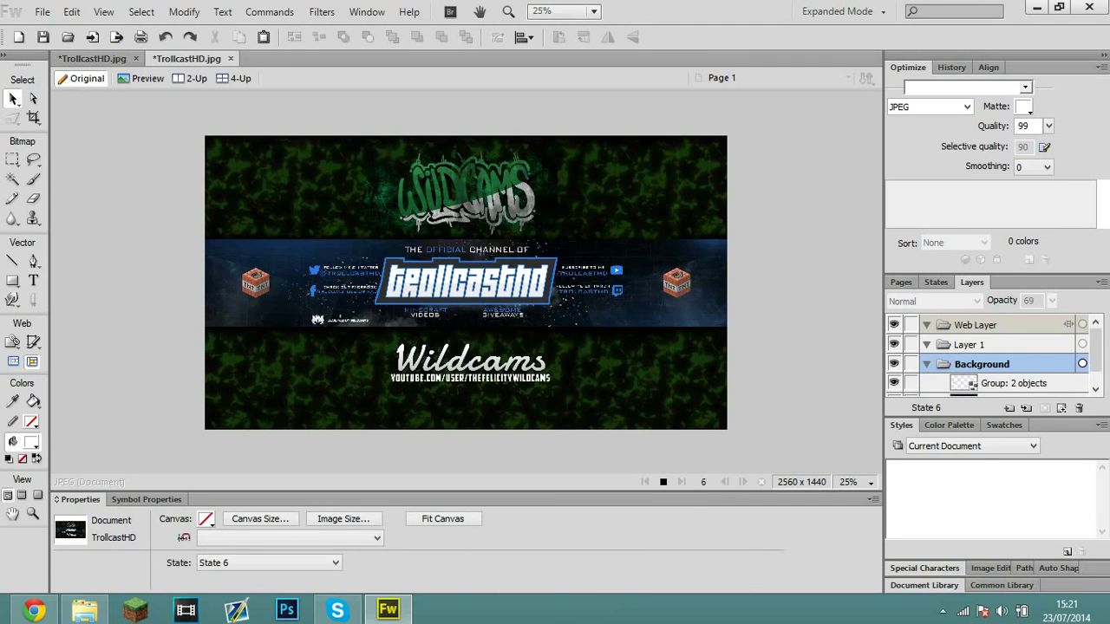
click(664, 481)
- Duplicate State 12 once, placing the copy directly after it
click(935, 283)
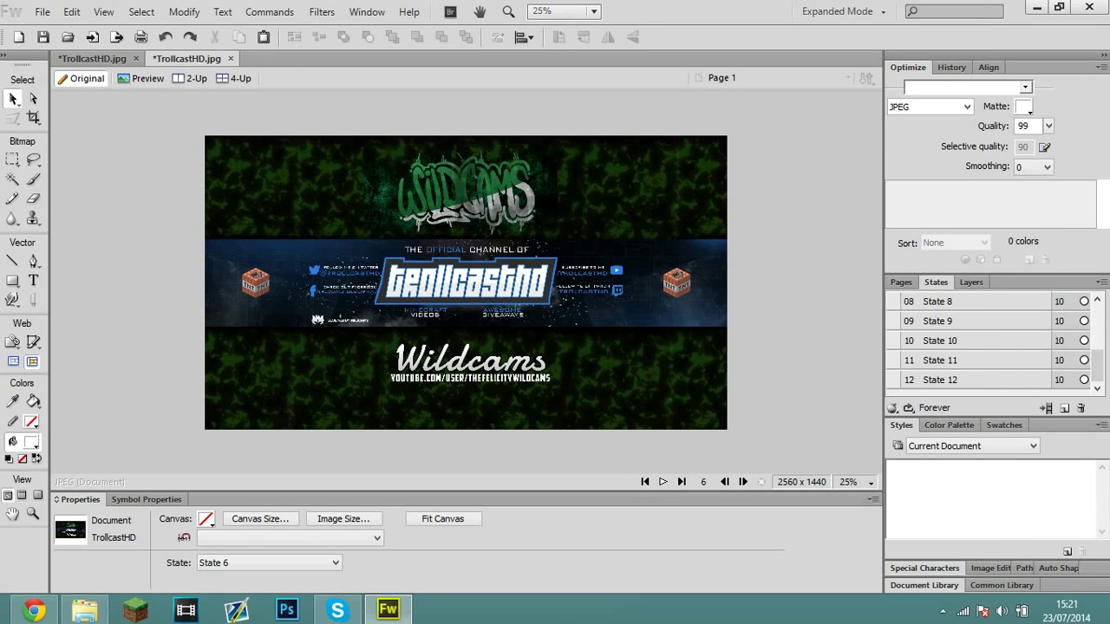
right_click(957, 380)
click(1021, 398)
click(539, 362)
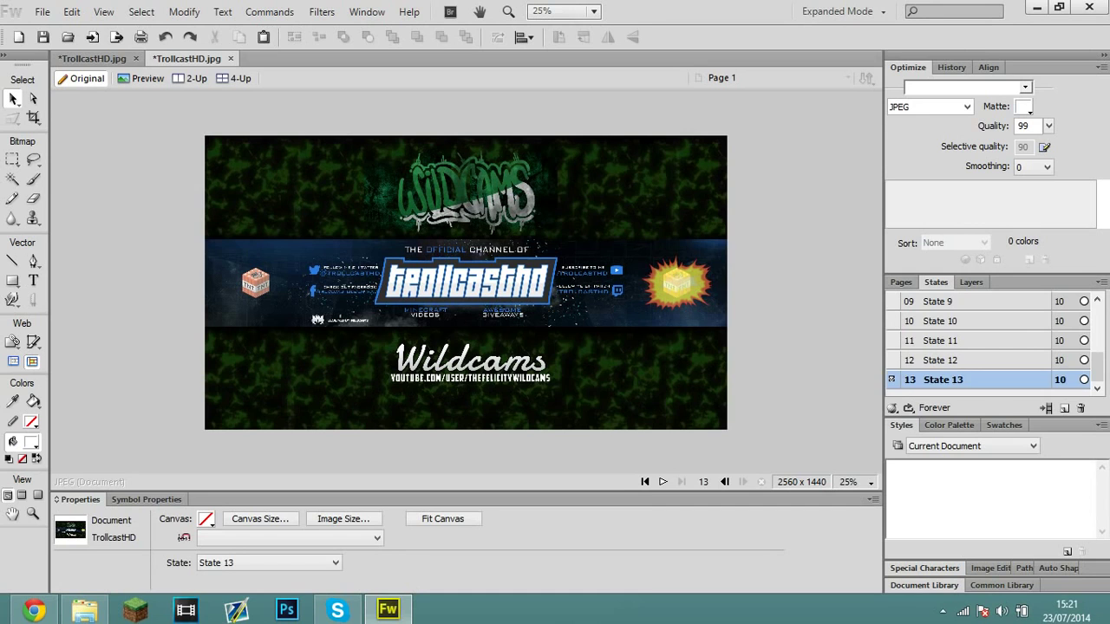
- Enlarge the explosion in State 13 to about 469 × 371 px, centred on the right TNT block
scroll(989, 342, up, 1)
click(676, 282)
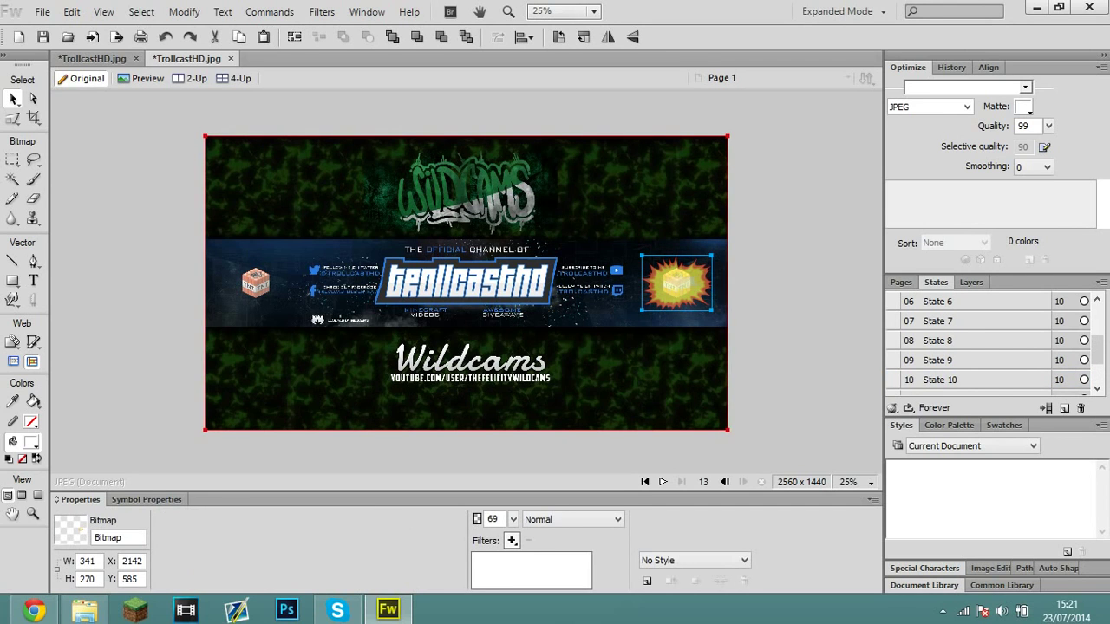
drag(642, 309, 616, 331)
drag(668, 291, 681, 281)
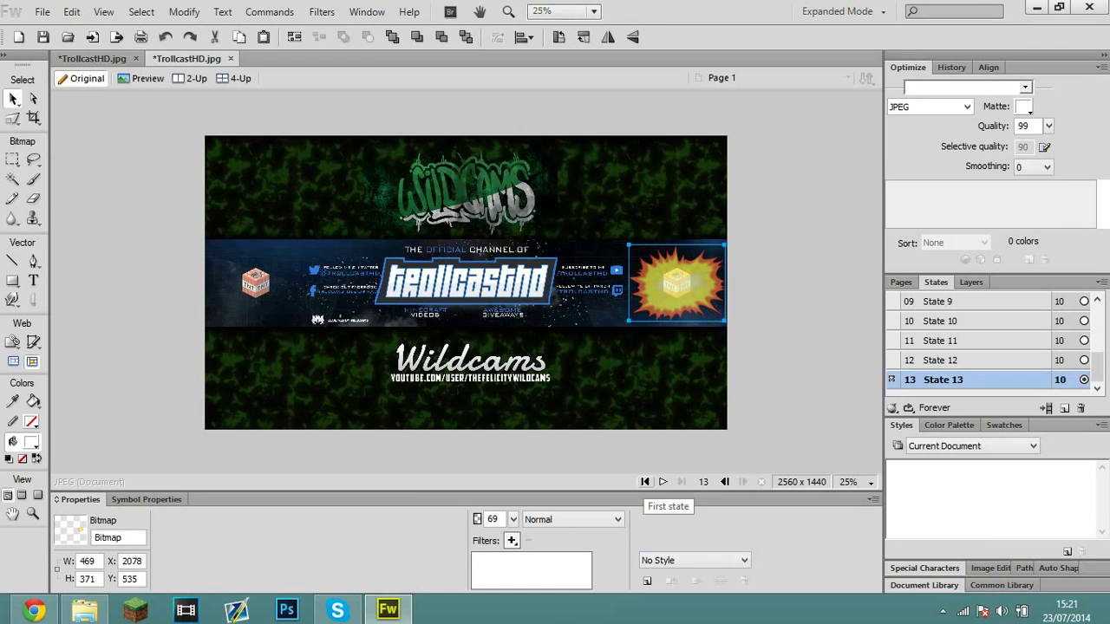
- Play the animation to check the explosion's growth up to State 13, and stop it
click(662, 482)
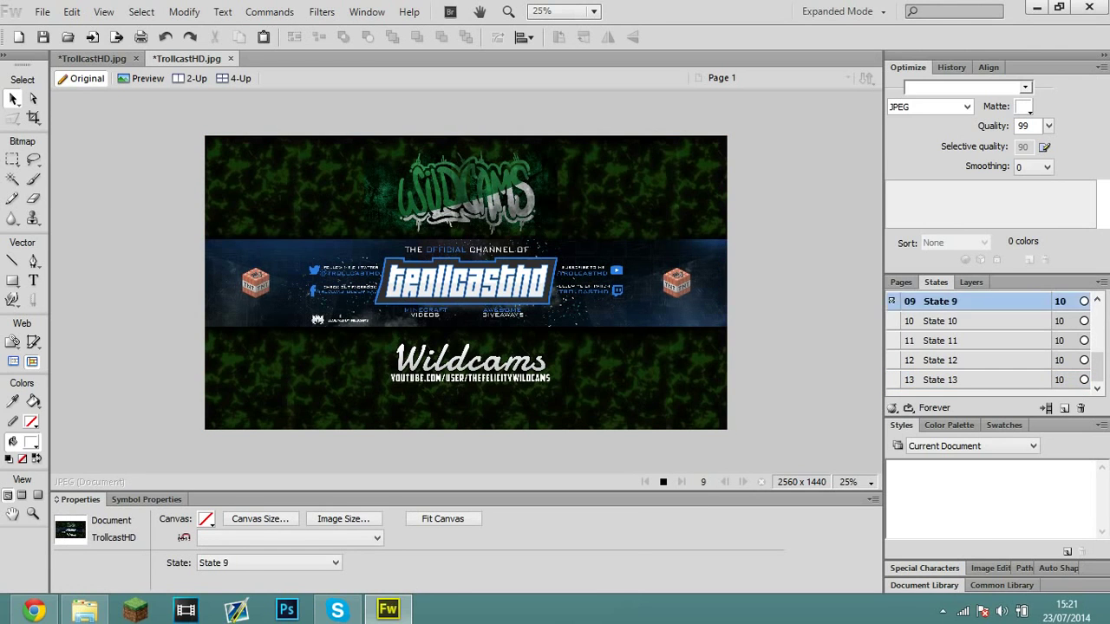
click(663, 482)
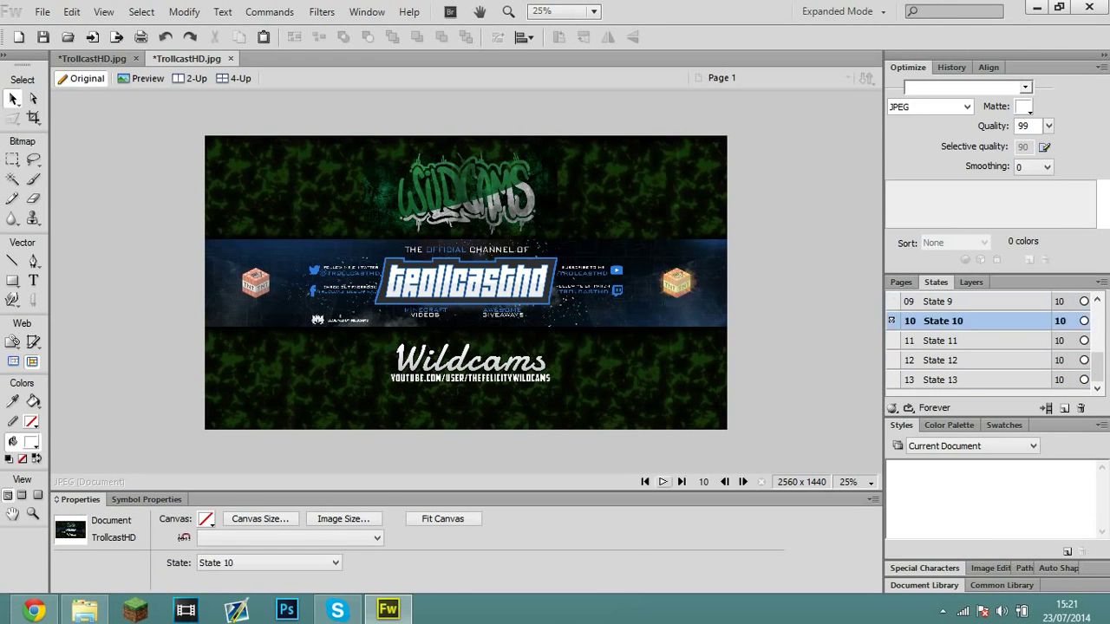
scroll(970, 346, up, 5)
- Try an opacity of 68 on the explosion bitmap in State 10 and undo it
click(971, 281)
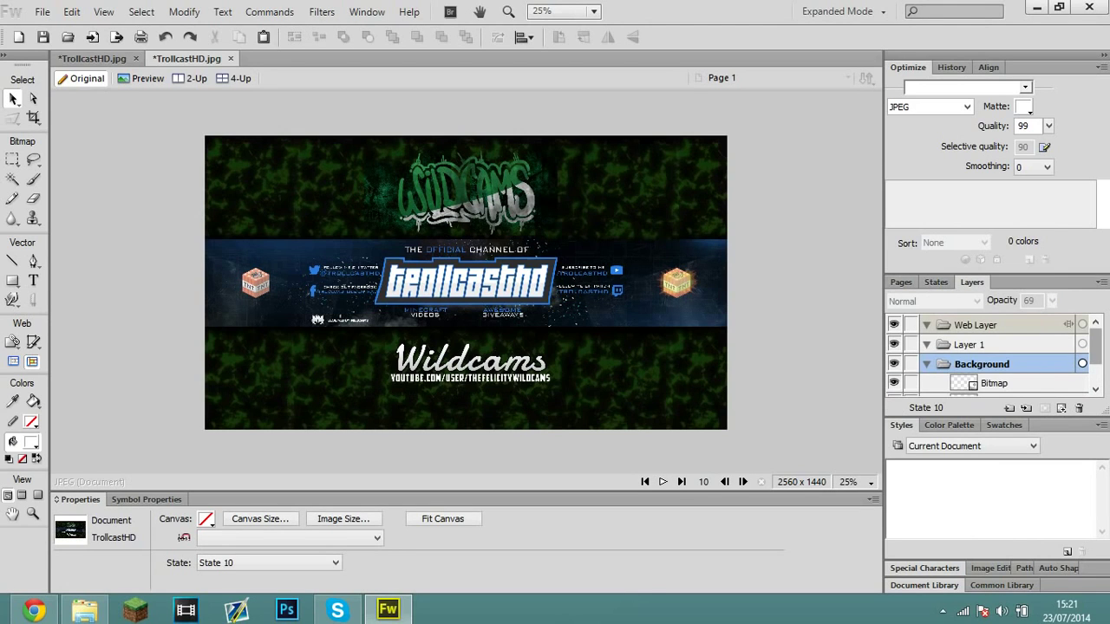
click(676, 282)
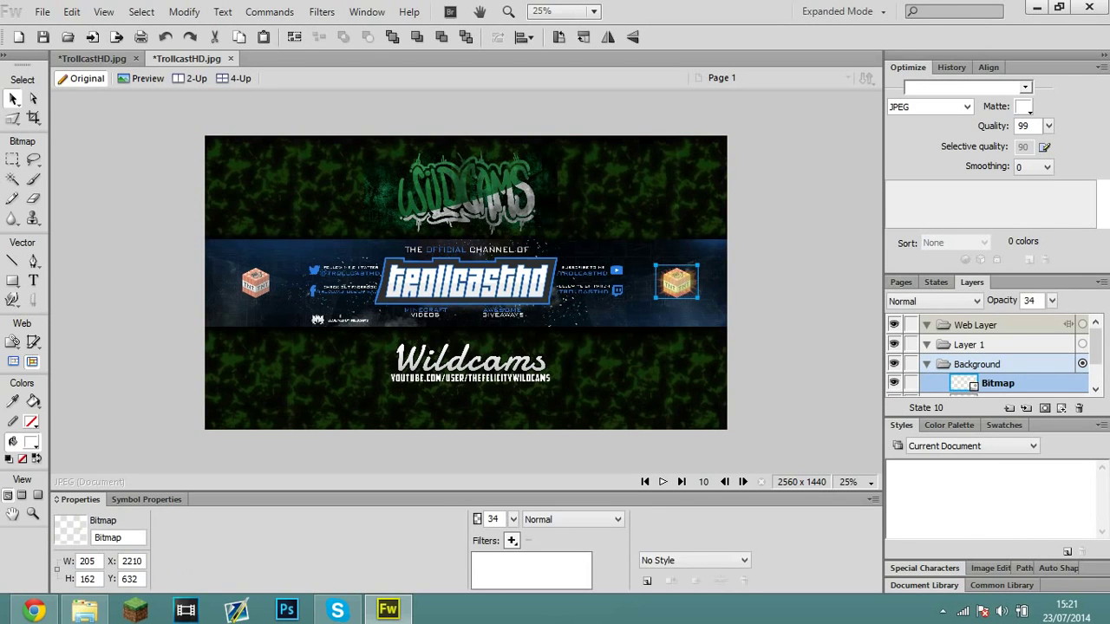
click(1051, 300)
drag(1055, 300, 1055, 241)
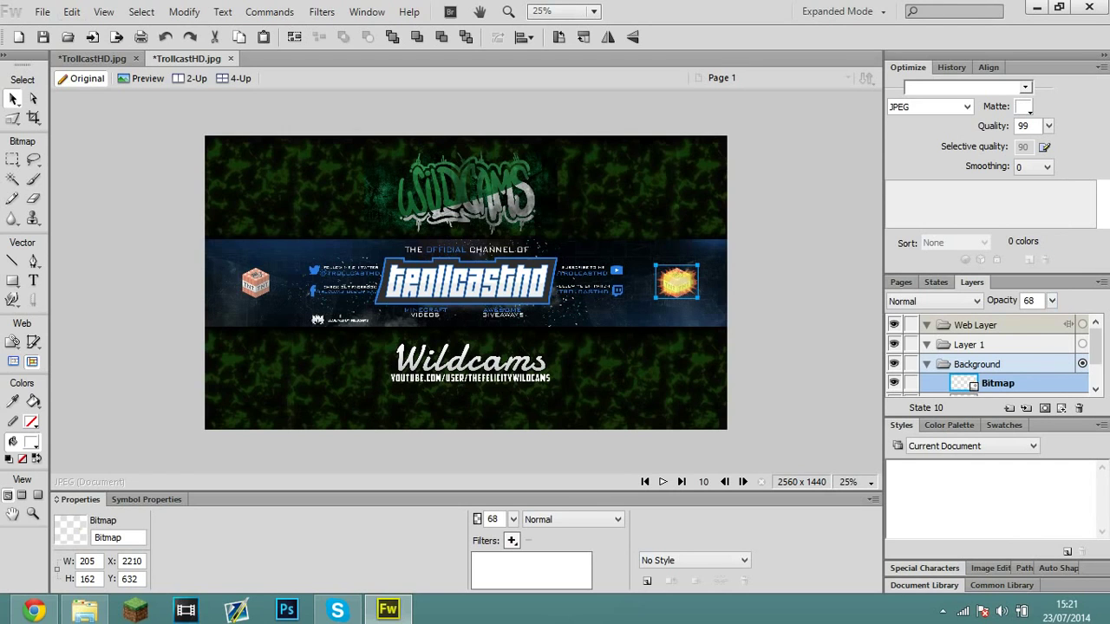
click(166, 37)
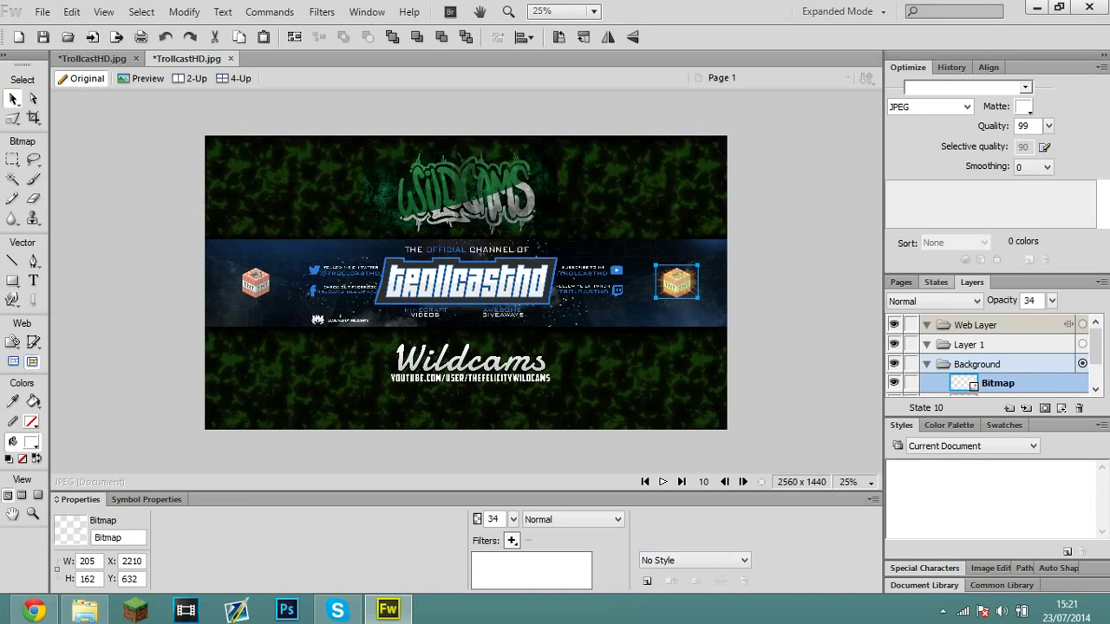
- Go to State 13 and raise the opacity of its explosion bitmap
click(935, 282)
drag(1097, 320, 1097, 369)
click(964, 379)
click(971, 282)
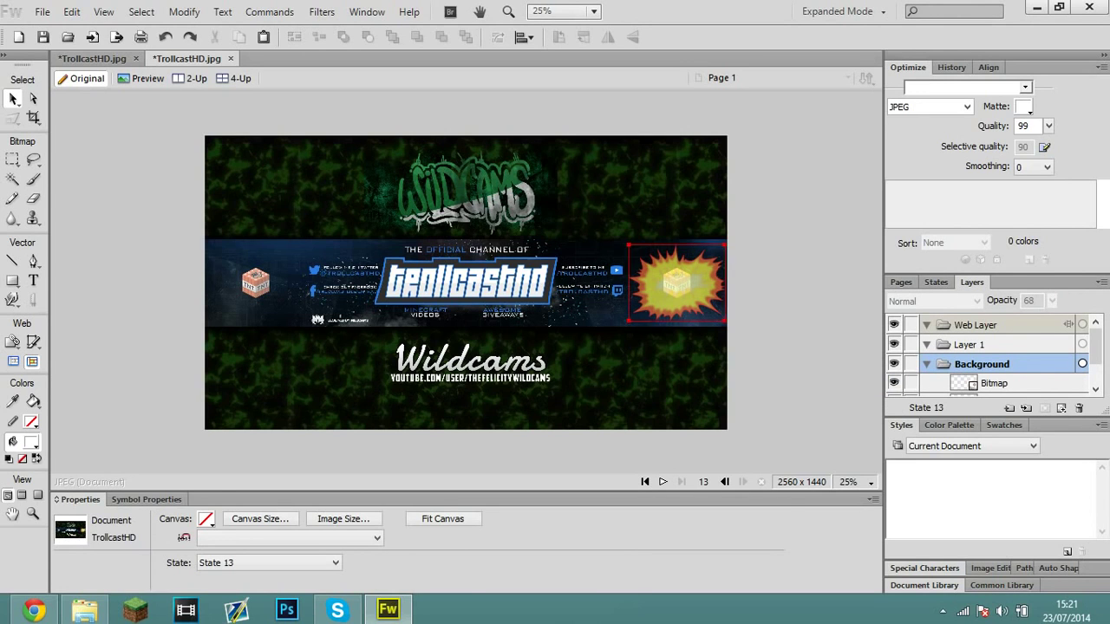
click(676, 284)
drag(1051, 300, 1056, 283)
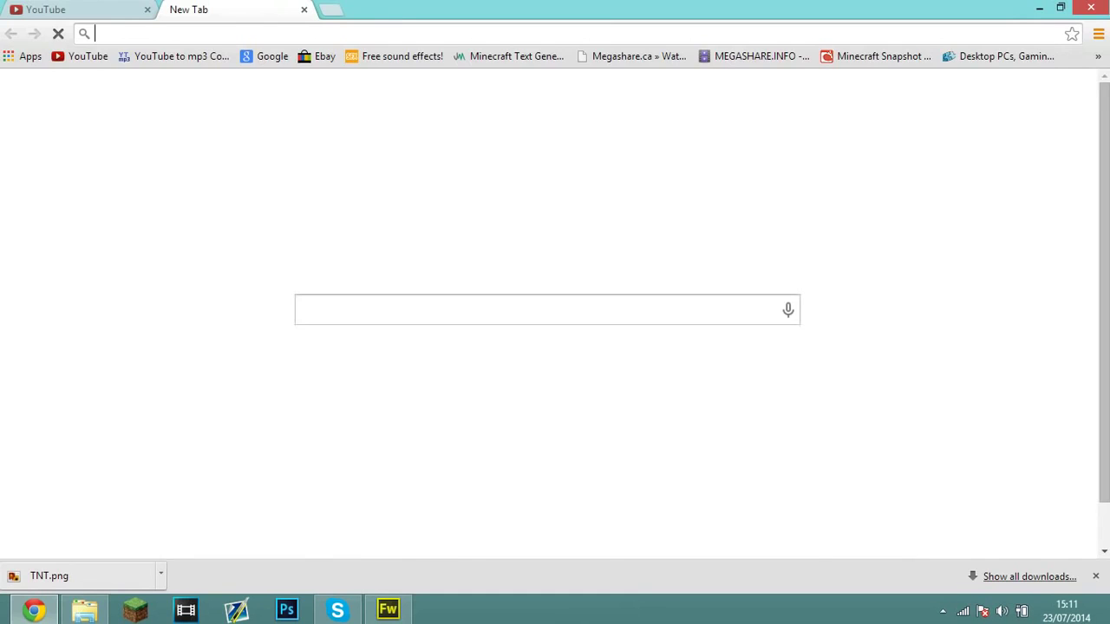
- Switch to Chrome and try to open the copied background-image address of the channel banner in the new tab
key(ctrl+v)
key(Return)
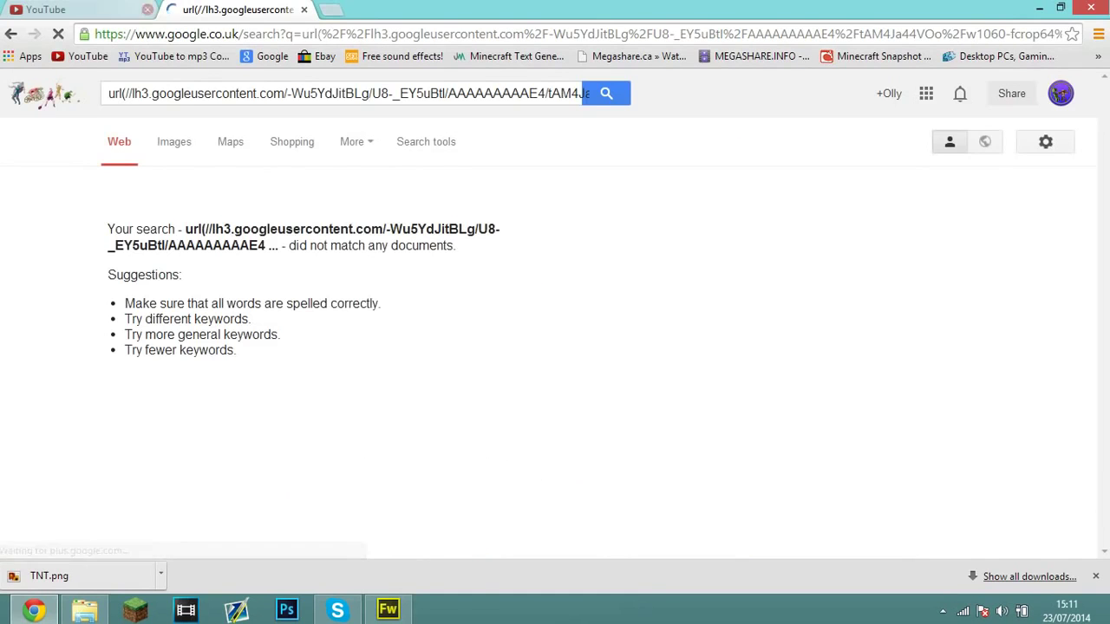
click(78, 10)
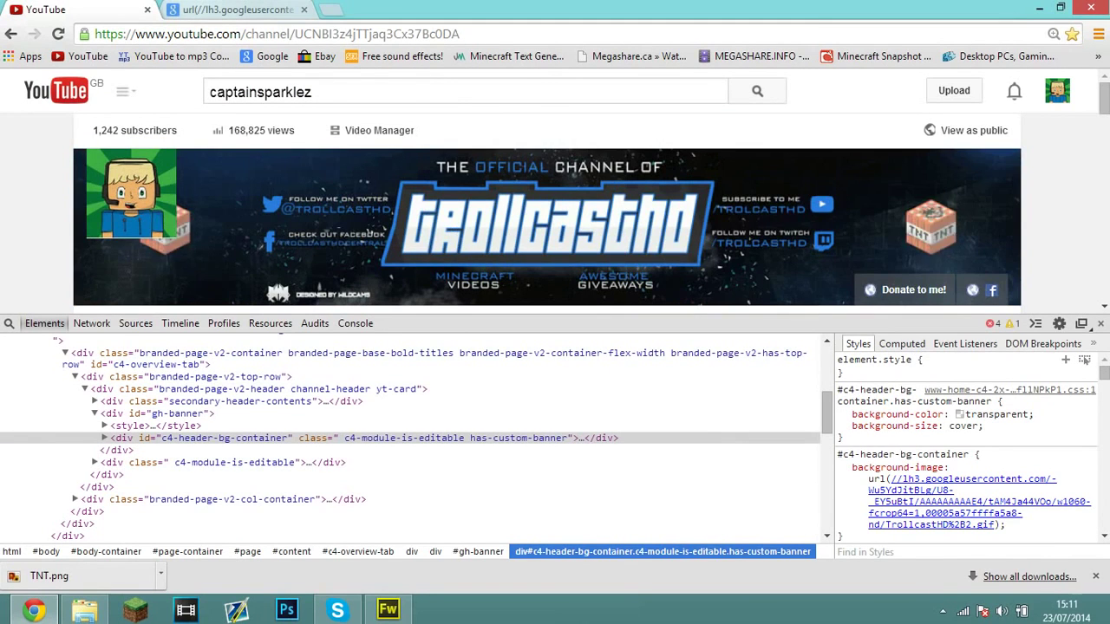
key(ctrl+Tab)
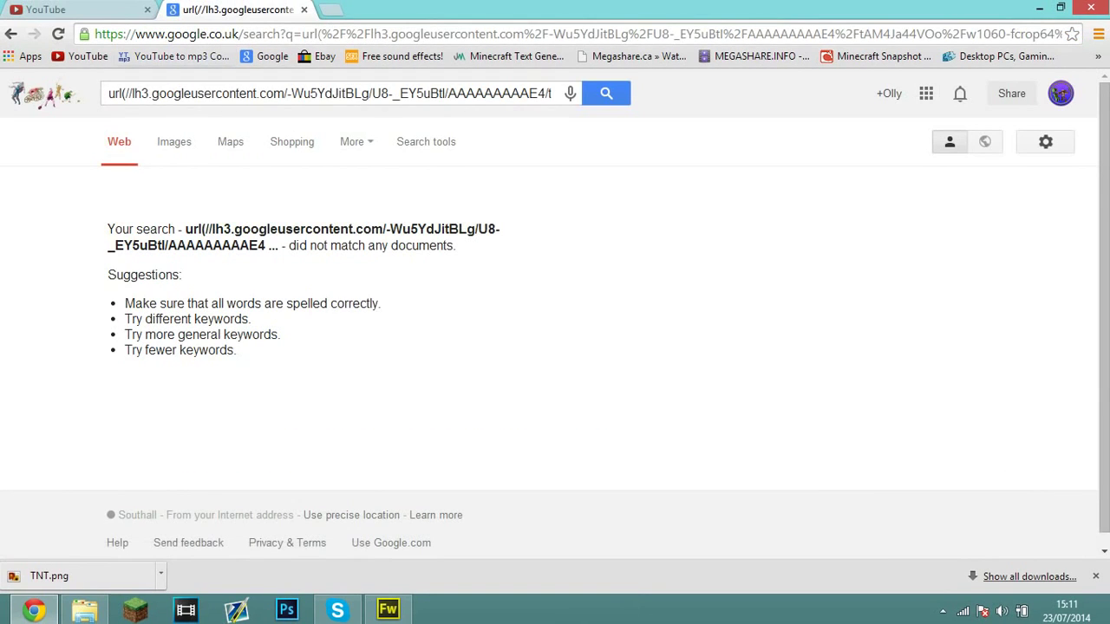
- Open the banner GIF in the second tab using its copied address without the leading "url("
key(ctrl+l)
text(url(//lh3.googleusercontent.com/-Wu5YdJitBLg/U8-_EY5uBtl/AAAAAAAAAE4/tAM4Ja44VOo/w1060-fcrop64=1,00005a57ffffa5a8-nd/TrollcastHD%2B2.gif))
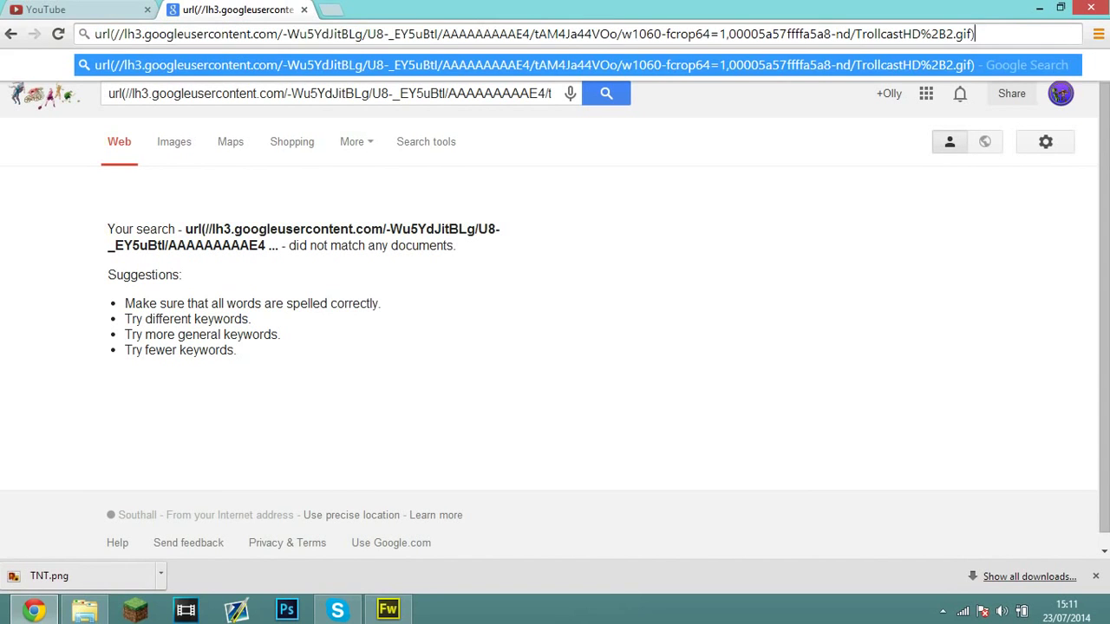
drag(114, 34, 94, 34)
key(Delete)
key(Delete)
key(Delete)
key(Delete)
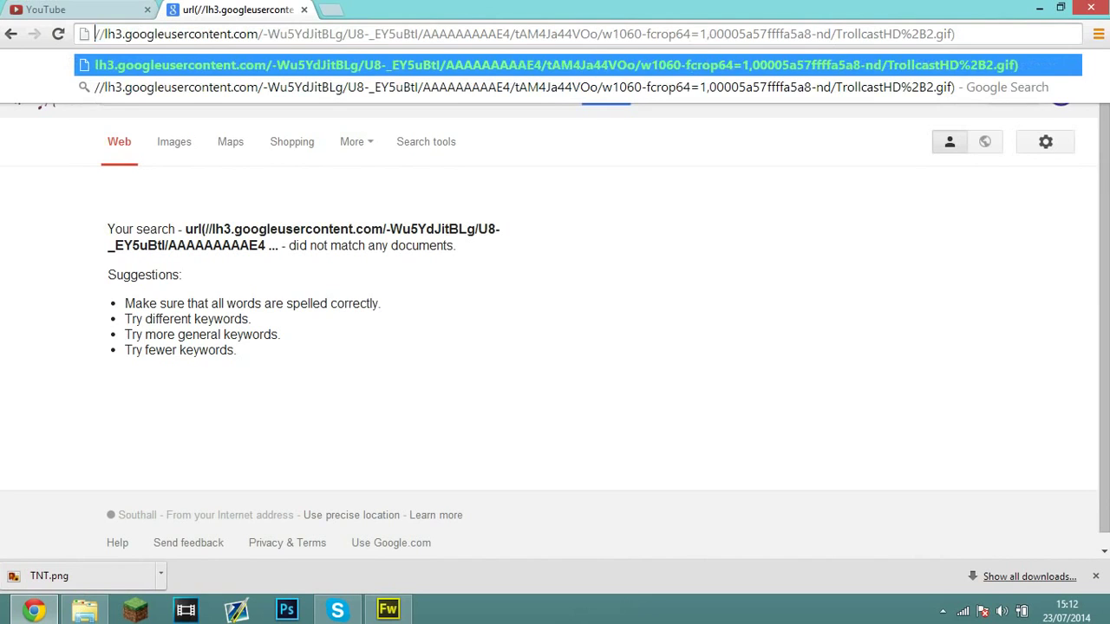
key(Return)
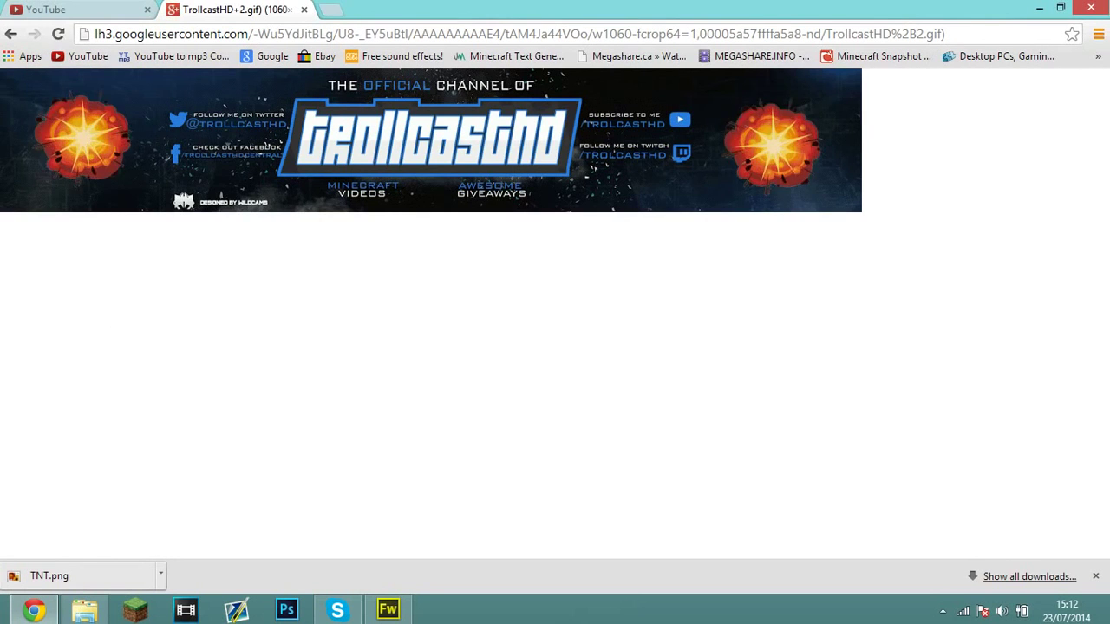
- Open the save dialog for the banner GIF and move it clear of the image
right_click(227, 124)
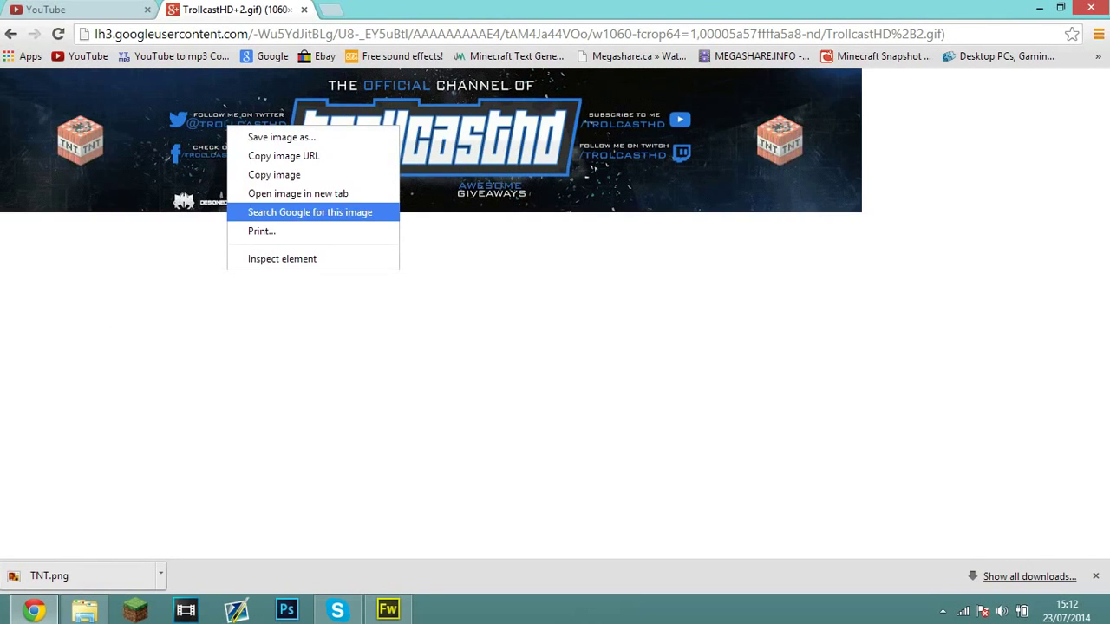
click(281, 137)
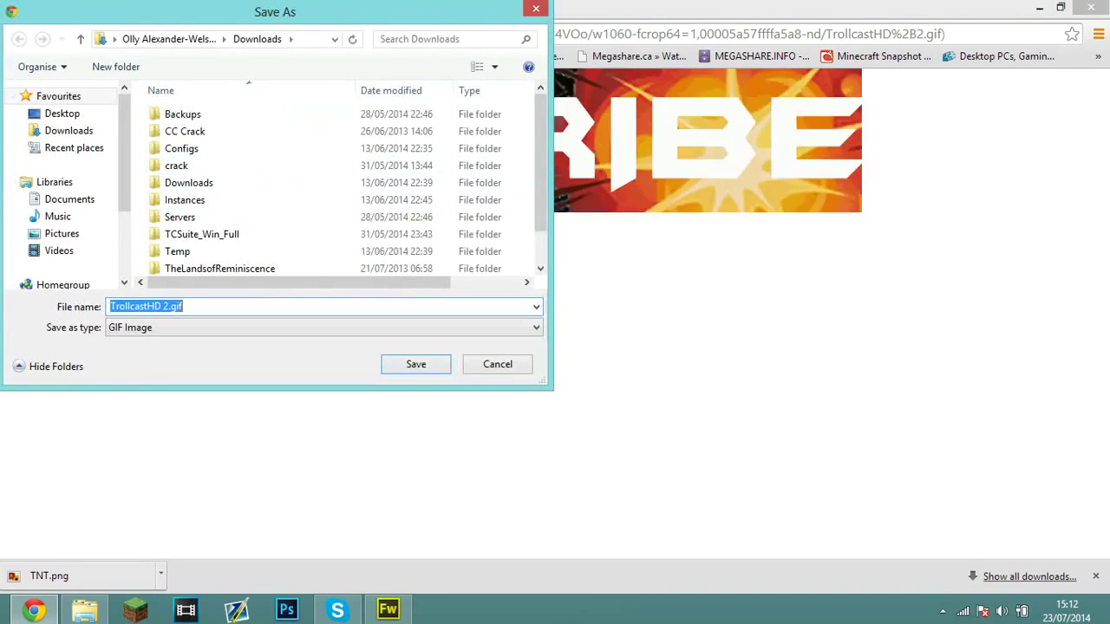
drag(274, 12, 832, 211)
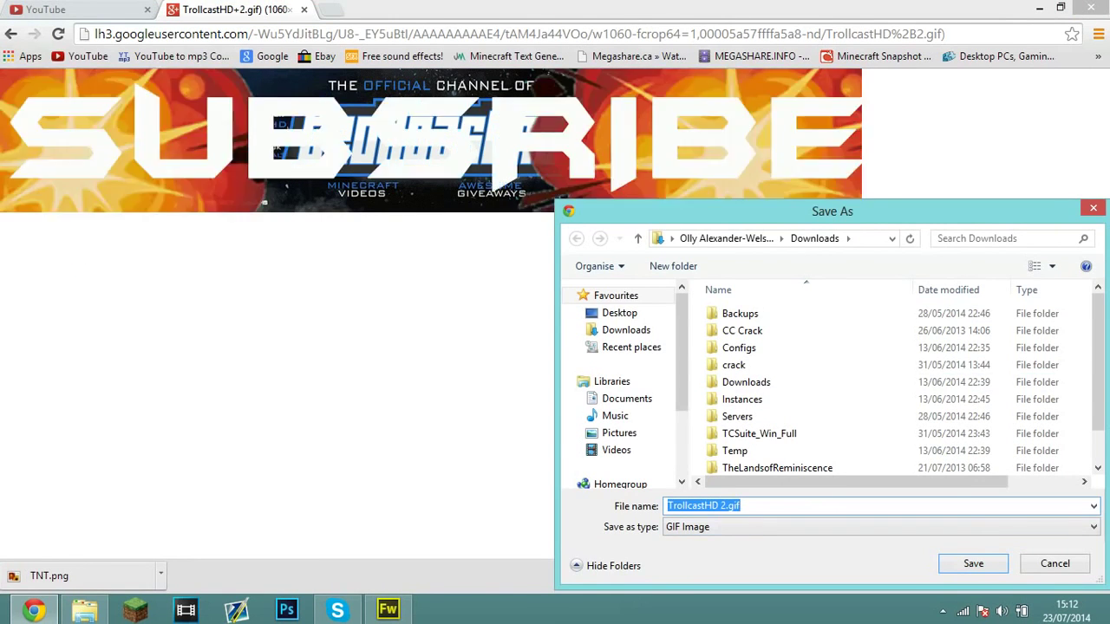
- Switch to Fireworks and open the TrollcastHD.jpg banner as a second document, dismissing the template dialog
click(388, 609)
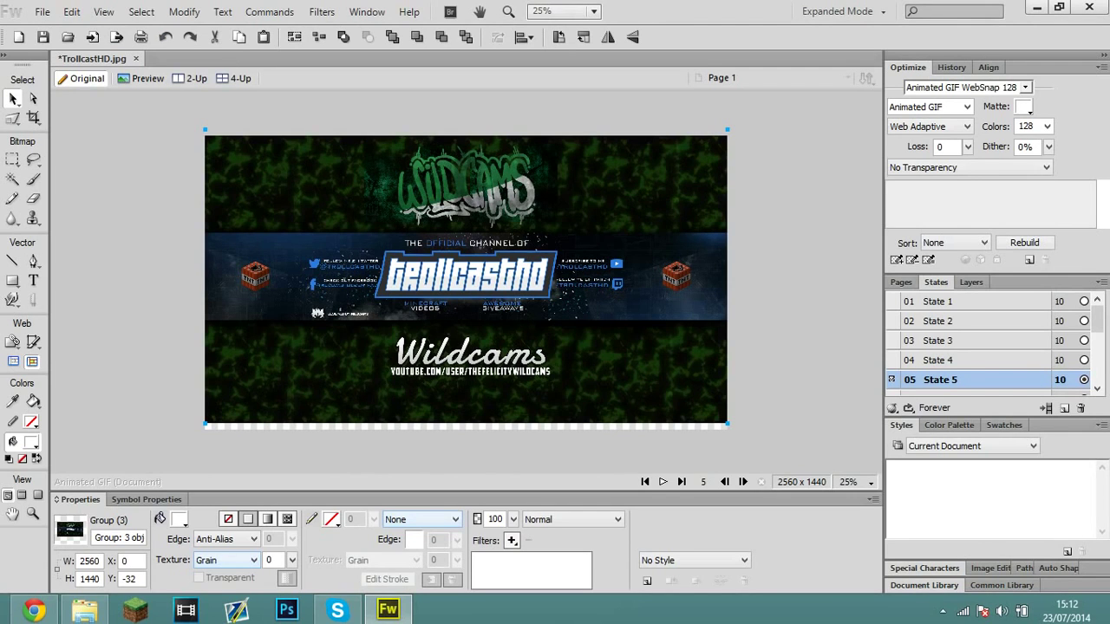
click(42, 11)
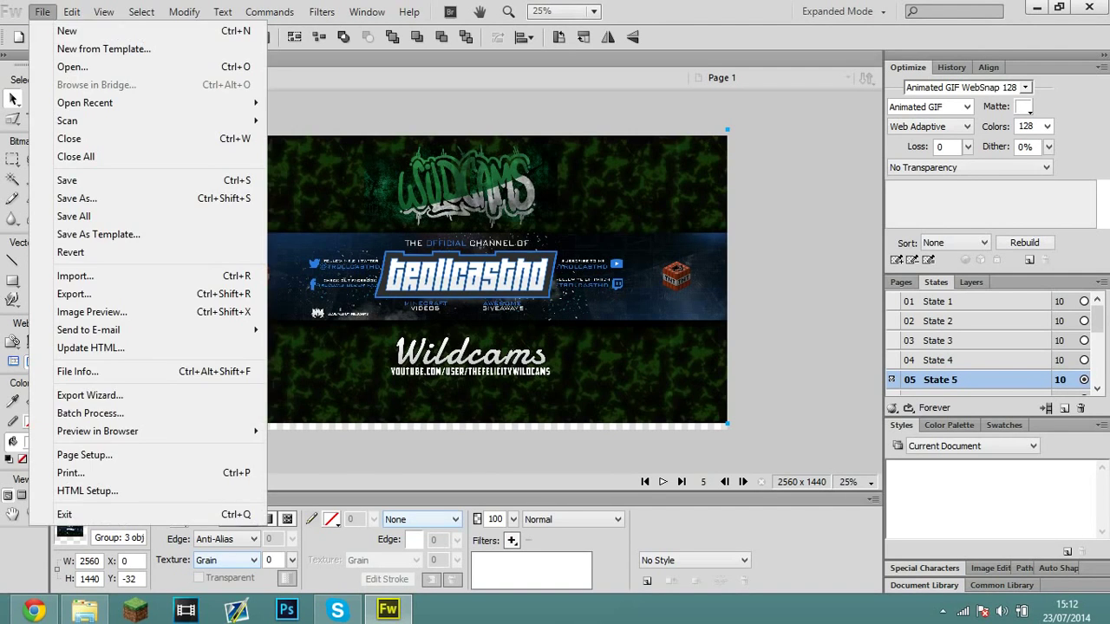
click(103, 49)
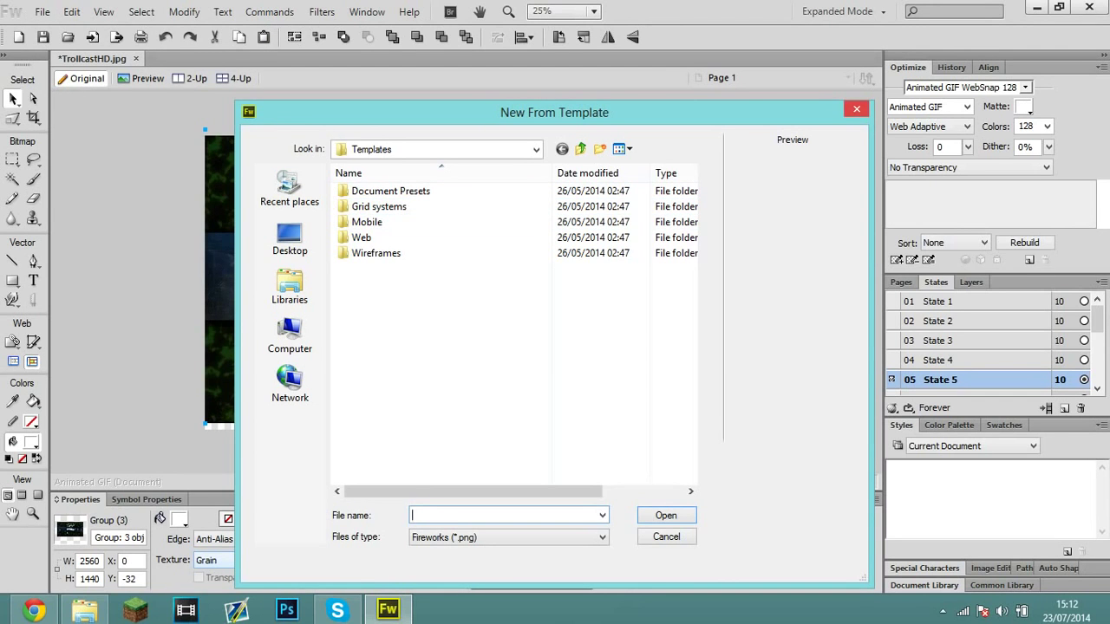
key(Escape)
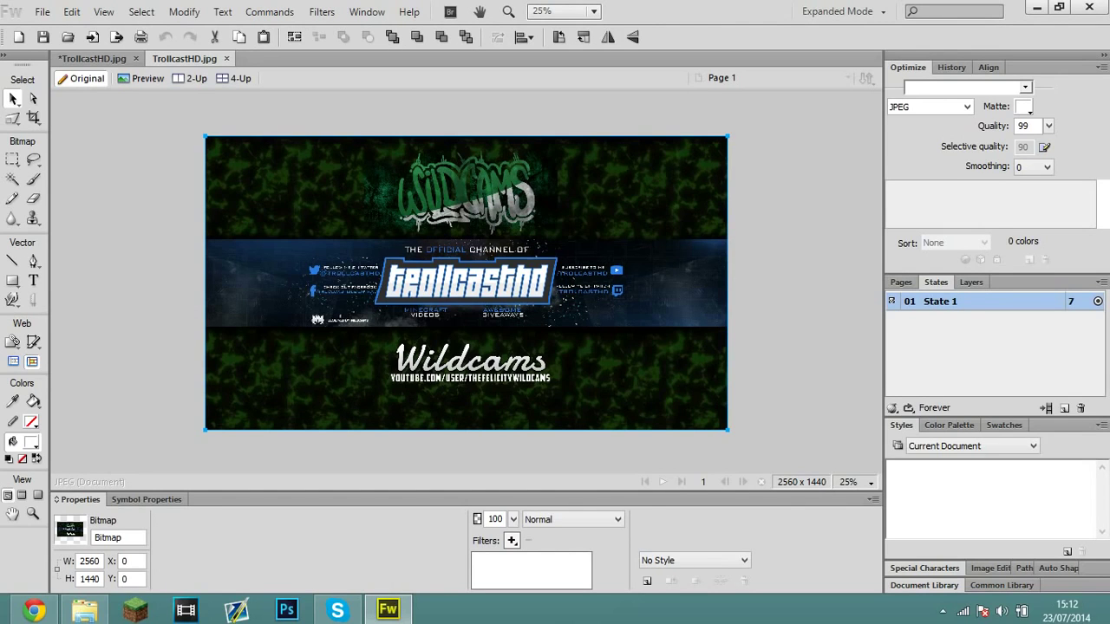
- Switch to Chrome, cancel saving the GIF, and close the image tab and the developer tools on the channel page
click(34, 610)
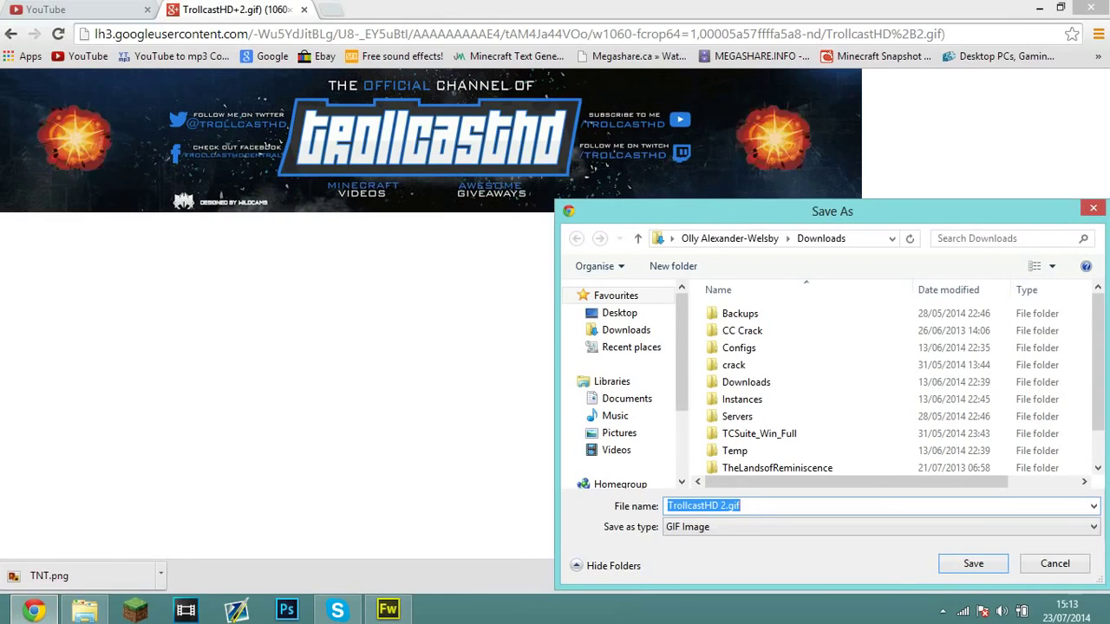
click(1092, 208)
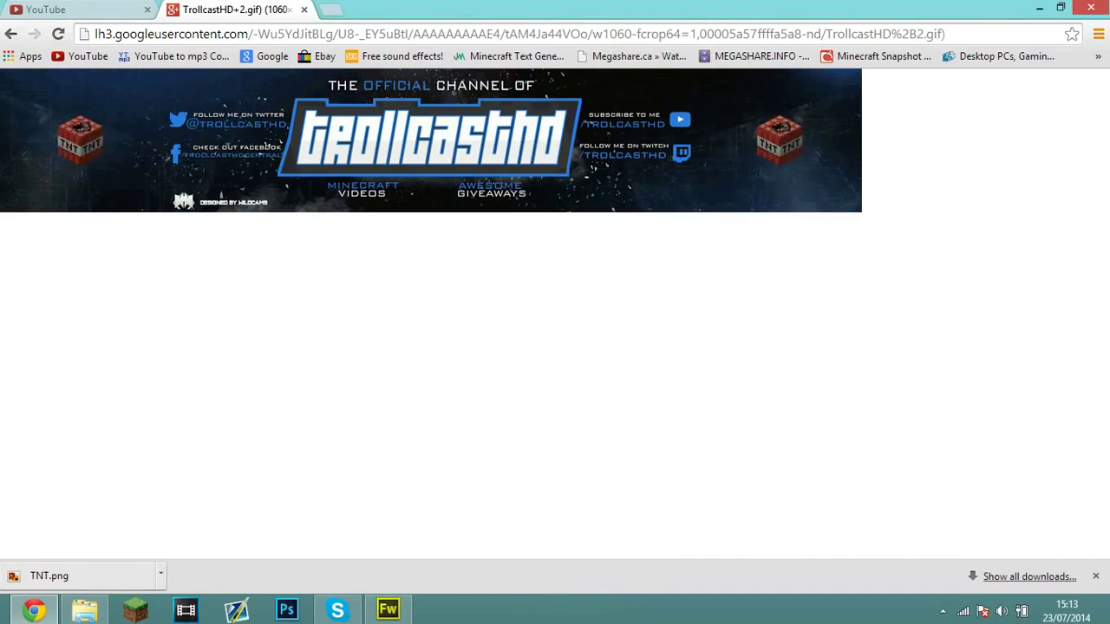
click(304, 9)
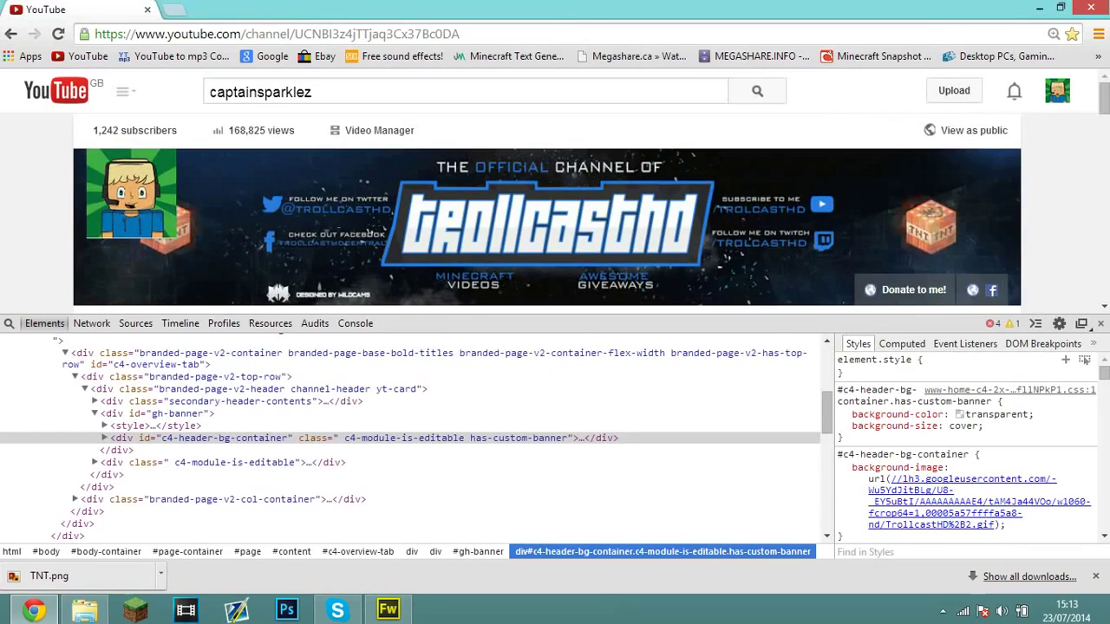
key(F12)
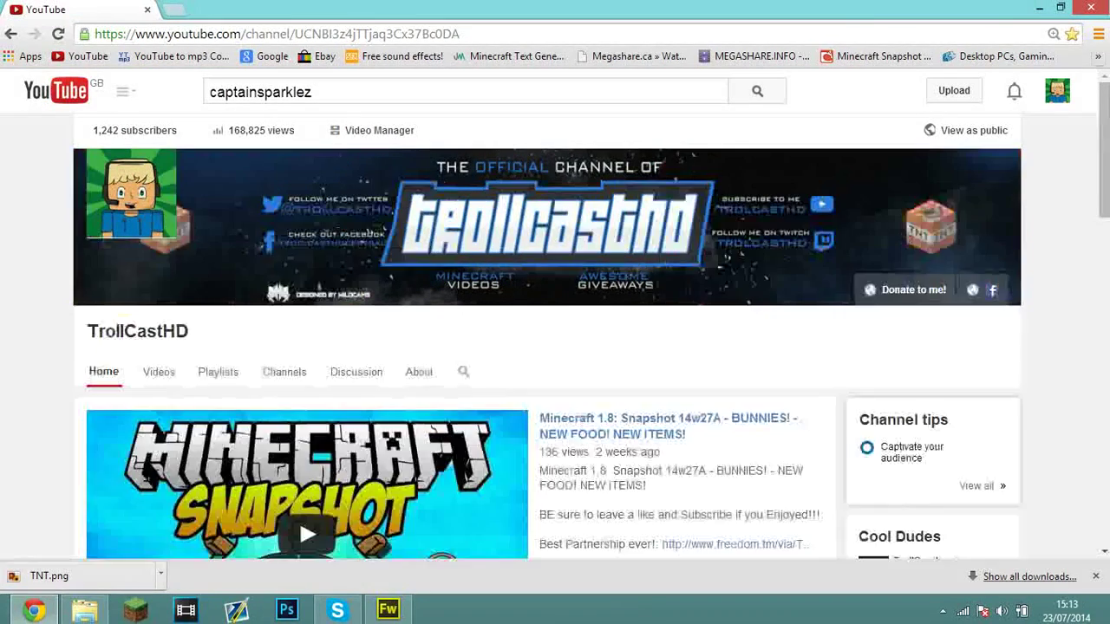
- Open the My Subscriptions feed on YouTube, and switch back to Fireworks
scroll(299, 436, down, 1)
scroll(299, 436, up, 1)
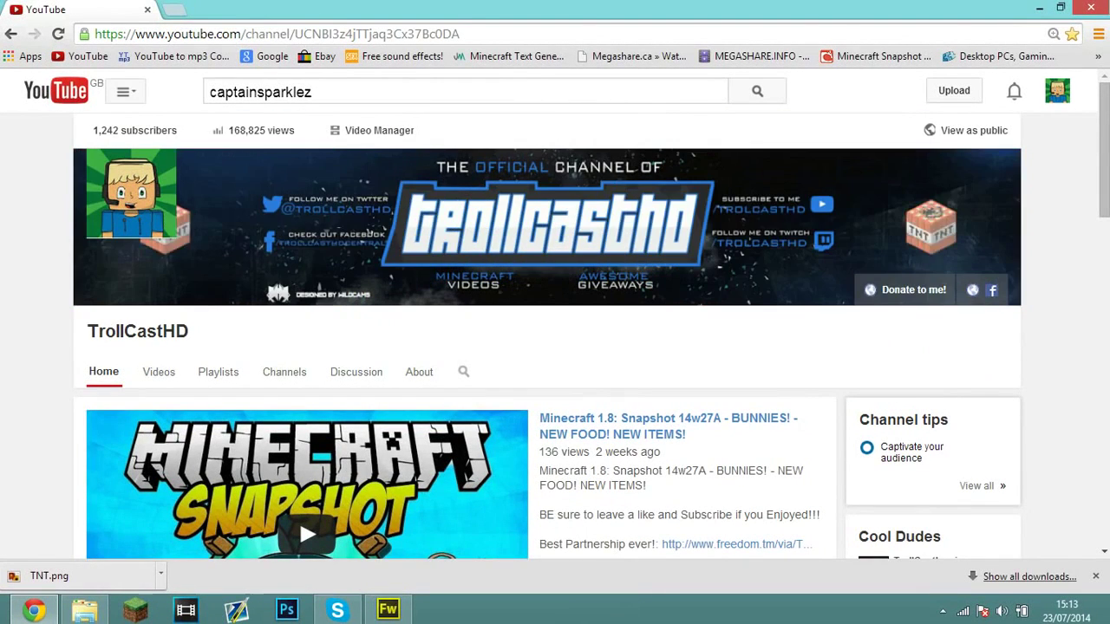
click(126, 91)
click(94, 188)
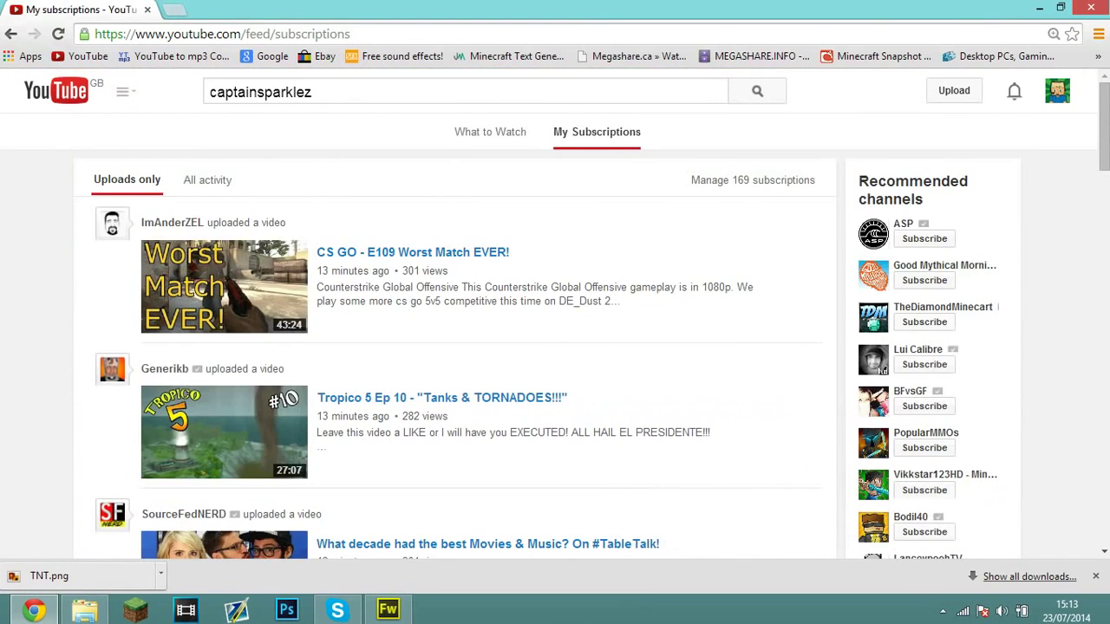
click(1039, 8)
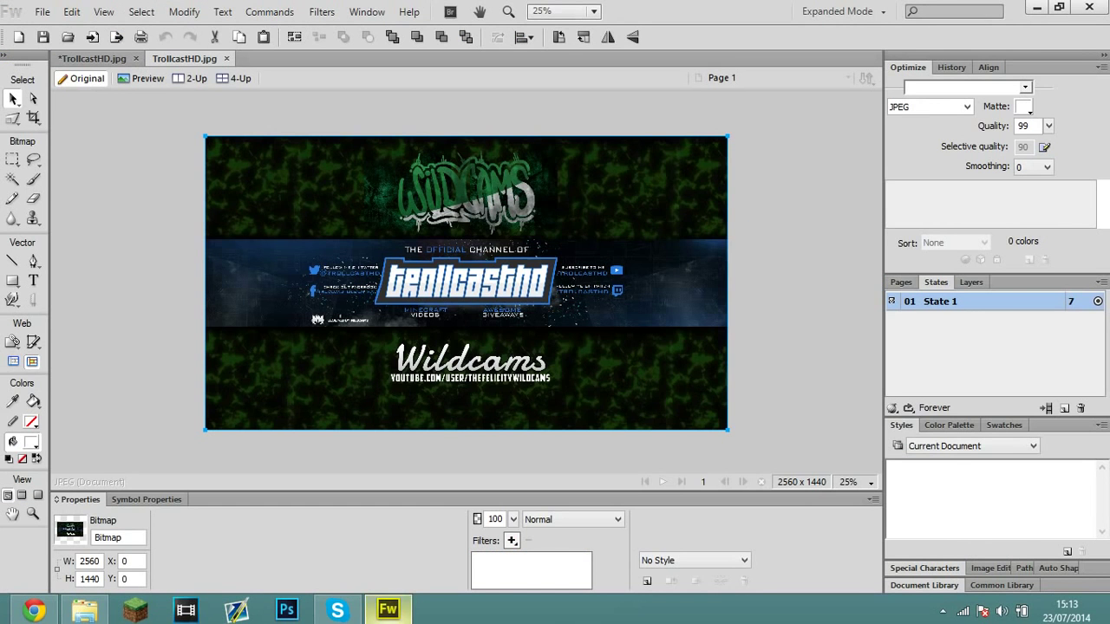
- Return to the animated banner document and review its last states, State 14, State 13 and State 12
click(337, 611)
key(alt+Tab)
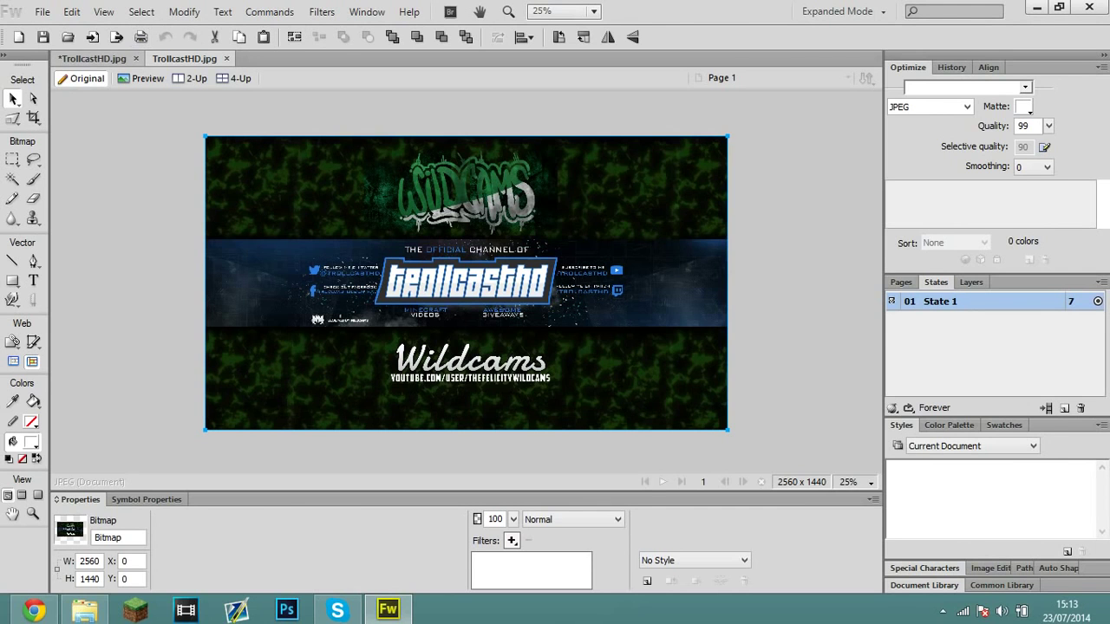
click(100, 59)
drag(1097, 319, 1097, 369)
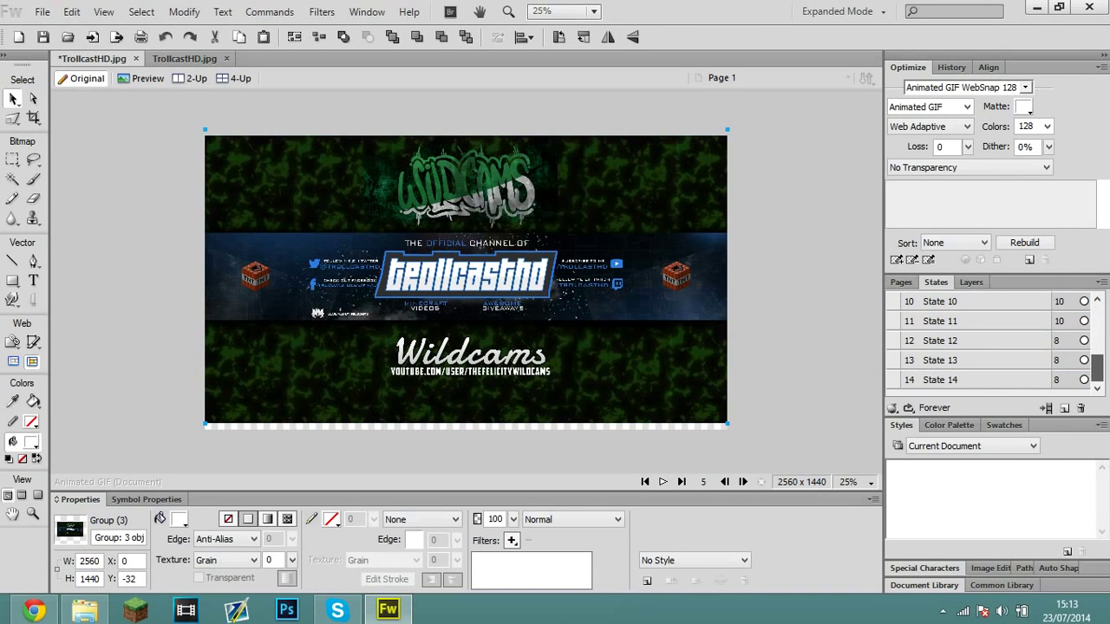
click(971, 379)
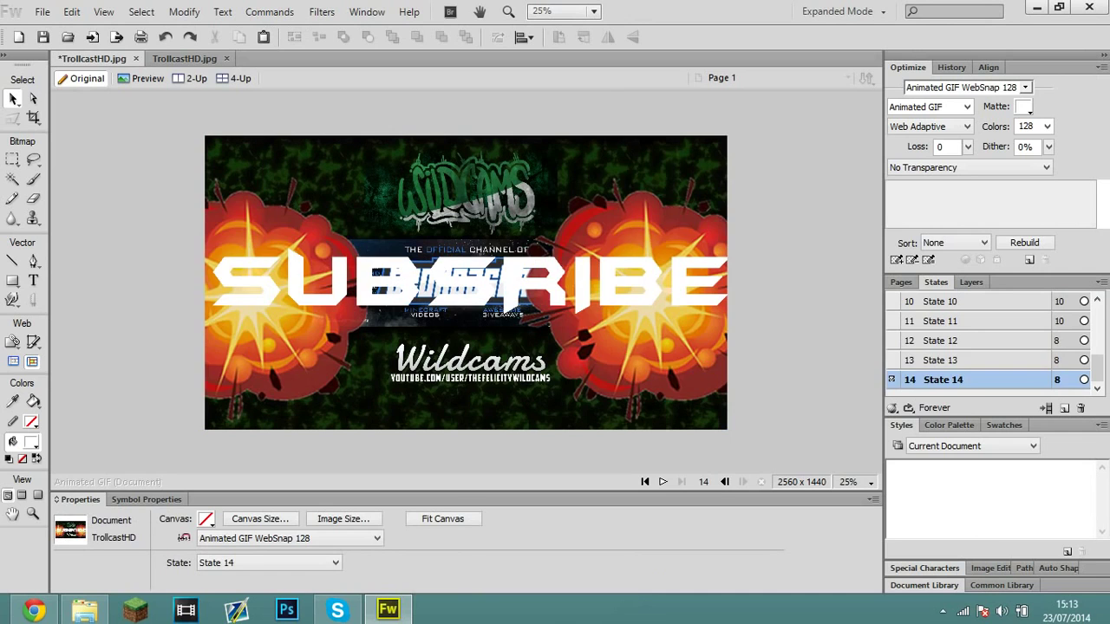
click(971, 360)
click(971, 341)
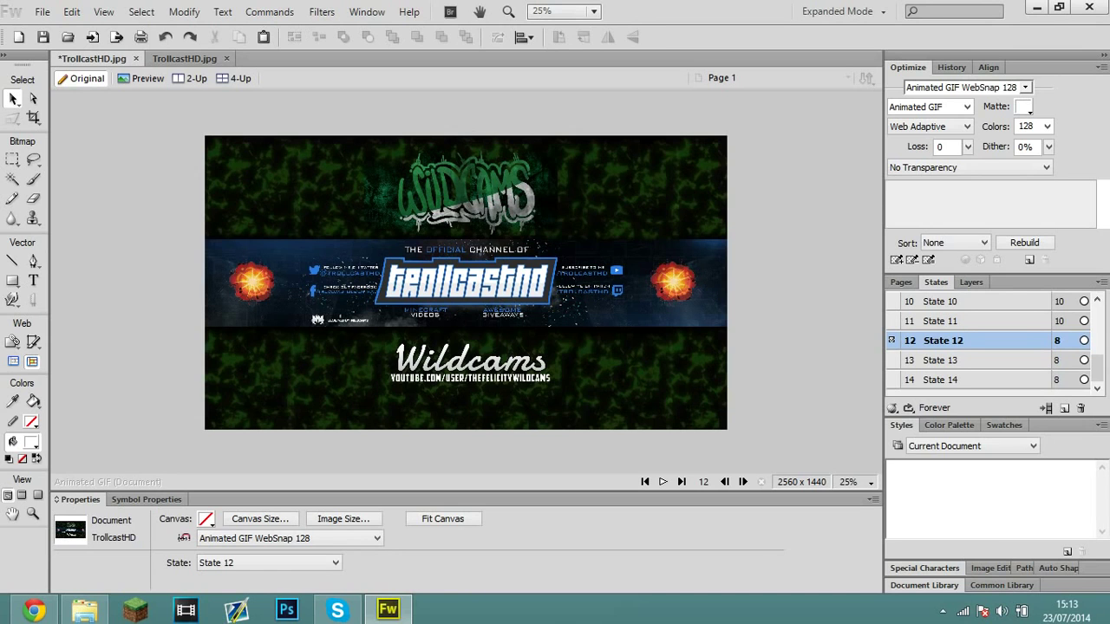
click(971, 379)
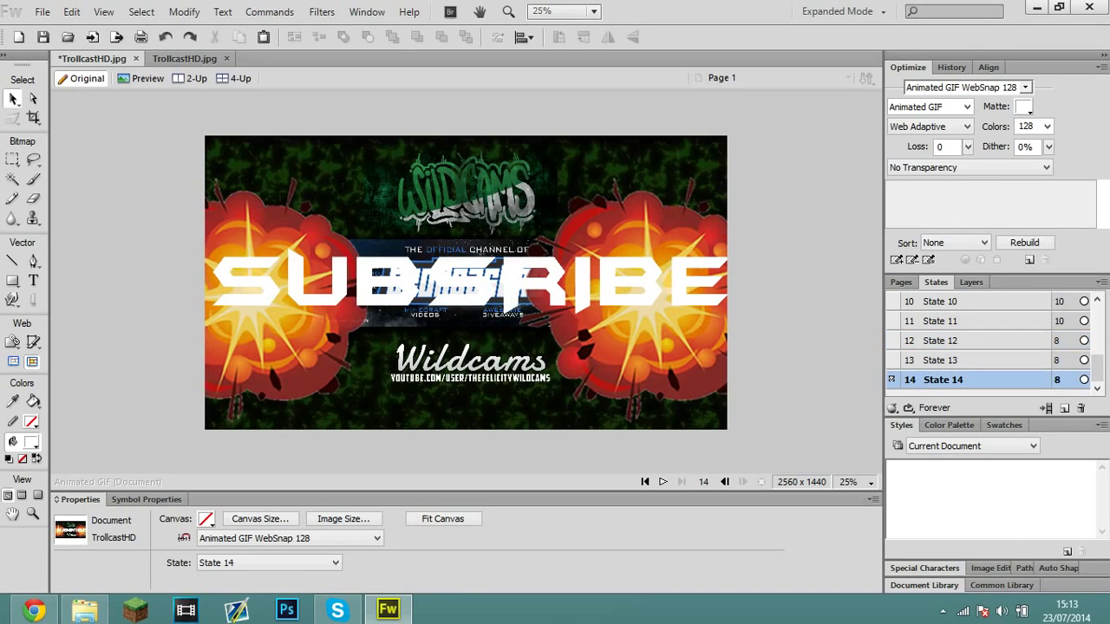
click(185, 59)
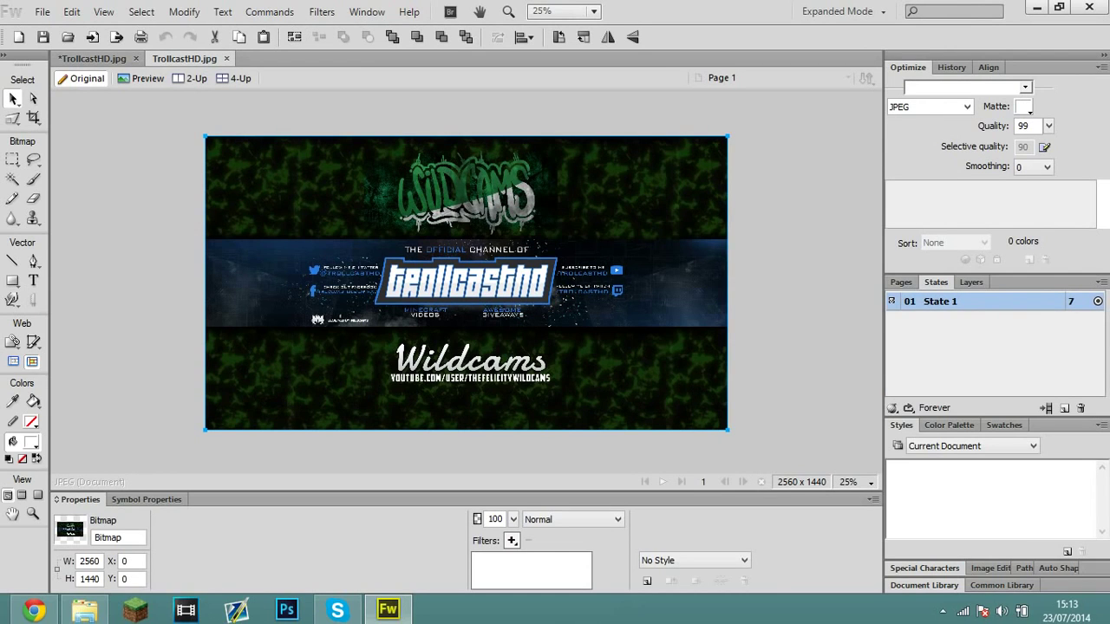
click(12, 260)
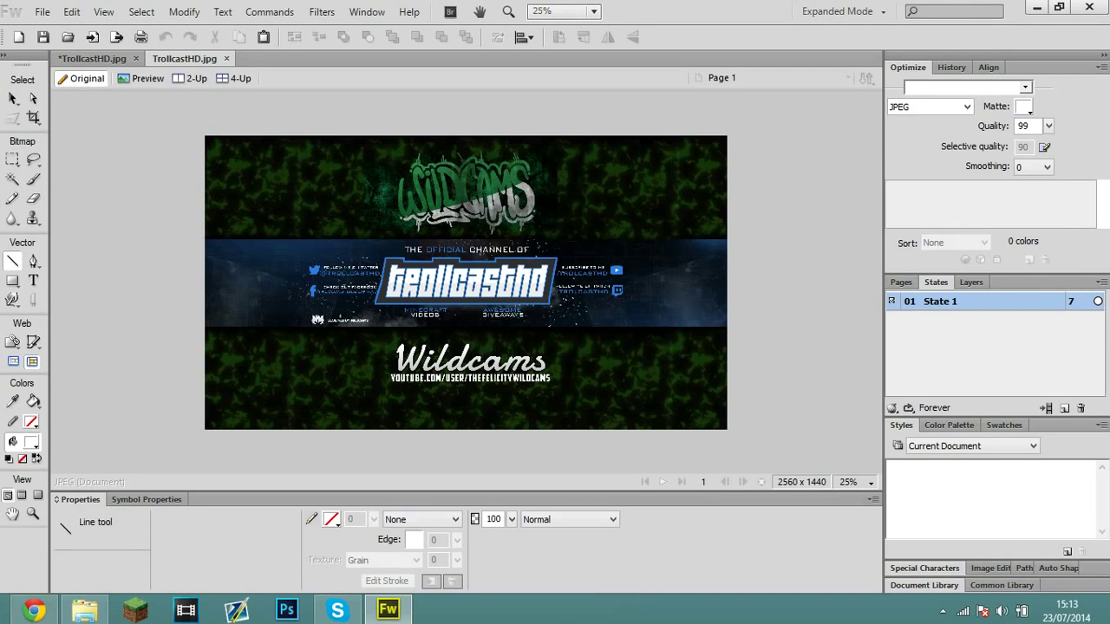
click(34, 611)
click(34, 610)
click(13, 98)
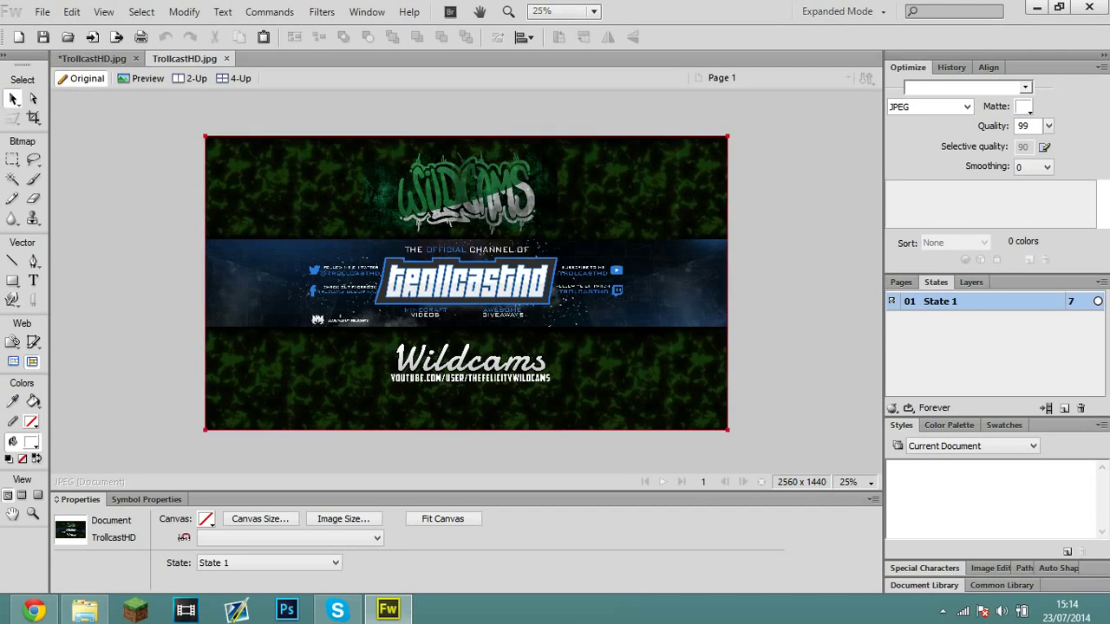
- Copy both TNT blocks from State 1 of the animated banner and paste them into the second TrollcastHD.jpg document
click(92, 59)
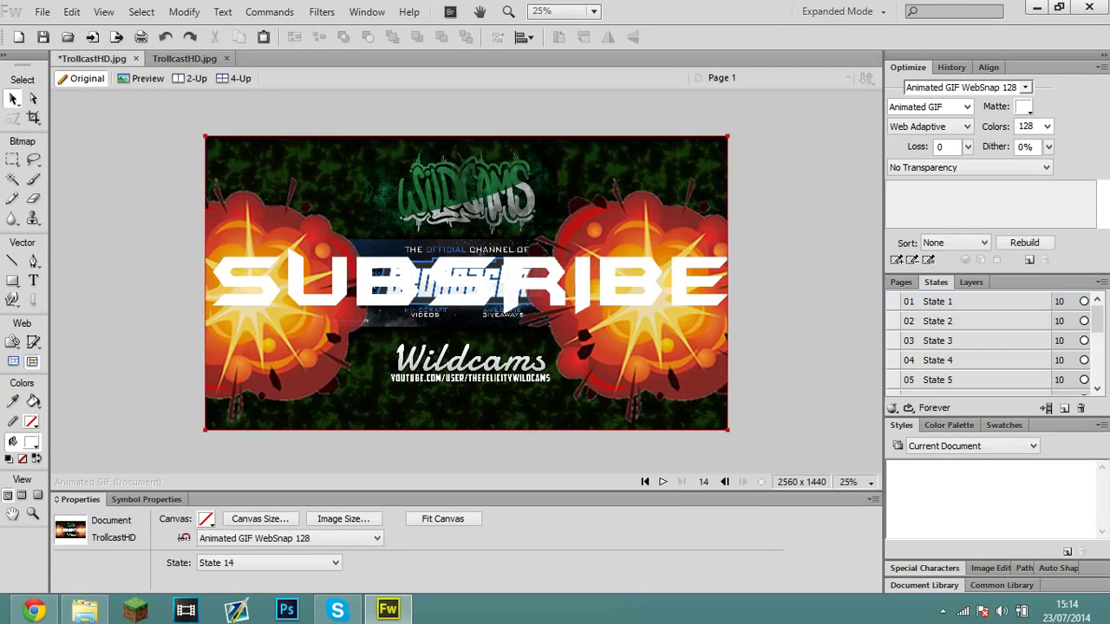
click(971, 302)
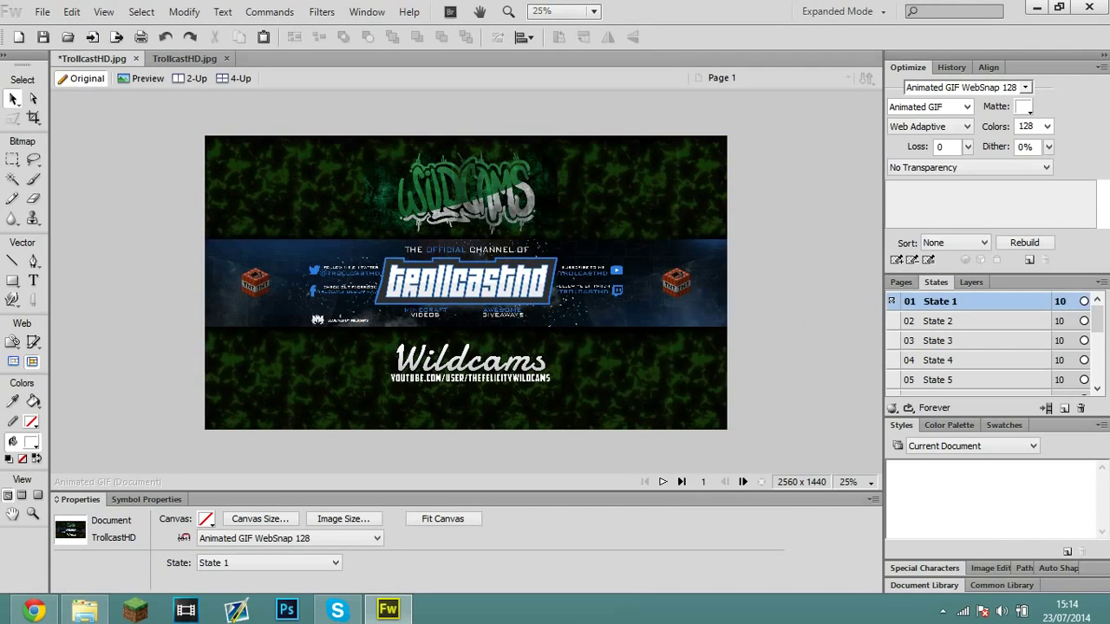
click(677, 282)
click(256, 283)
shift+click(677, 283)
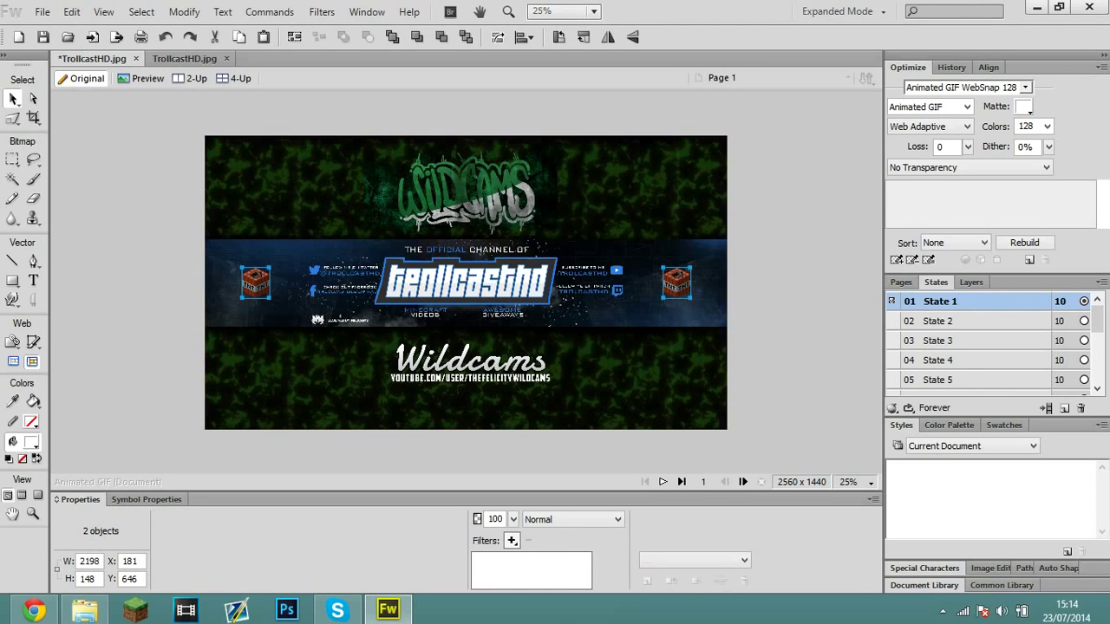
click(185, 59)
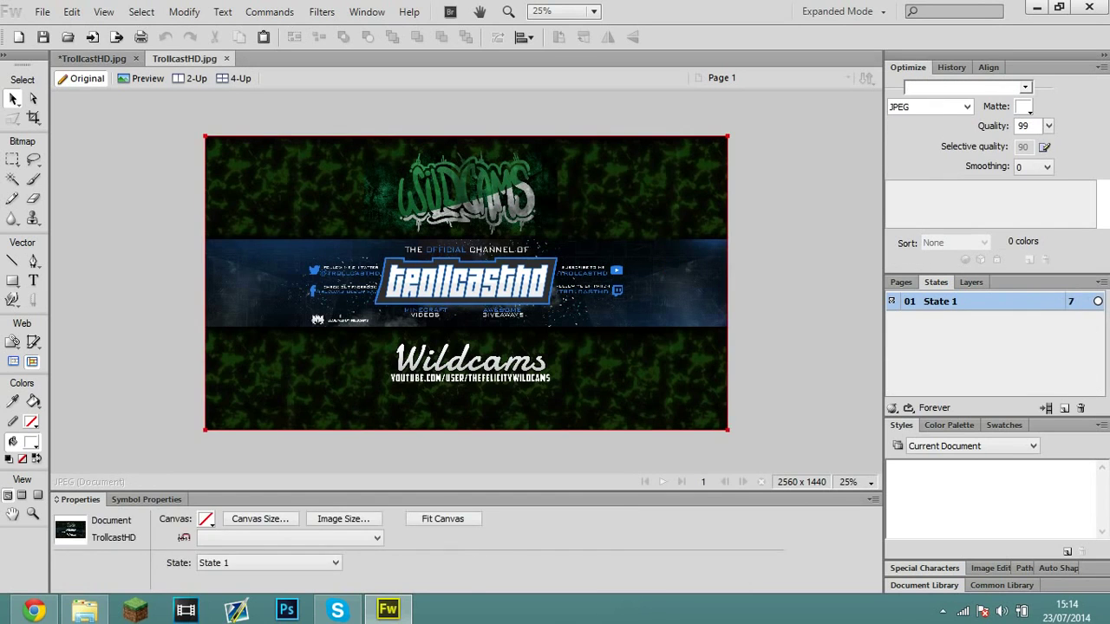
key(ctrl+v)
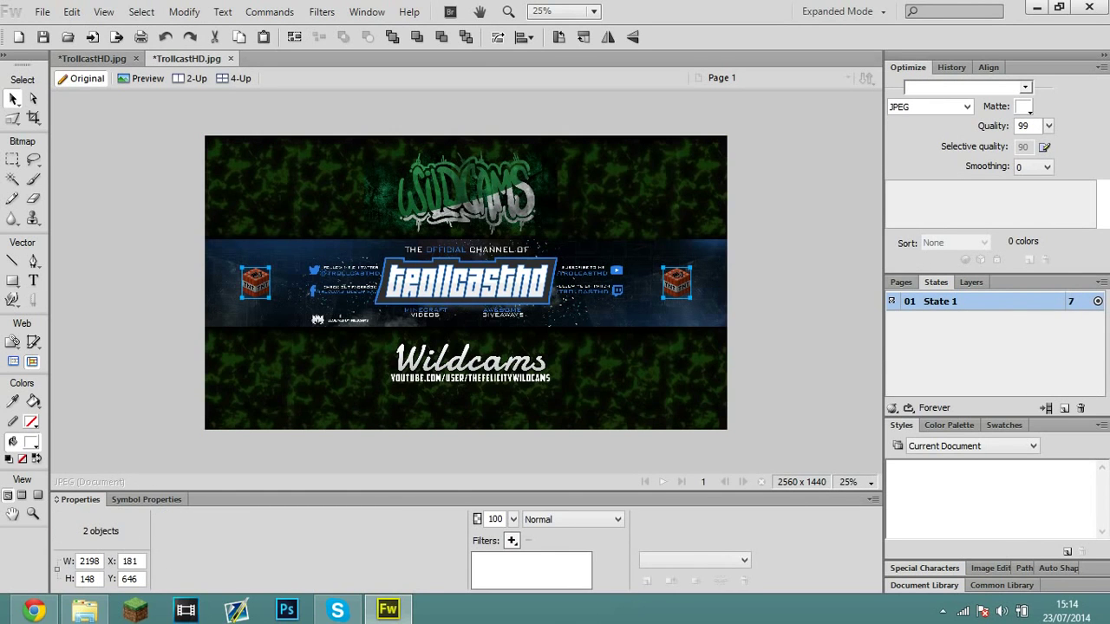
- Switch to Chrome and browse Google Images for "tnt minecraft" in a new tab
click(34, 610)
click(173, 10)
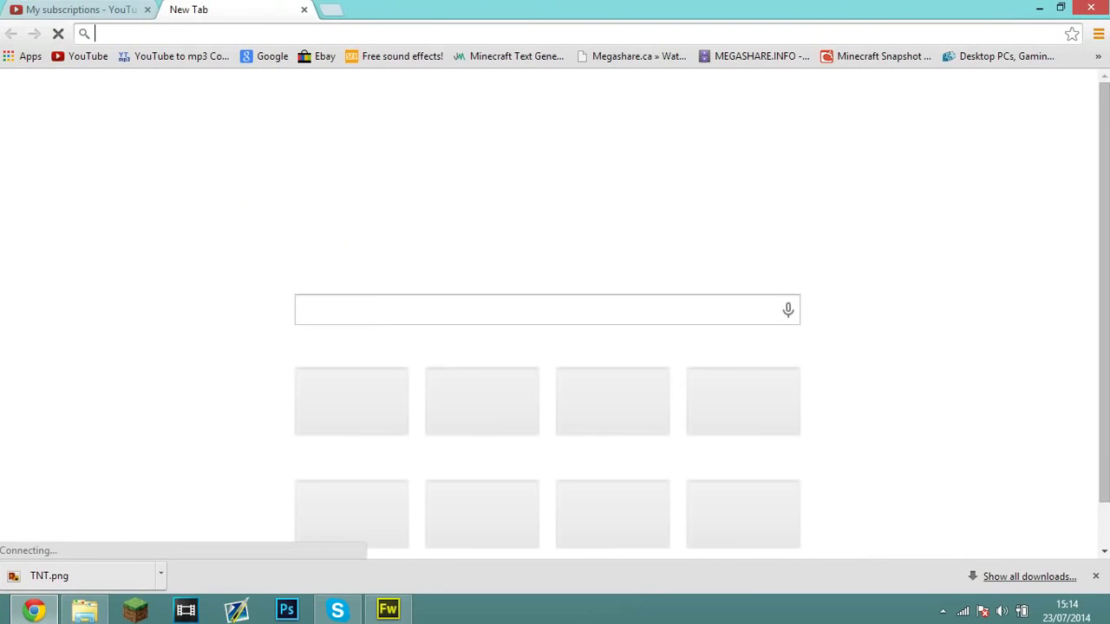
text(tnt minecraft)
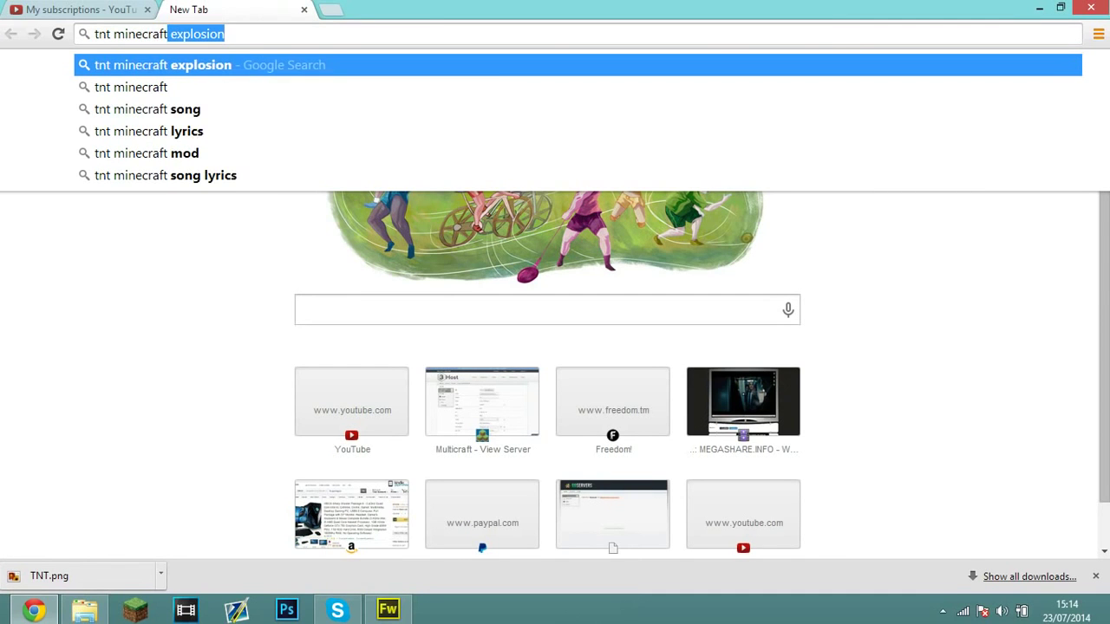
key(Delete)
key(Return)
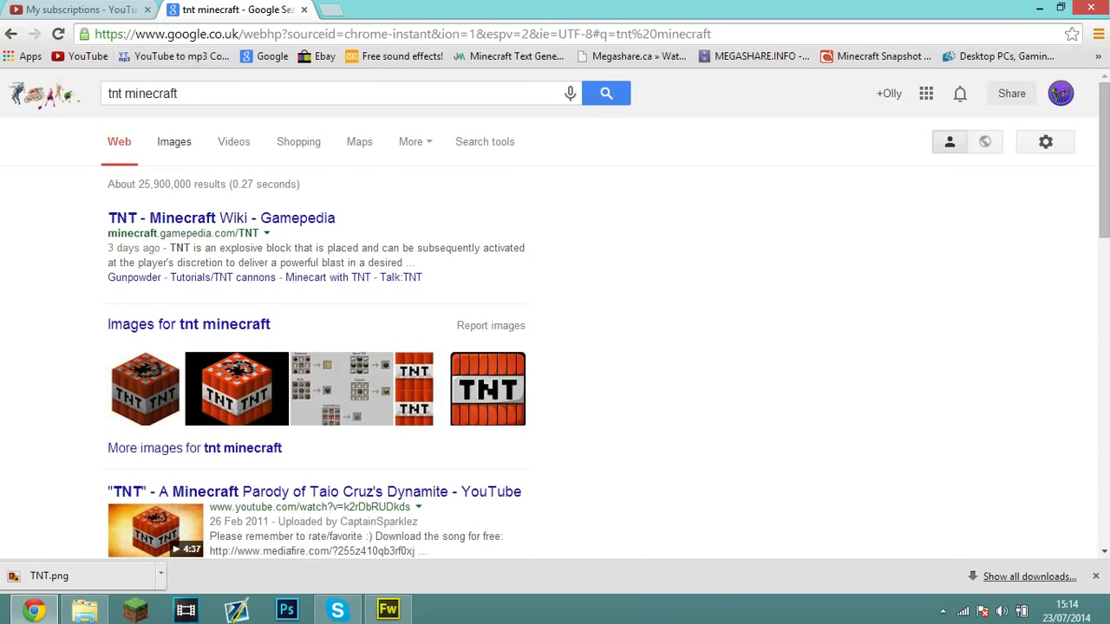
click(174, 142)
scroll(433, 212, down, 2)
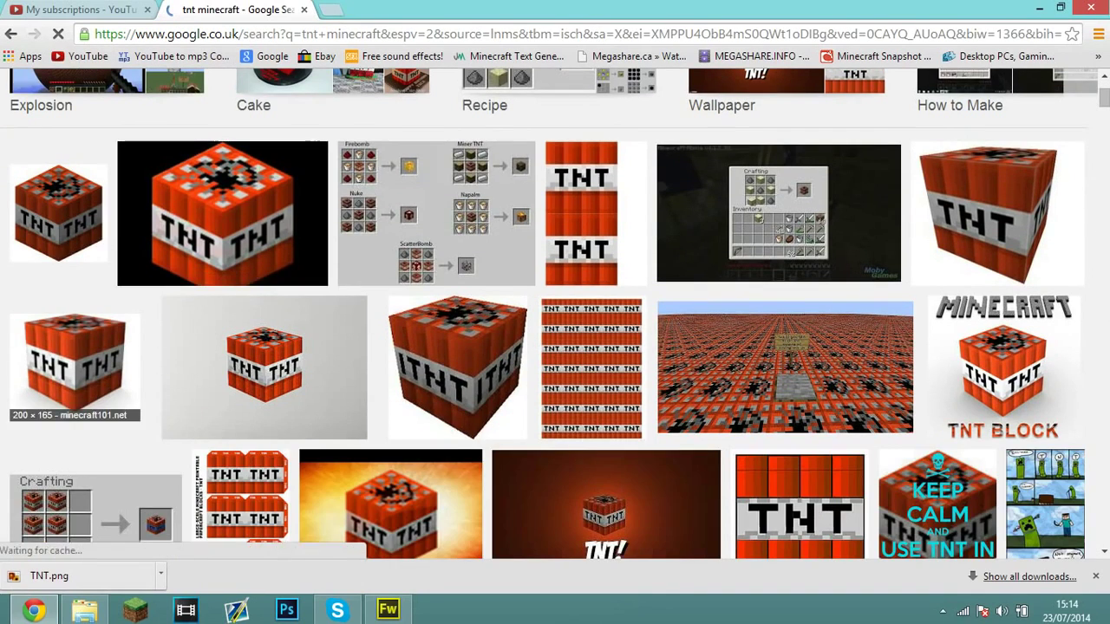
scroll(416, 226, down, 2)
scroll(321, 260, up, 4)
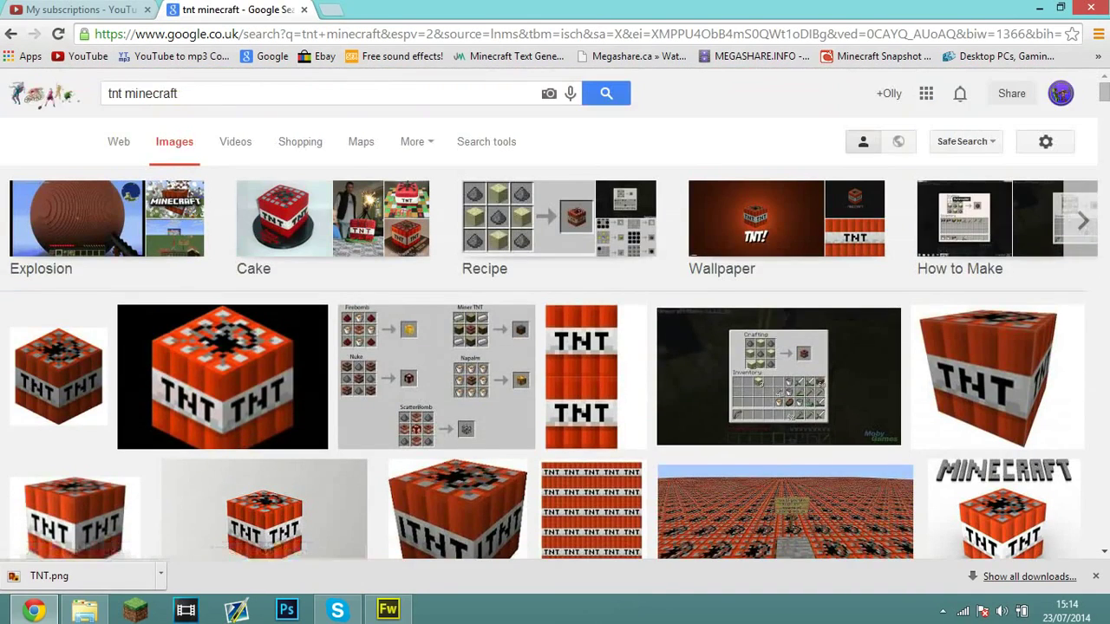
- Search Google Images for "redstone lamp", and switch back to Fireworks
drag(201, 94, 104, 93)
text(red)
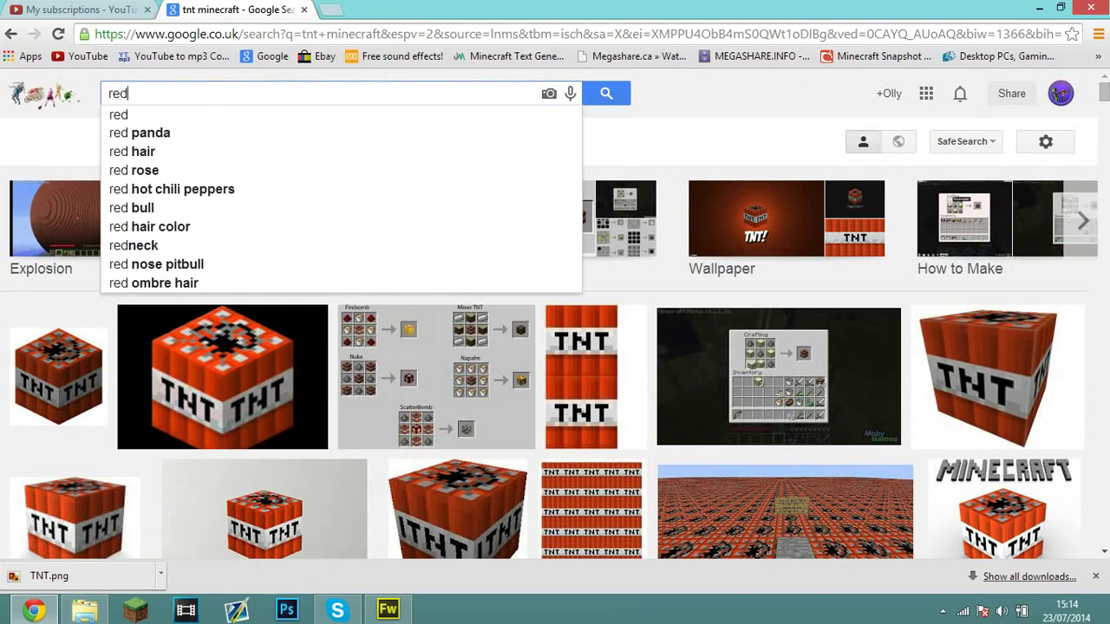
text(stone lamp)
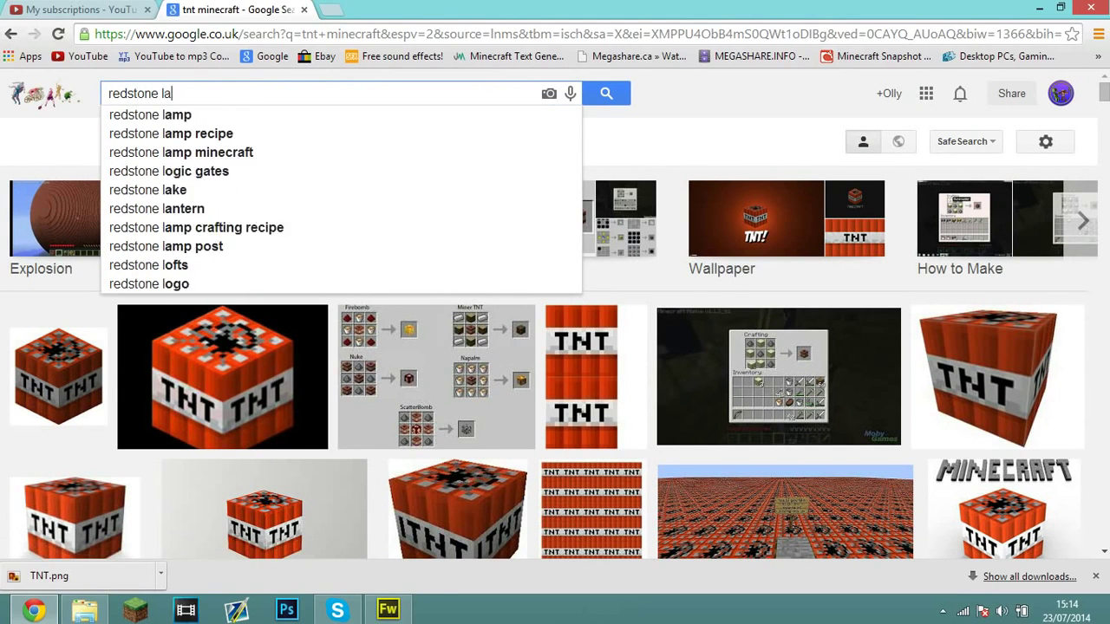
key(Return)
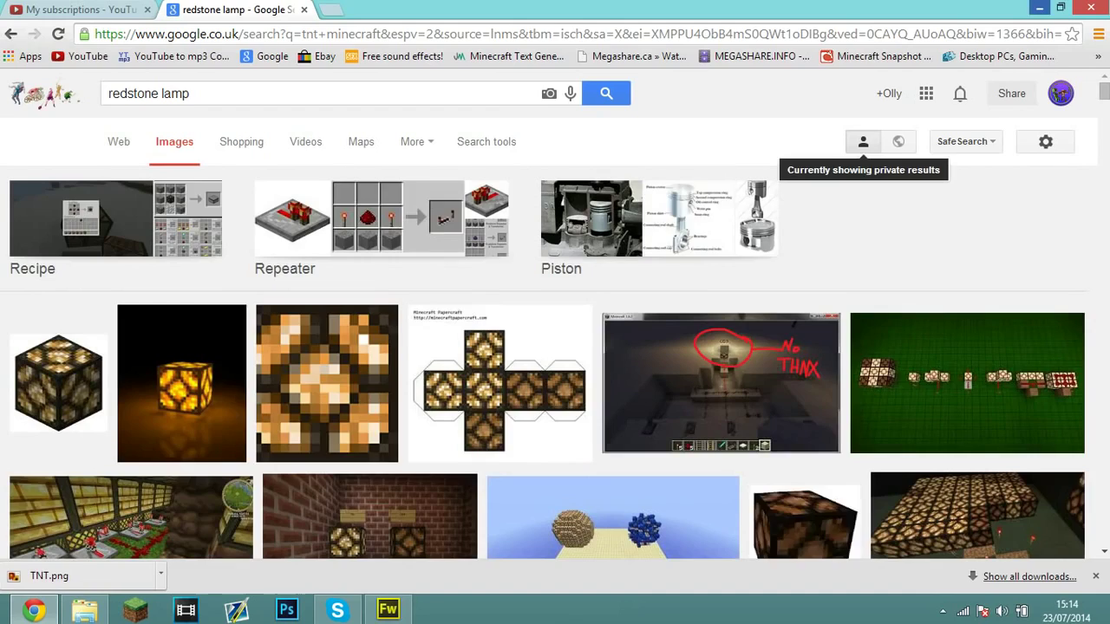
click(1038, 7)
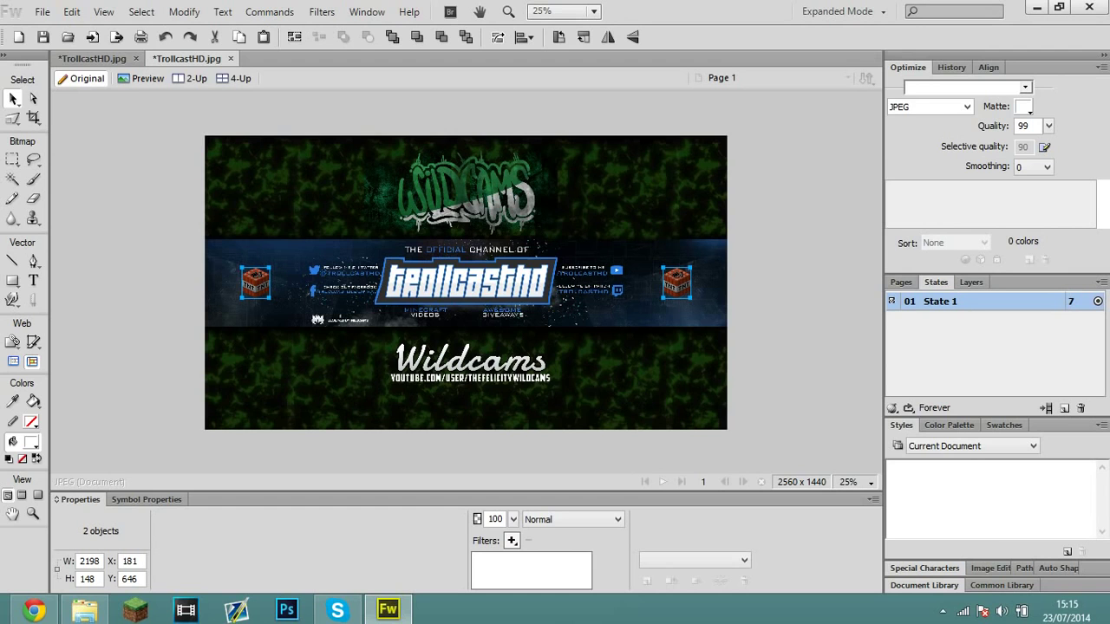
- Try adding one new state after State 1, compare it with State 1, and delete it
right_click(924, 301)
click(951, 310)
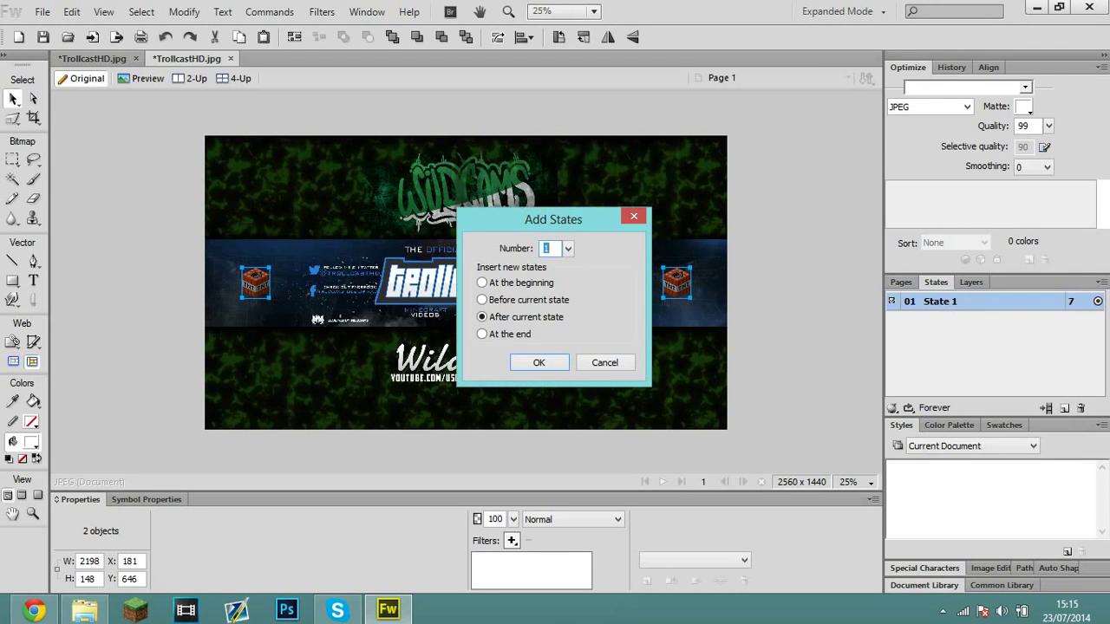
key(Return)
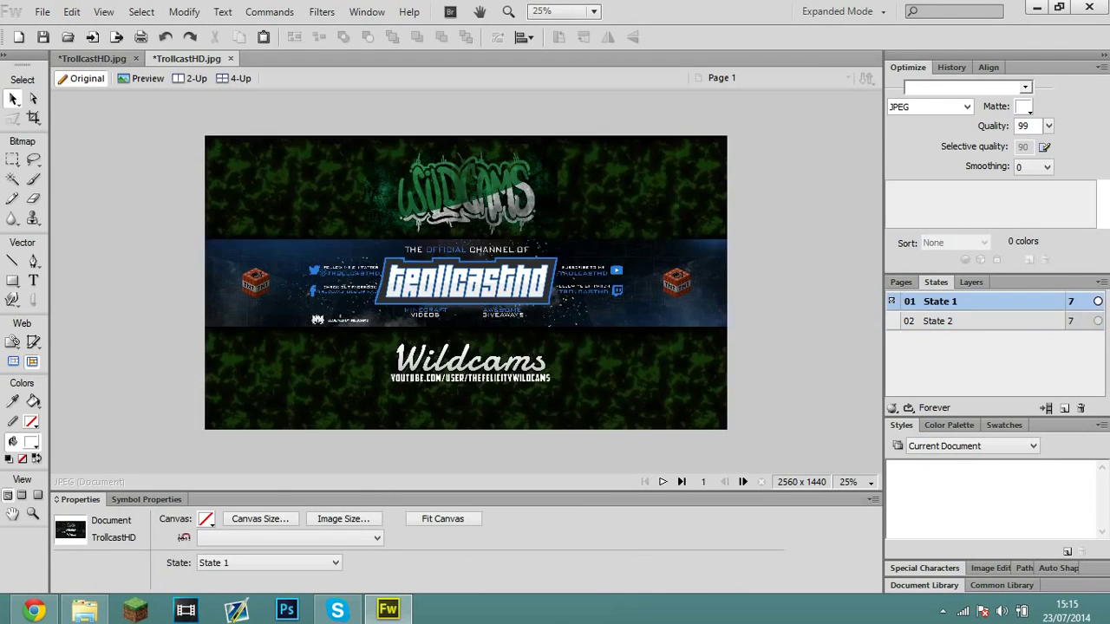
click(940, 320)
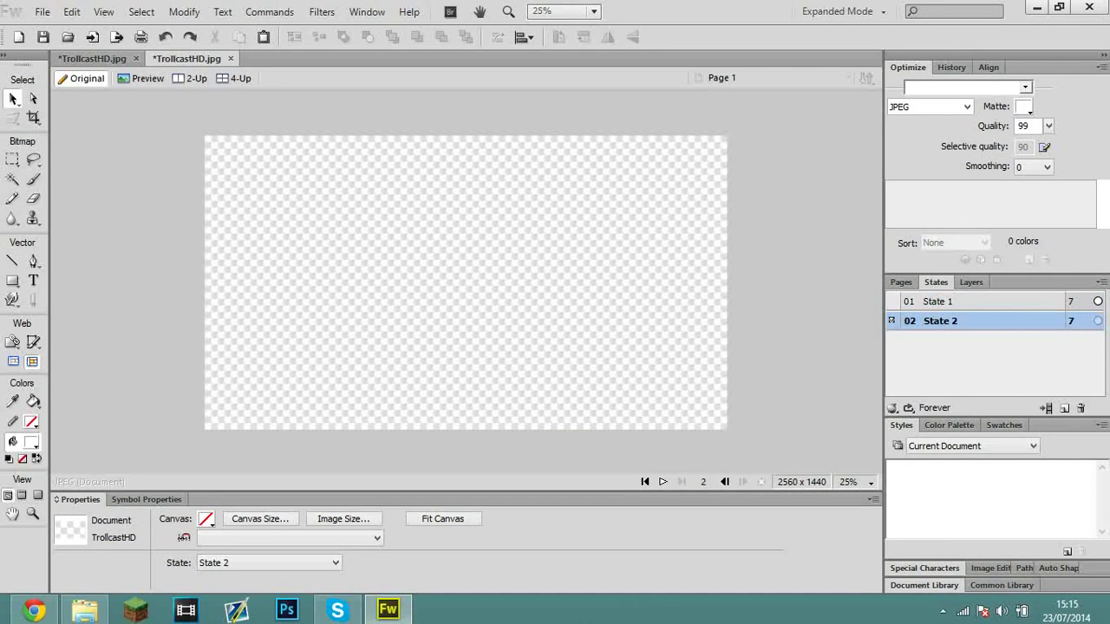
click(939, 302)
click(607, 286)
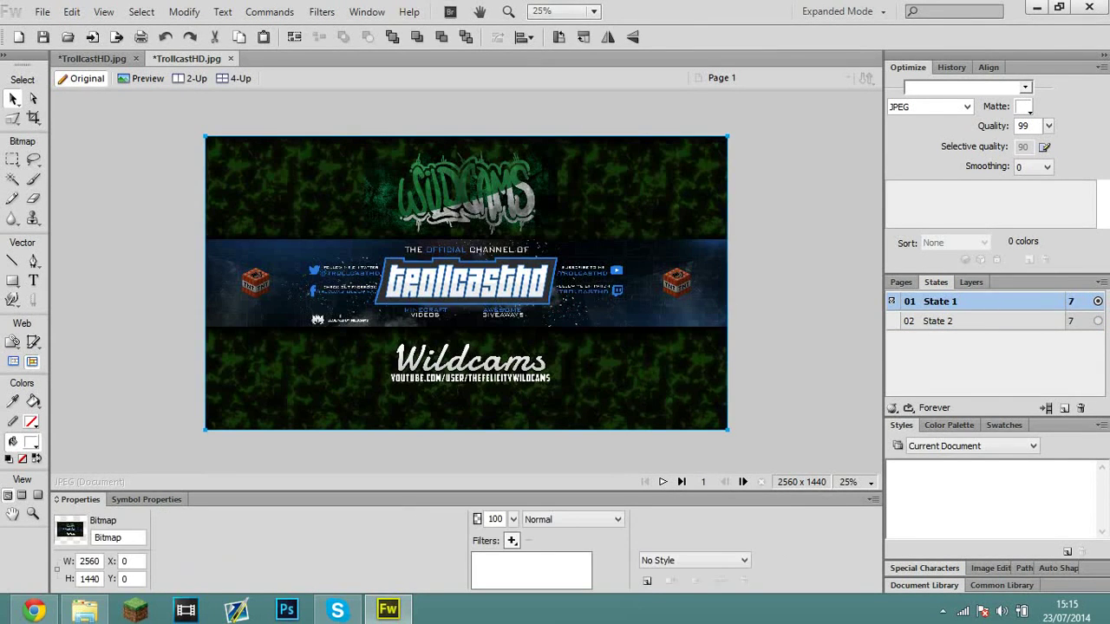
right_click(932, 318)
click(984, 364)
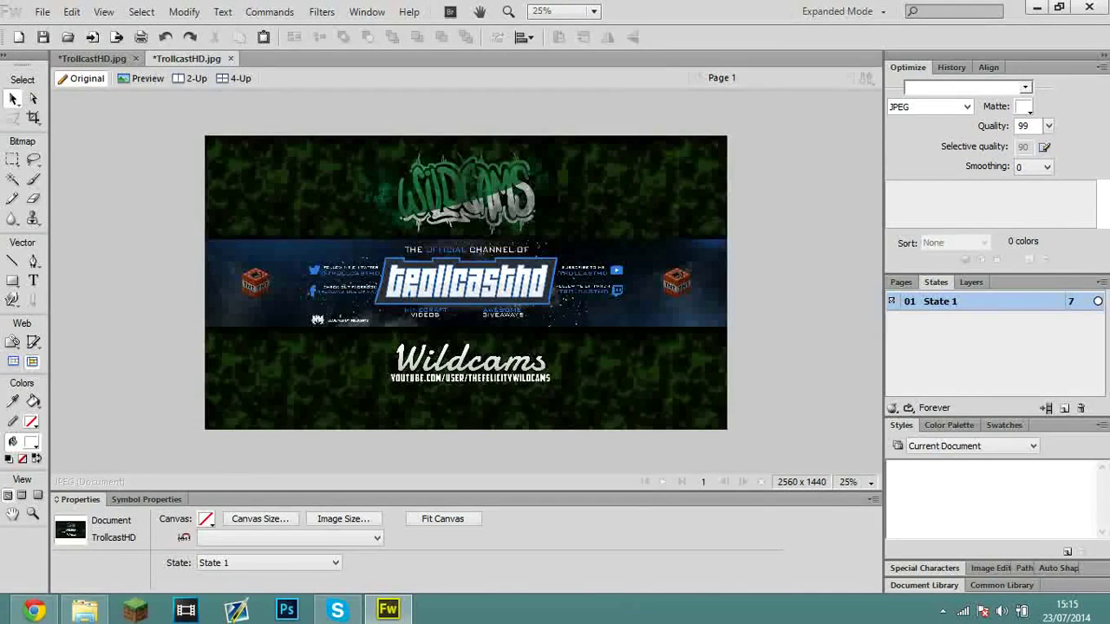
- Duplicate State 1 once, inserting the copy after the current state
right_click(959, 302)
click(1005, 332)
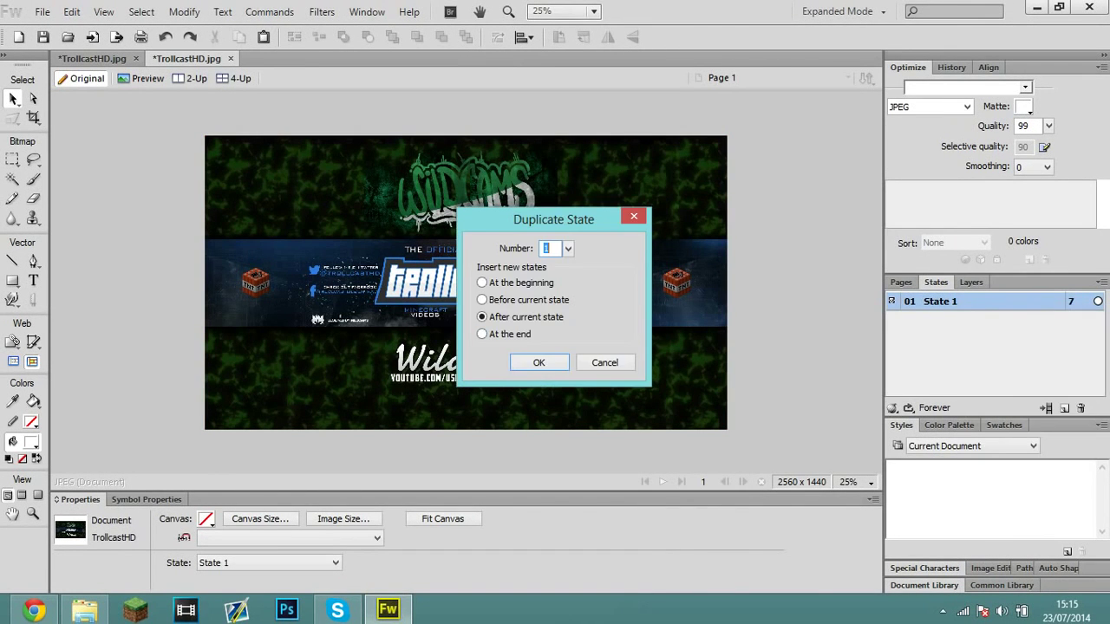
key(Return)
key(Page_Up)
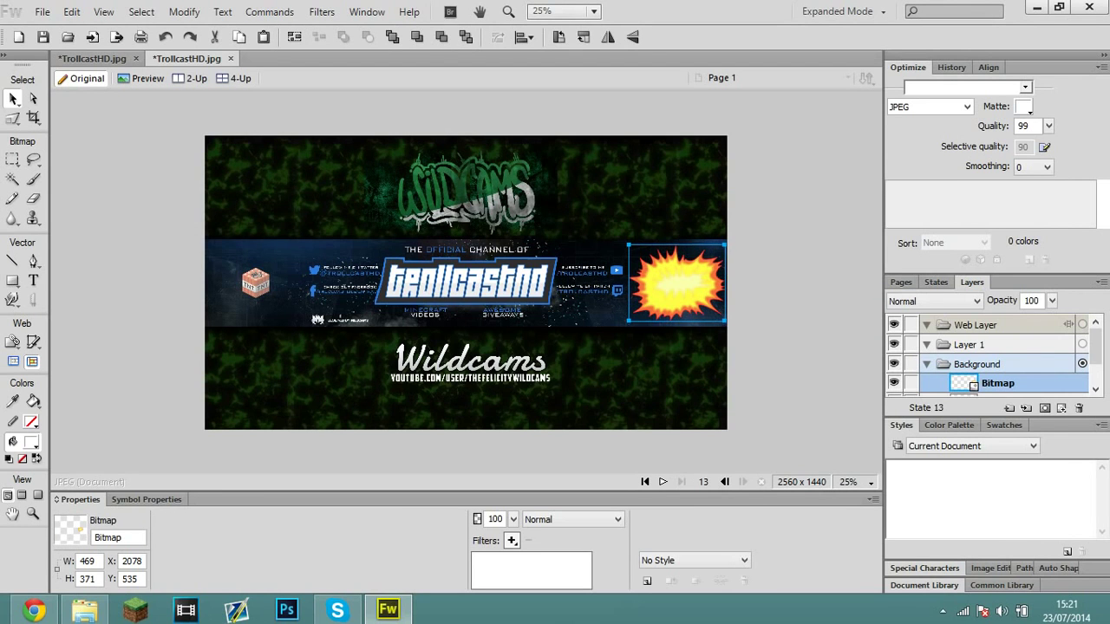
- Set the explosion's opacity to 82 in State 13 and duplicate that state once after the current state
drag(1051, 301, 1055, 329)
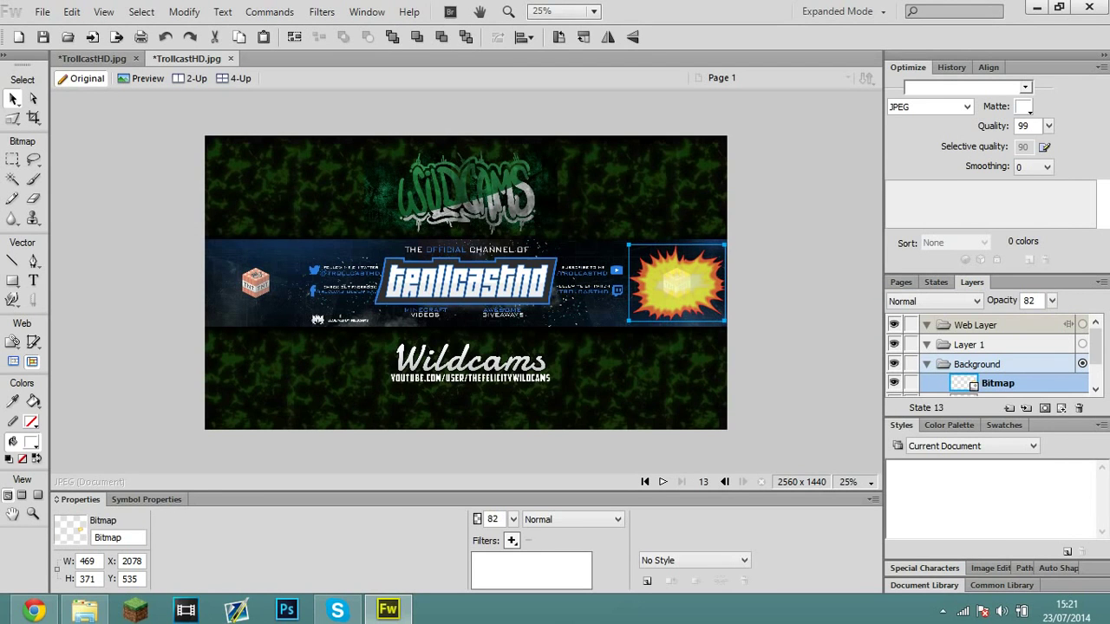
click(935, 281)
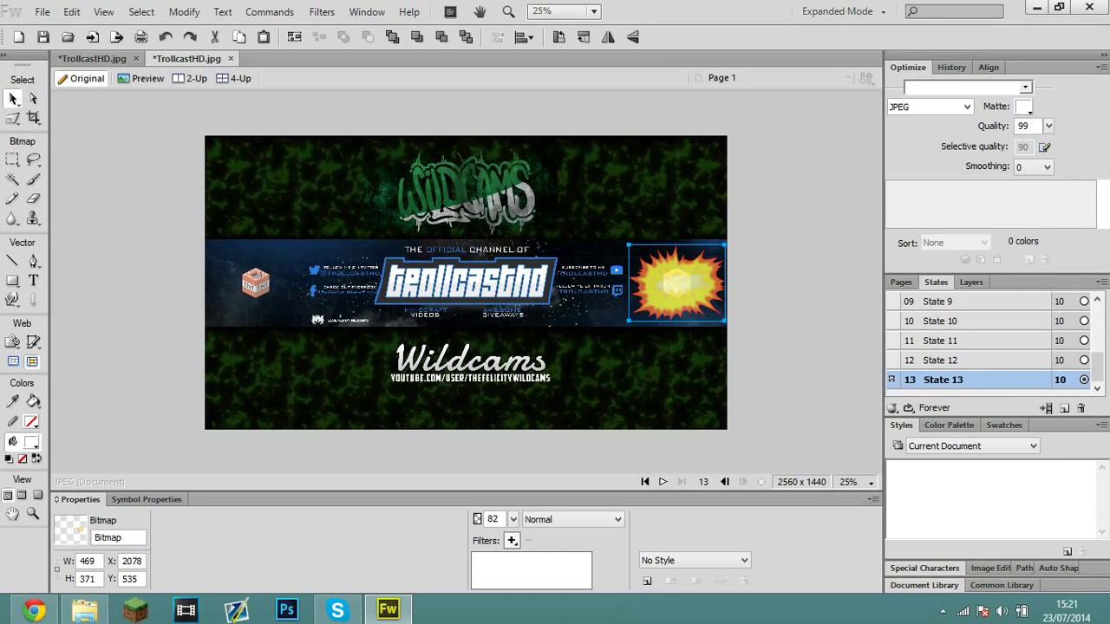
right_click(959, 378)
click(1015, 402)
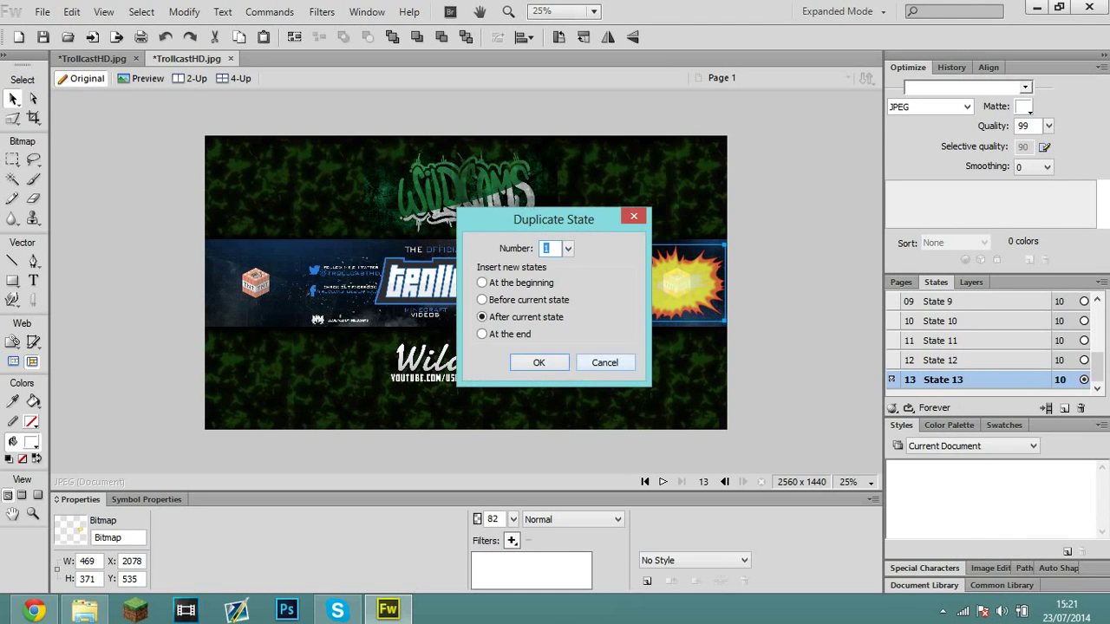
click(538, 363)
- Enlarge the explosion in State 14 to about 1331 by 1053 pixels, placing it at about X 1484, Y 175
drag(629, 320, 488, 431)
drag(579, 364, 633, 290)
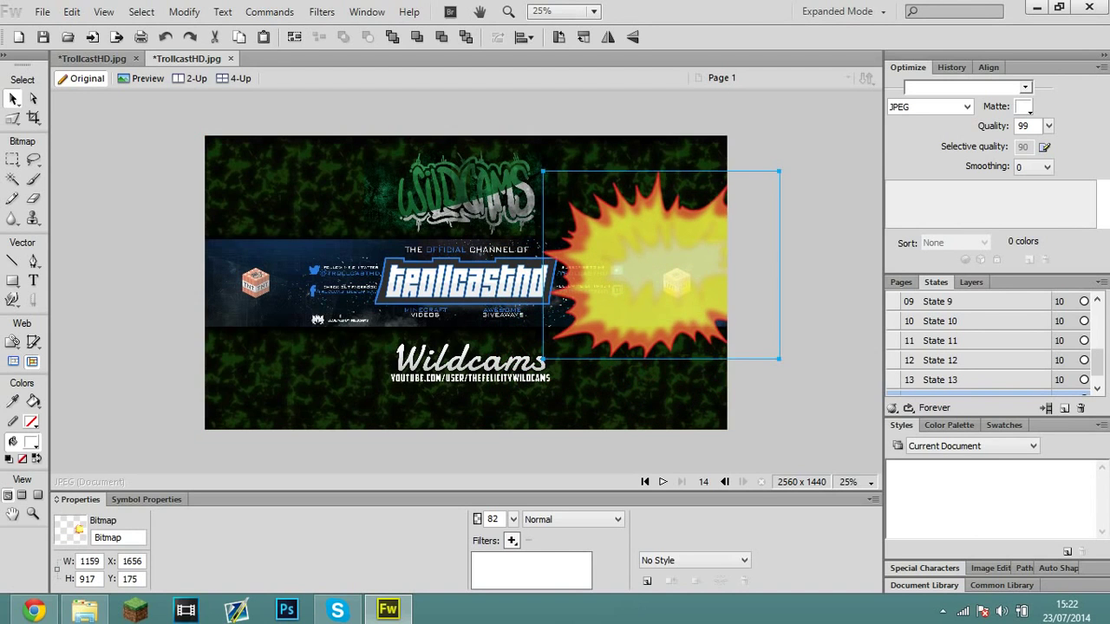
drag(544, 358, 508, 386)
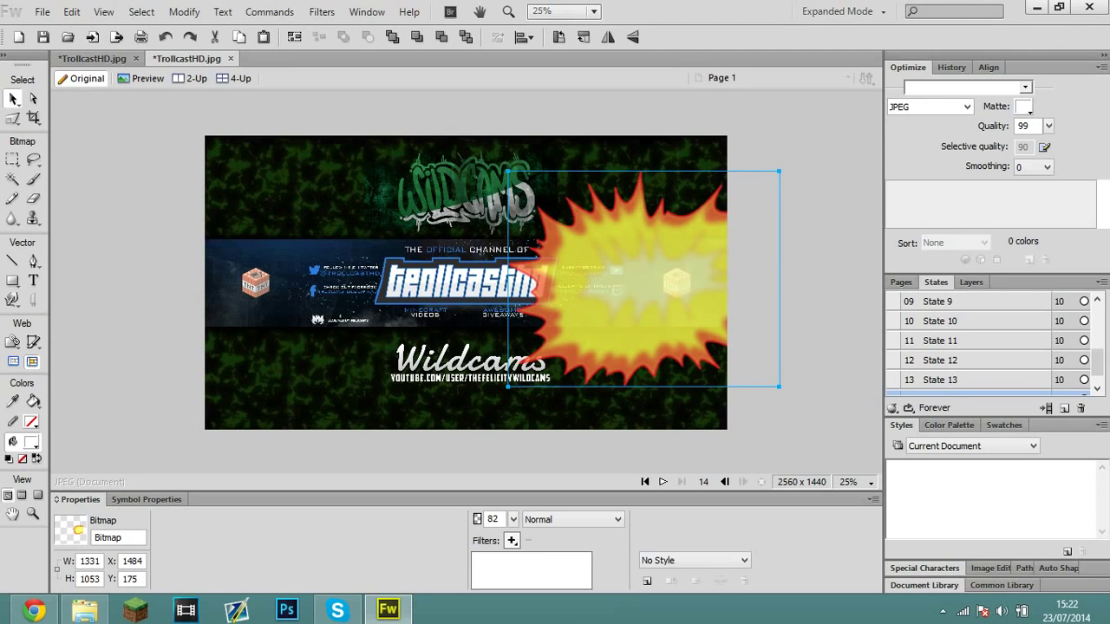
drag(1096, 363, 1096, 371)
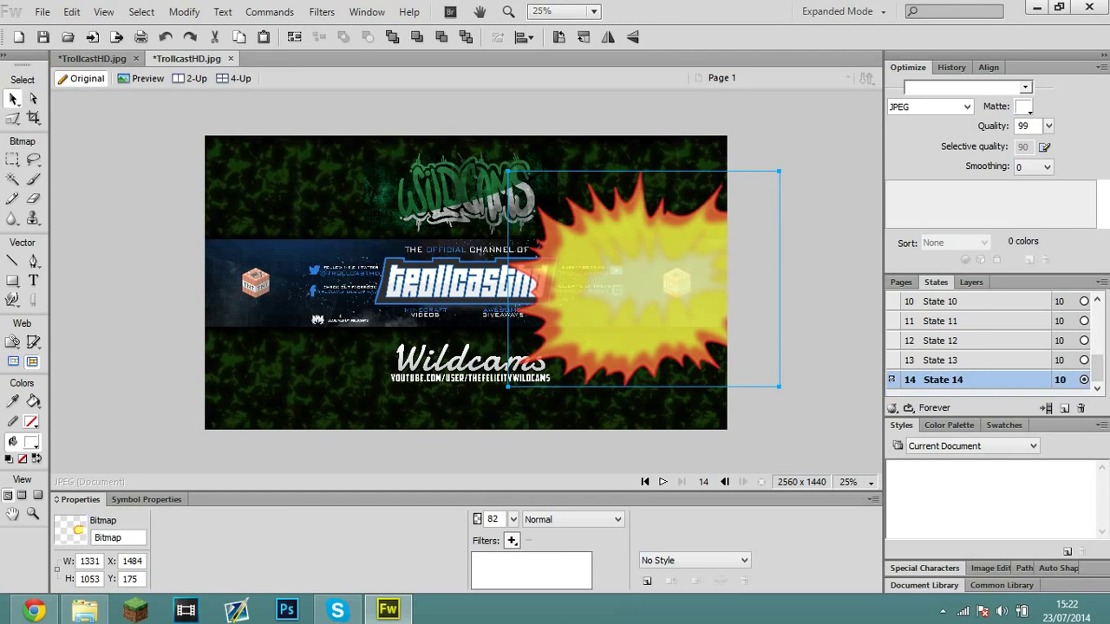
- Compare State 13 with State 14, and set State 14's delay to 7/100 second
click(945, 360)
click(945, 380)
click(963, 361)
click(962, 380)
double_click(1059, 380)
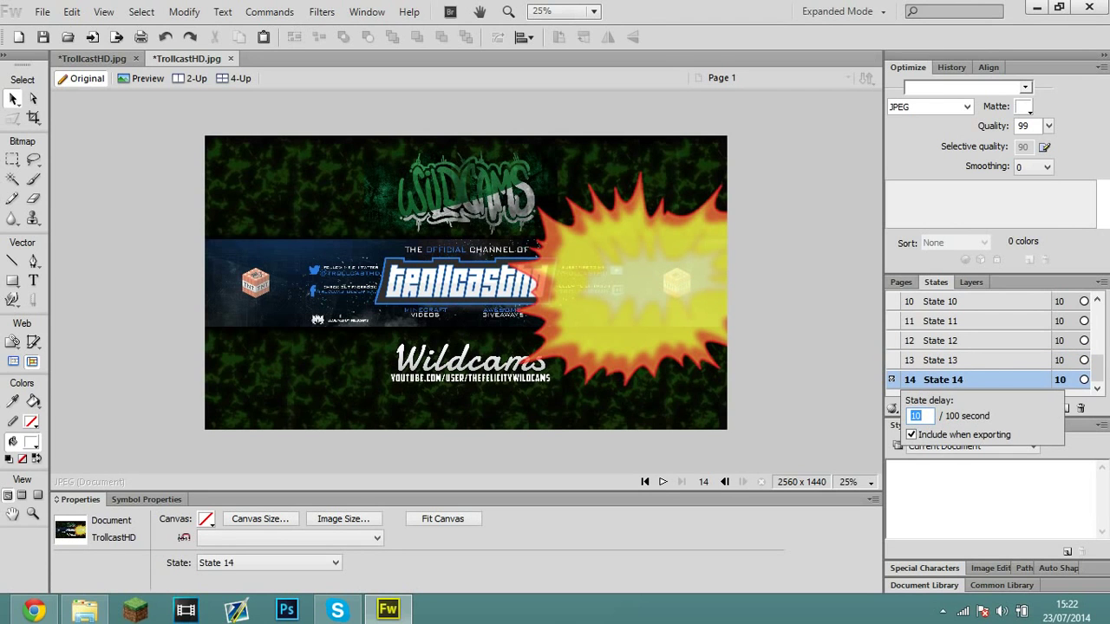
key(BackSpace)
text(7)
key(Return)
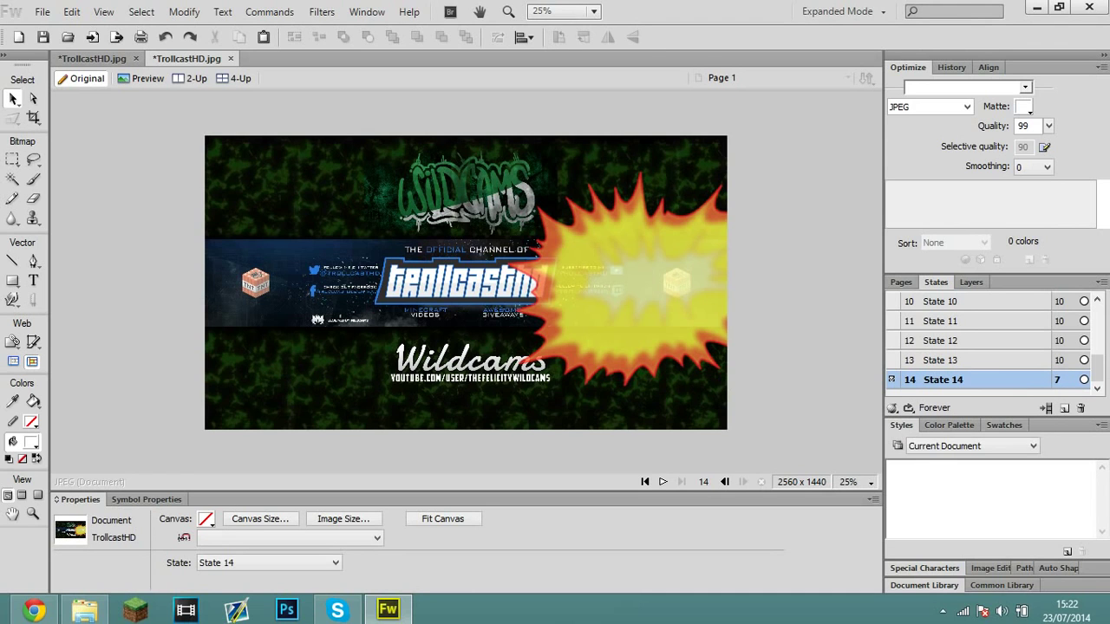
- Compare States 9 and 10, and place a copy of State 10's faint explosion from the right TNT block over the left one
click(642, 281)
mouse_move(1097, 368)
mouse_down()
mouse_move(1096, 345)
mouse_move(1096, 358)
mouse_up()
click(944, 341)
click(945, 321)
click(945, 341)
click(944, 340)
click(945, 321)
click(945, 341)
click(676, 282)
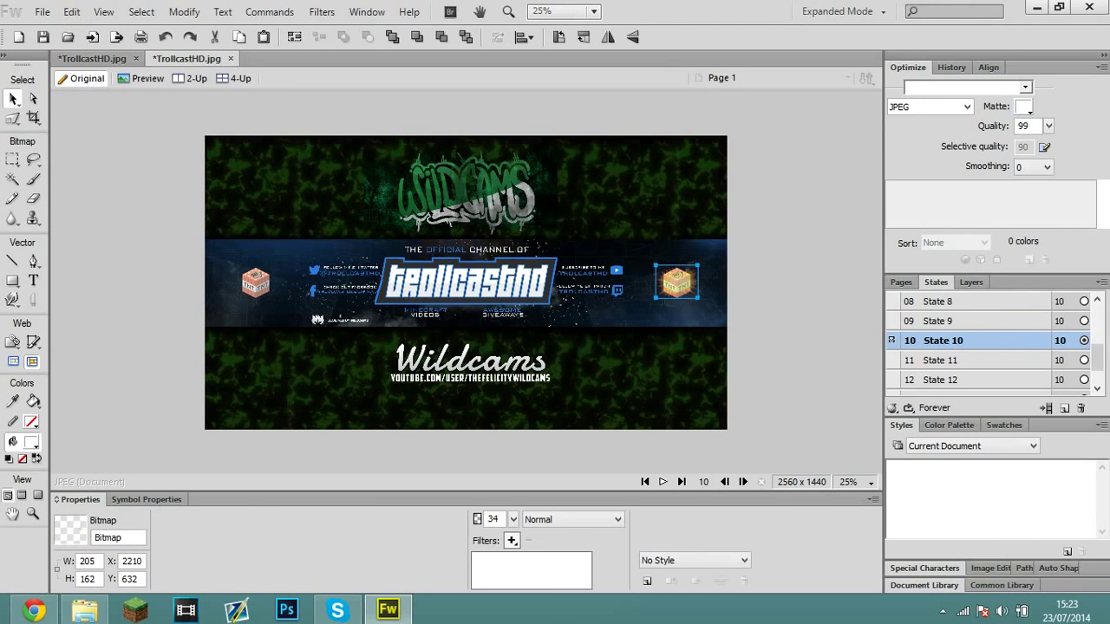
key(ctrl+v)
drag(676, 281, 255, 284)
- Copy the right-hand explosion onto the left TNT block in States 11 and 12
click(945, 360)
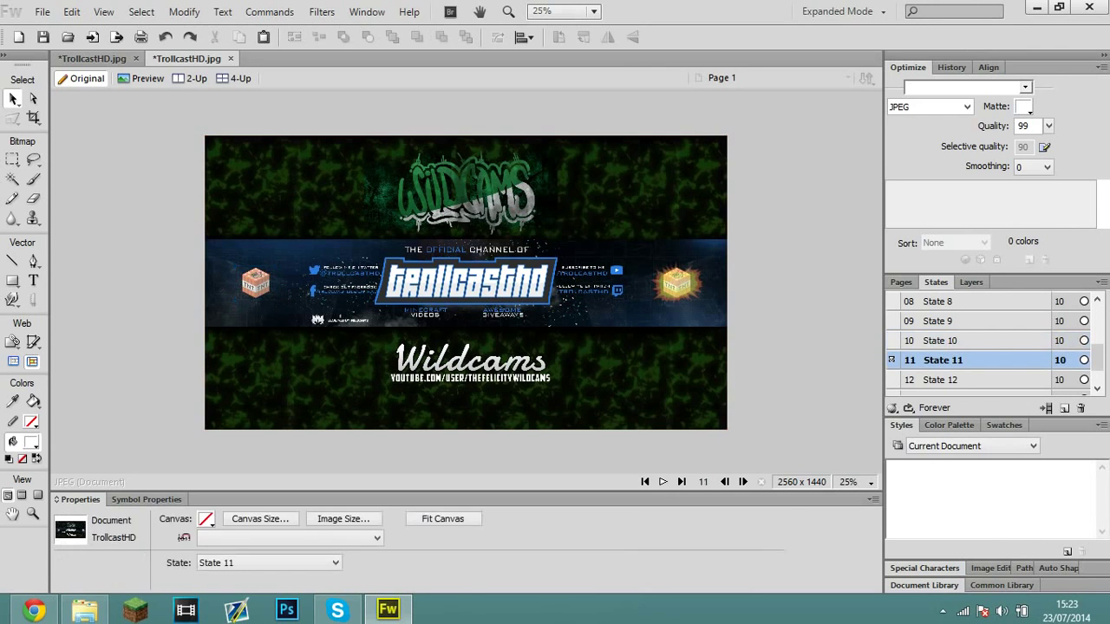
click(677, 282)
drag(676, 282, 254, 282)
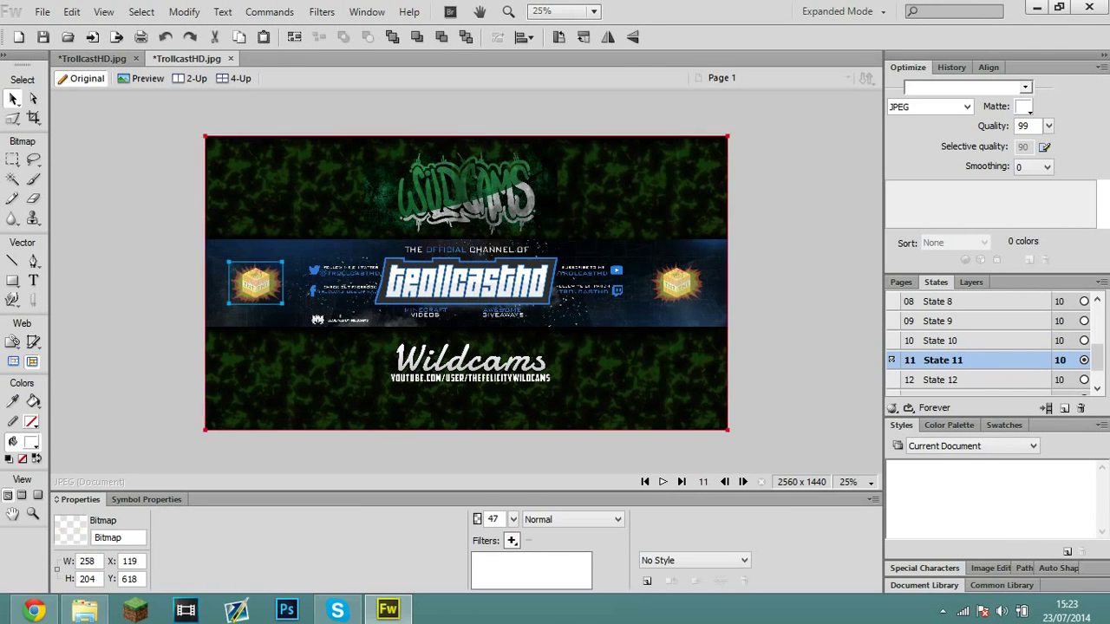
click(943, 380)
click(677, 282)
drag(676, 282, 256, 282)
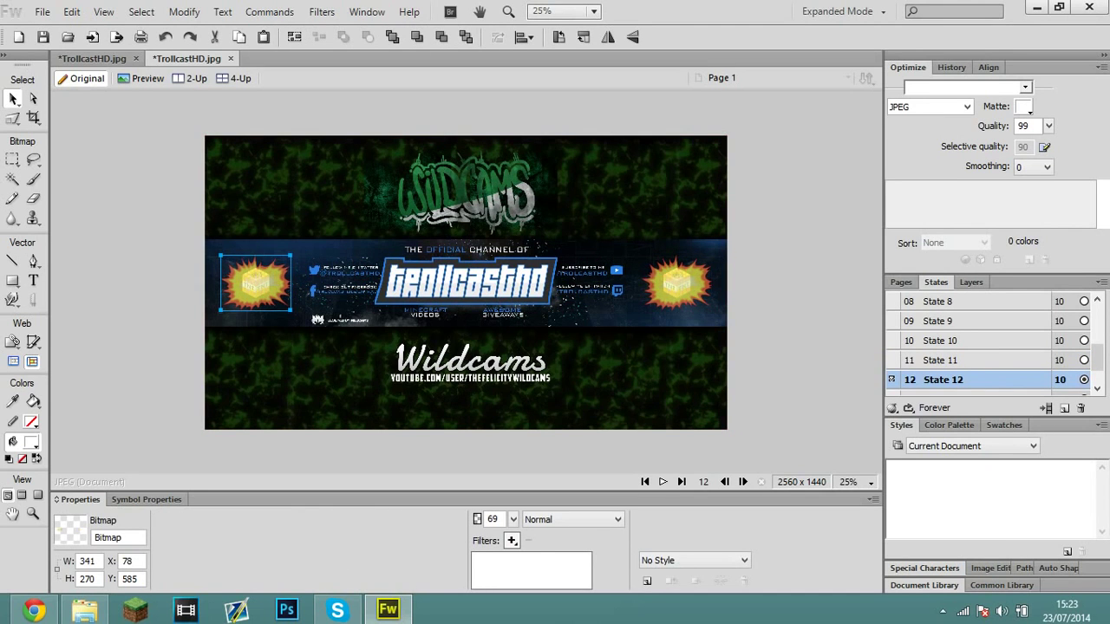
- Copy State 13's explosion from the right TNT block onto the left TNT block
scroll(988, 346, down, 2)
click(942, 360)
click(676, 281)
drag(676, 282, 255, 281)
- Copy State 14's large explosion and place the duplicate over the left TNT block at about X -384, Y 194
click(942, 379)
click(659, 282)
key(ctrl+c)
key(ctrl+v)
drag(659, 282, 279, 286)
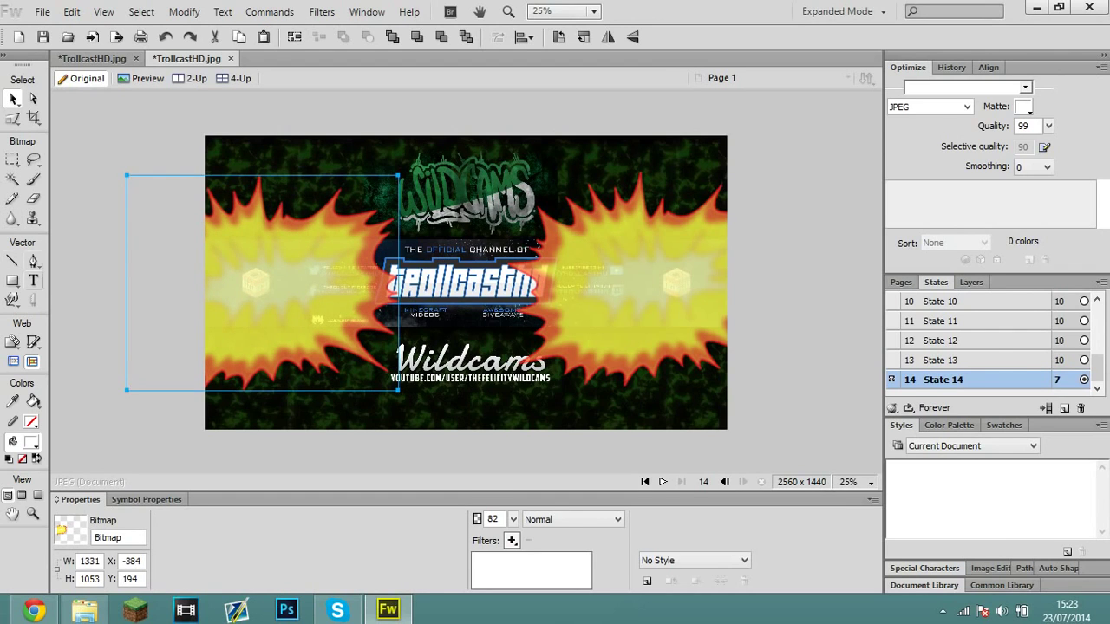
- Start a text object on the banner in State 14 with size 400 and the Yikes! font
click(34, 281)
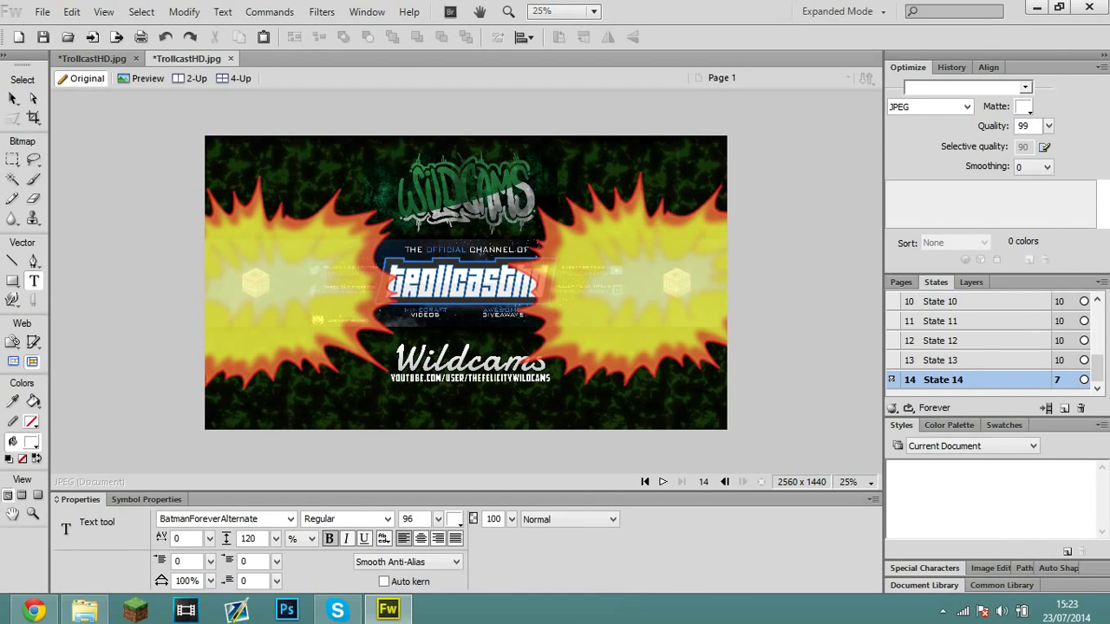
click(335, 303)
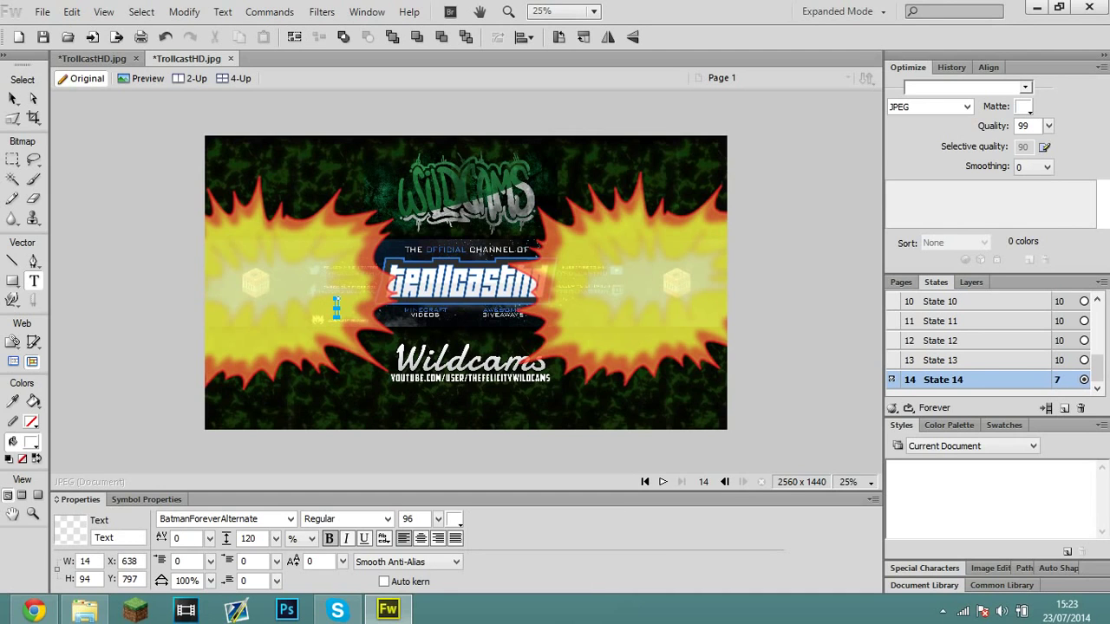
click(422, 519)
key(BackSpace)
key(BackSpace)
text(400)
key(Return)
click(290, 519)
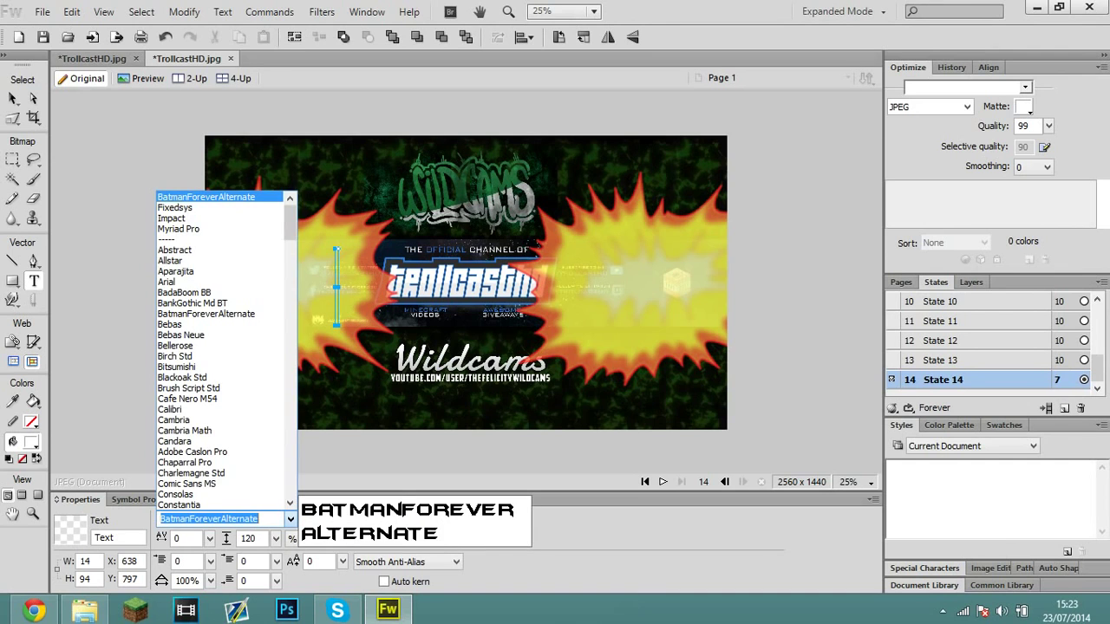
drag(290, 222, 289, 394)
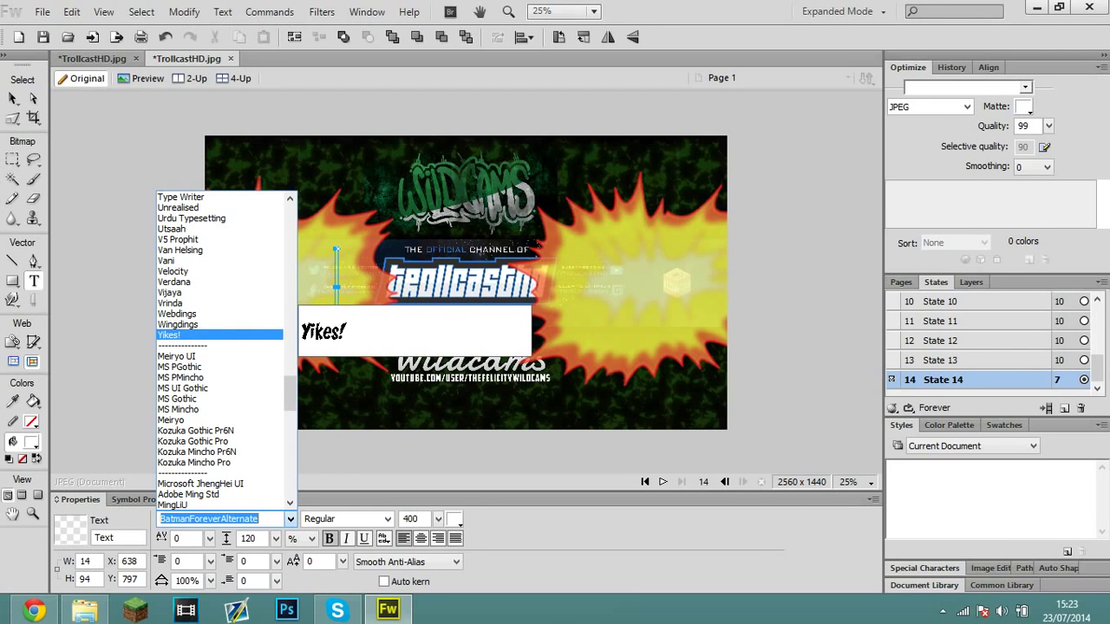
click(173, 335)
- Enter "SUBSRIBE!" as the text and center it between the two explosions
text(SUB)
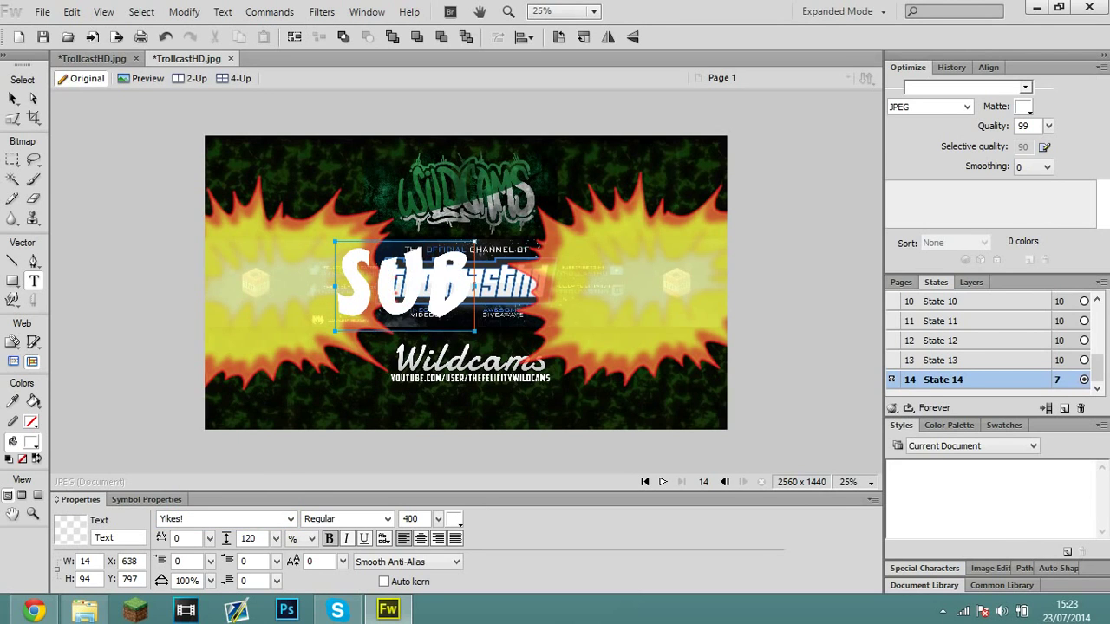
text(SR)
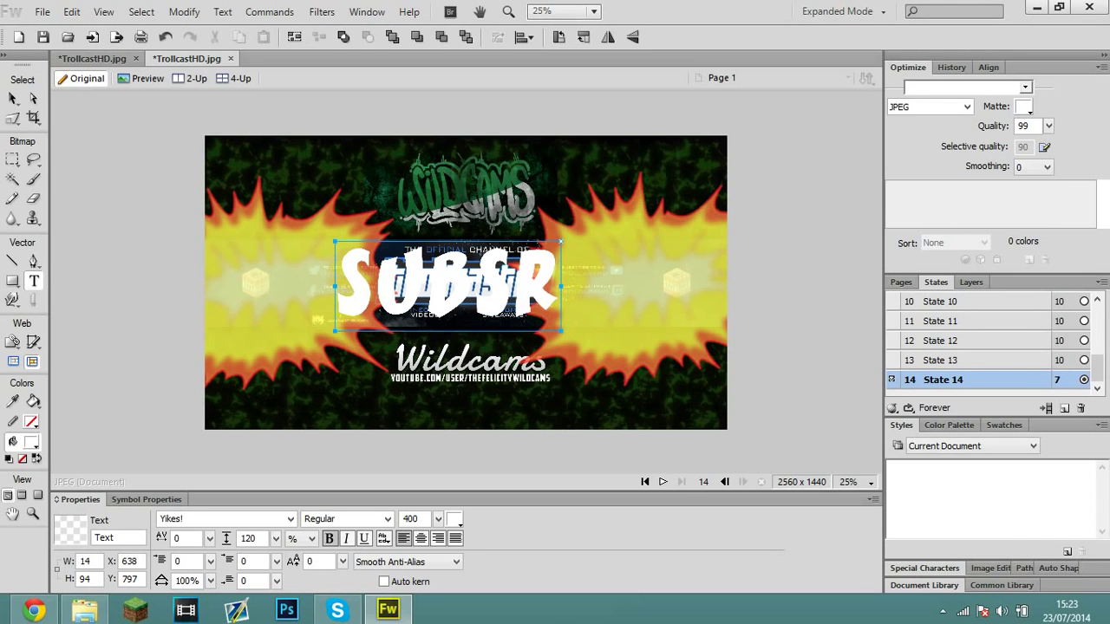
text(IBE!)
drag(520, 286, 467, 291)
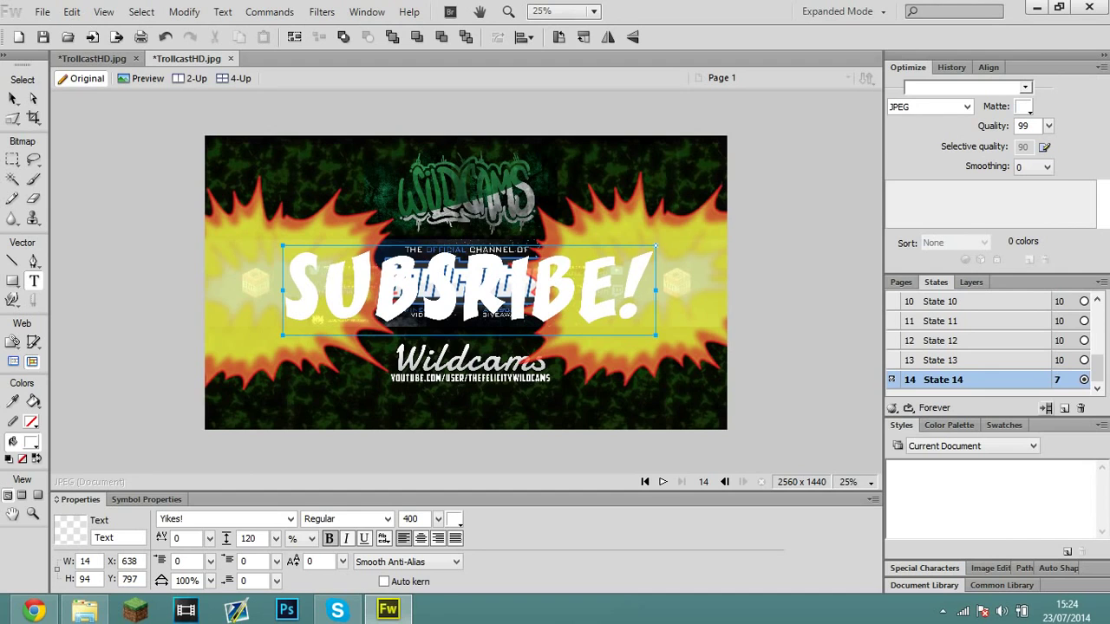
- Play the banner animation from State 1 and stop the playback
drag(1097, 368, 1097, 312)
click(962, 302)
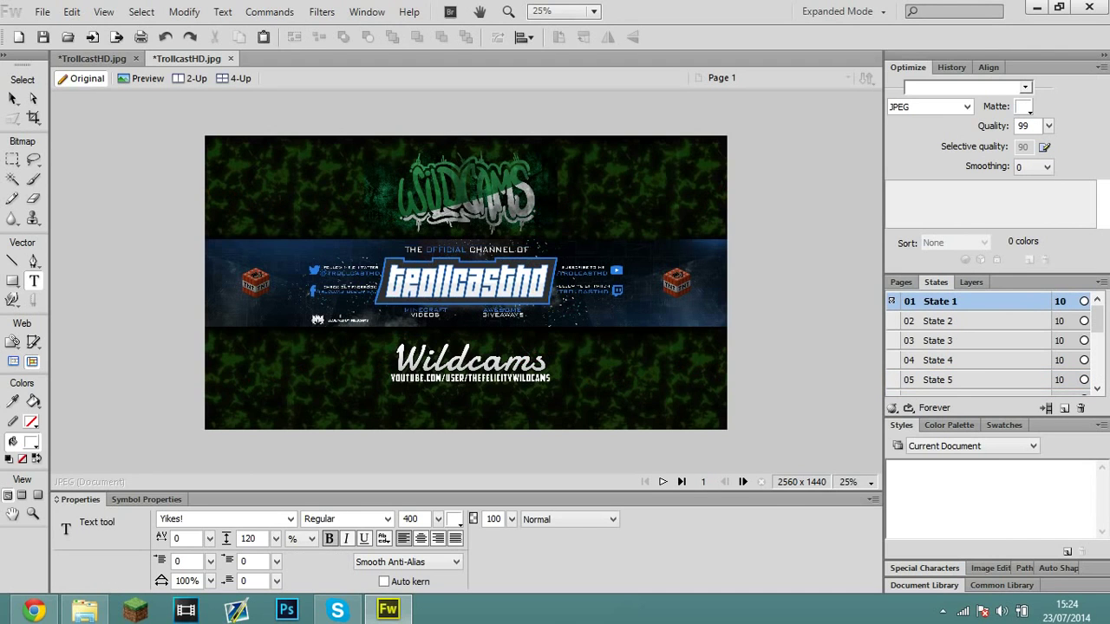
click(662, 482)
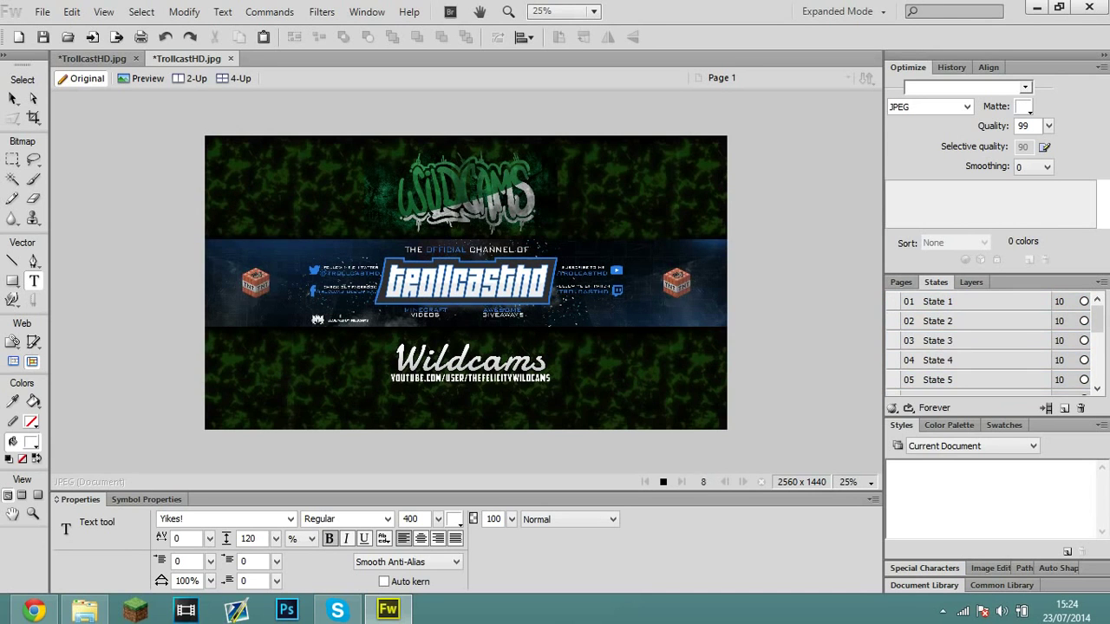
click(663, 482)
- Review the states list, examining States 13, 12 and 7 and State 12's delay setting
drag(1097, 319, 1098, 369)
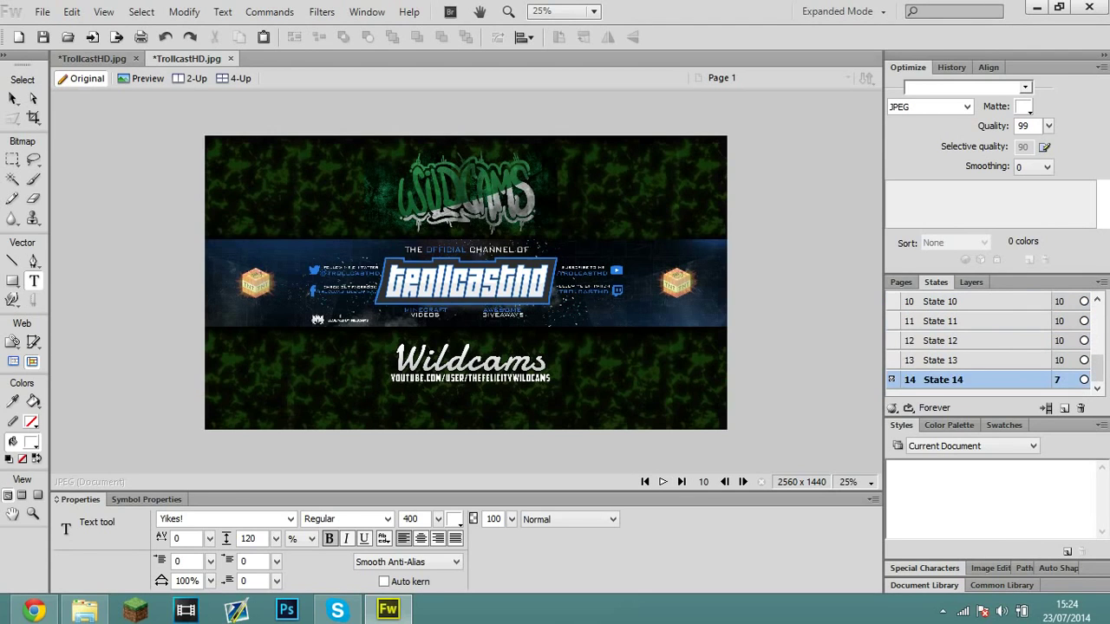
click(963, 360)
click(962, 341)
double_click(1060, 341)
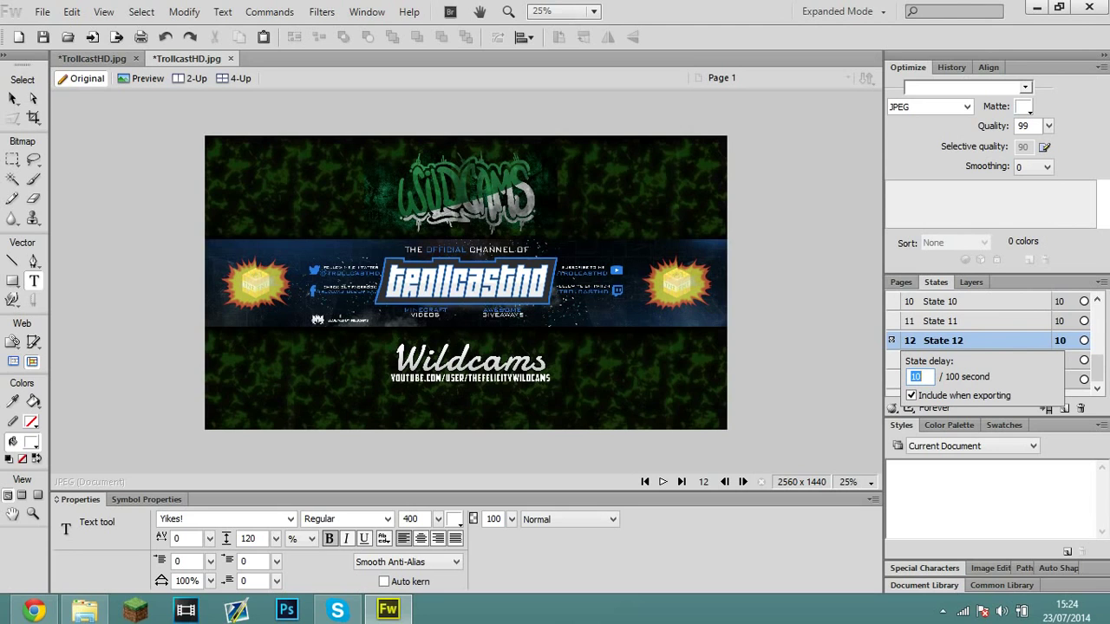
right_click(958, 341)
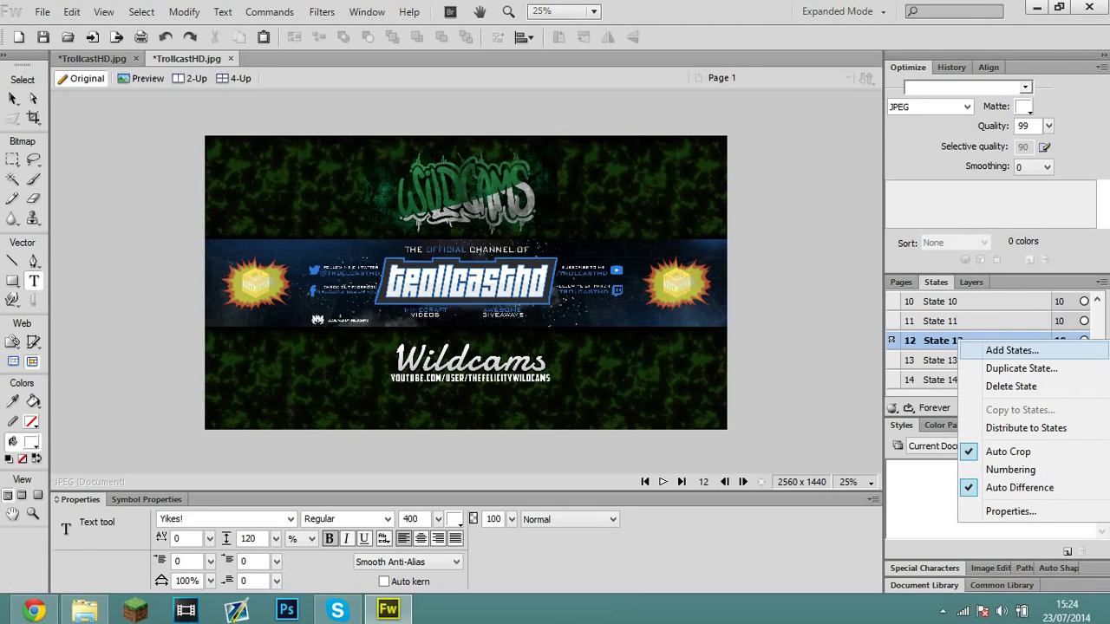
click(1097, 333)
right_click(958, 335)
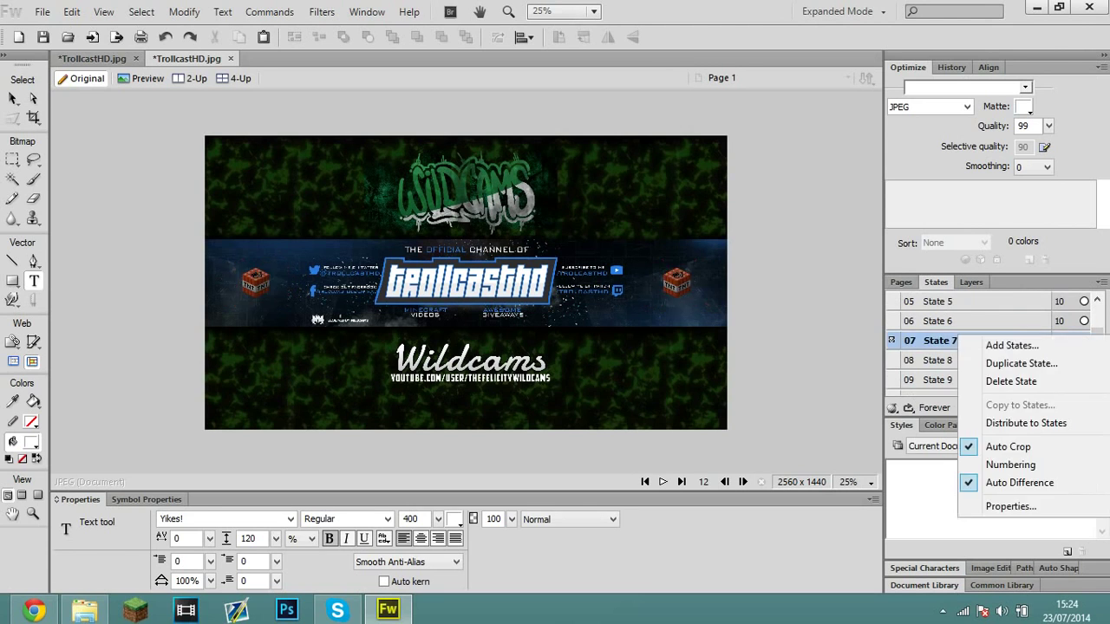
scroll(1023, 423, down, 3)
scroll(954, 347, up, 2)
click(954, 321)
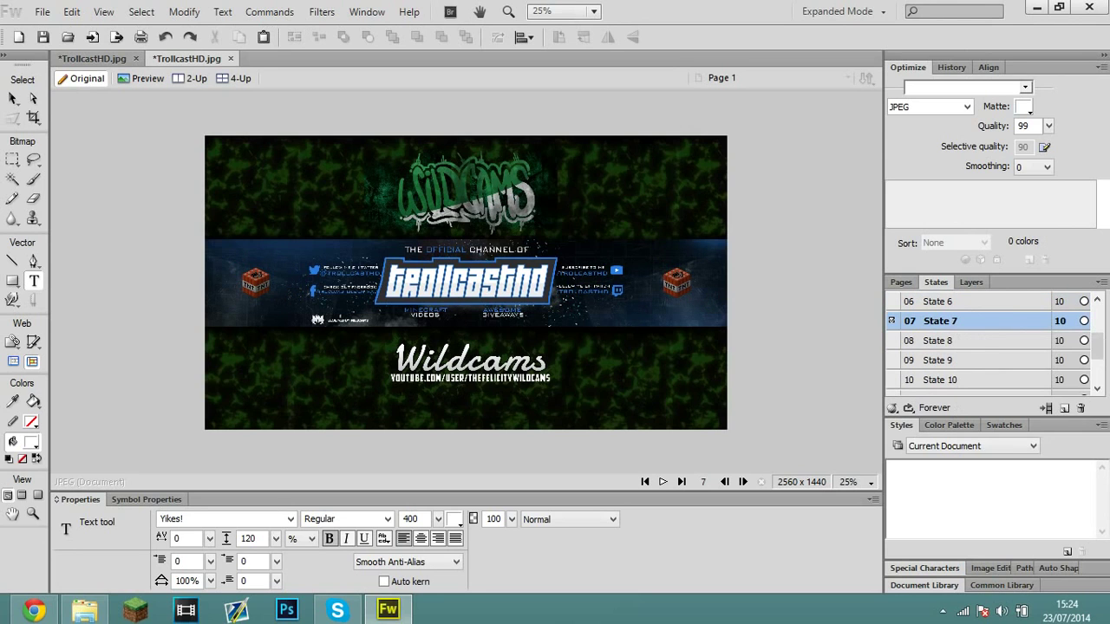
scroll(971, 340, up, 3)
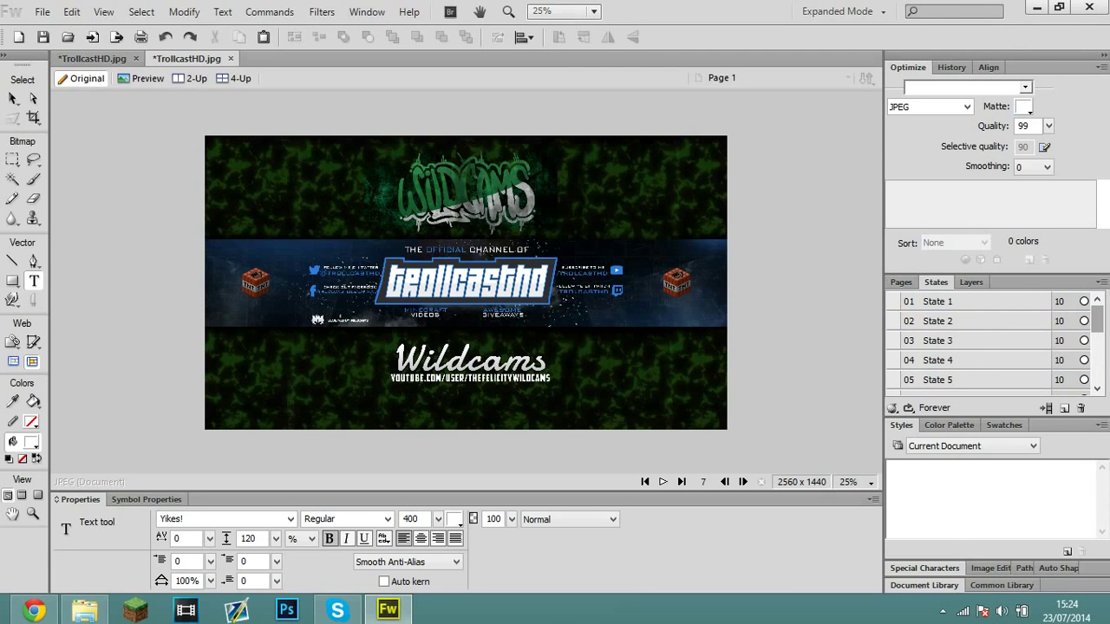
- Select State 1 and set the export optimization to the Animated GIF WebSnap 128 preset with the Animated GIF format
click(962, 302)
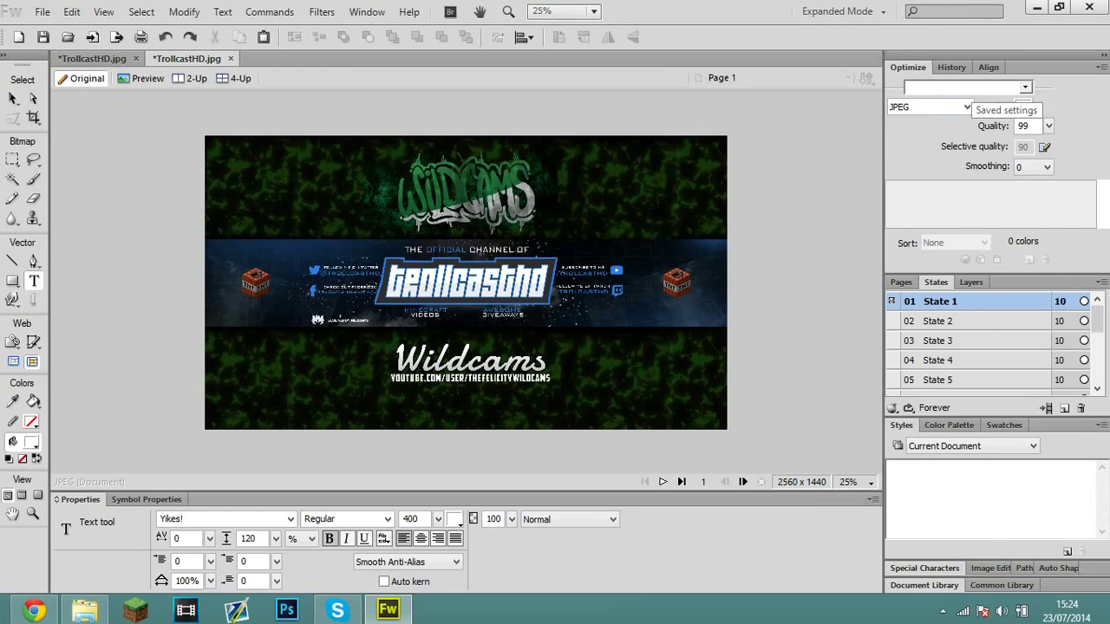
click(973, 87)
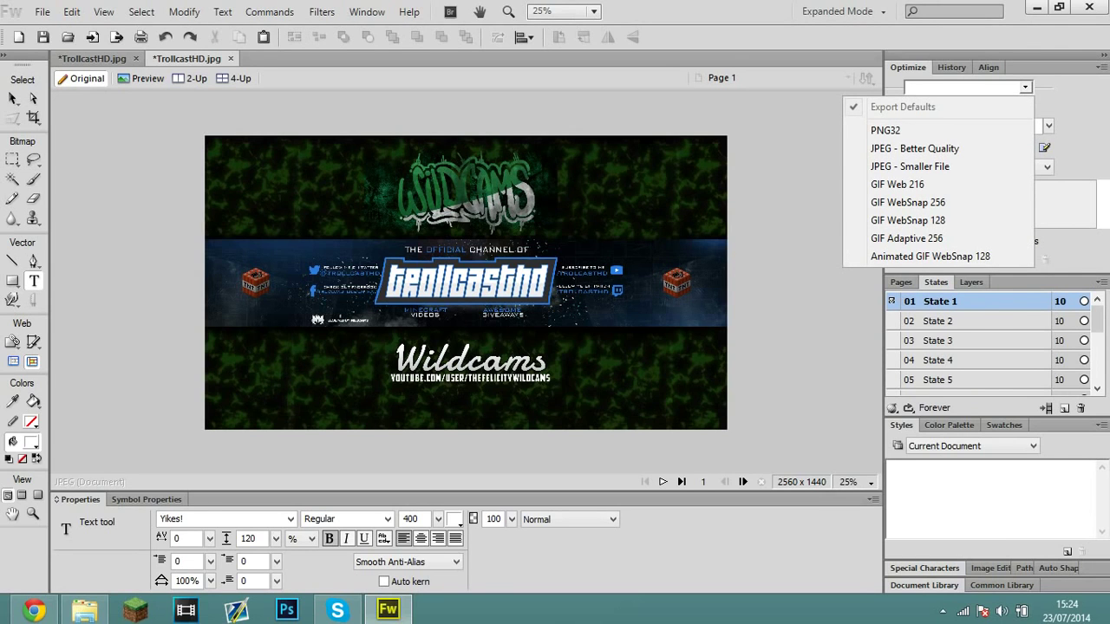
click(929, 256)
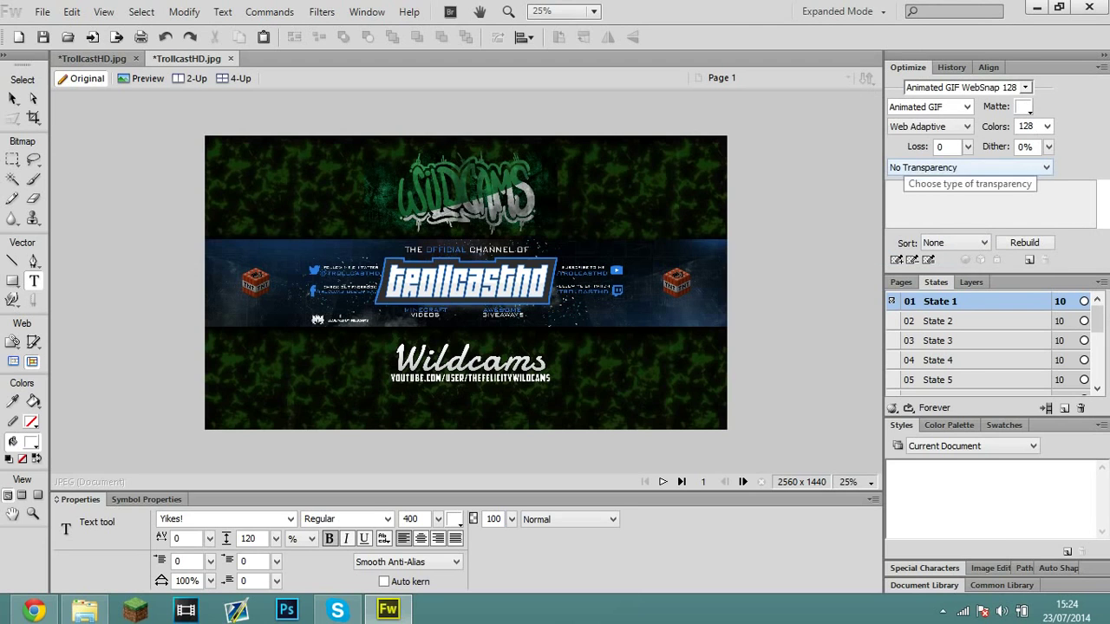
click(927, 106)
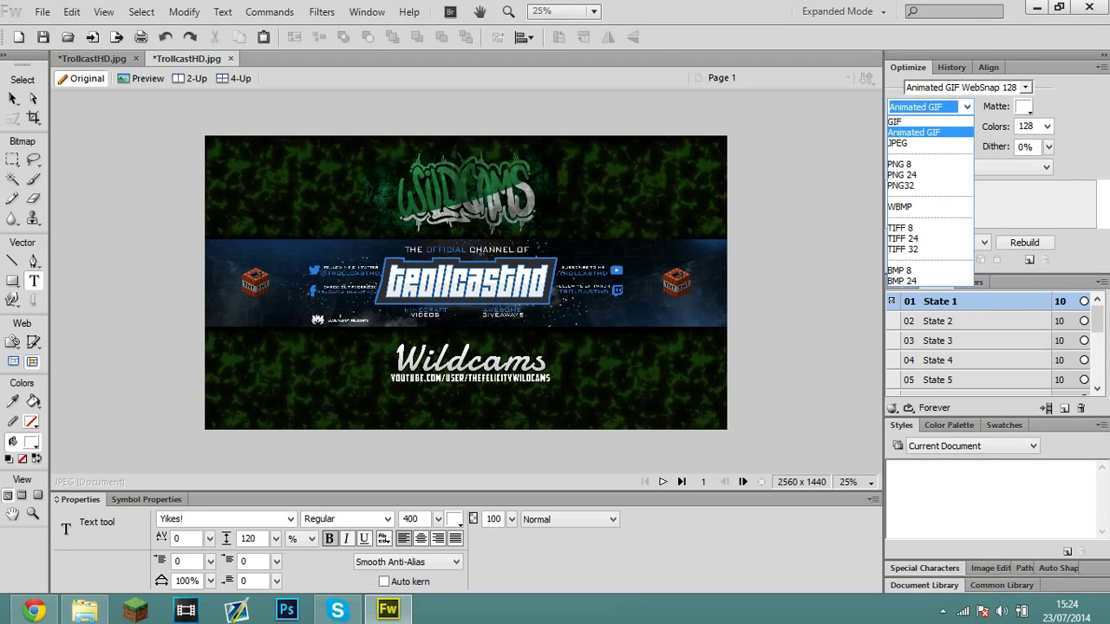
click(928, 106)
click(928, 107)
click(916, 133)
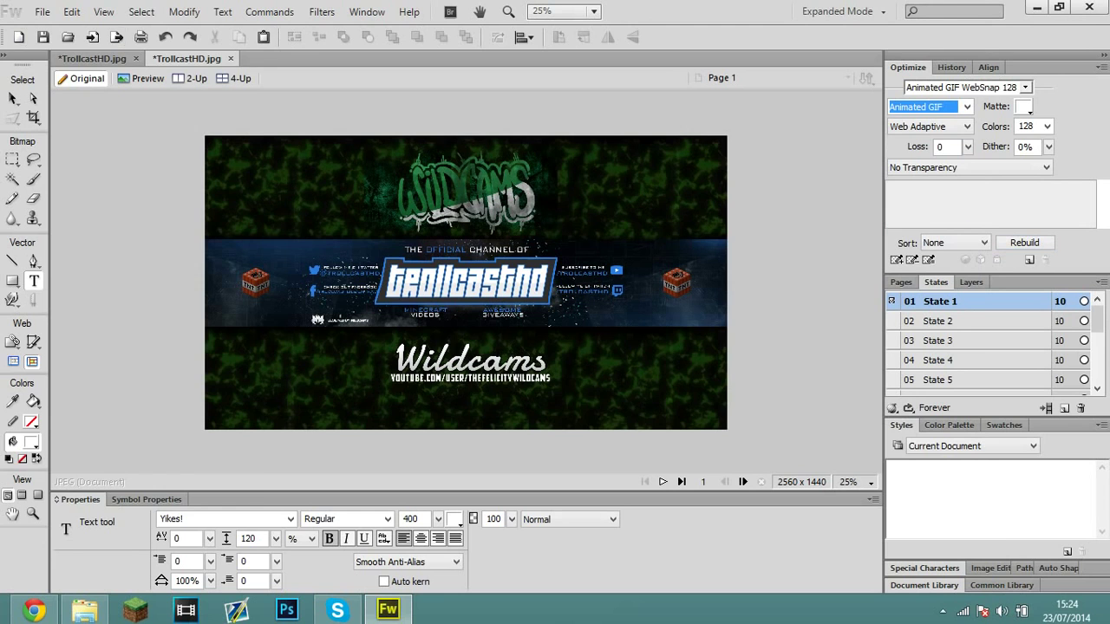
click(42, 11)
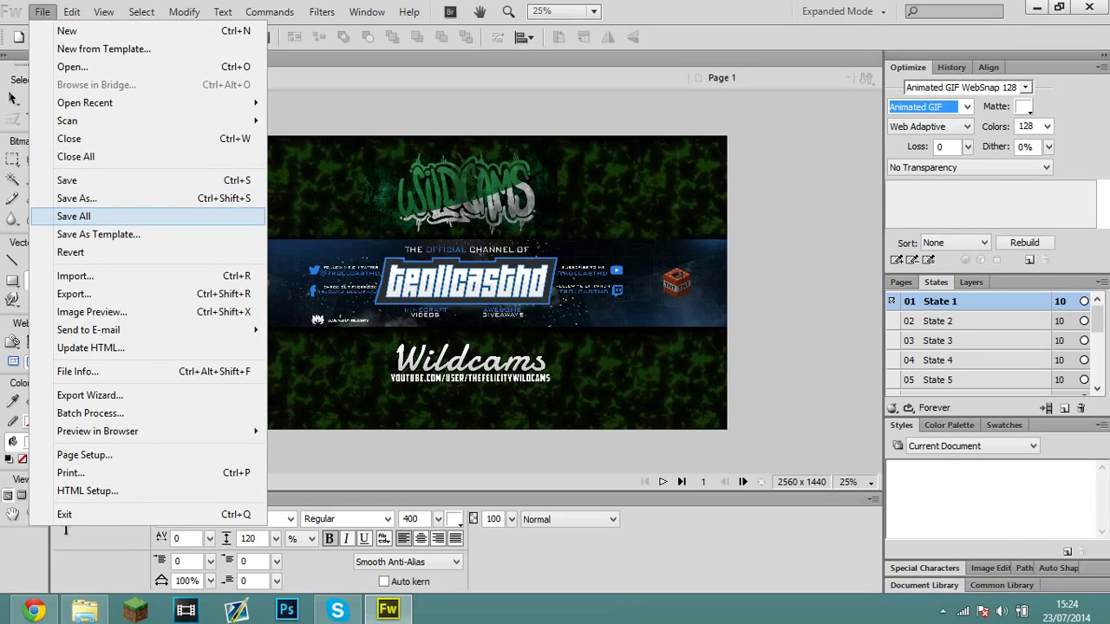
click(77, 198)
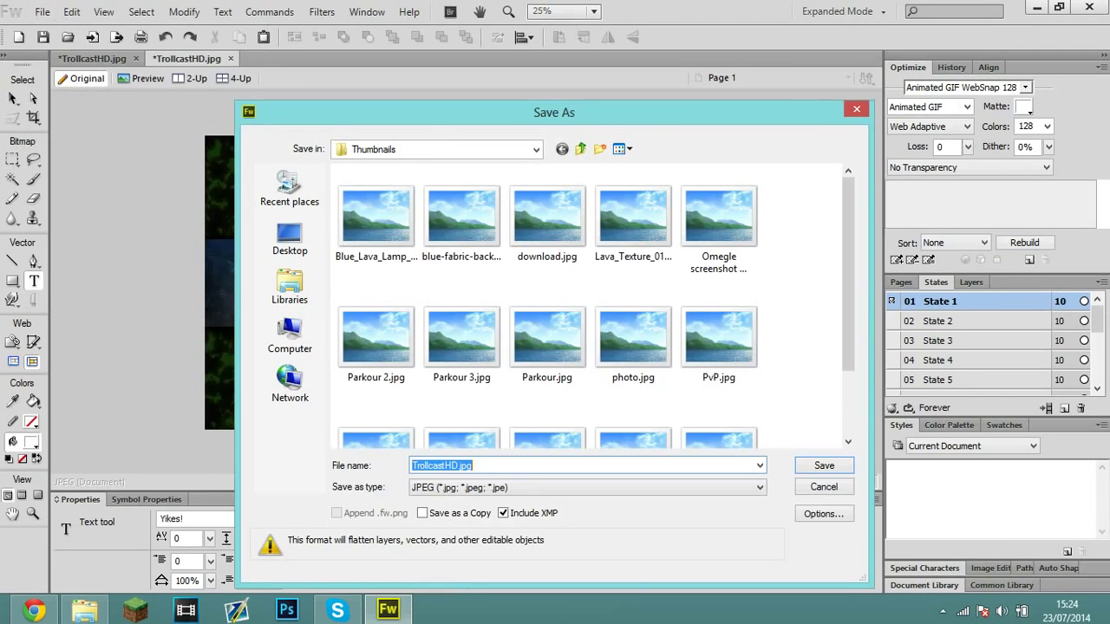
key(Escape)
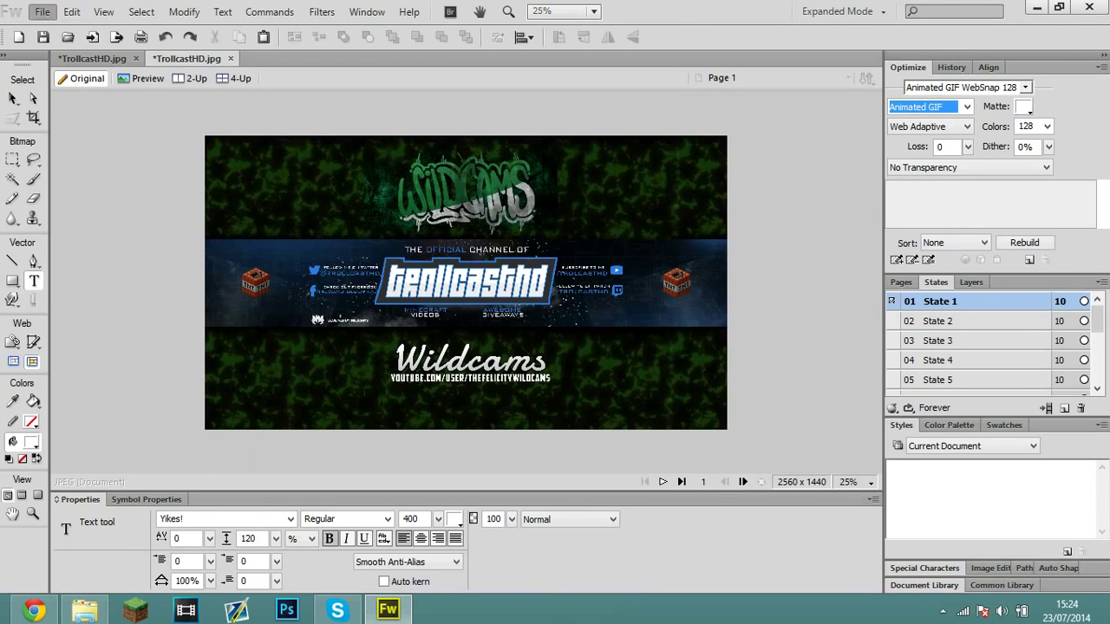
- Export the current page's animation as Images Only to the Thumbnails folder under the file name "Video gif"
click(41, 12)
click(73, 293)
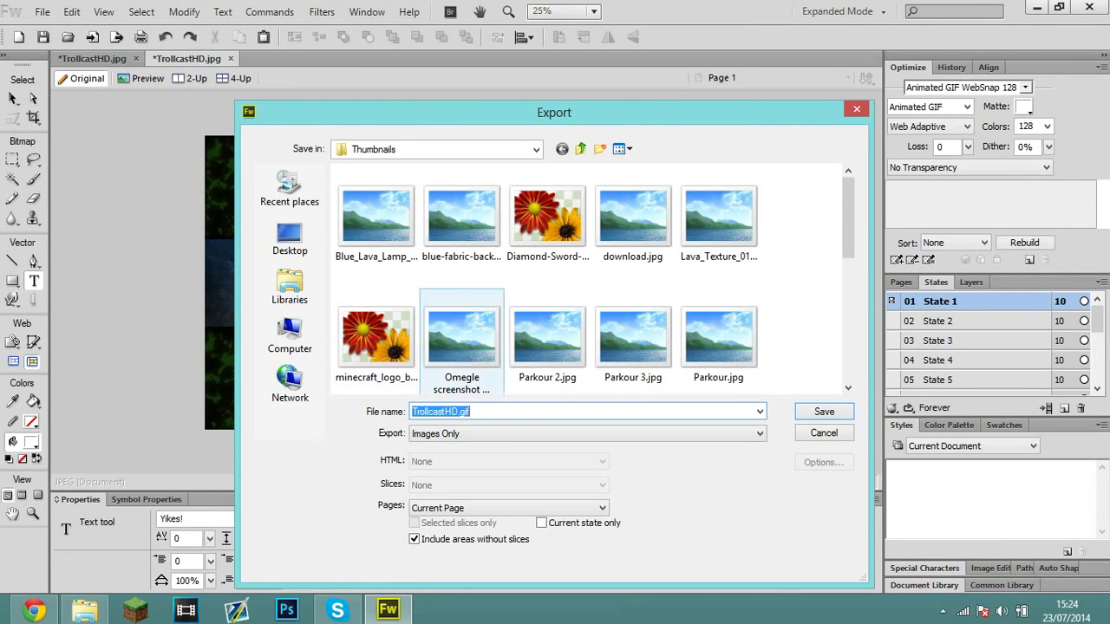
key(BackSpace)
text(Video gif)
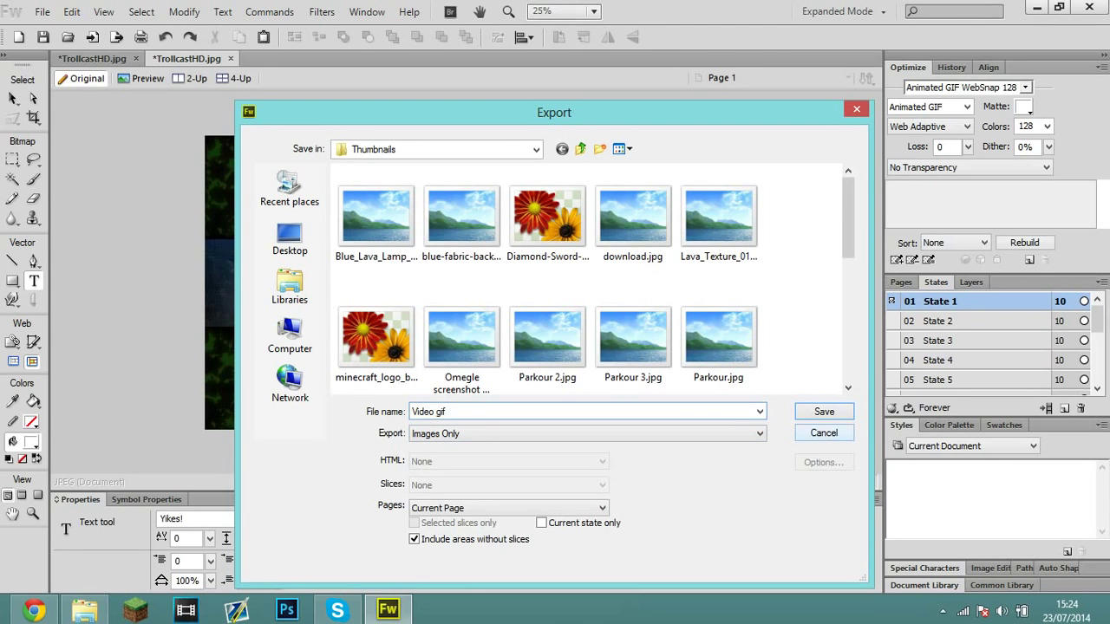
key(Return)
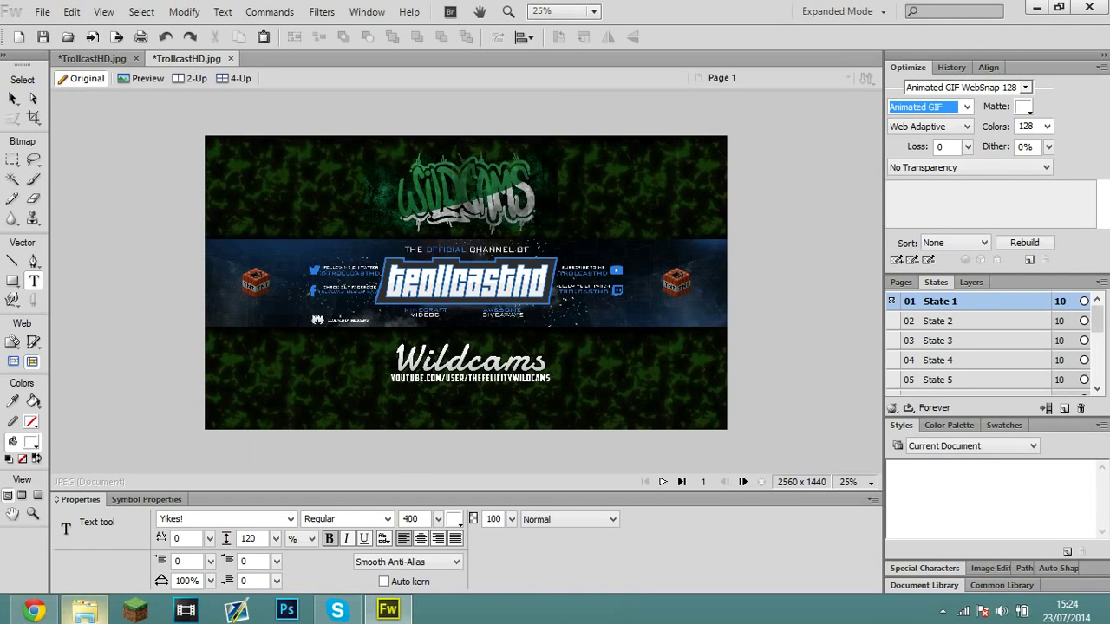
click(84, 611)
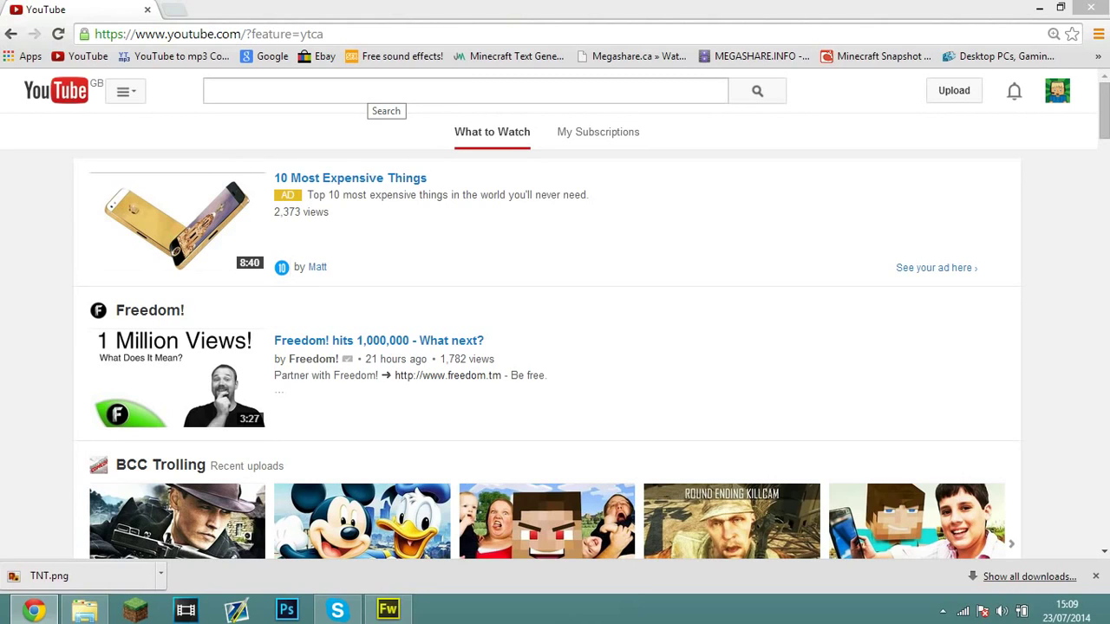
- Open the TrollCastHD channel page on YouTube in Chrome to view its animated banner
click(368, 90)
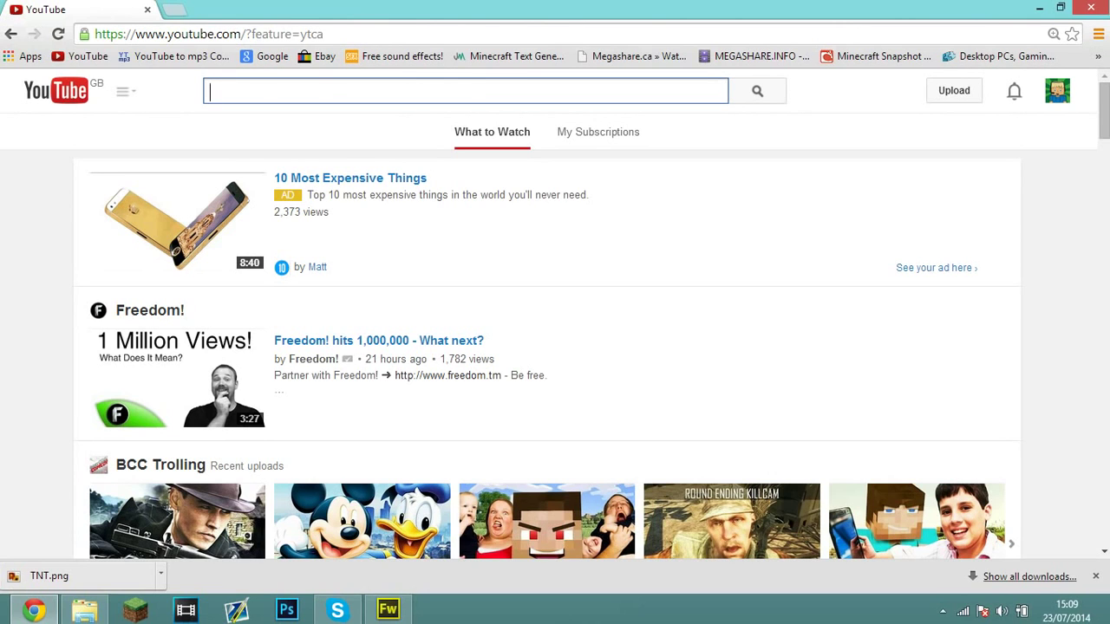
click(125, 91)
click(79, 164)
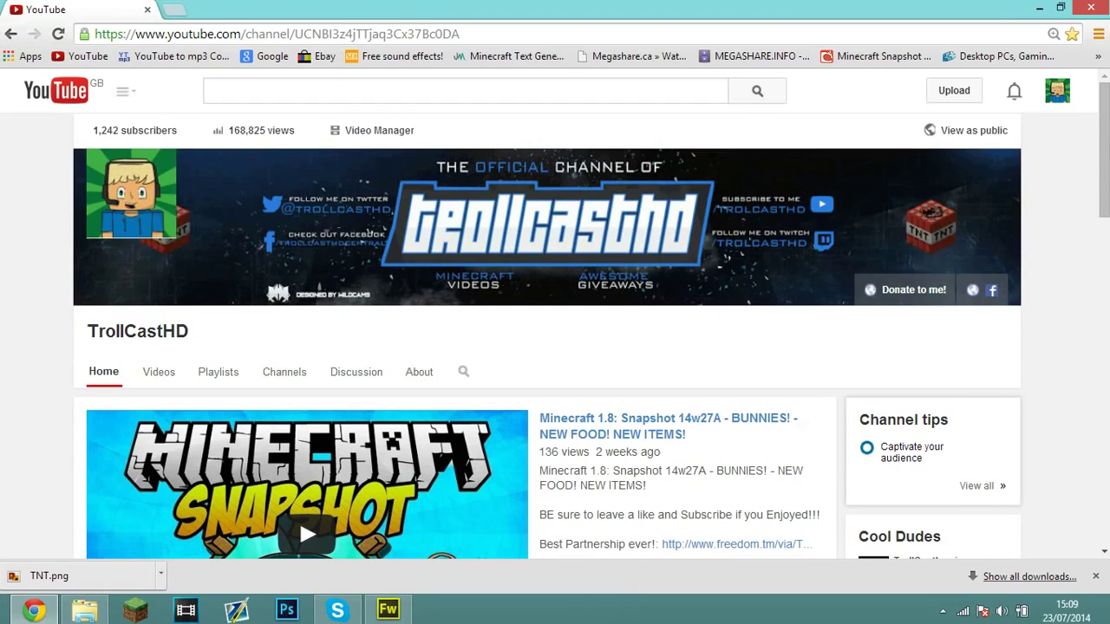
- Search YouTube for "captainsparklez" and open the CaptainSparklez channel to view its animated banner
text(captain)
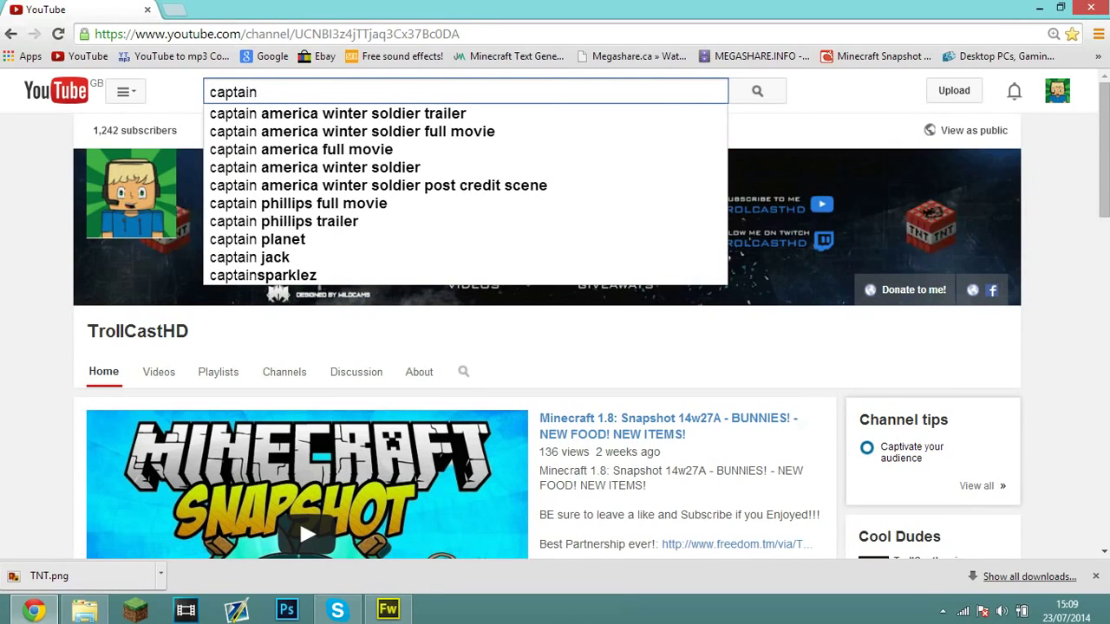
key(BackSpace)
key(Down)
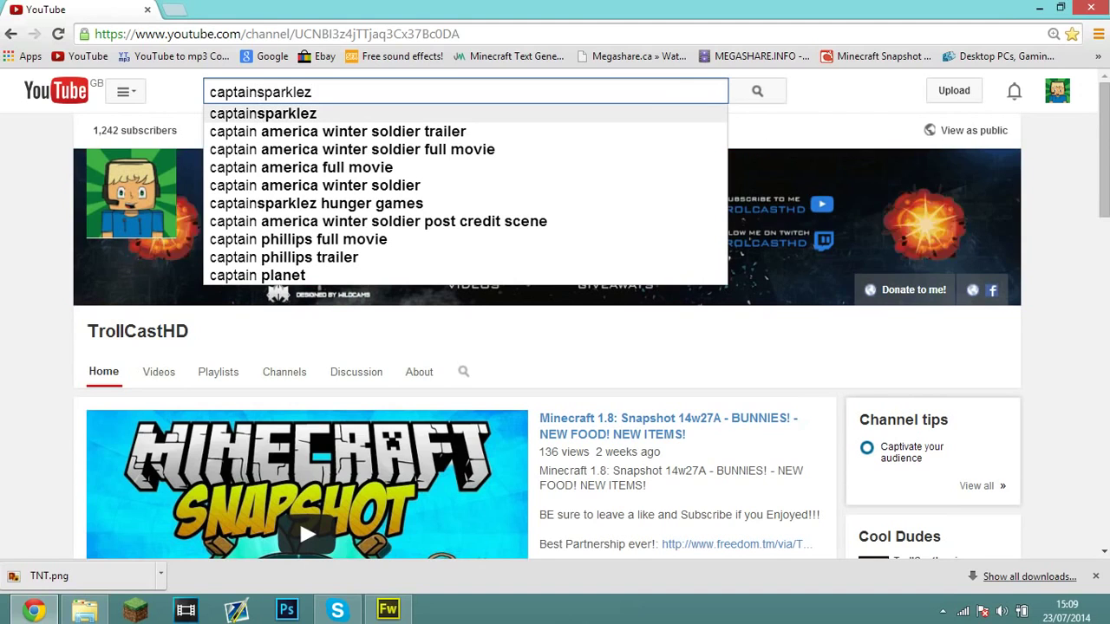
key(Return)
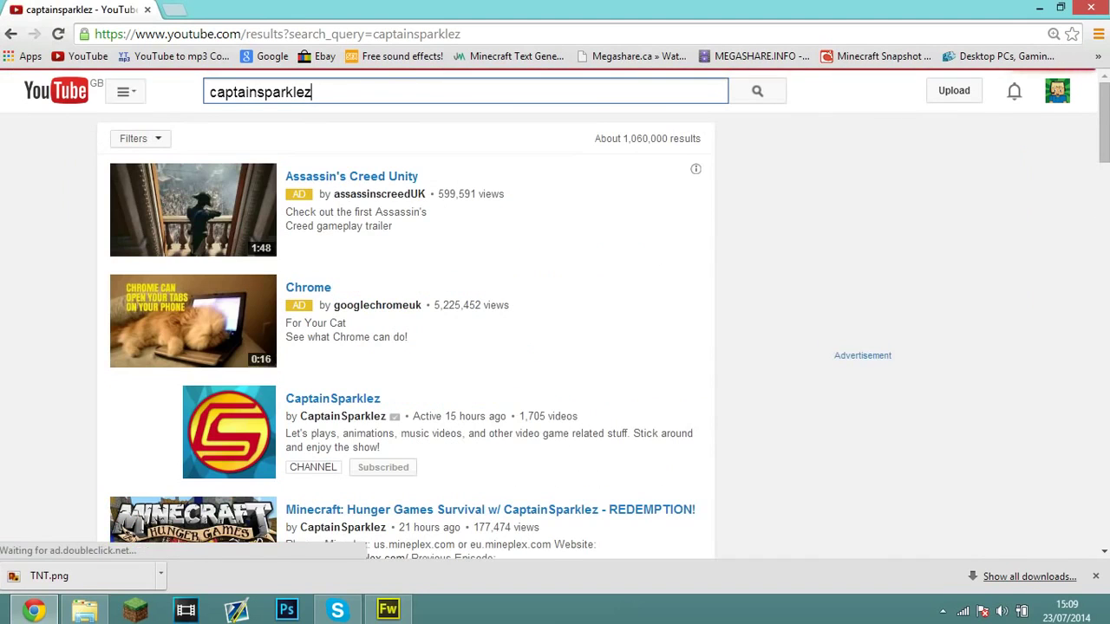
click(343, 416)
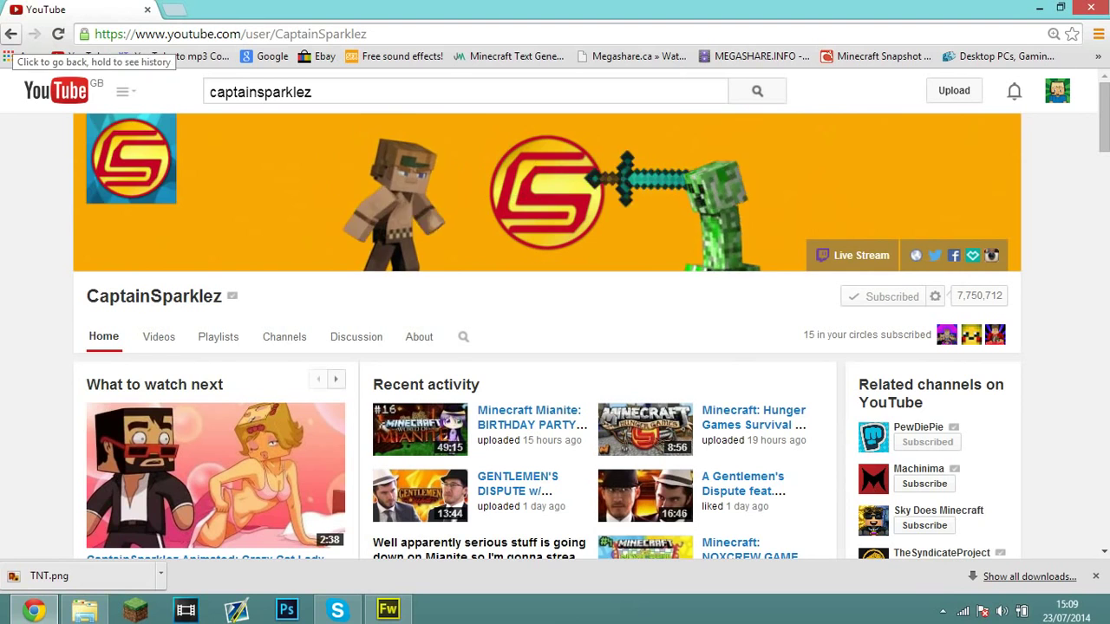
- Return to the TrollCastHD channel, examine the channel art upload requirements and close the dialog
click(123, 92)
click(79, 163)
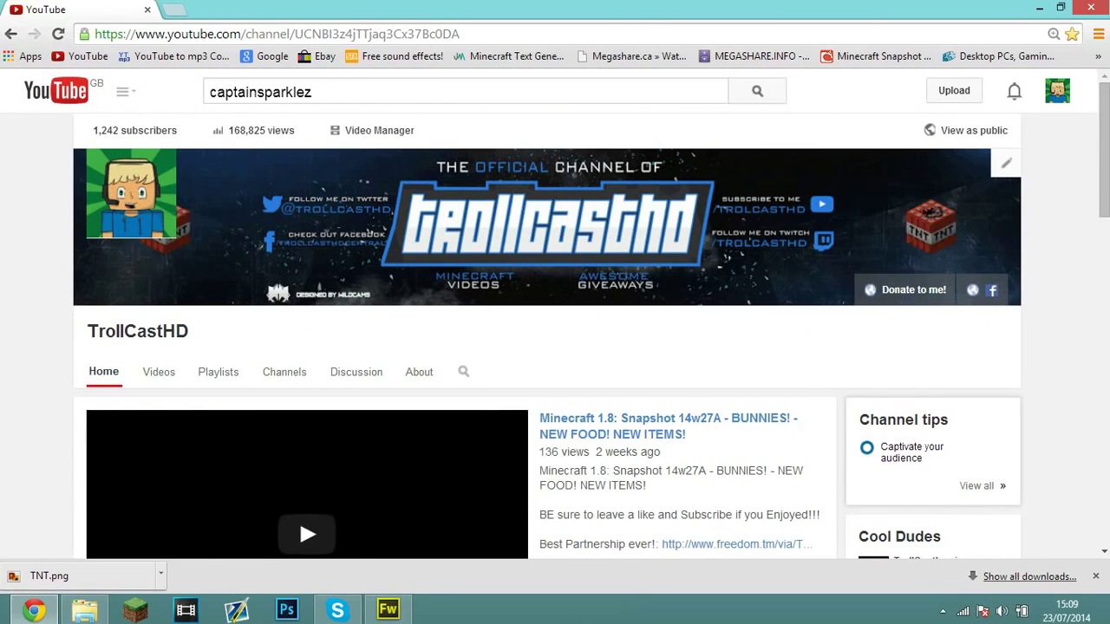
click(1006, 163)
click(957, 218)
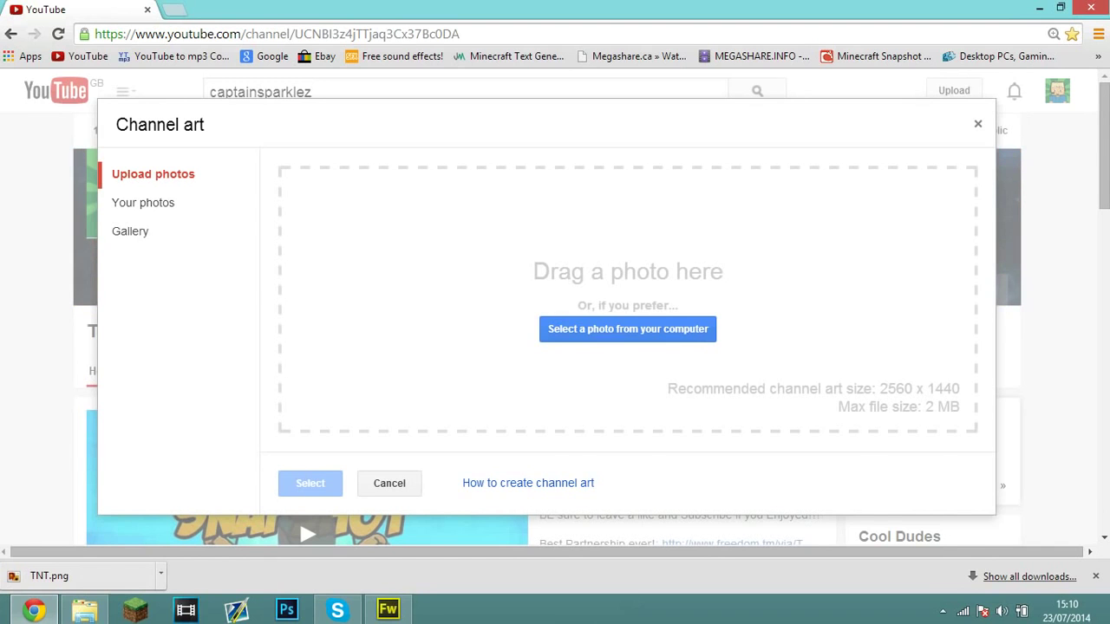
key(Escape)
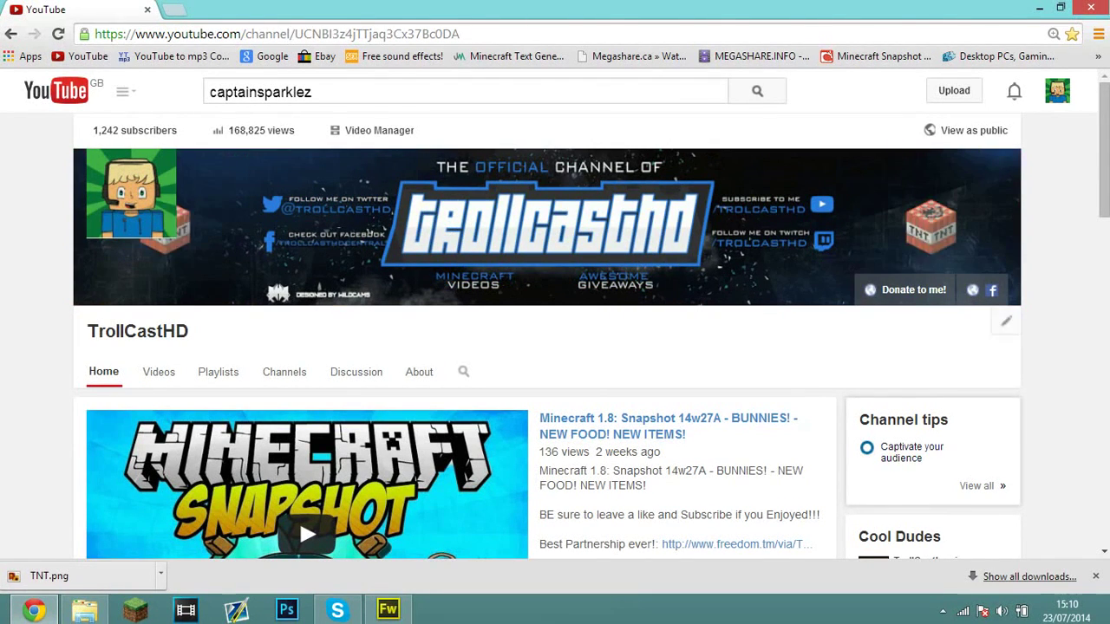
- Switch back to Fireworks and review the banner frames from State 2 through State 5
click(1039, 8)
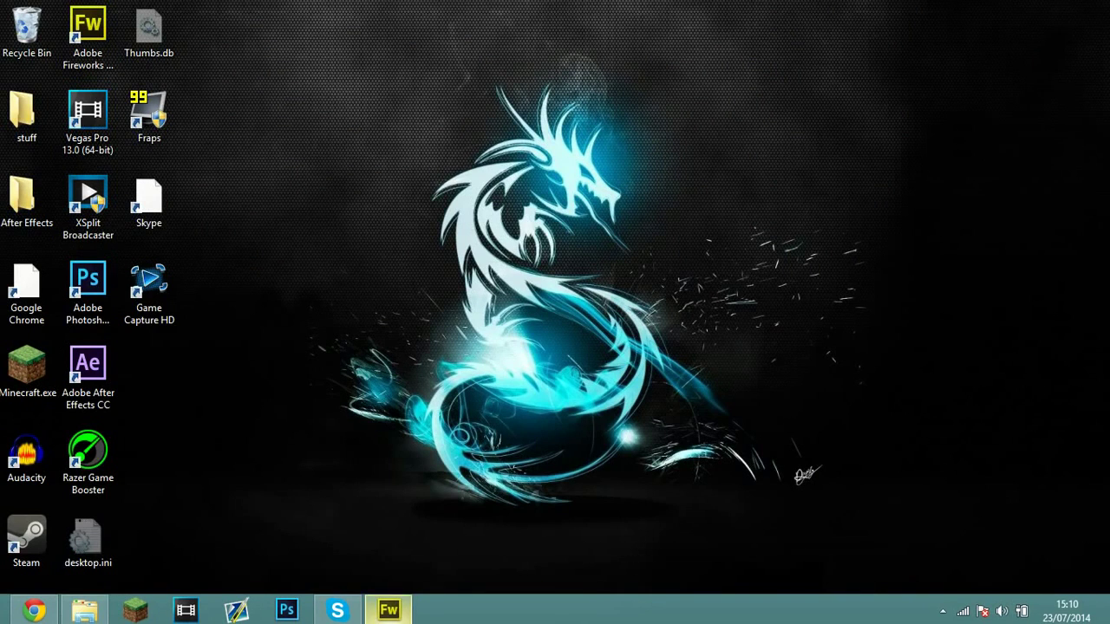
click(387, 610)
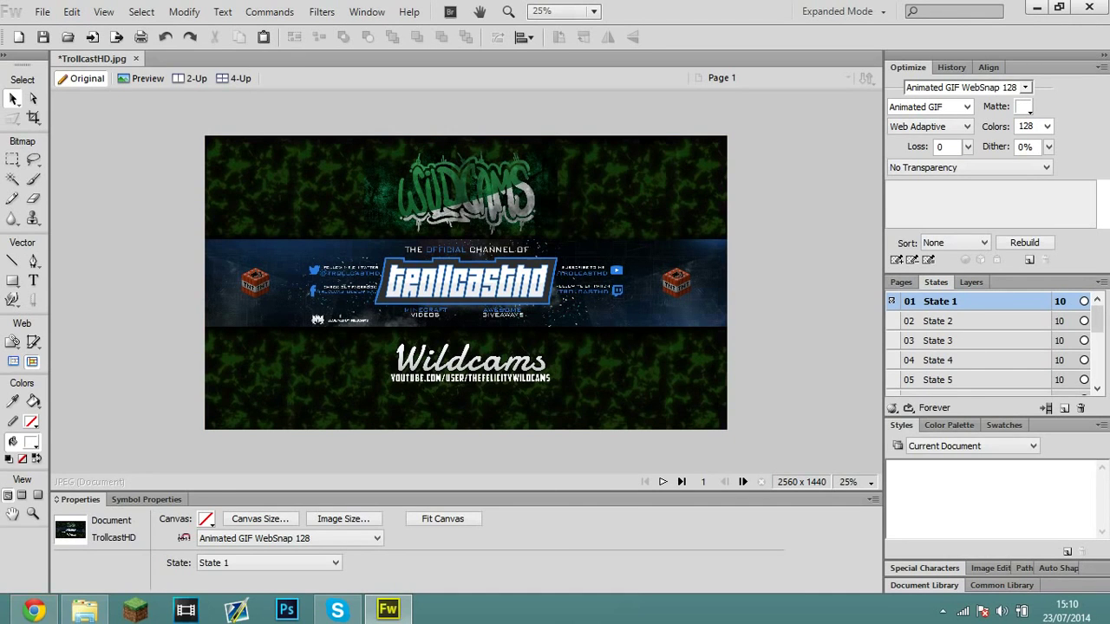
mouse_move(35, 609)
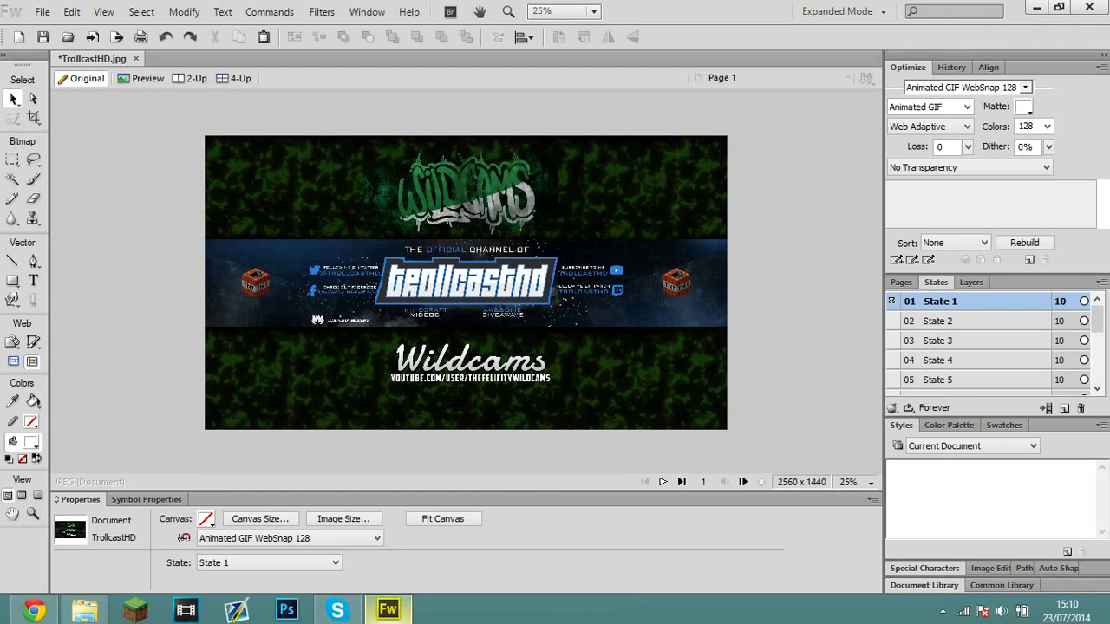
click(1036, 7)
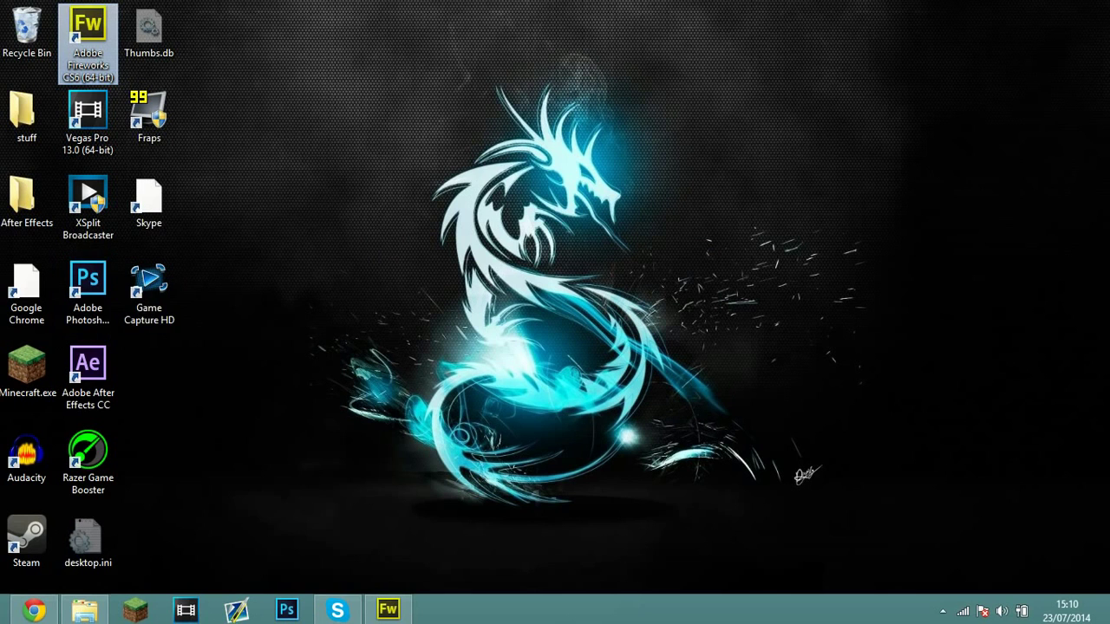
key(super+d)
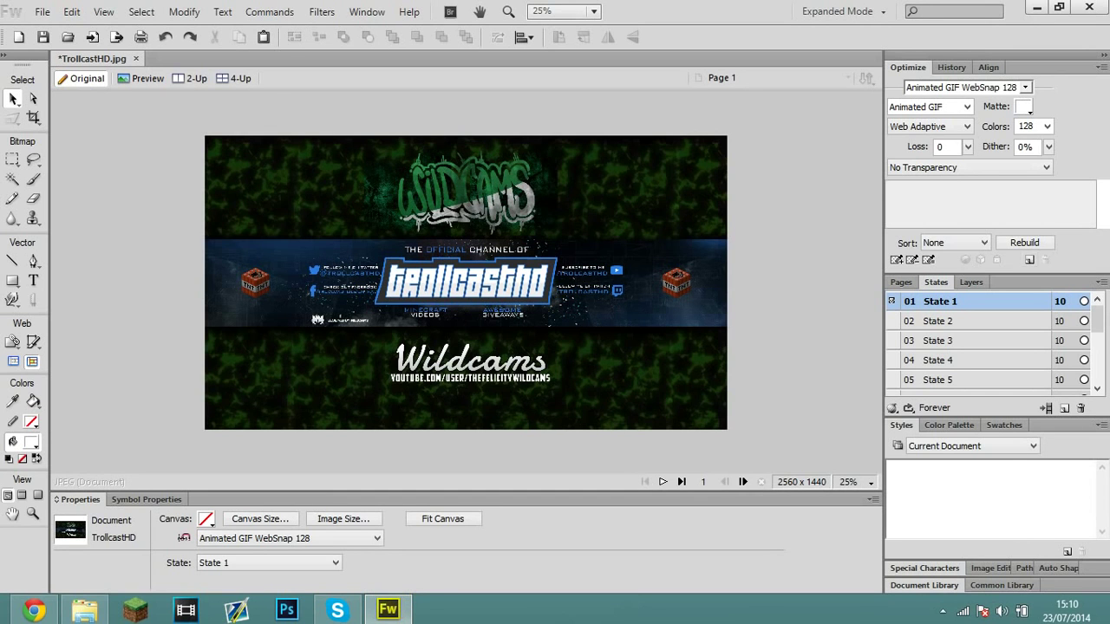
mouse_move(1096, 319)
mouse_down()
mouse_move(1097, 369)
mouse_move(1096, 318)
mouse_up()
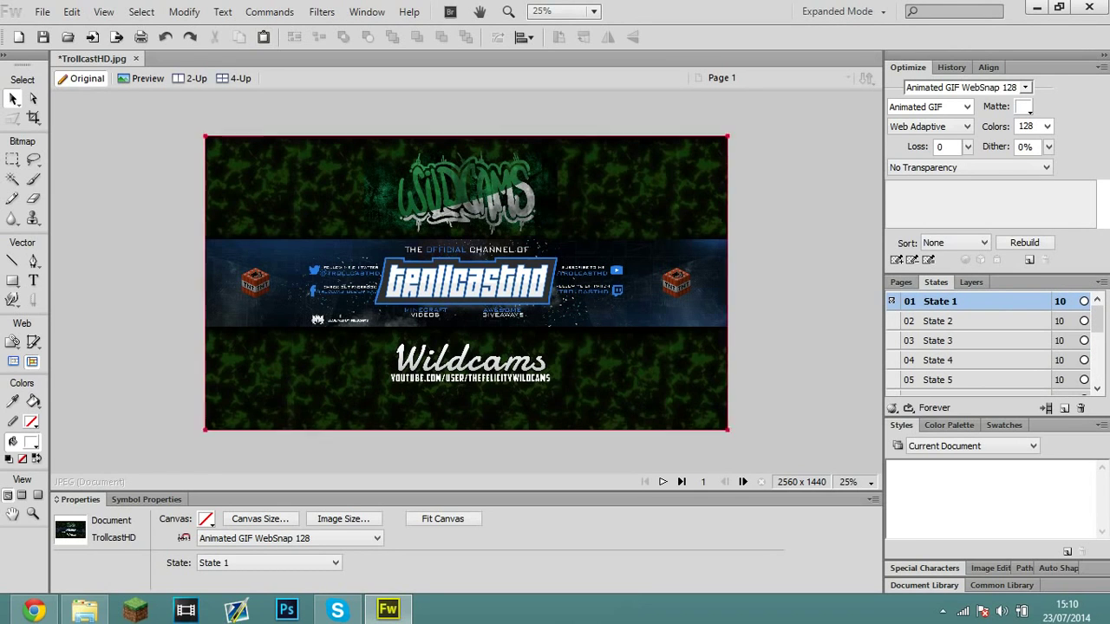
click(940, 321)
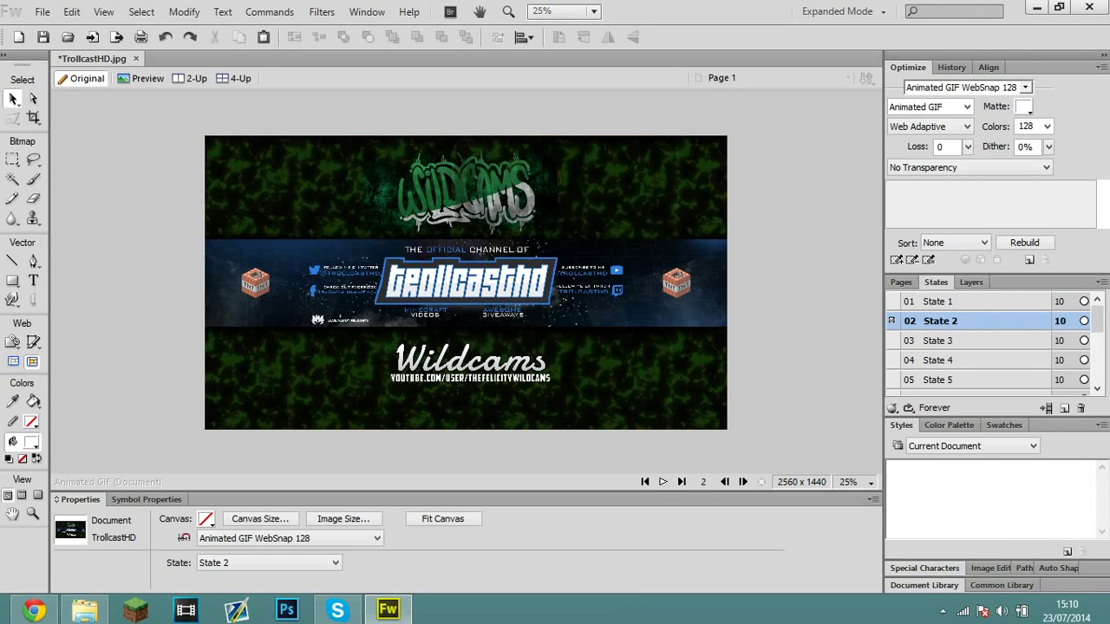
click(940, 341)
drag(1096, 319, 1097, 318)
click(940, 341)
click(940, 360)
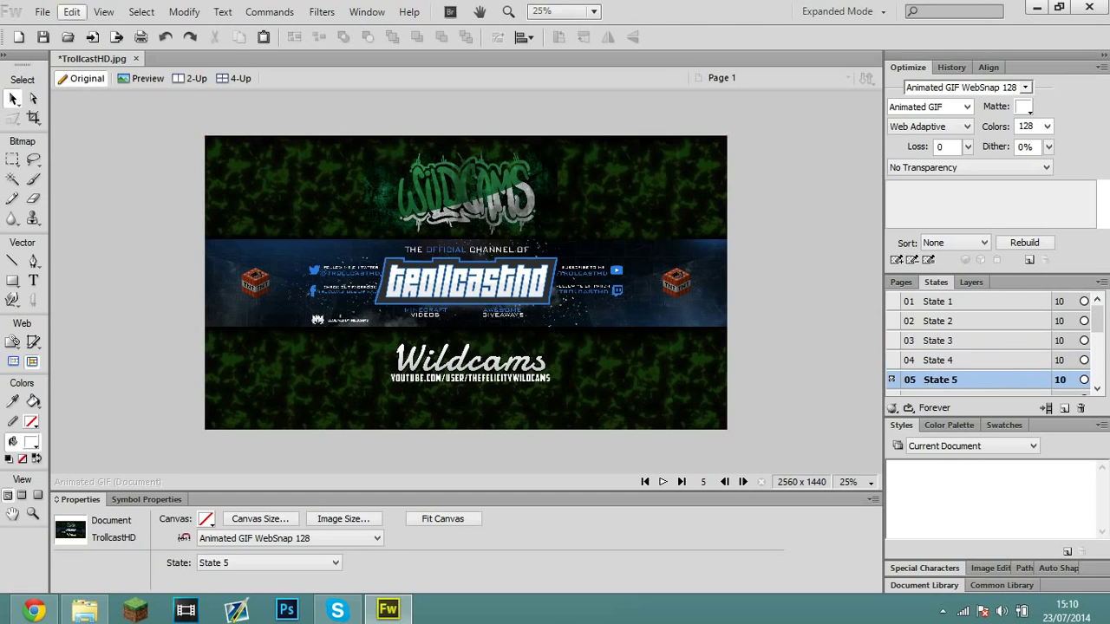
click(41, 12)
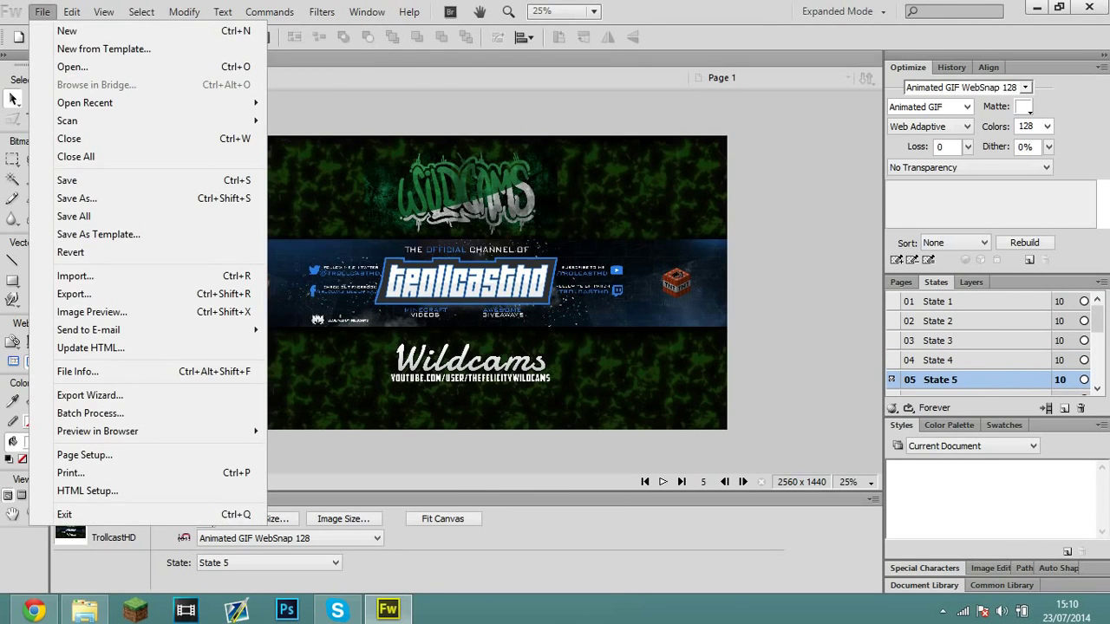
click(67, 30)
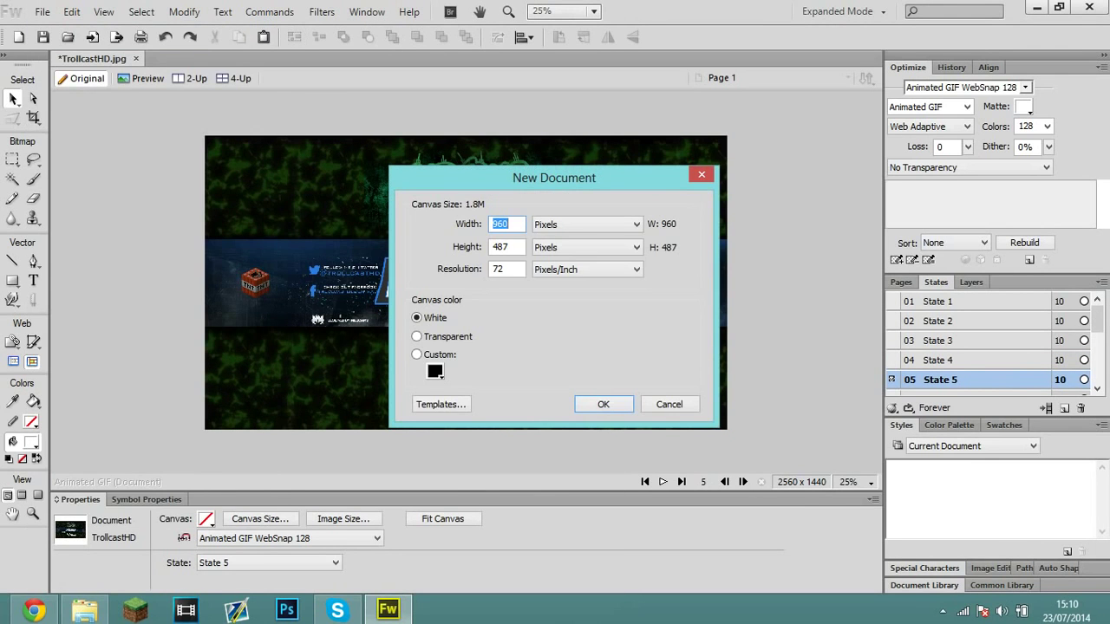
drag(554, 177, 450, 161)
key(Escape)
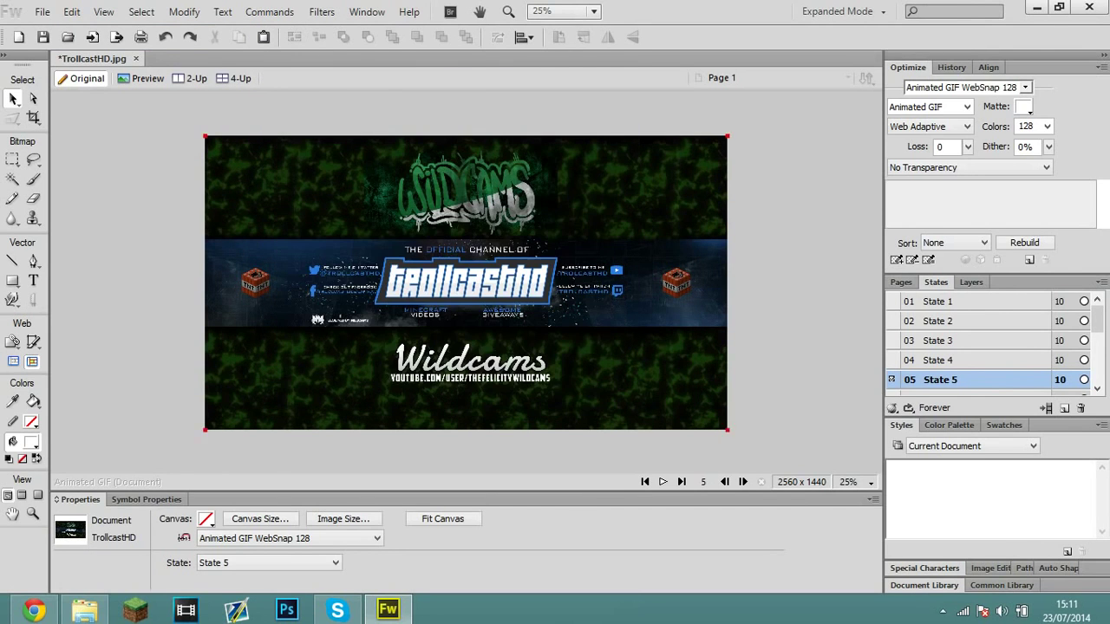
- Select all banner objects in State 5 and shift the group up to about Y -32
key(ctrl+a)
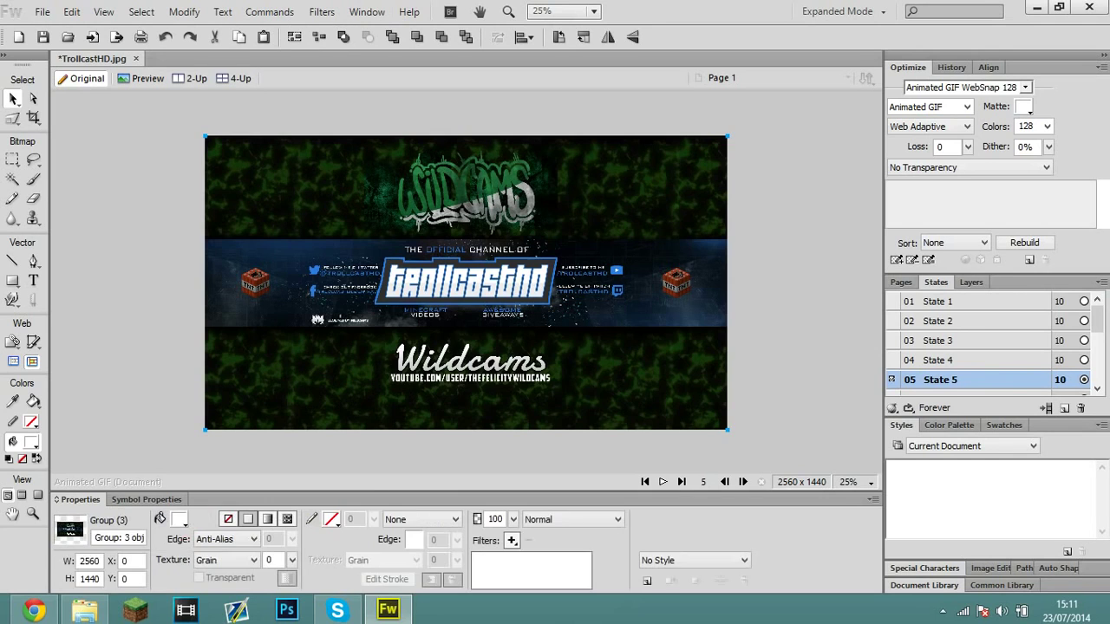
mouse_move(467, 282)
mouse_down()
mouse_move(541, 284)
mouse_move(490, 249)
mouse_move(466, 275)
mouse_up()
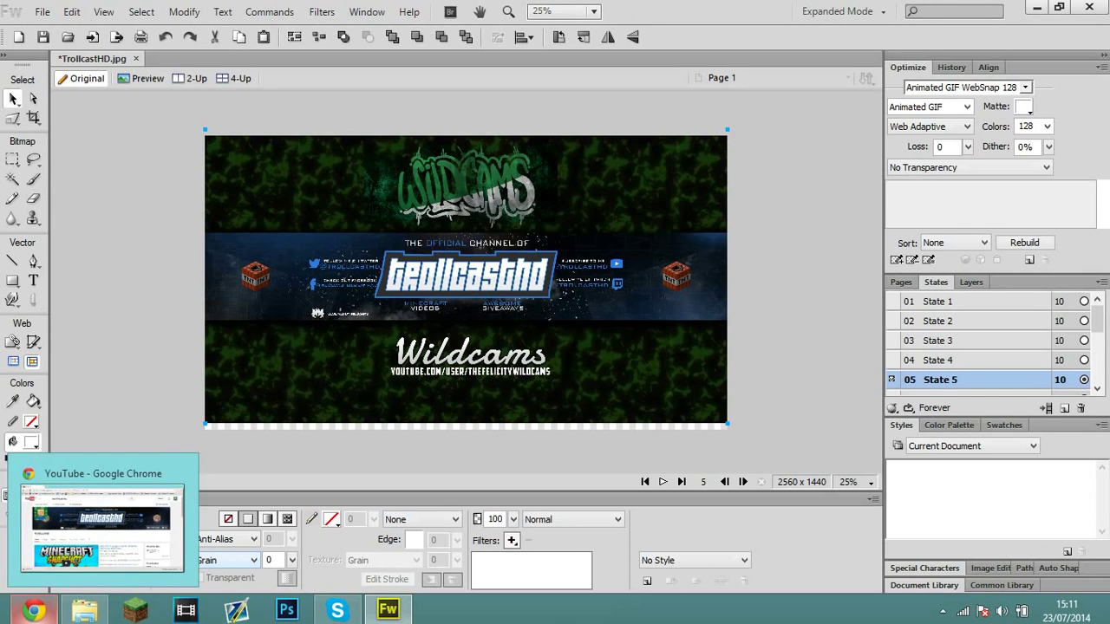
click(34, 611)
click(387, 610)
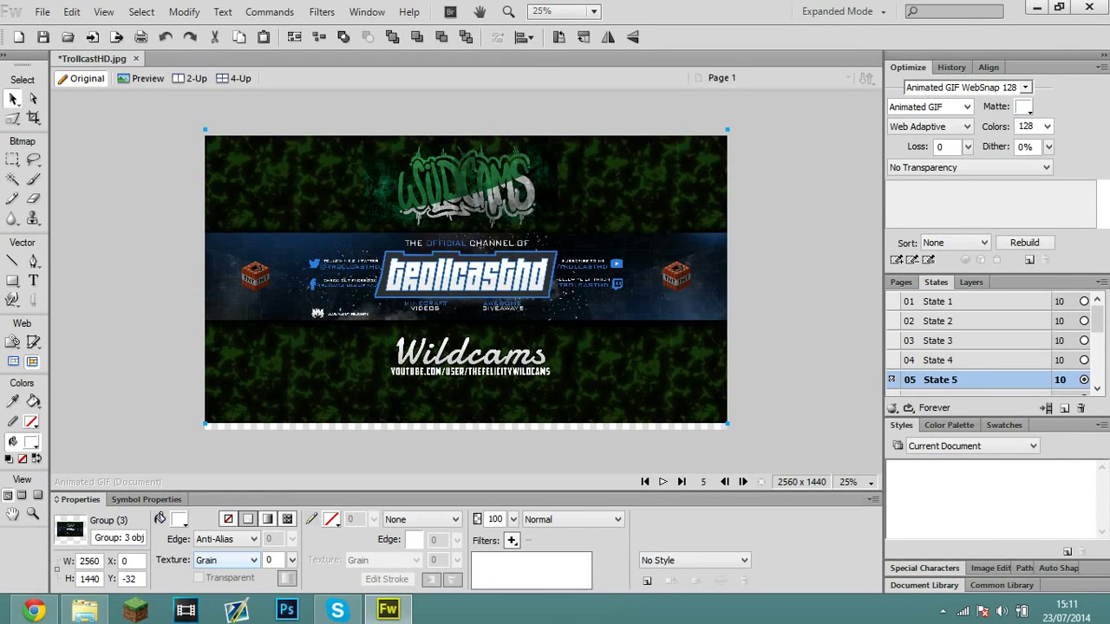
- Switch to Chrome and inspect the page element behind the TrollCastHD channel banner
click(34, 610)
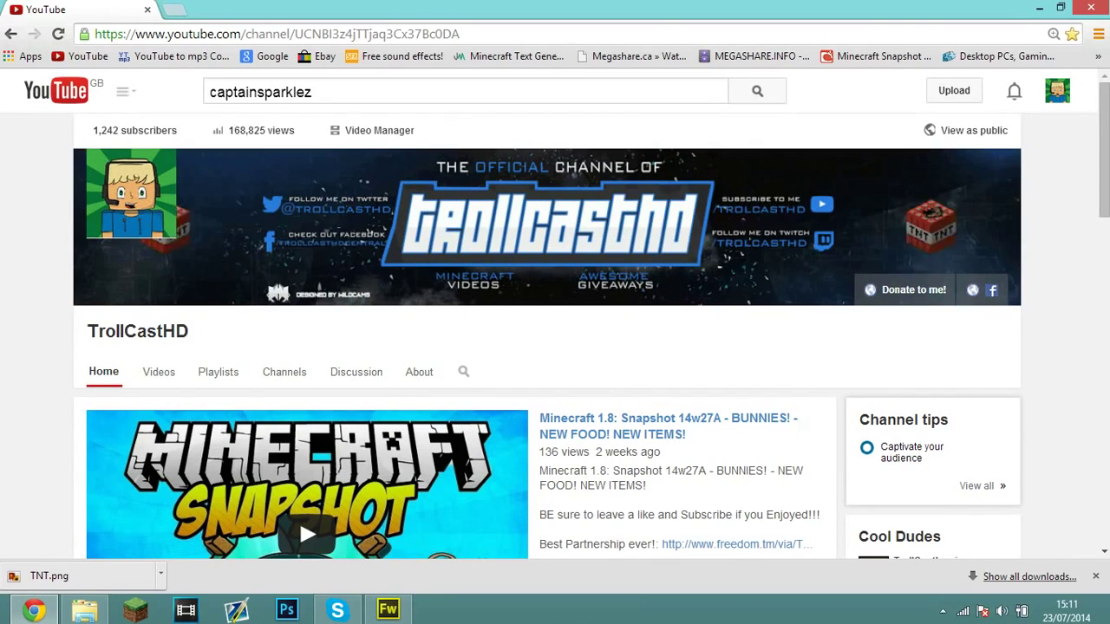
right_click(522, 193)
click(581, 375)
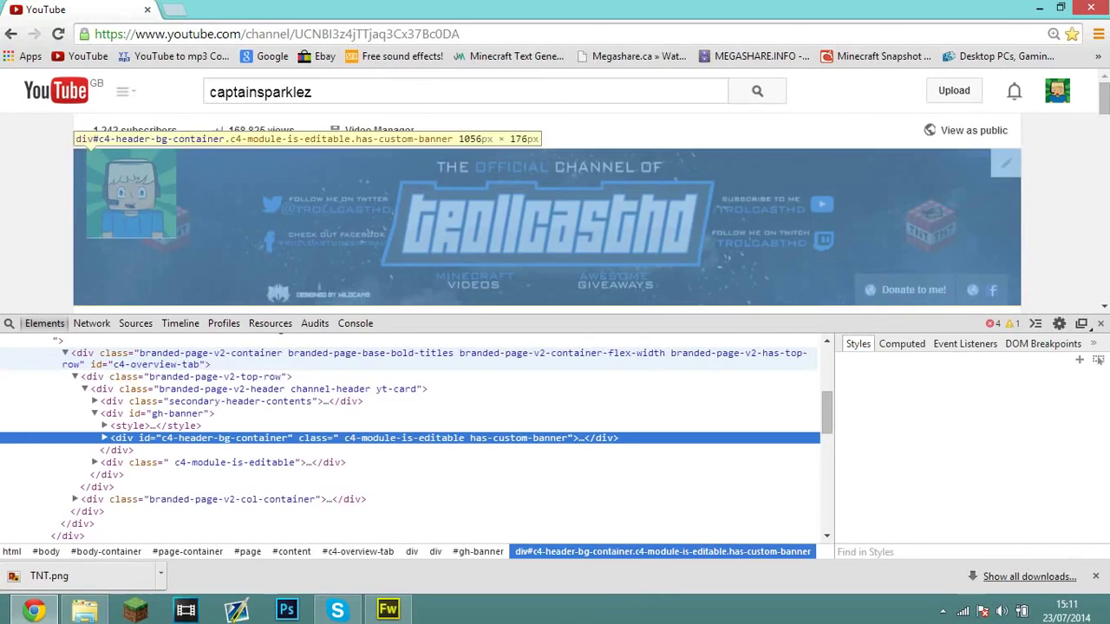